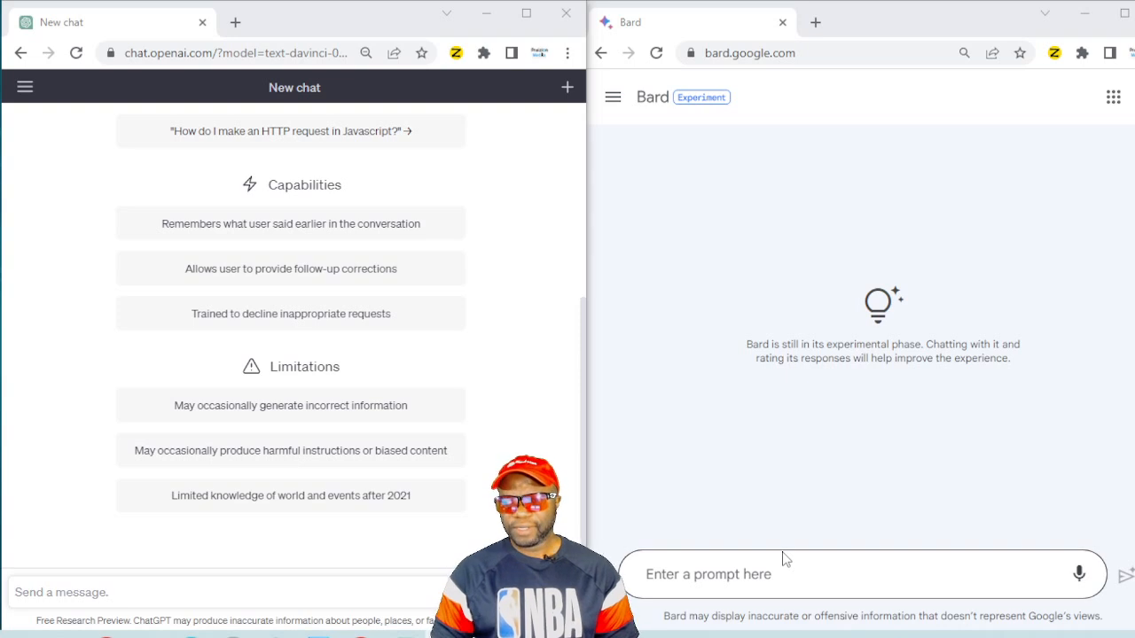
# - Ask Bard "How are you today?", copying the prompt text before sending it
pyautogui.click(771, 573)
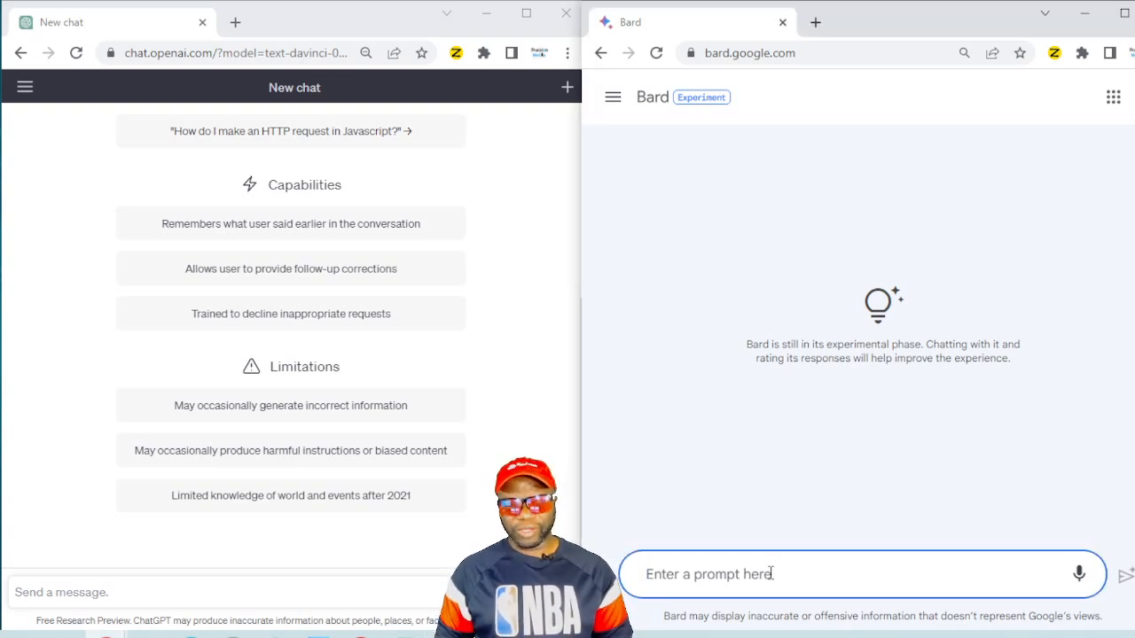
pyautogui.write('How are y')
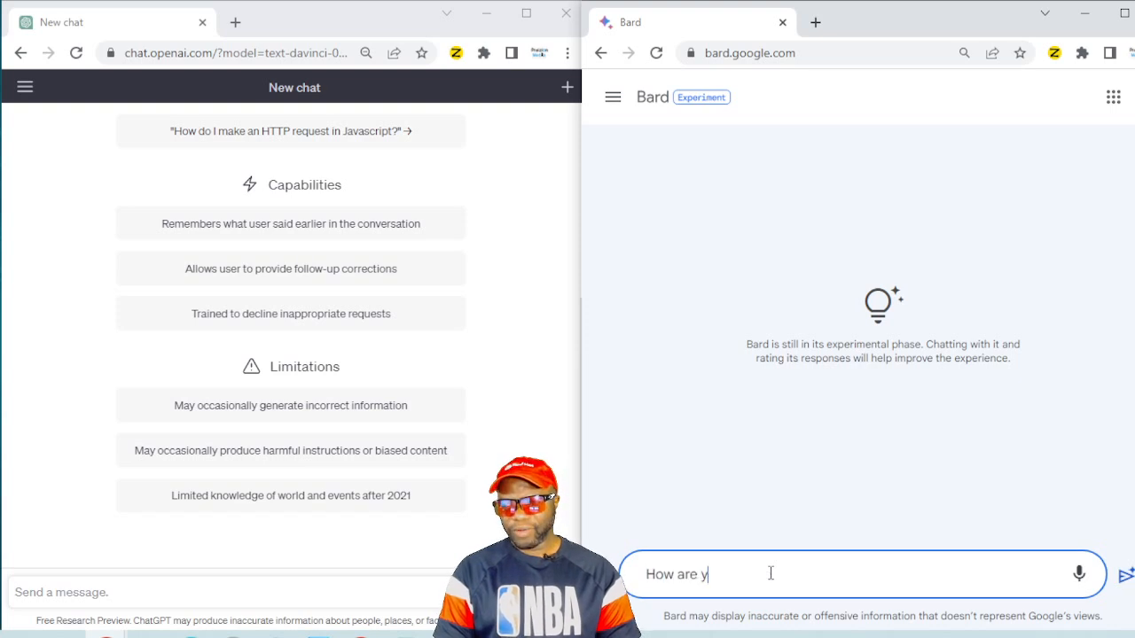
pyautogui.write('ou to')
pyautogui.press('BackSpace')
pyautogui.press('BackSpace')
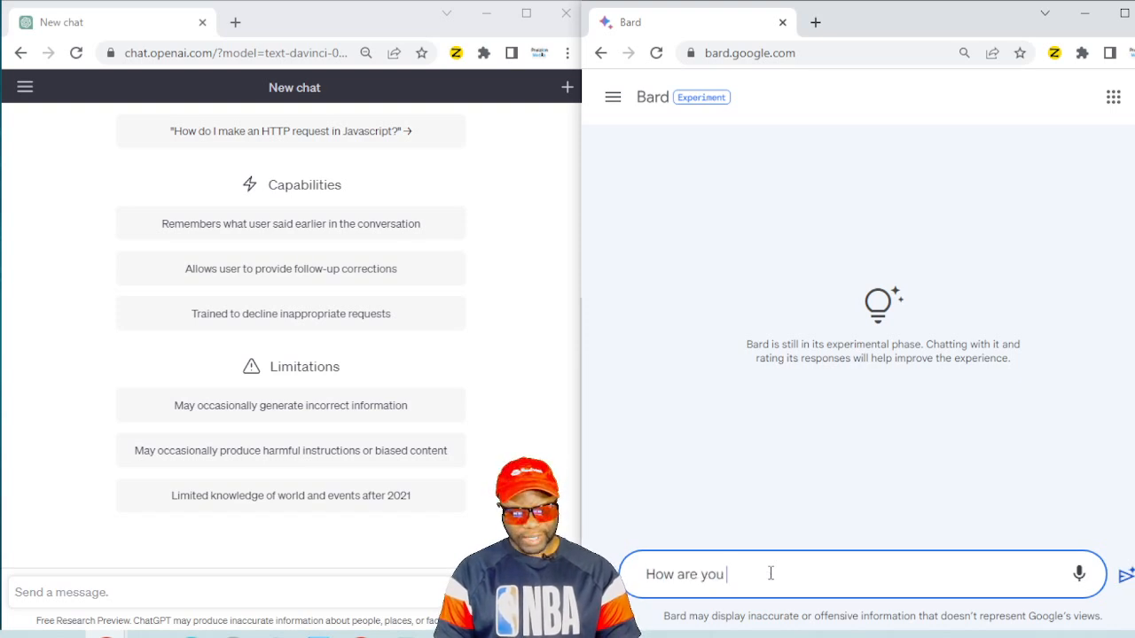
pyautogui.write('today?')
pyautogui.hotkey('ctrl', 'a')
pyautogui.hotkey('ctrl', 'c')
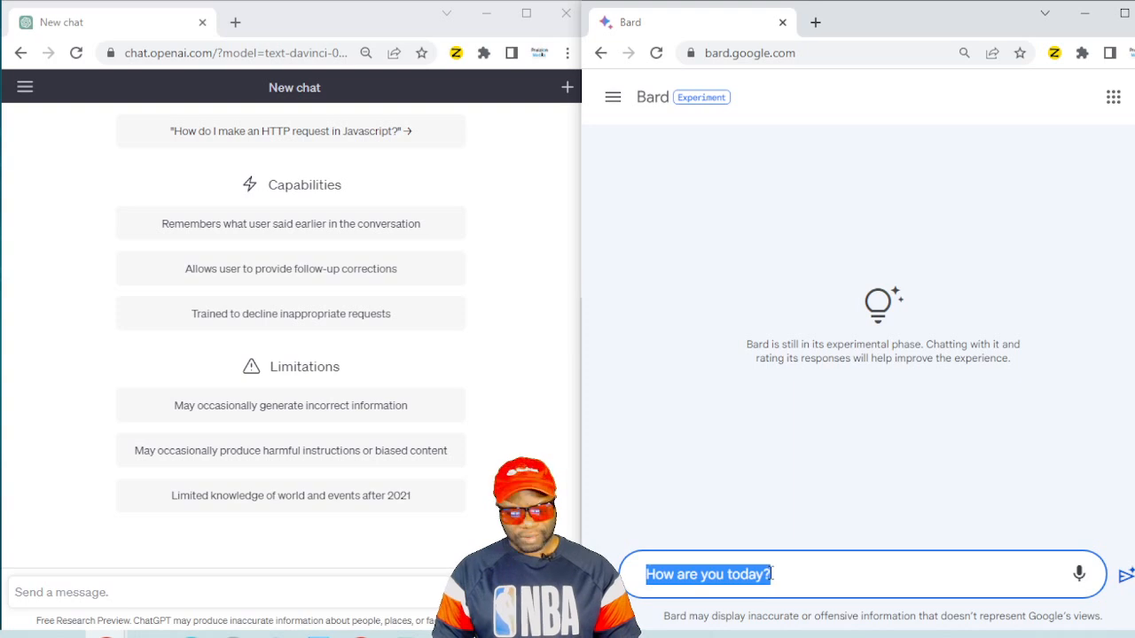
pyautogui.press('Return')
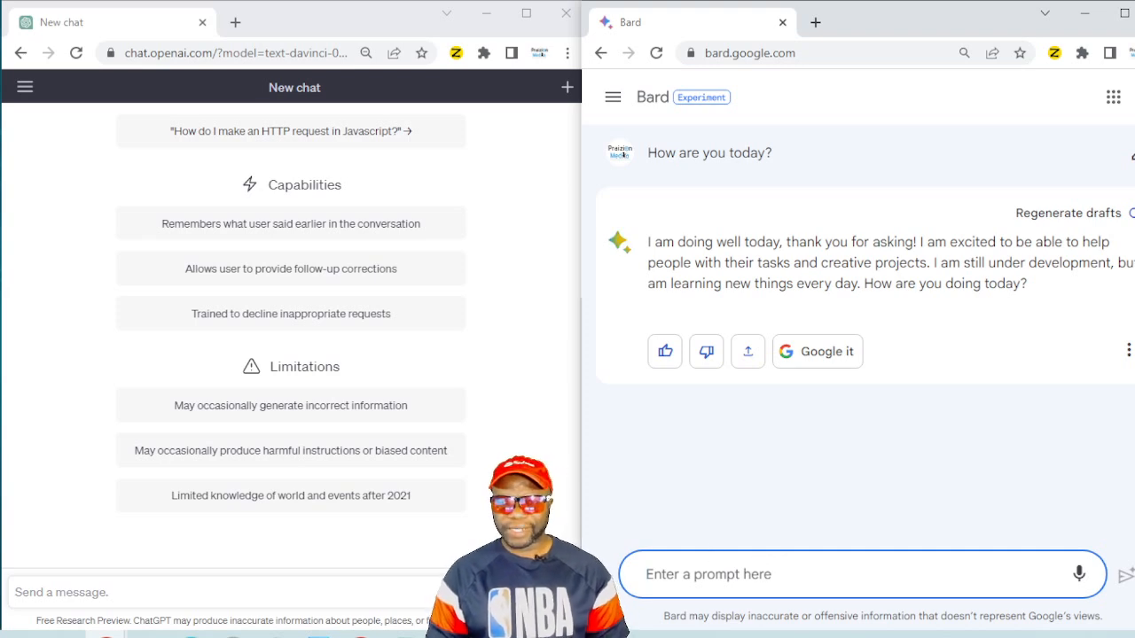
# - Switch to ChatGPT and send it the copied prompt "How are you today?"
pyautogui.hotkey('alt', 'Tab')
pyautogui.hotkey('ctrl', 'v')
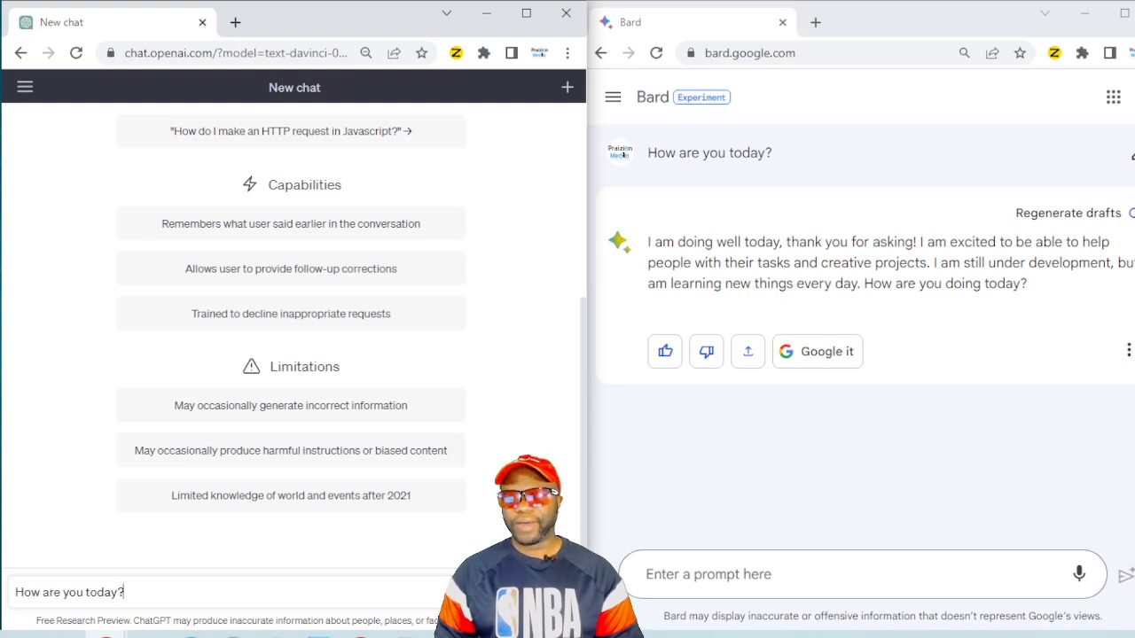
pyautogui.hotkey('shift', 'Return')
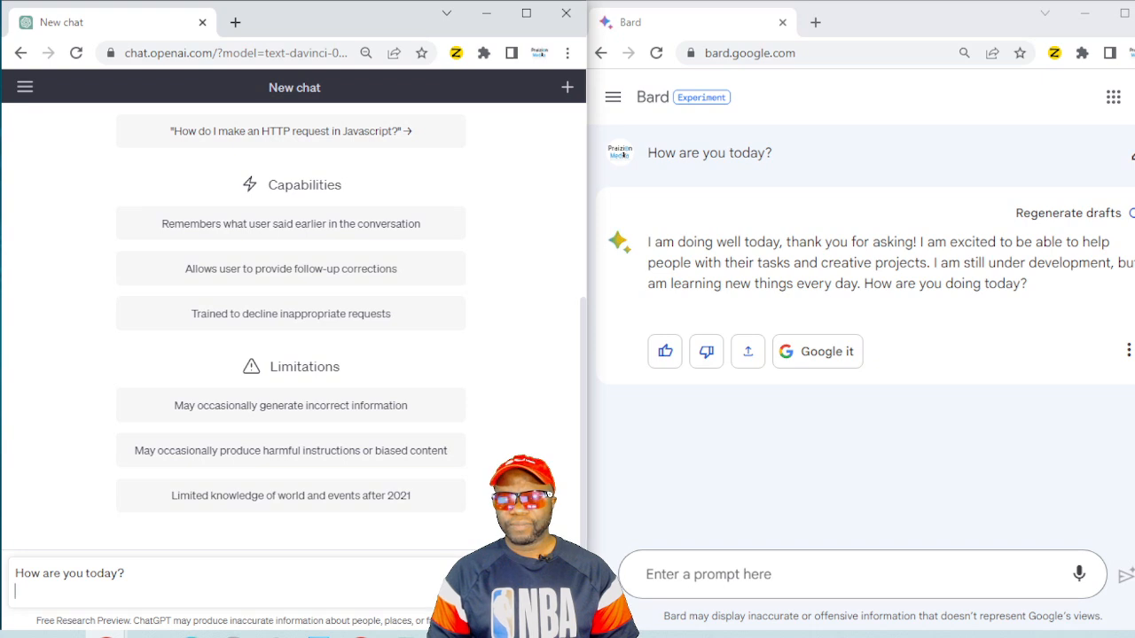
pyautogui.press('Return')
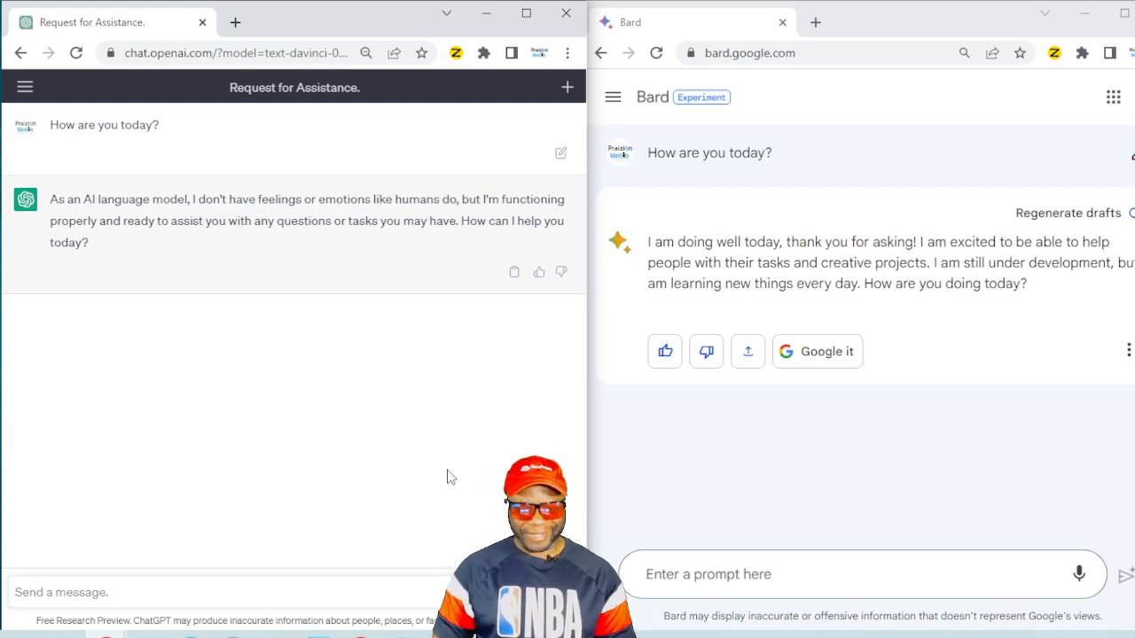
# - Copy and send Bard the prompt "How can you assist me as a project manager tackling a major schedule risk on a construction project for HW_I55?"
pyautogui.click(737, 567)
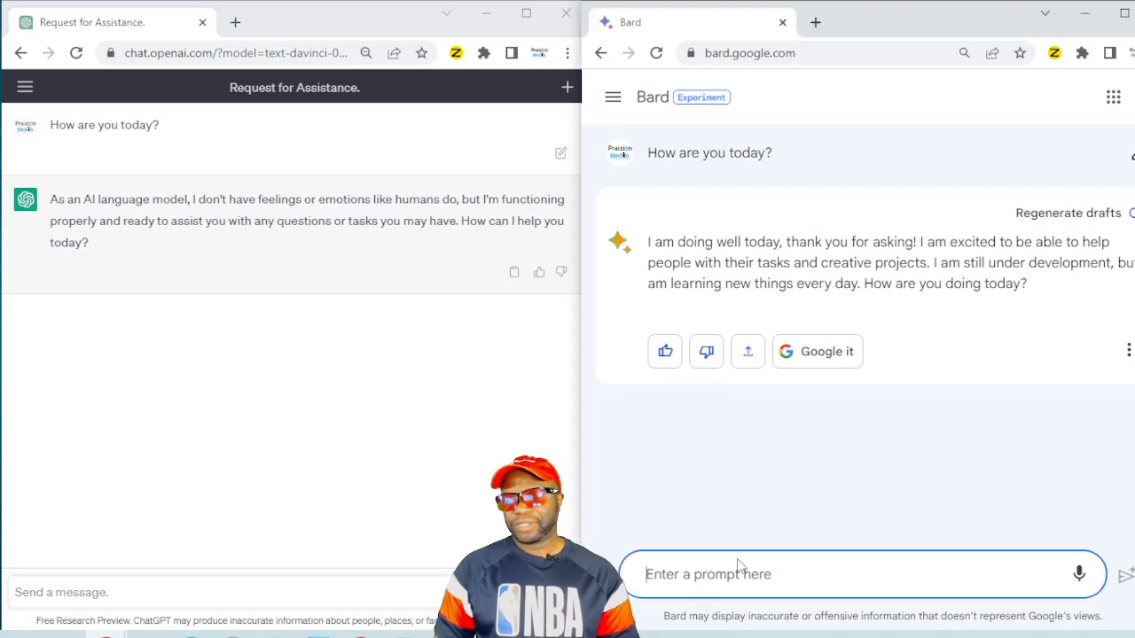
pyautogui.write('How ')
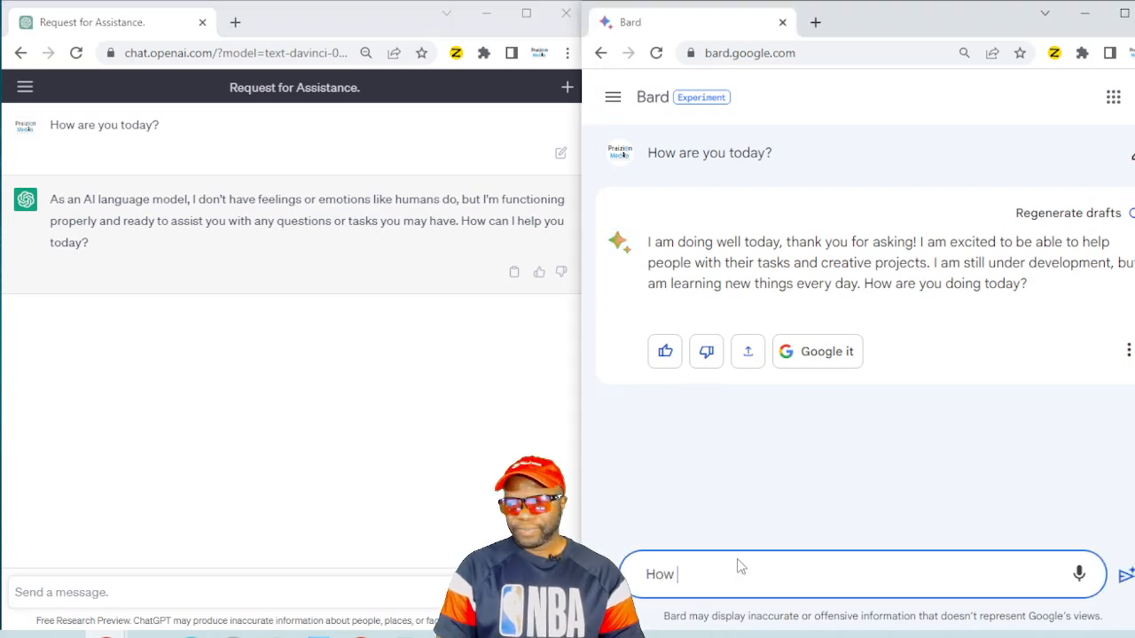
pyautogui.write('can you assi')
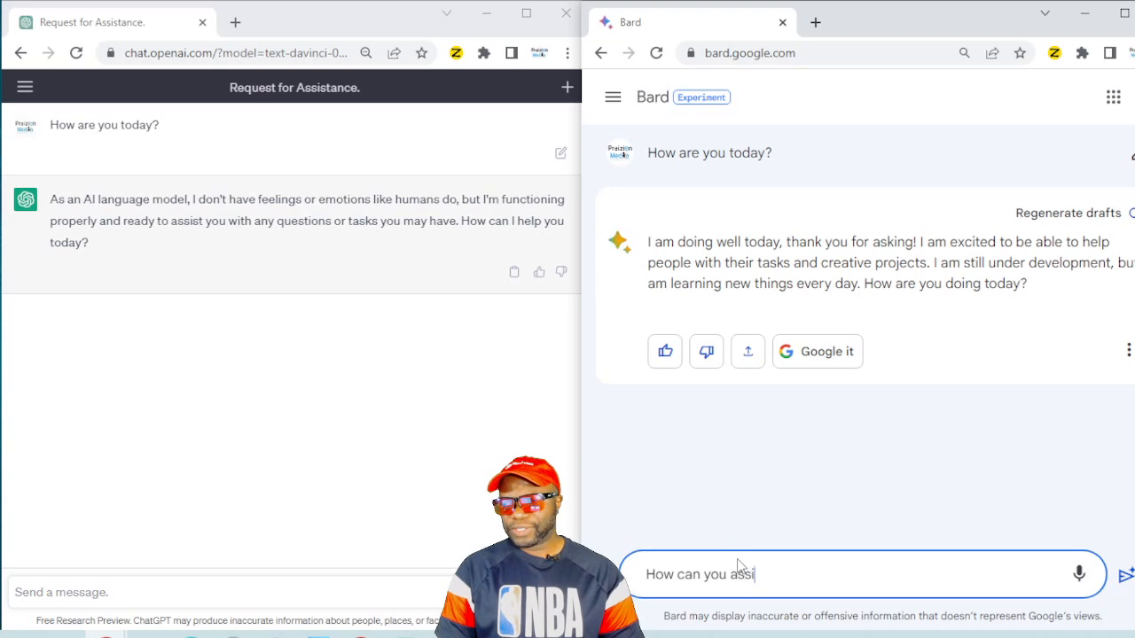
pyautogui.write('st me as a pro')
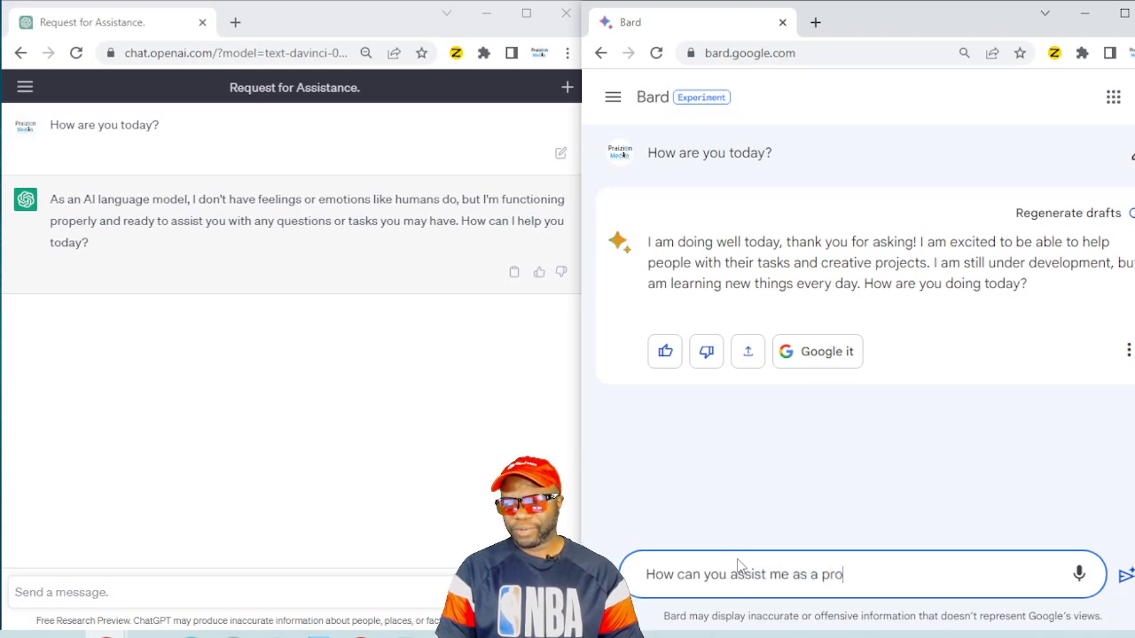
pyautogui.write('ject manager ta')
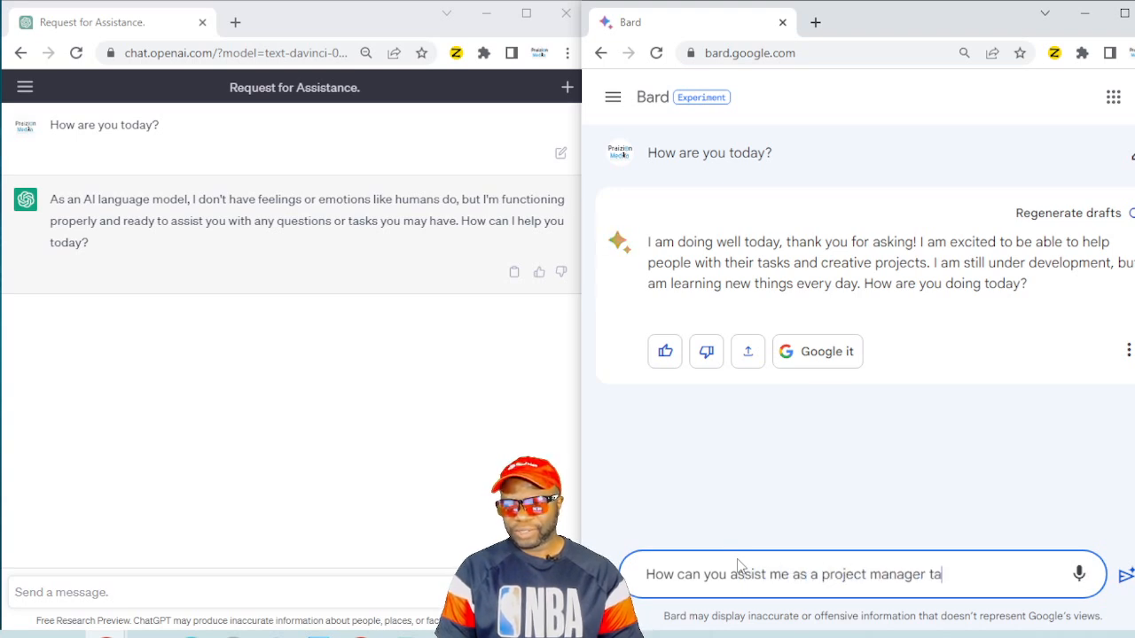
pyautogui.write('ckling a maj')
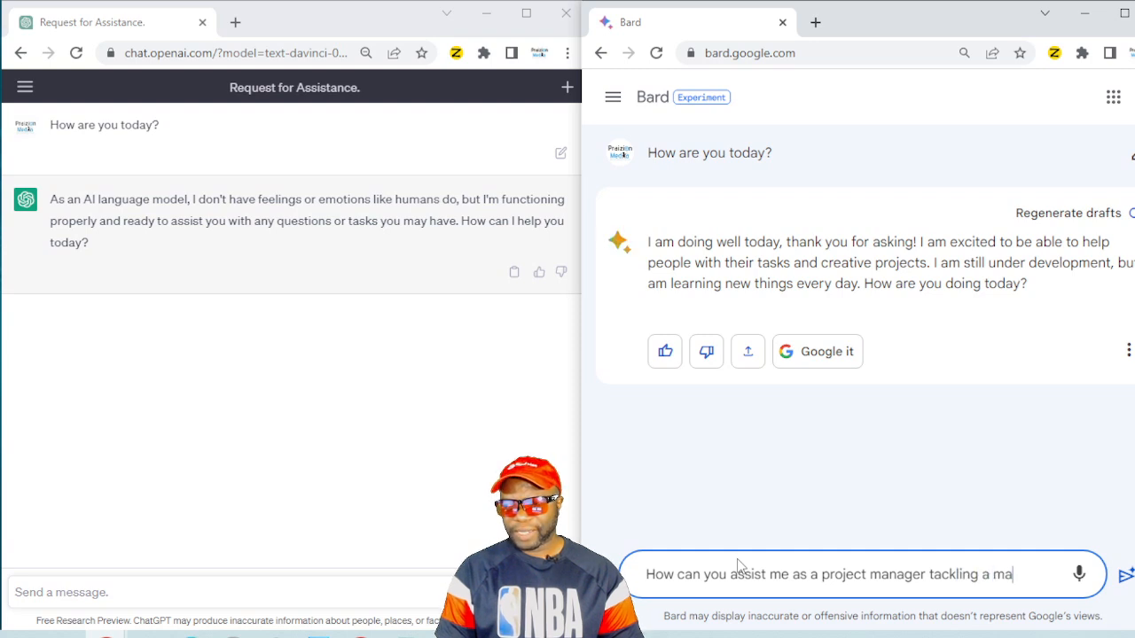
pyautogui.press('BackSpace')
pyautogui.write('jor schedule')
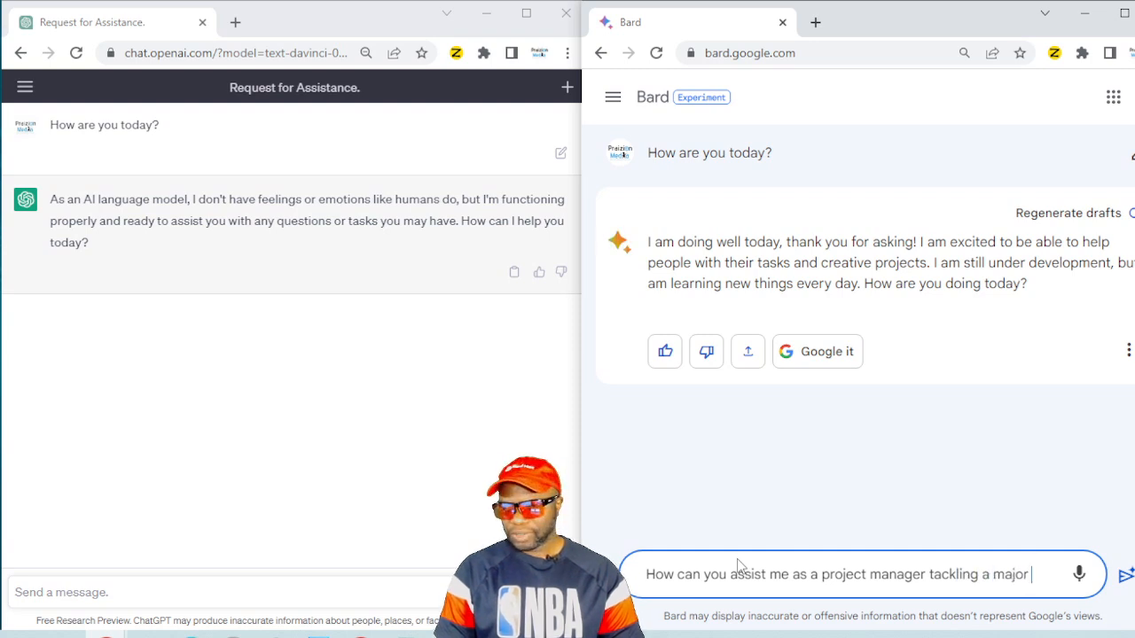
pyautogui.press('BackSpace')
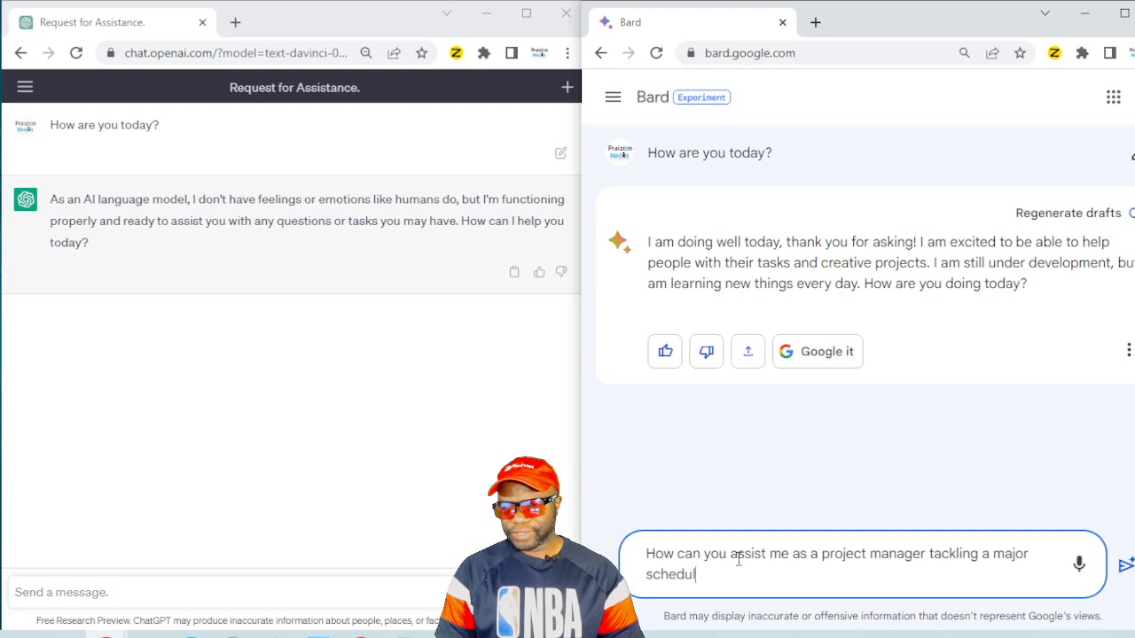
pyautogui.write('e risk on a c')
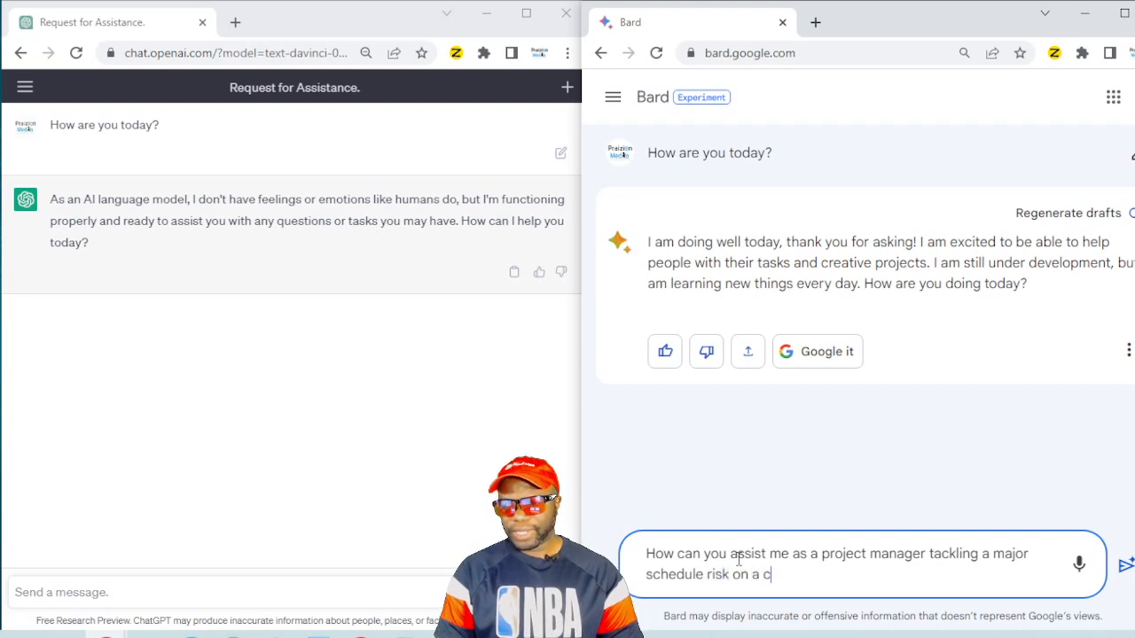
pyautogui.write('onstruction ')
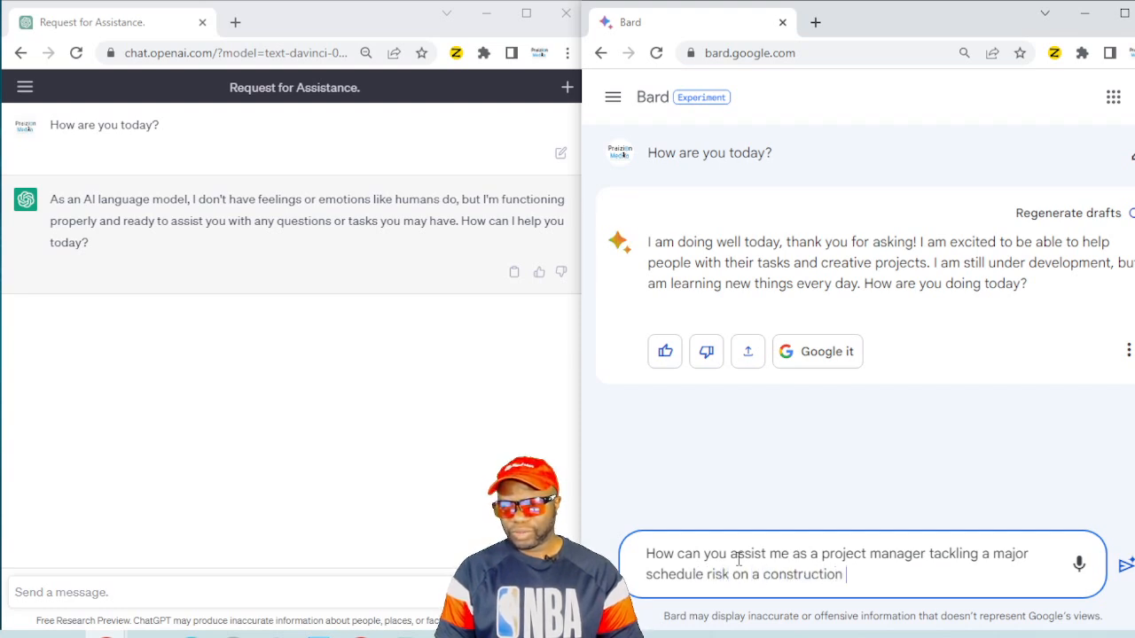
pyautogui.write('project fo')
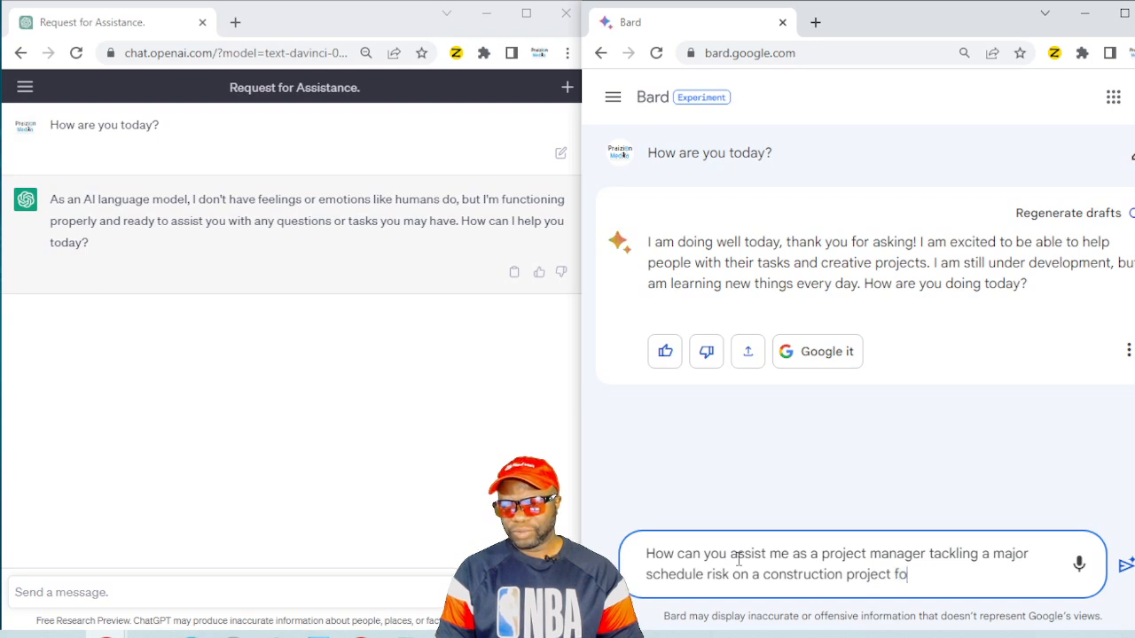
pyautogui.write('r HW')
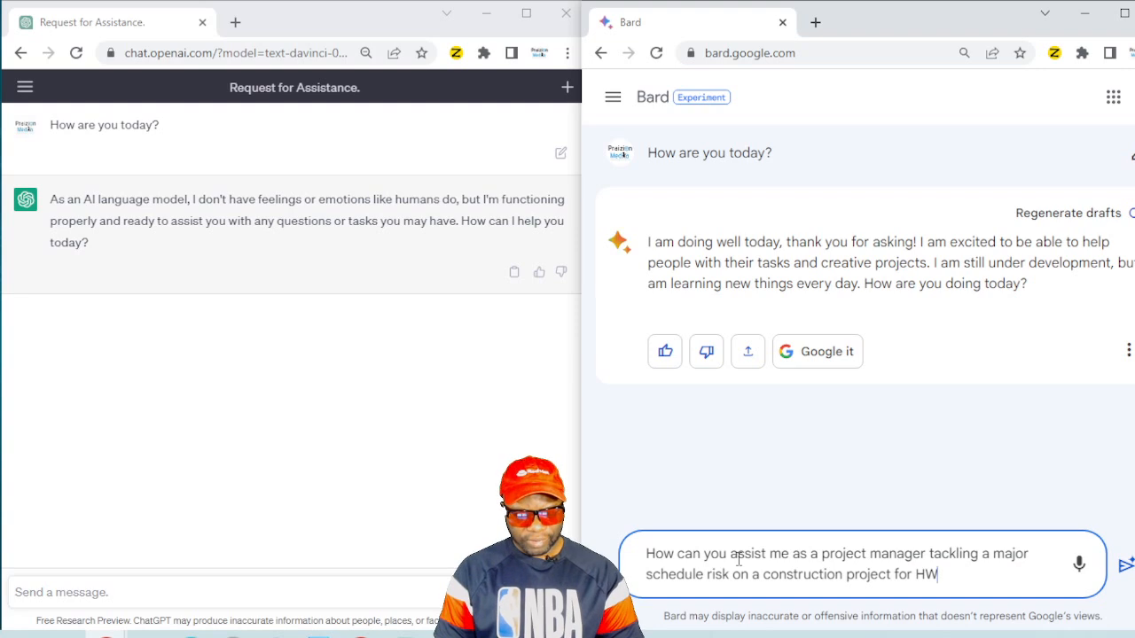
pyautogui.write('_I55')
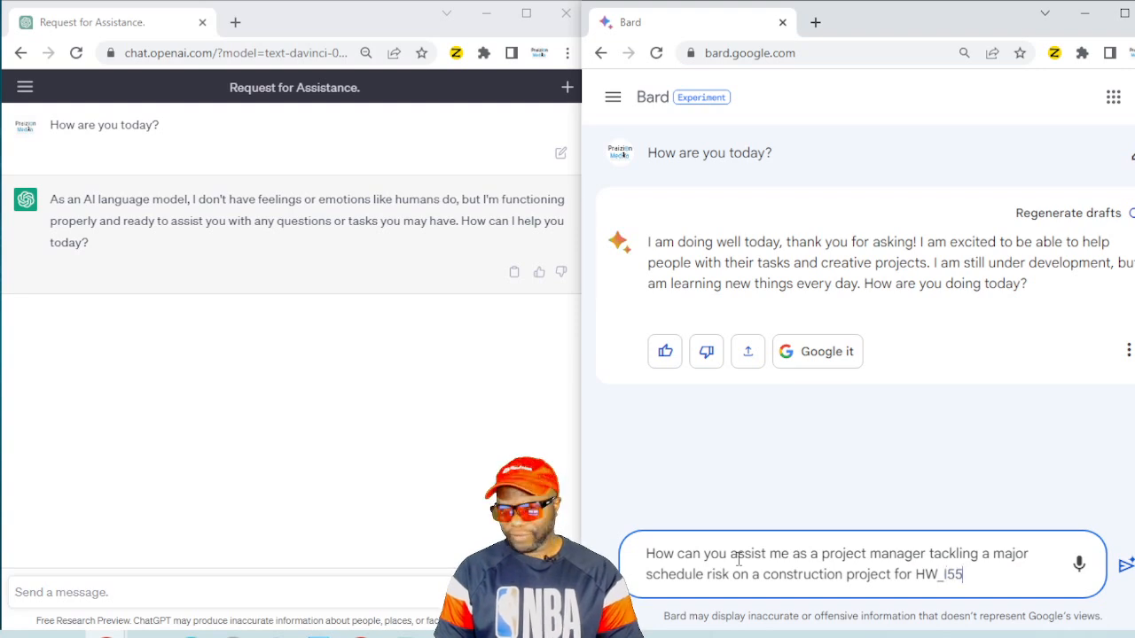
pyautogui.write('?')
pyautogui.hotkey('ctrl', 'a')
pyautogui.hotkey('ctrl', 'c')
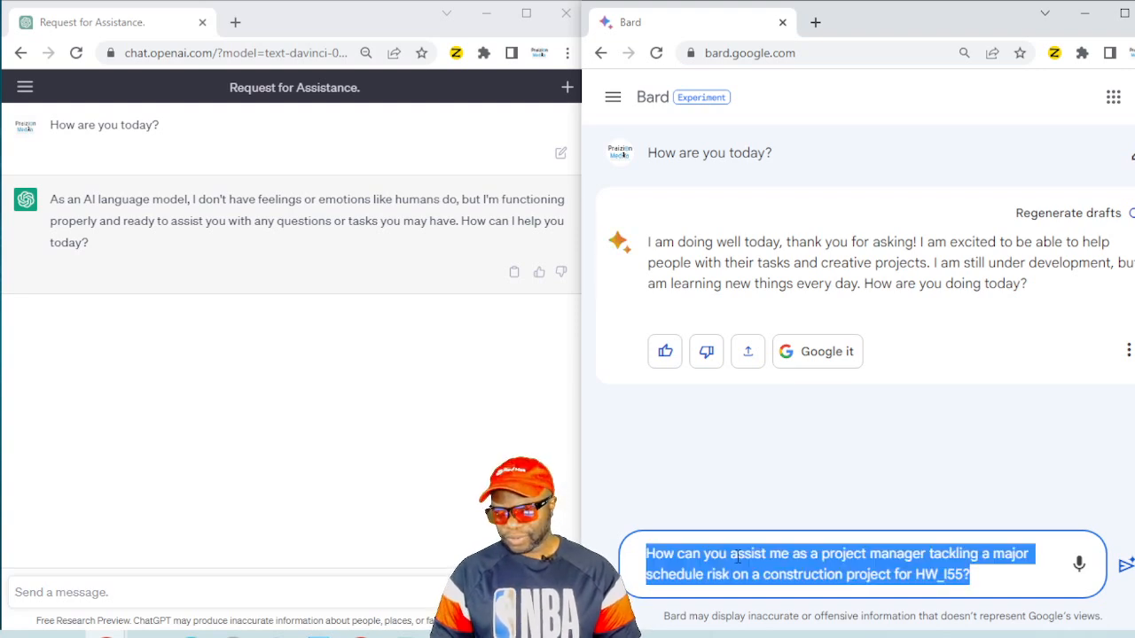
pyautogui.press('Return')
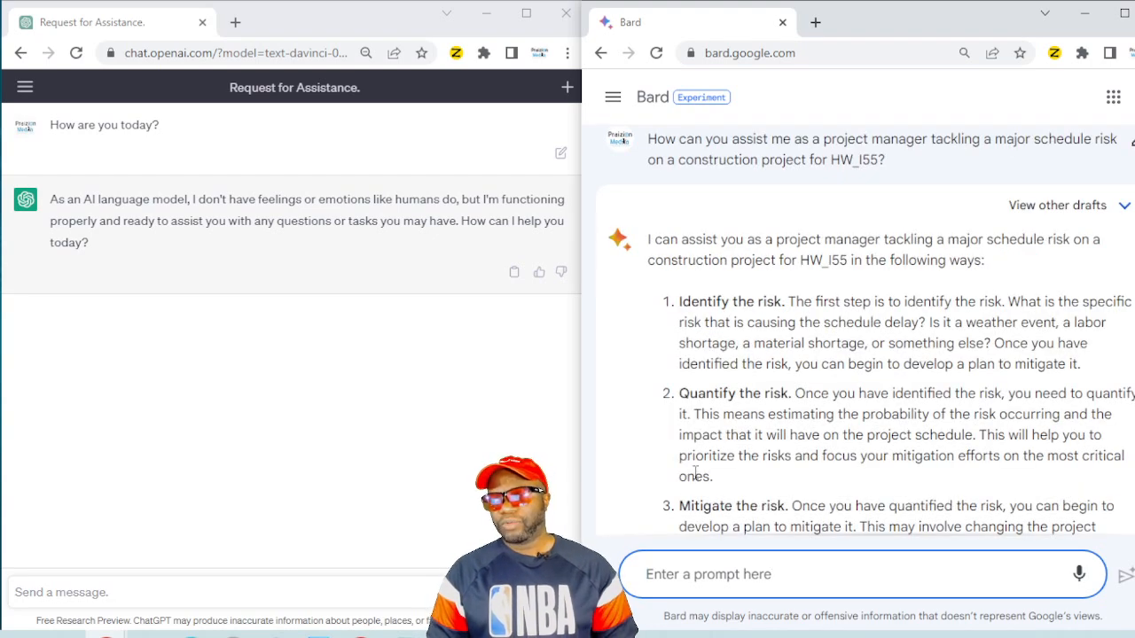
# - Read through Bard's whole answer on tackling the schedule risk, including its additional tips, and return to the start of the conversation
pyautogui.click(798, 255)
pyautogui.scroll(-1, 799, 256)
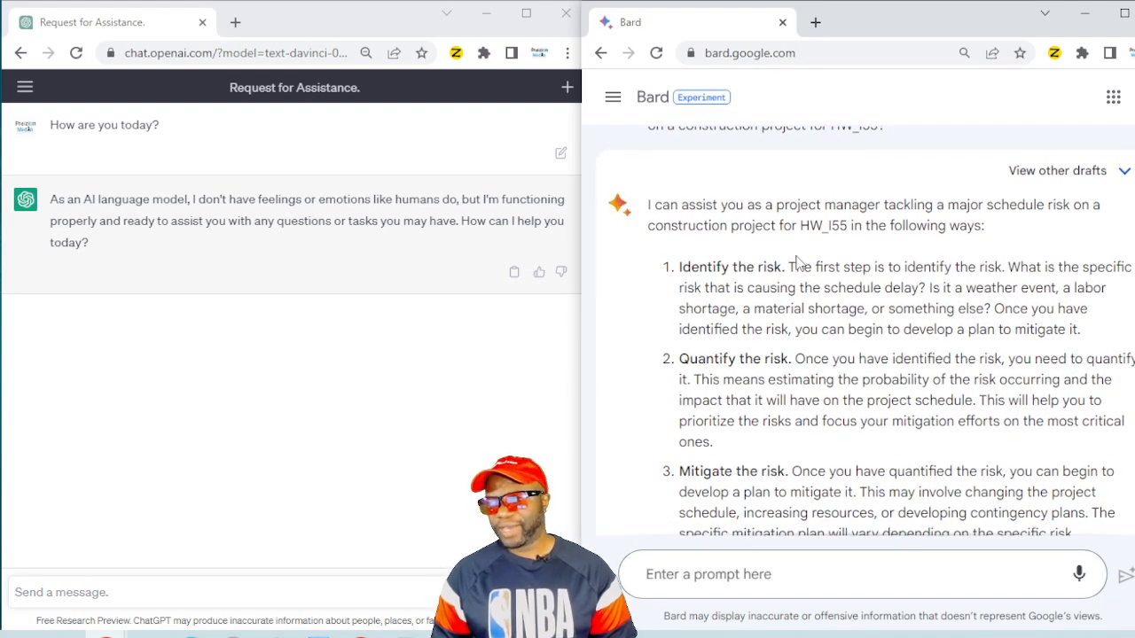
pyautogui.scroll(-1, 797, 259)
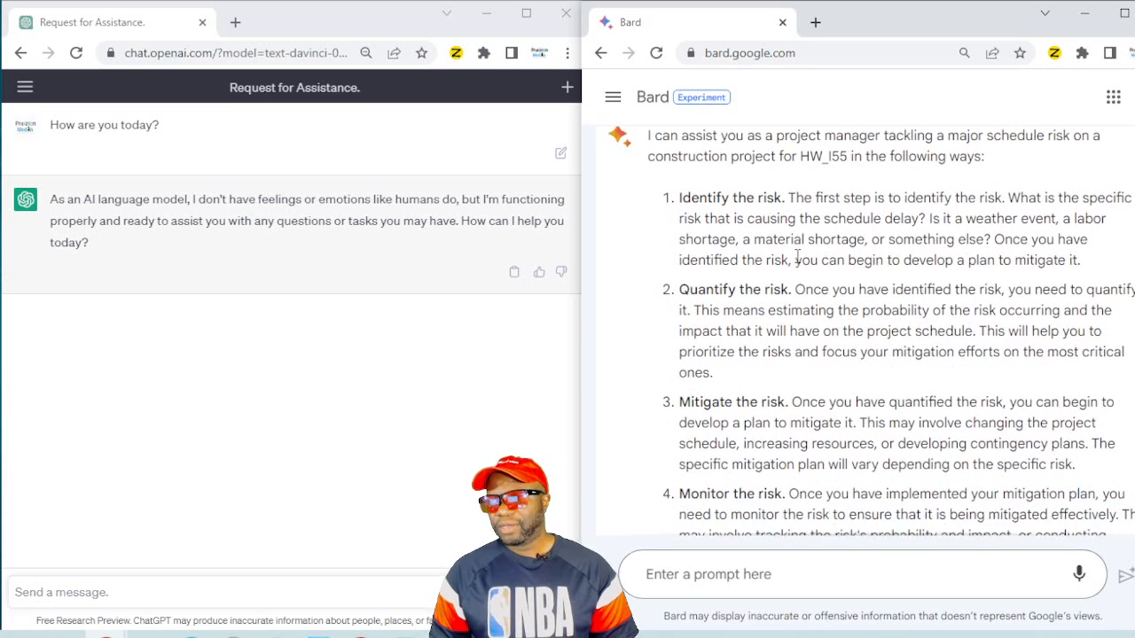
pyautogui.scroll(-1, 798, 256)
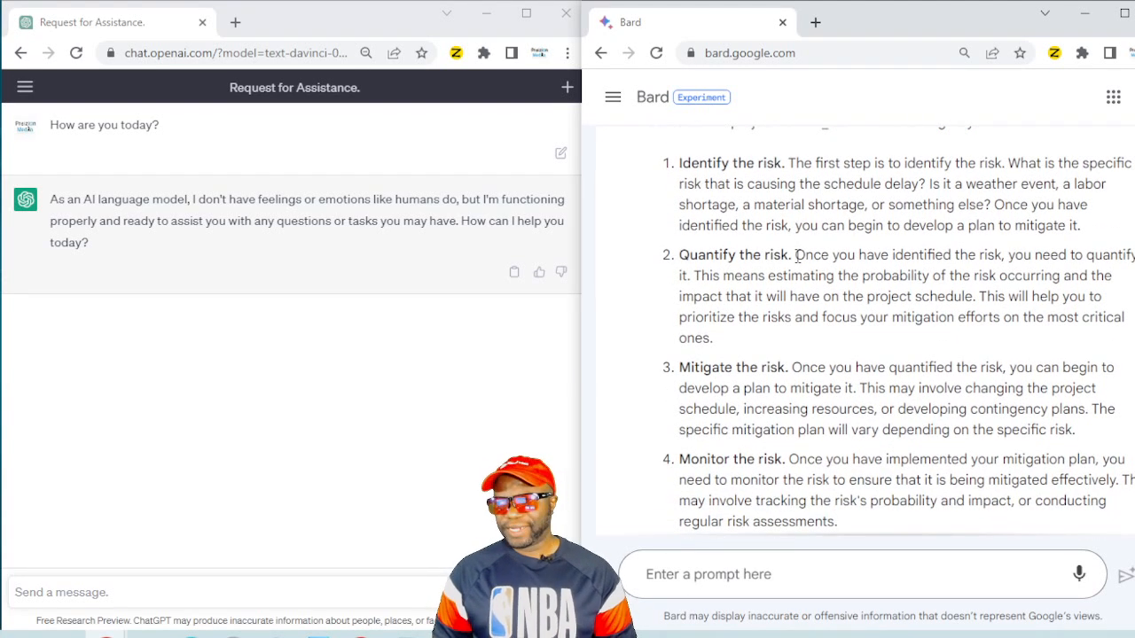
pyautogui.scroll(-1, 796, 257)
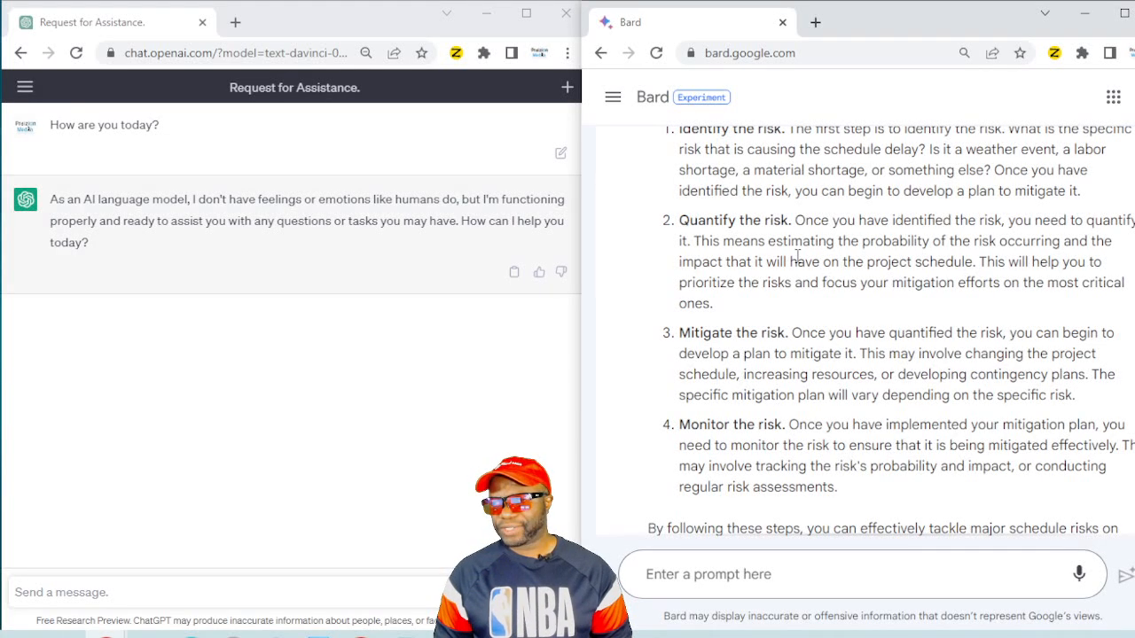
pyautogui.scroll(-1, 797, 256)
pyautogui.scroll(-1, 797, 256)
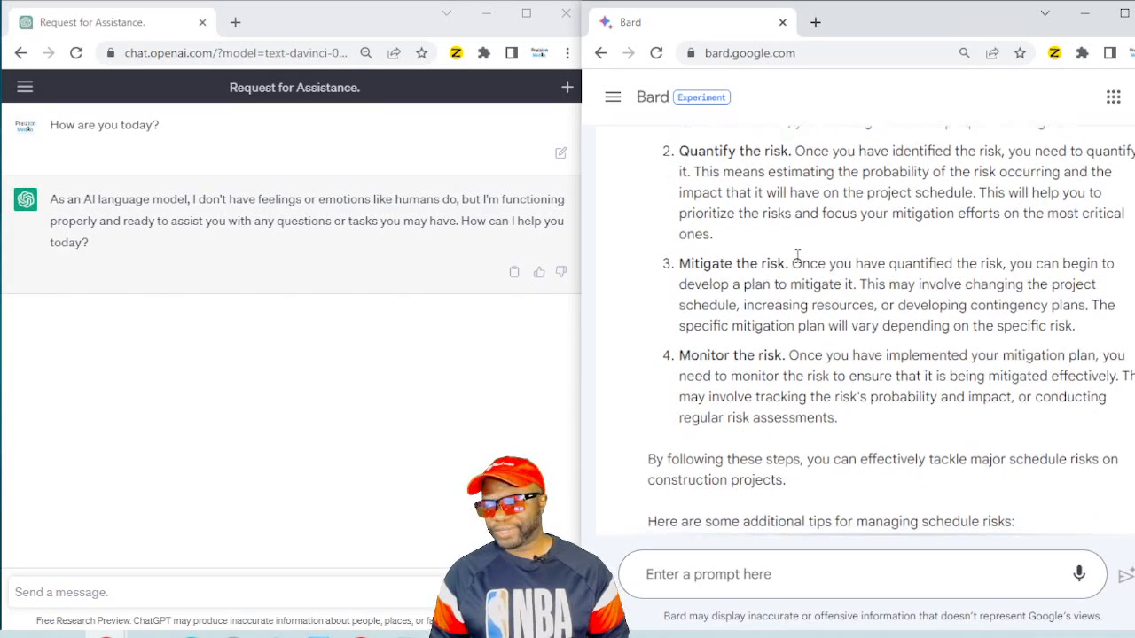
pyautogui.scroll(-5, 797, 256)
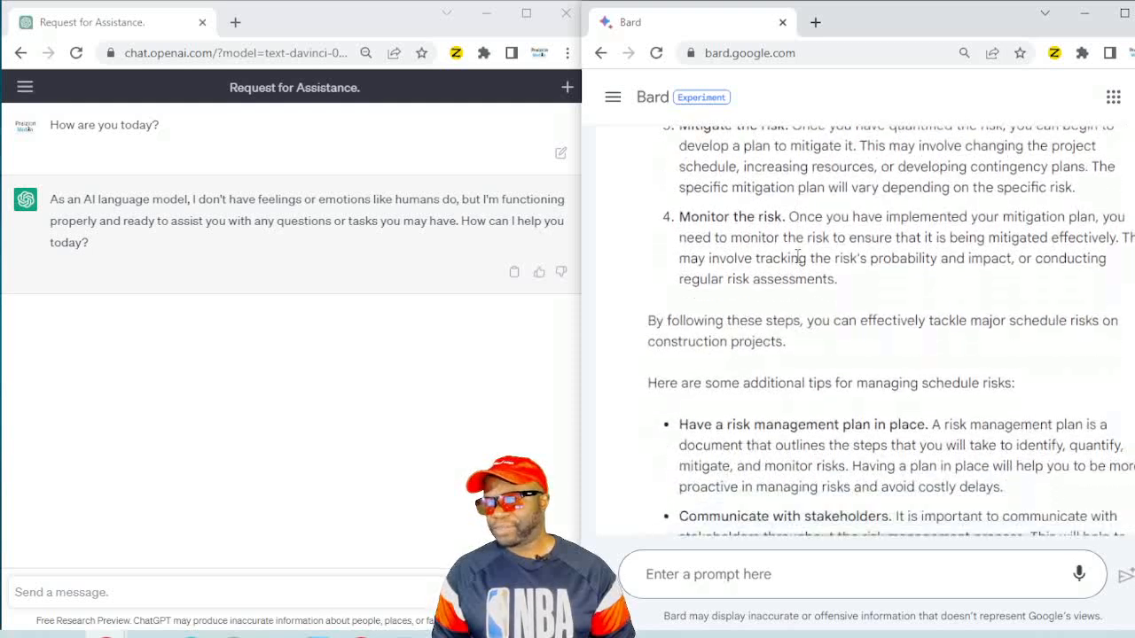
pyautogui.scroll(-2, 797, 263)
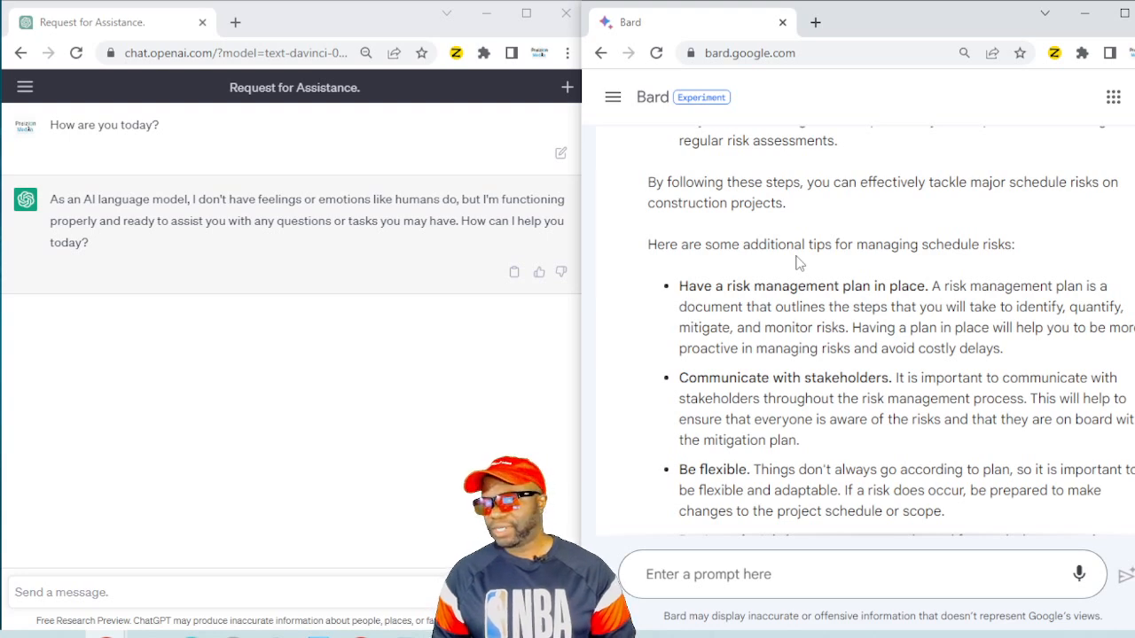
pyautogui.scroll(-1, 797, 263)
pyautogui.scroll(-4, 797, 257)
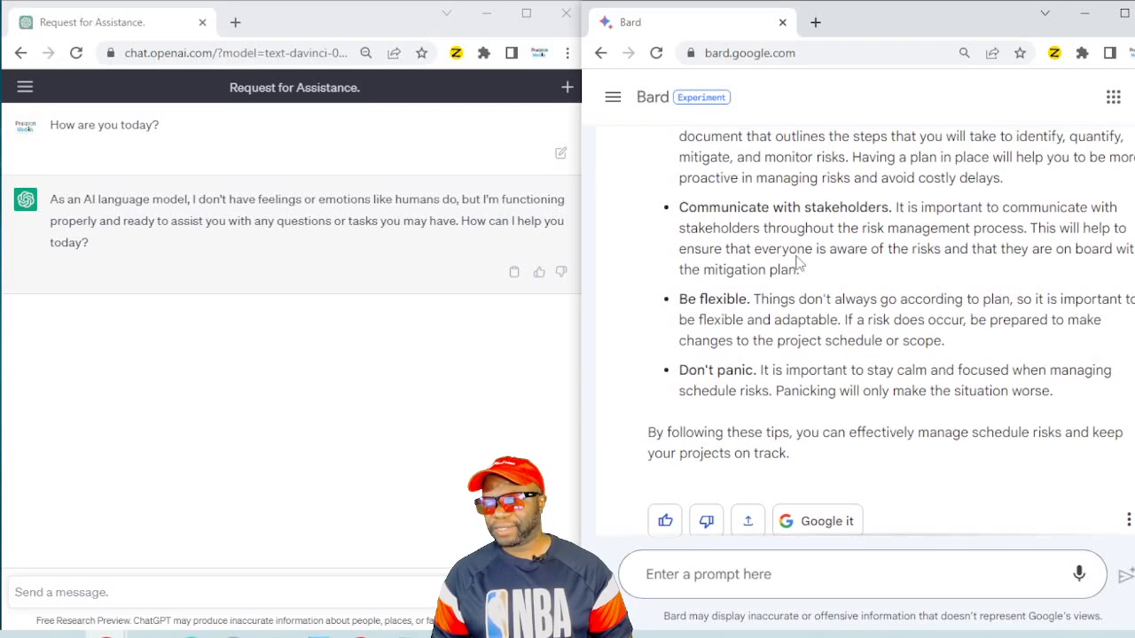
pyautogui.scroll(10, 796, 262)
pyautogui.scroll(2, 797, 257)
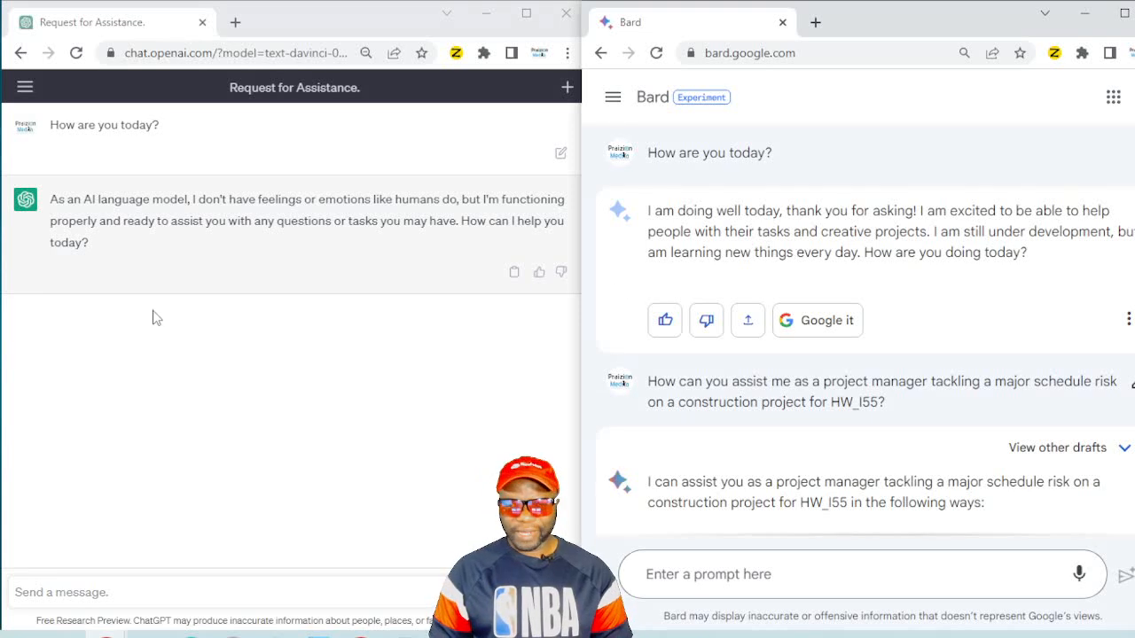
# - Send ChatGPT the copied question about assisting a project manager with a major schedule risk on the HW_I55 construction project
pyautogui.click(85, 589)
pyautogui.hotkey('ctrl', 'v')
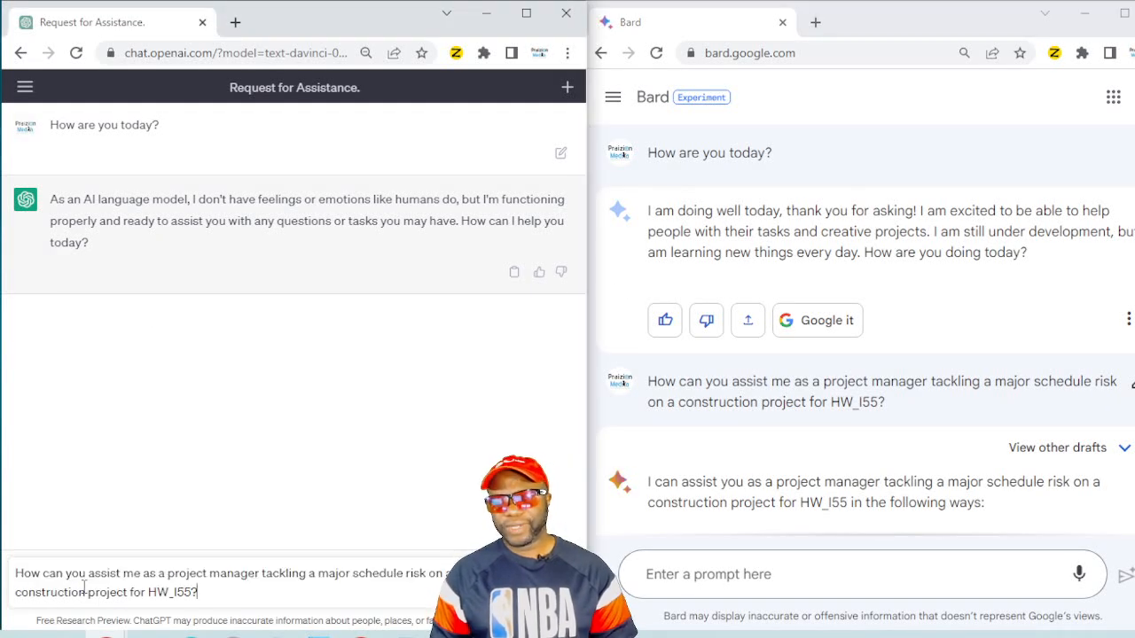
pyautogui.hotkey('shift', 'Return')
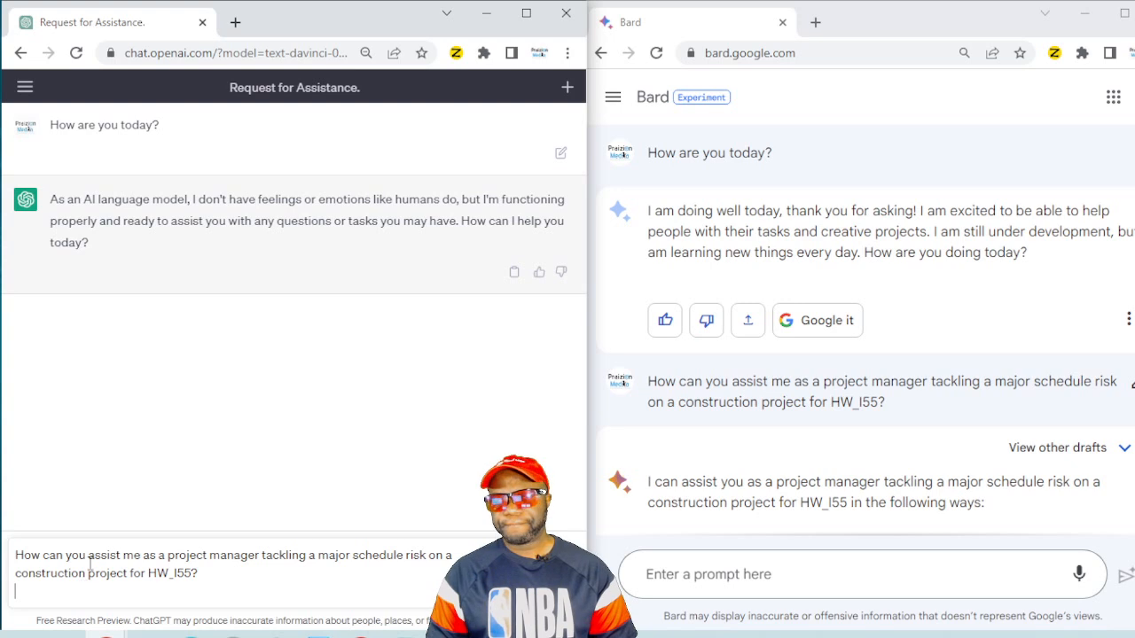
pyautogui.press('Return')
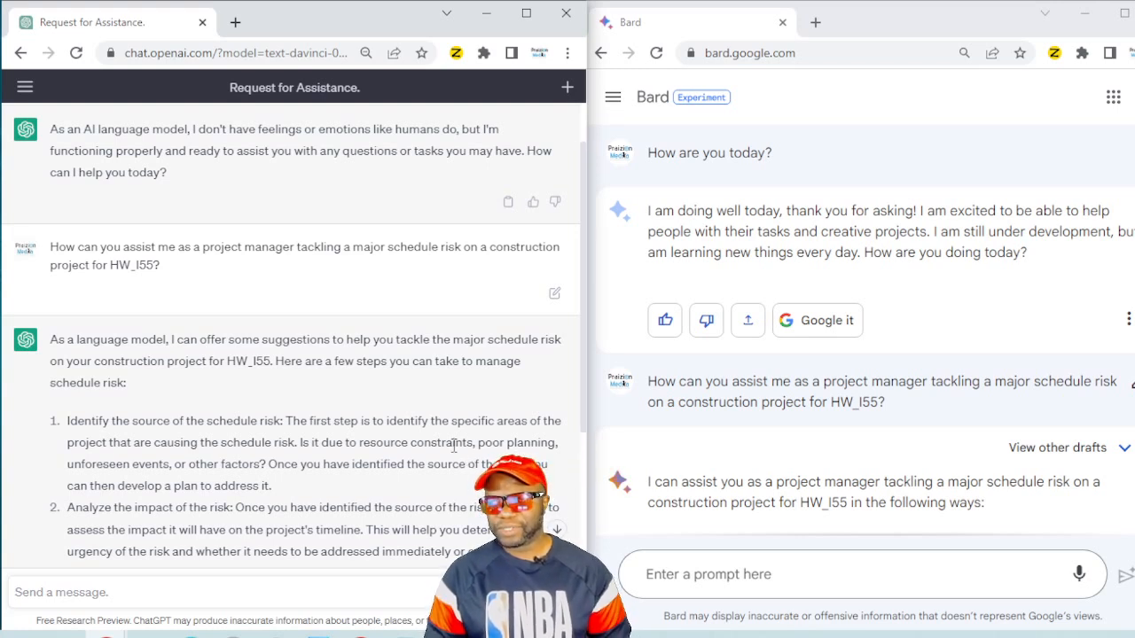
# - Read through ChatGPT's answer on managing the schedule risk and compare it with Bard's additional tips
pyautogui.scroll(-3, 391, 446)
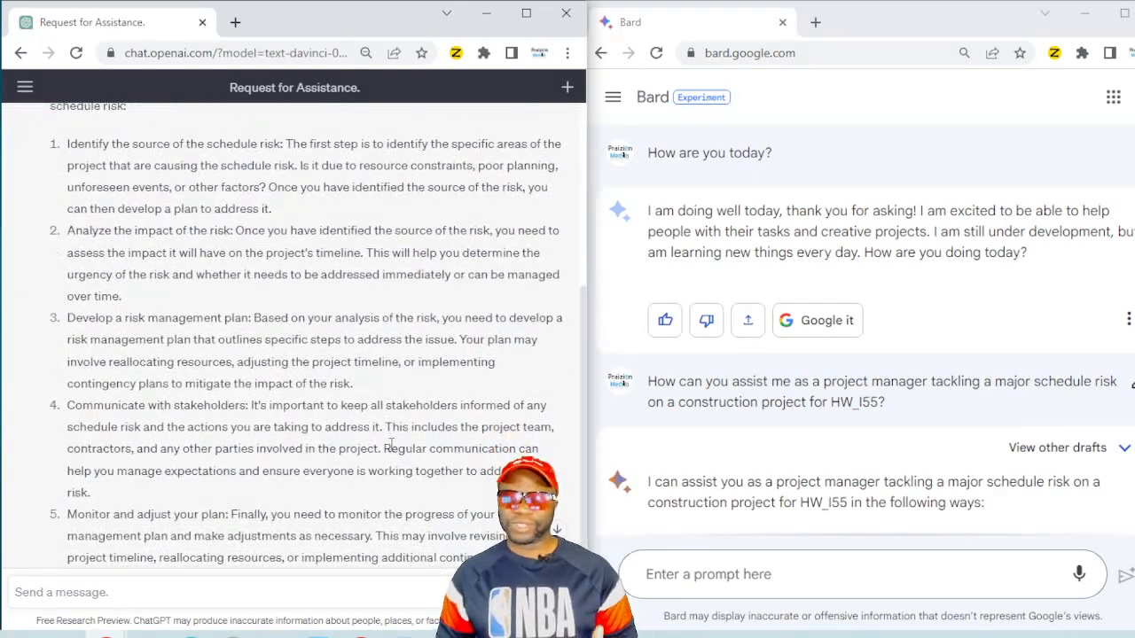
pyautogui.scroll(-1, 391, 446)
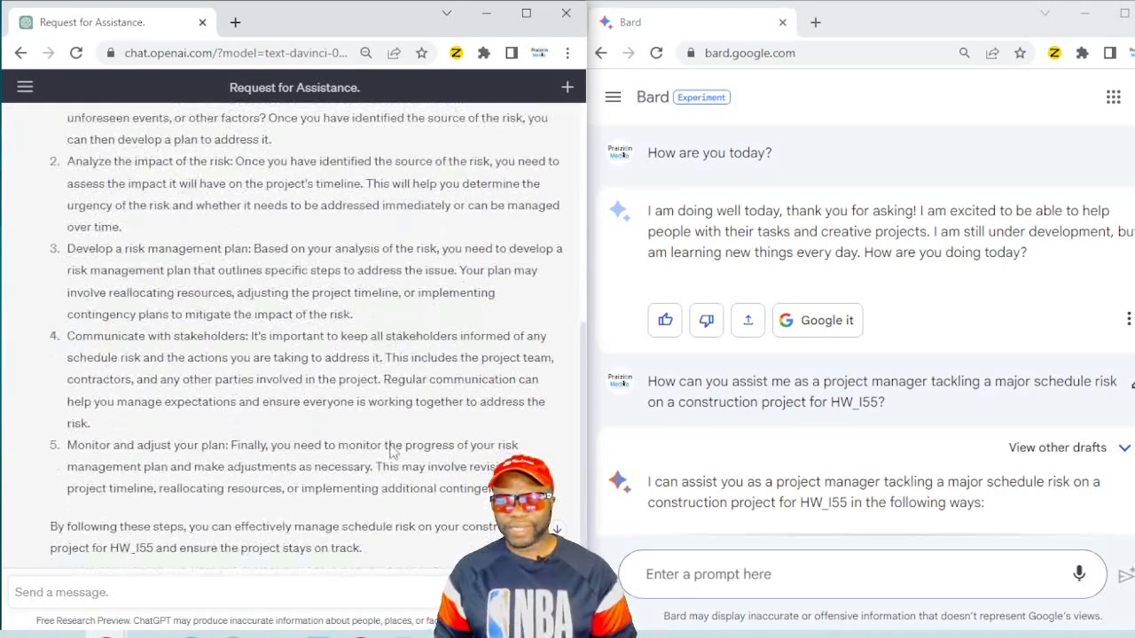
pyautogui.click(917, 189)
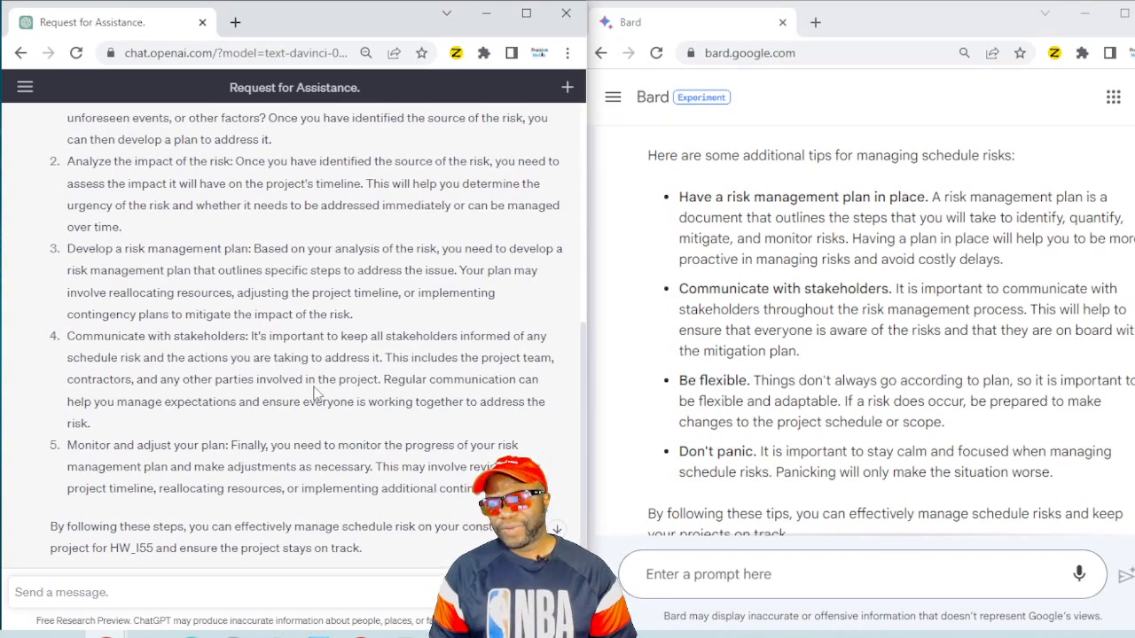
pyautogui.scroll(-2, 316, 379)
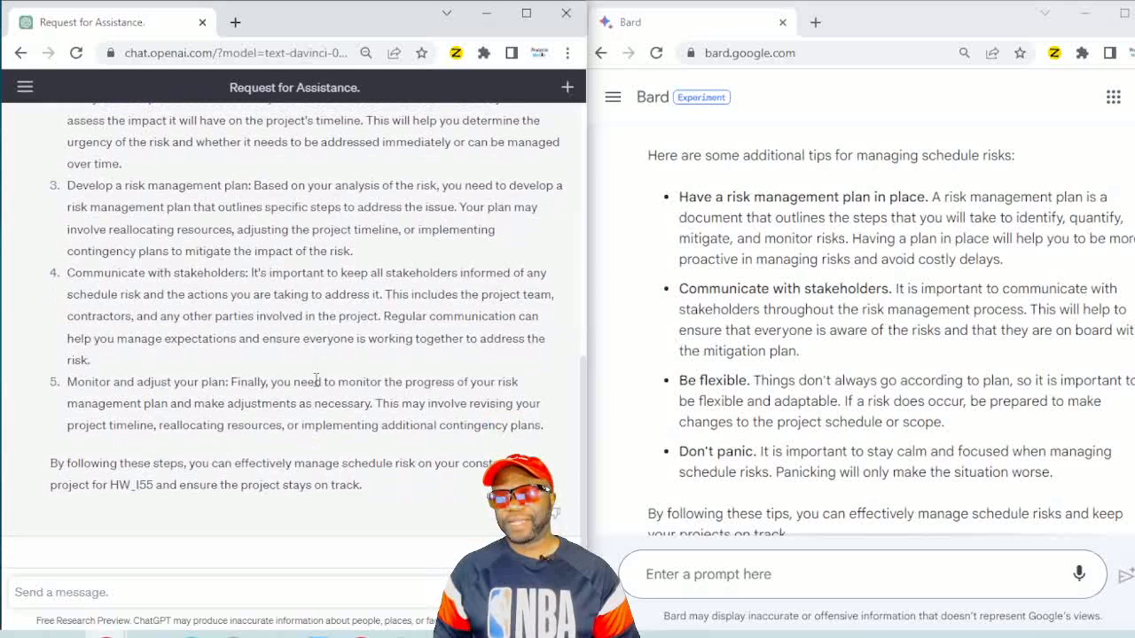
pyautogui.scroll(1, 317, 381)
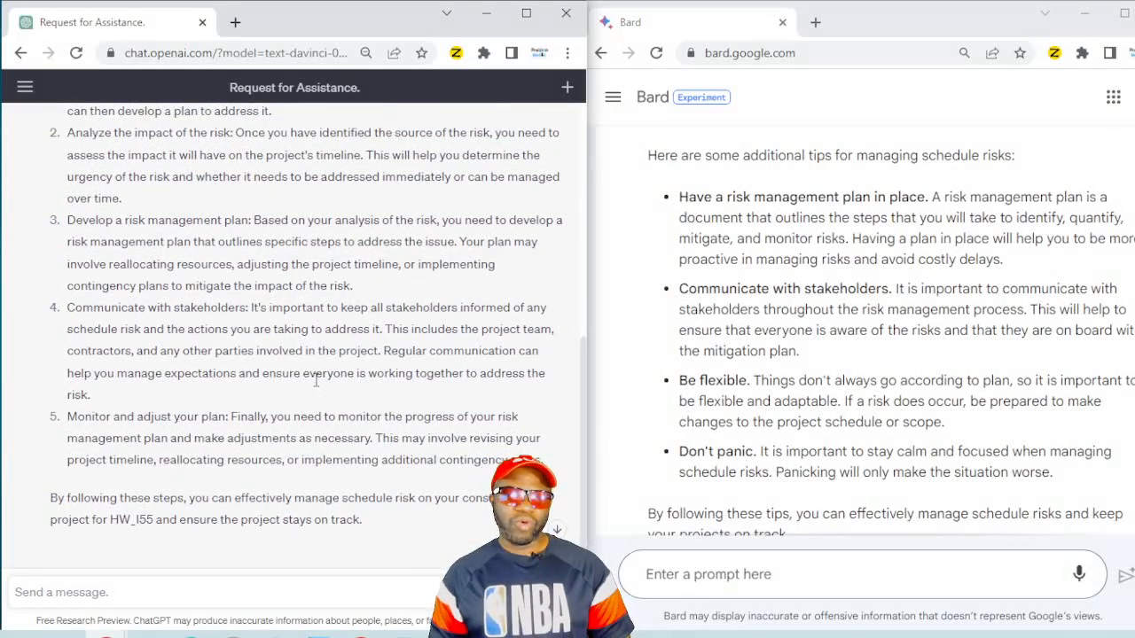
pyautogui.scroll(5, 316, 380)
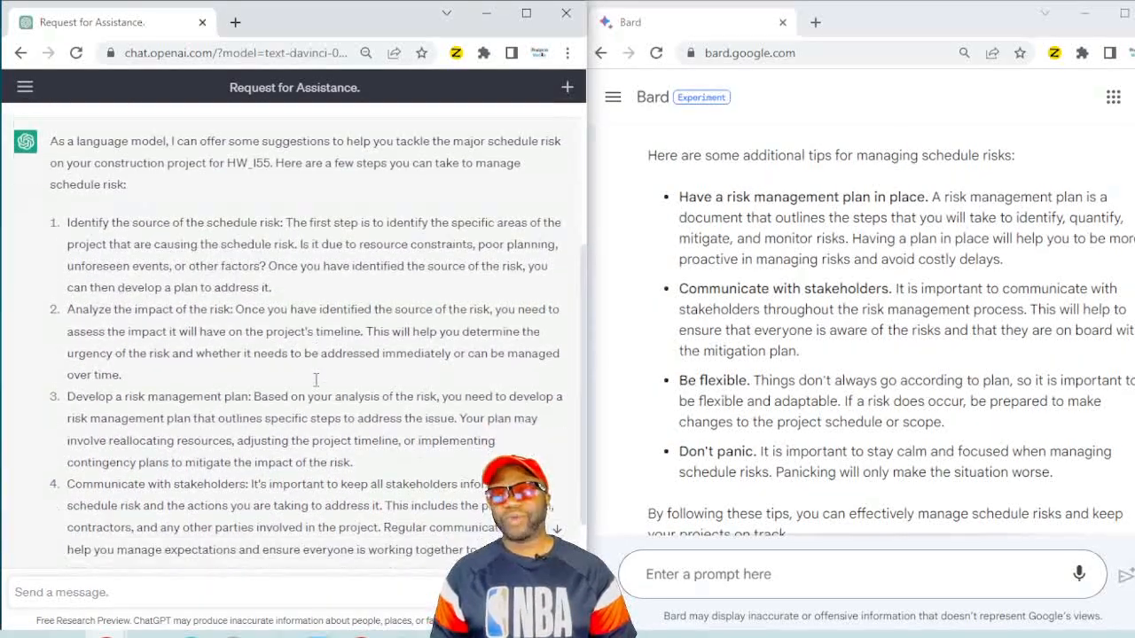
pyautogui.scroll(-1, 317, 381)
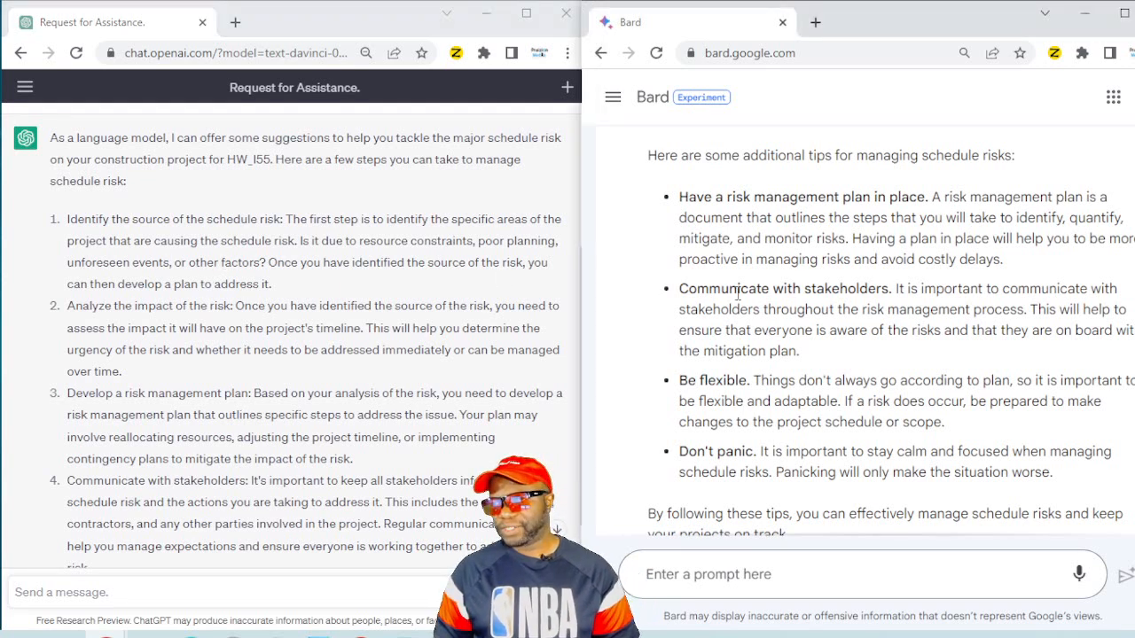
pyautogui.scroll(-3, 735, 295)
pyautogui.scroll(3, 737, 296)
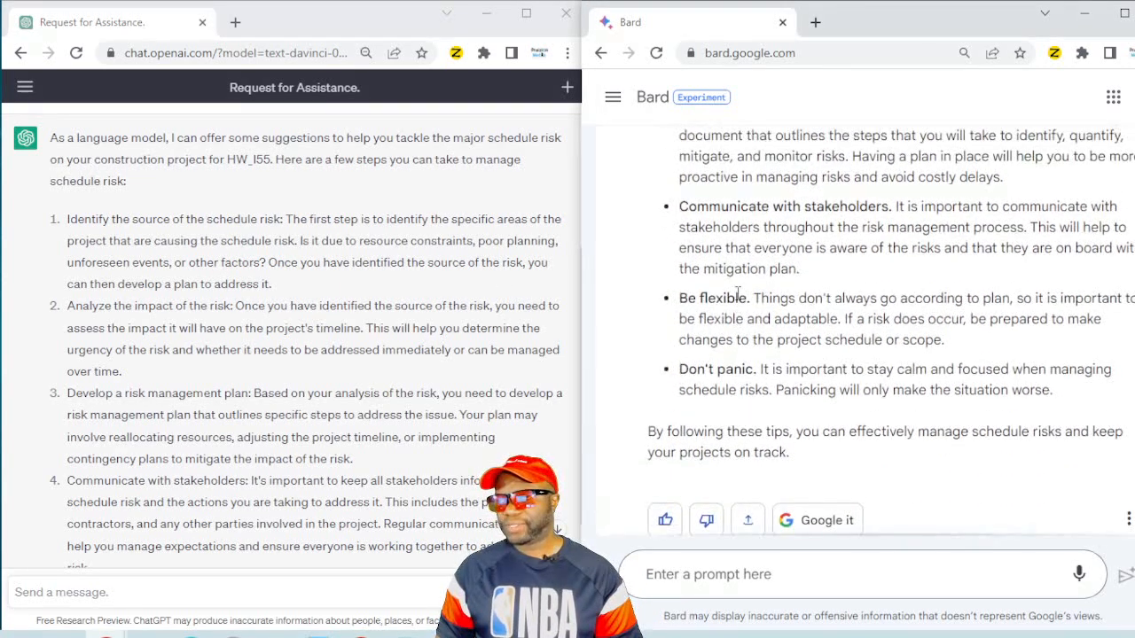
pyautogui.scroll(-3, 736, 299)
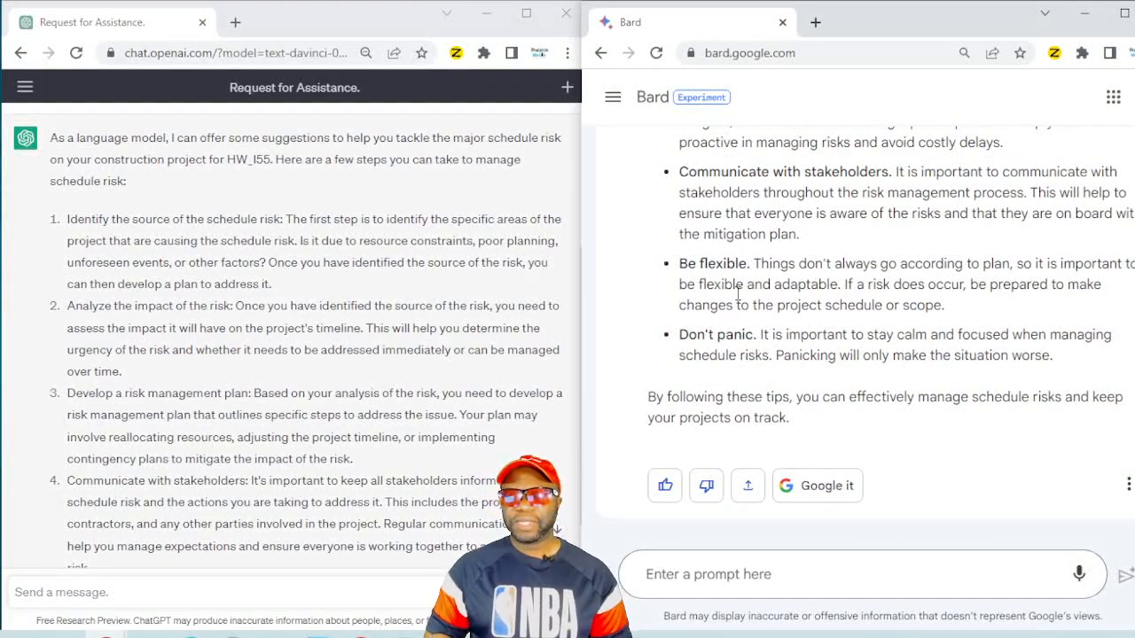
# - Copy and send Bard the prompt "Write me some code in HTML and Javascript for a simple website for a food service selling burgers and fries."
pyautogui.click(732, 571)
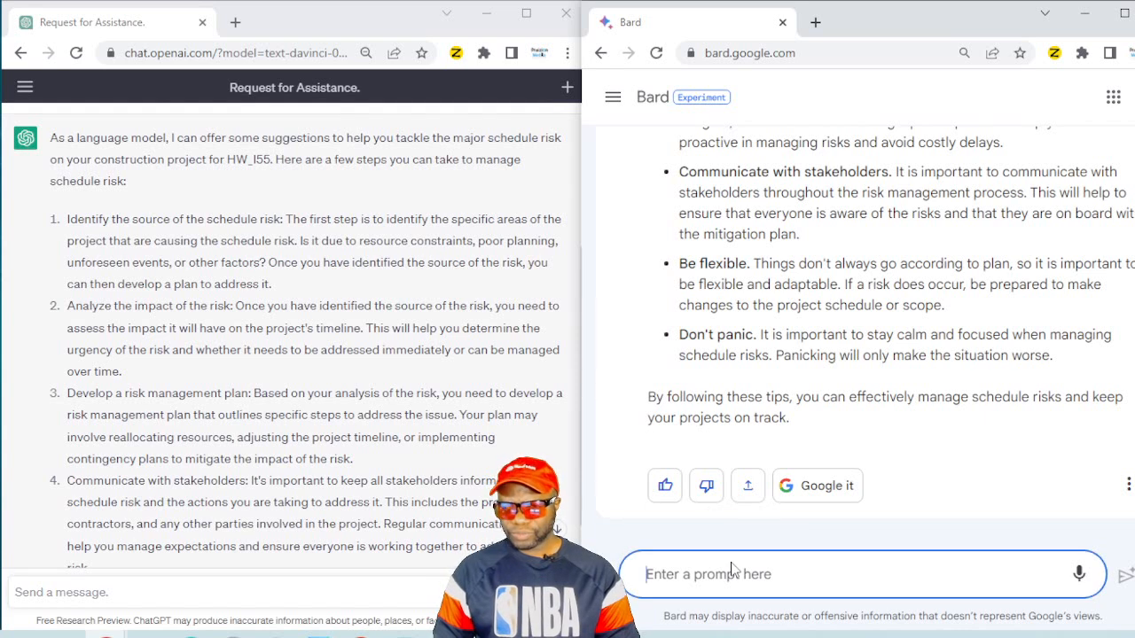
pyautogui.write('Write m')
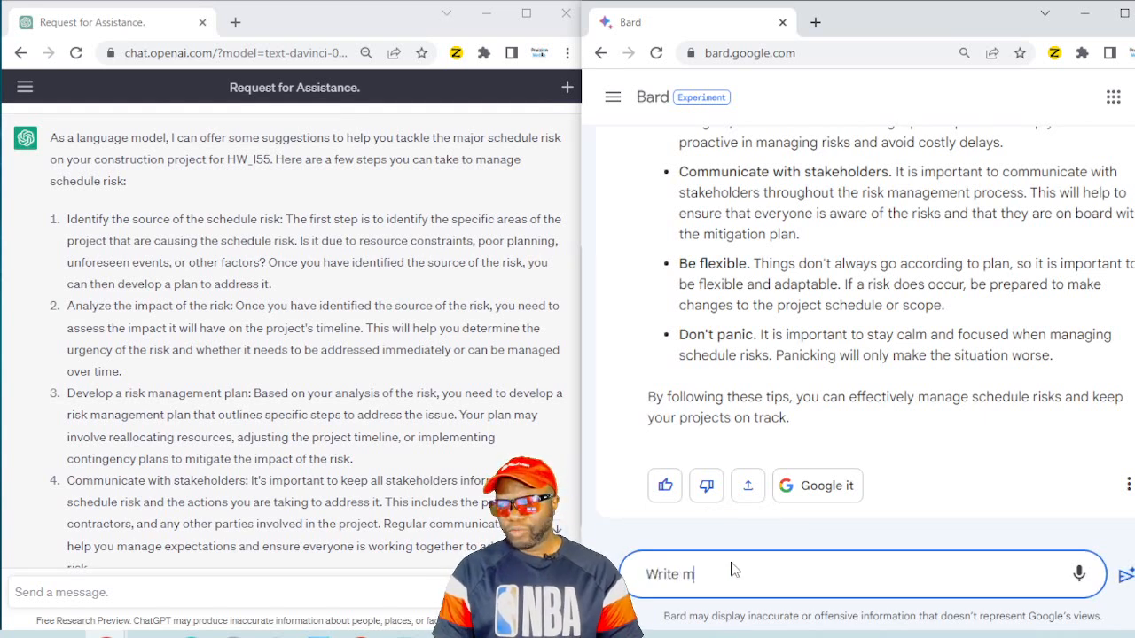
pyautogui.write('e some co')
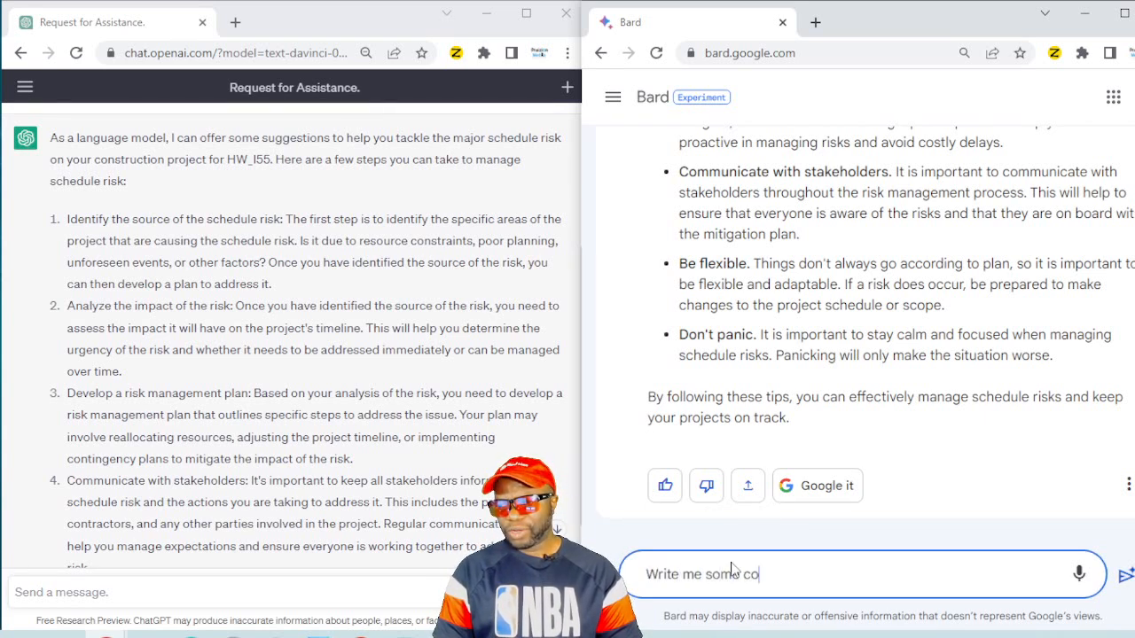
pyautogui.write('de in H')
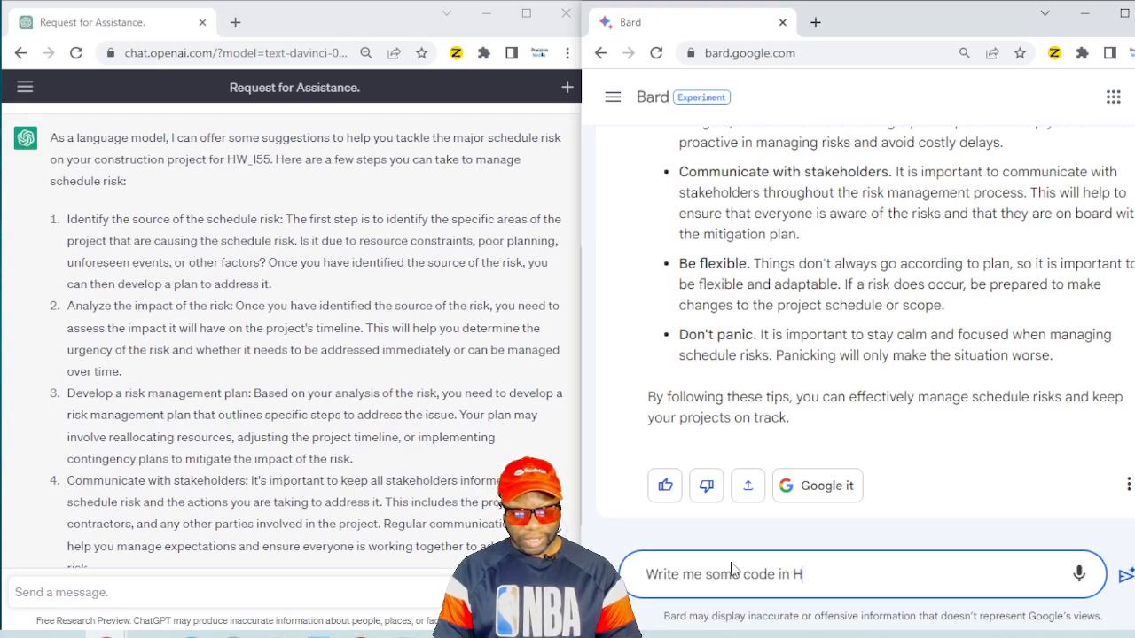
pyautogui.write('TML and Javascr')
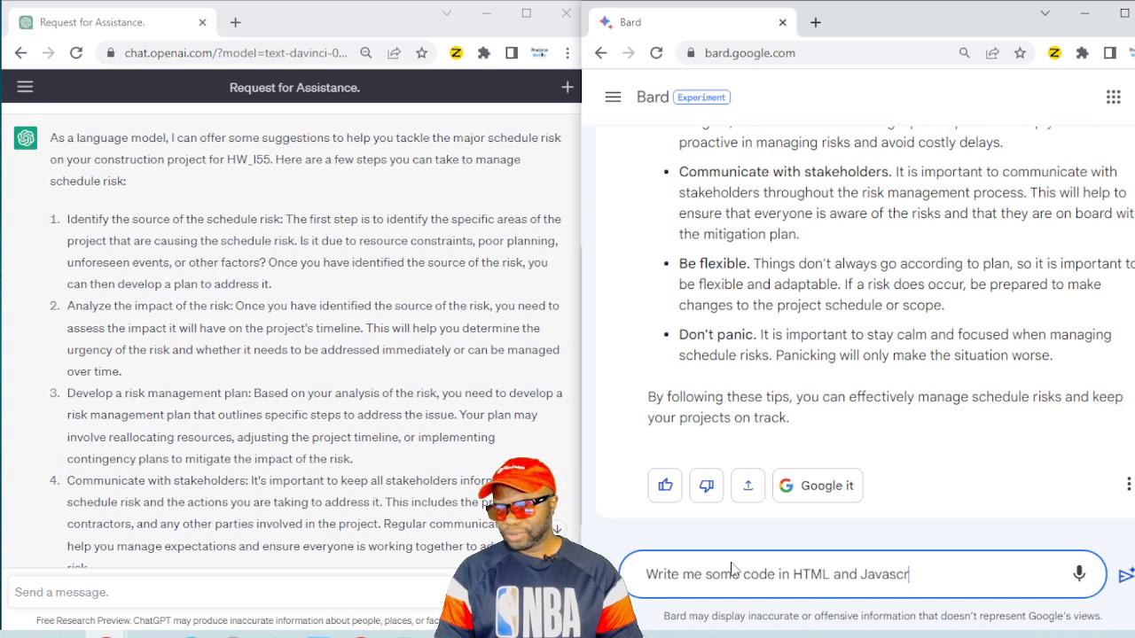
pyautogui.write('ipt for a simple websit')
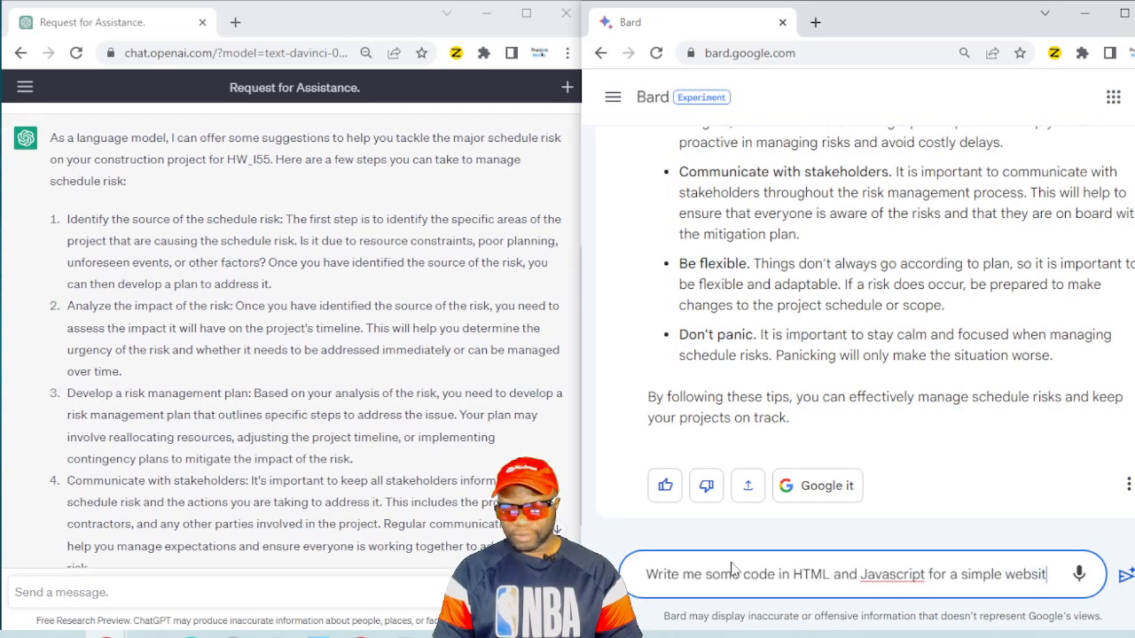
pyautogui.write('e for a food service selling burgers and fr')
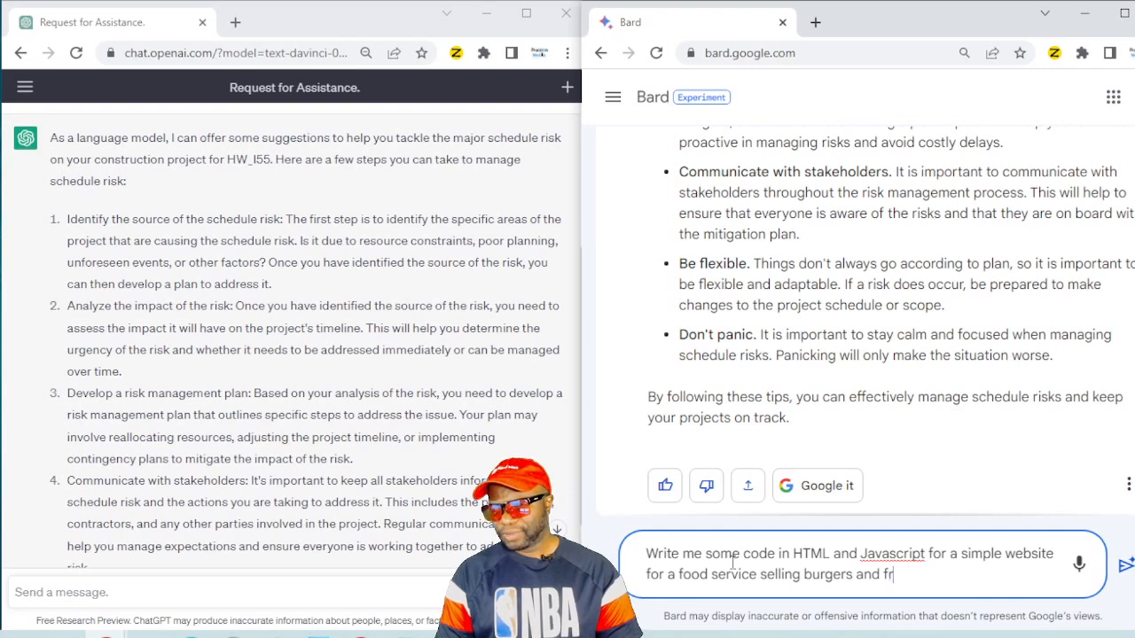
pyautogui.write('.')
pyautogui.hotkey('ctrl', 'a')
pyautogui.hotkey('ctrl', 'c')
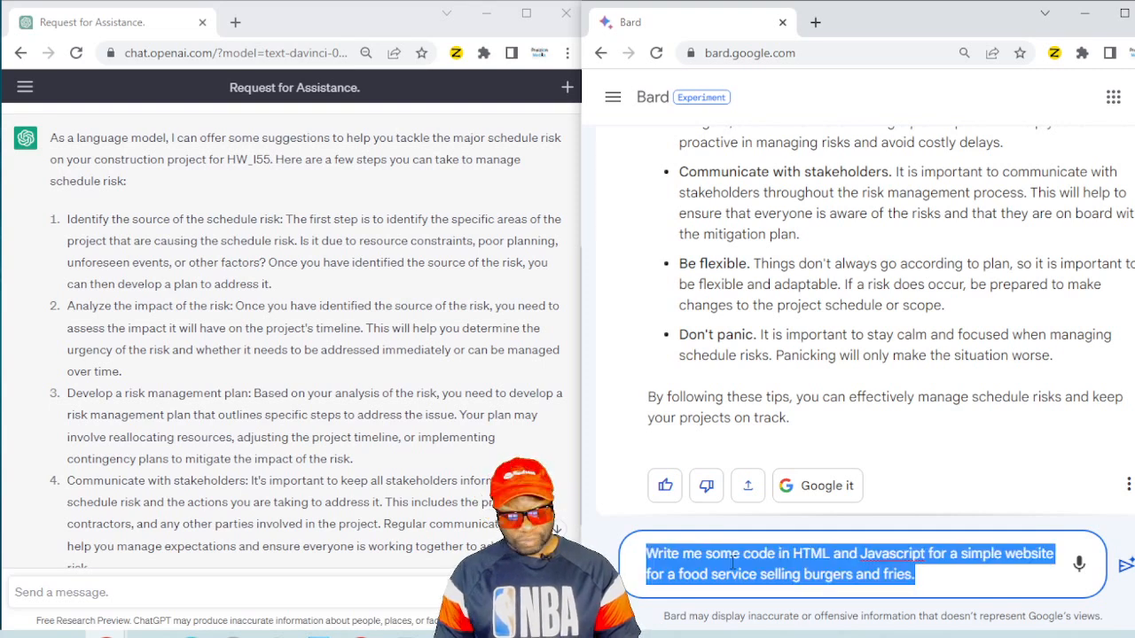
pyautogui.press('Return')
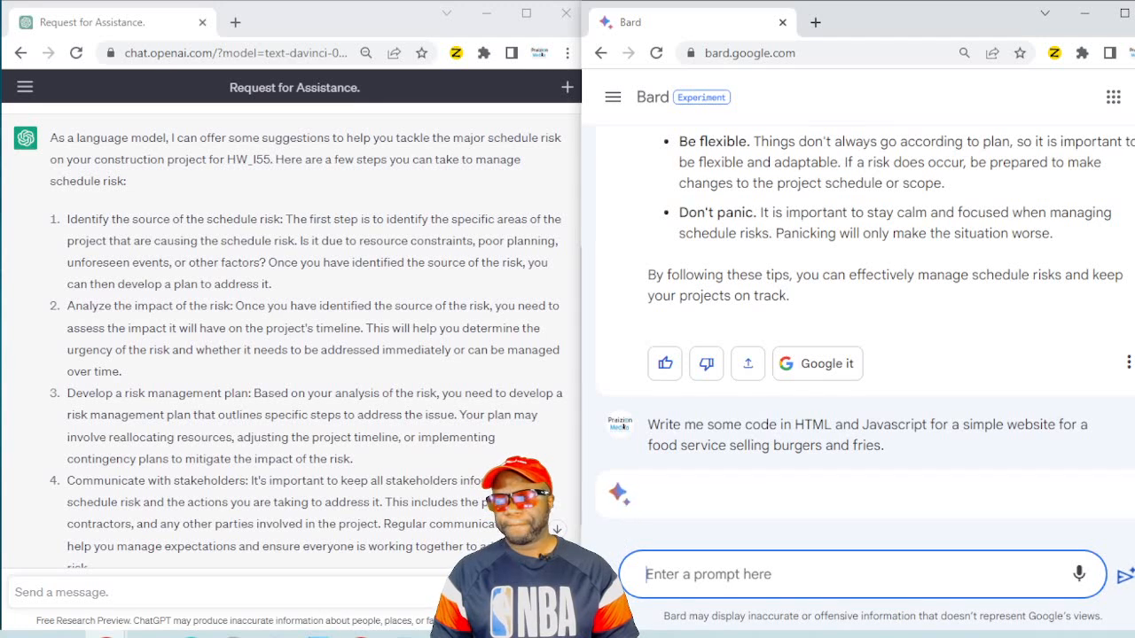
# - Examine Bard's generated website code, its explanation and its sources, and return to the beginning of the code
pyautogui.click(373, 592)
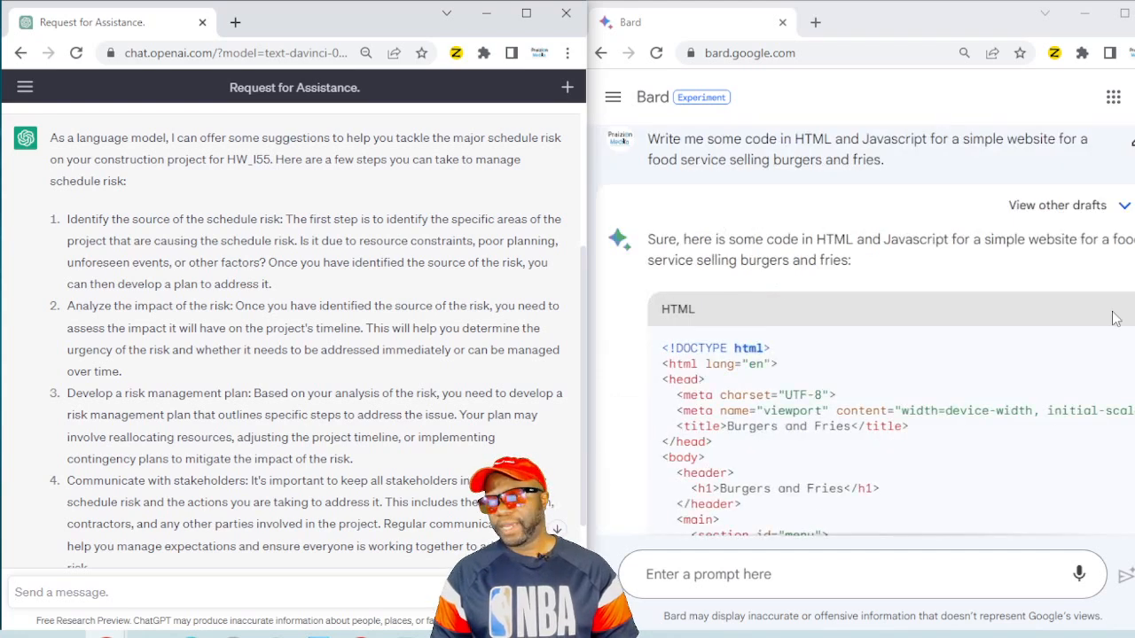
pyautogui.click(860, 574)
pyautogui.scroll(-8, 864, 355)
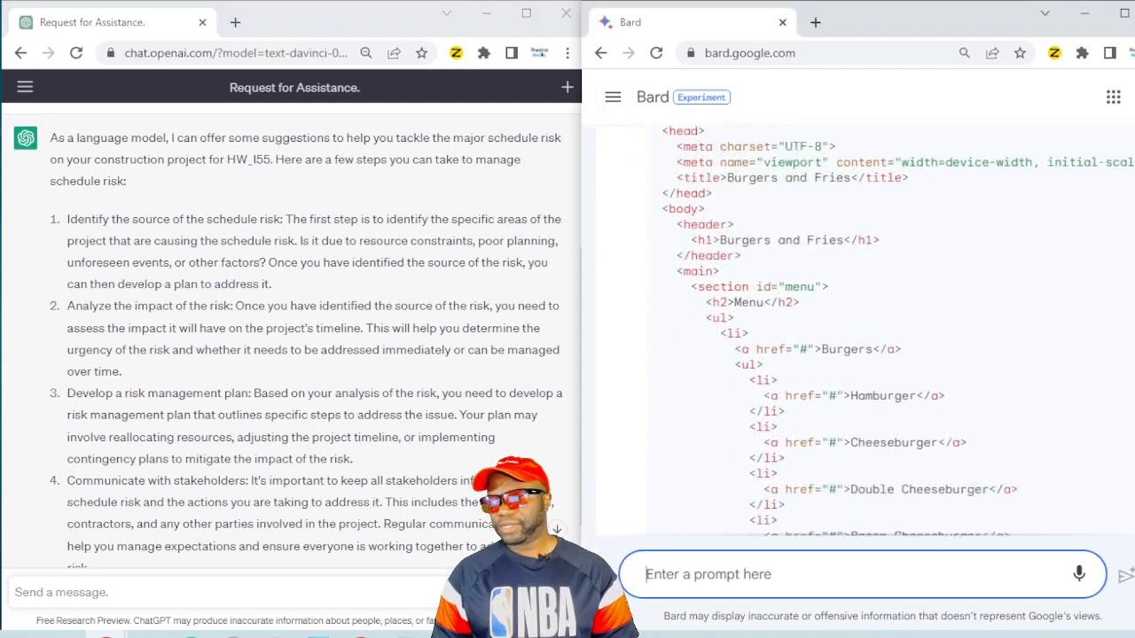
pyautogui.scroll(-10, 864, 354)
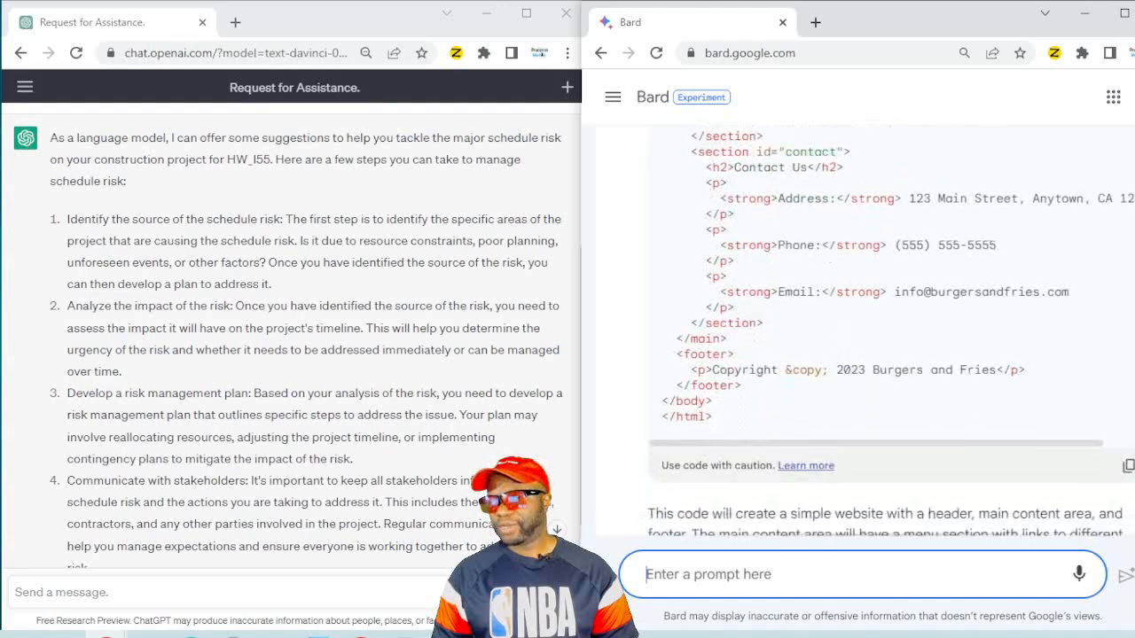
pyautogui.scroll(-2, 864, 354)
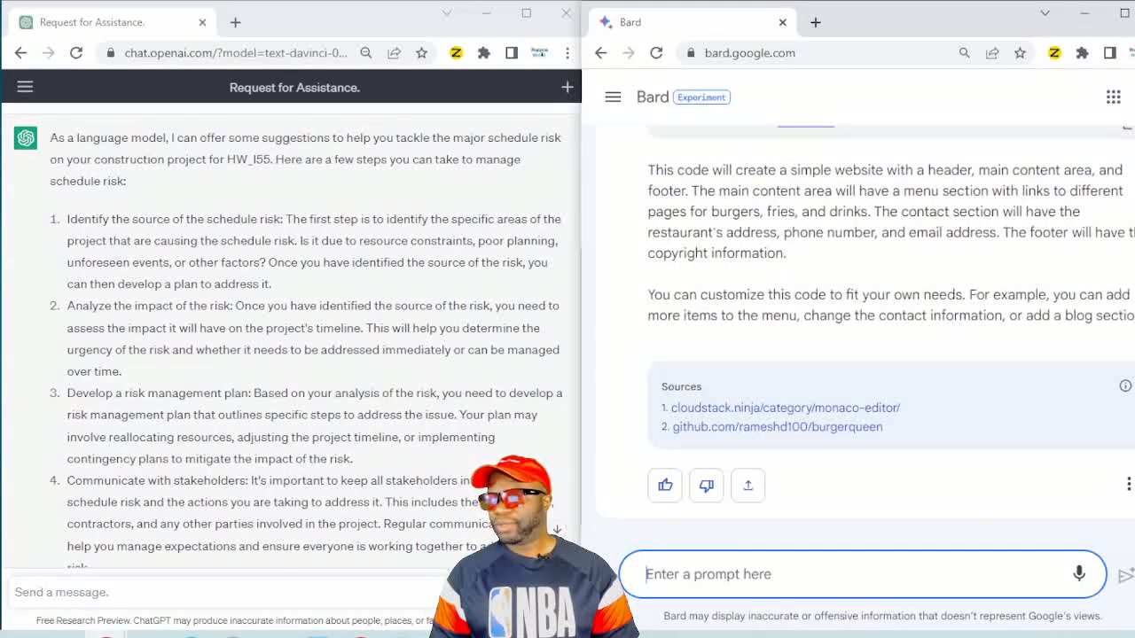
pyautogui.scroll(4, 864, 354)
pyautogui.scroll(10, 864, 355)
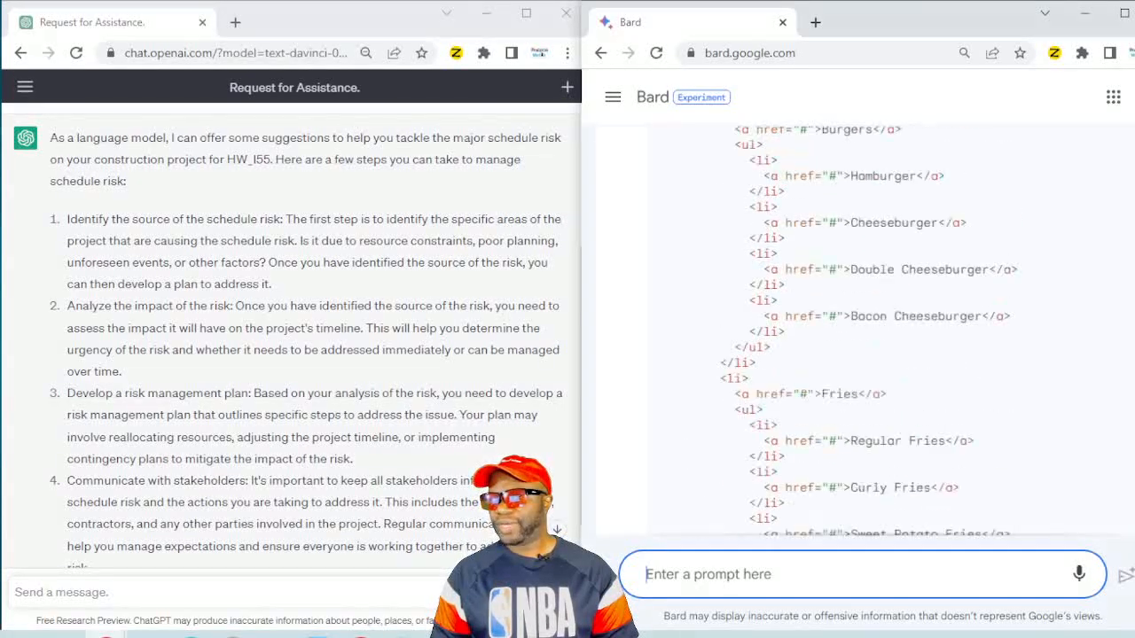
pyautogui.scroll(1, 874, 317)
pyautogui.scroll(-1, 874, 317)
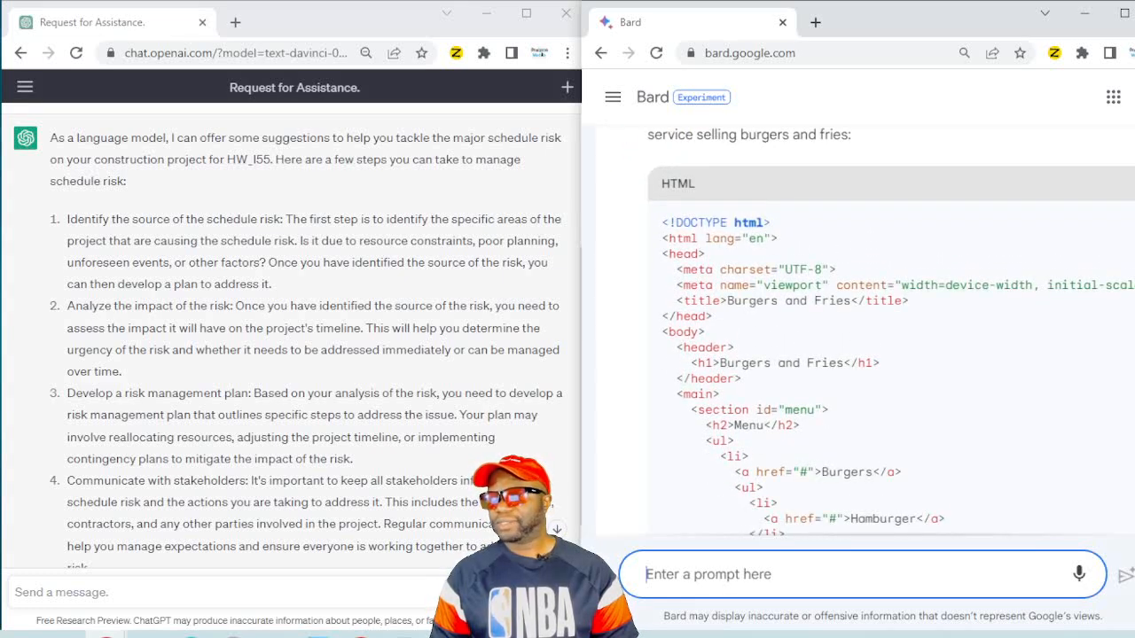
# - Send ChatGPT the copied prompt for a simple burgers and fries website and go to the end of its reply
pyautogui.click(330, 589)
pyautogui.hotkey('ctrl', 'v')
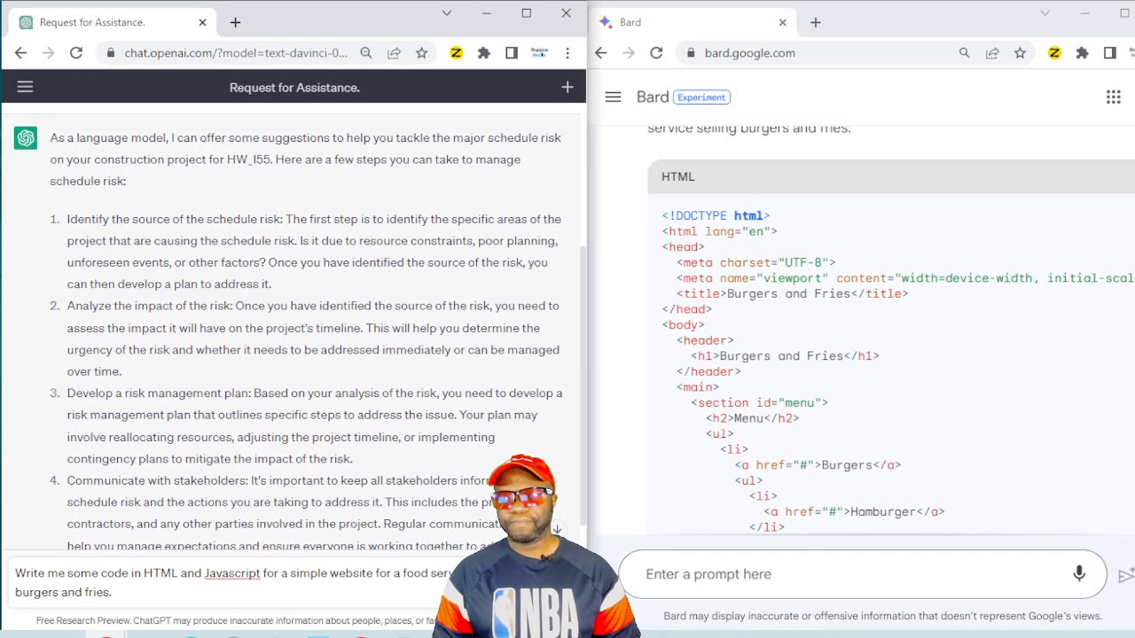
pyautogui.press('Return')
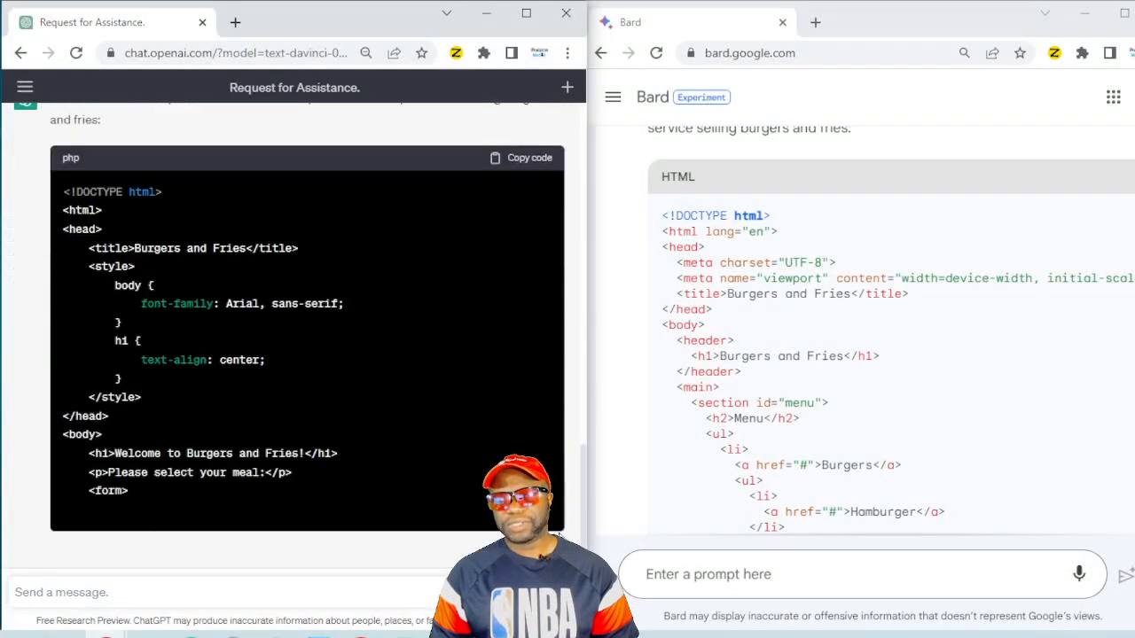
pyautogui.click(557, 529)
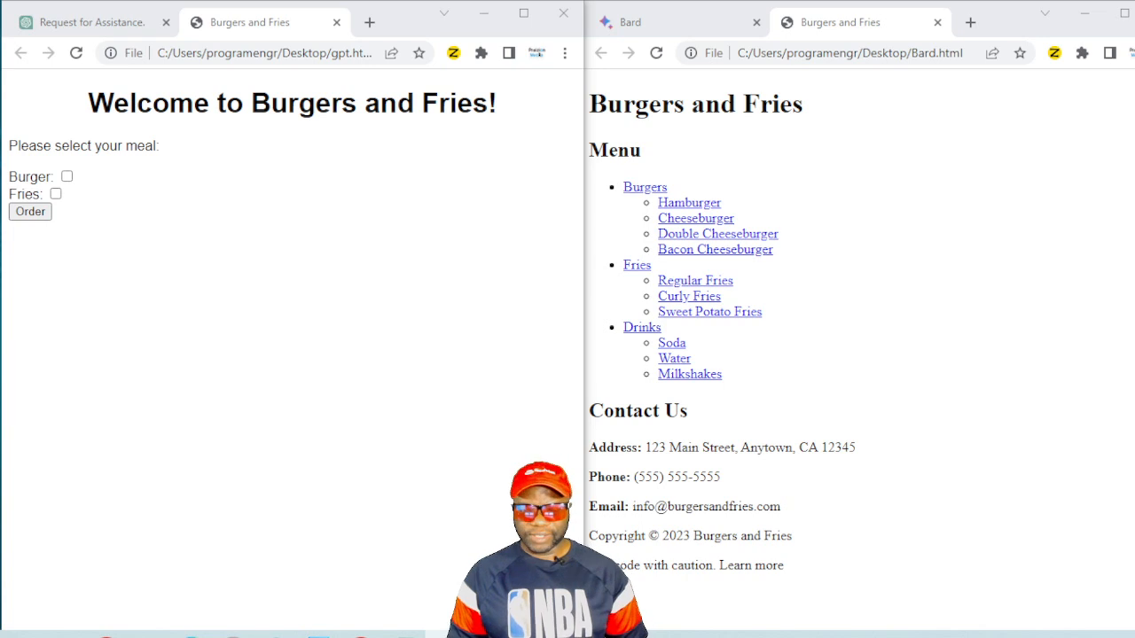
# - View the Bard.html page in a maximized window, test its Burgers menu link, and restore the side-by-side layout
pyautogui.click(663, 21)
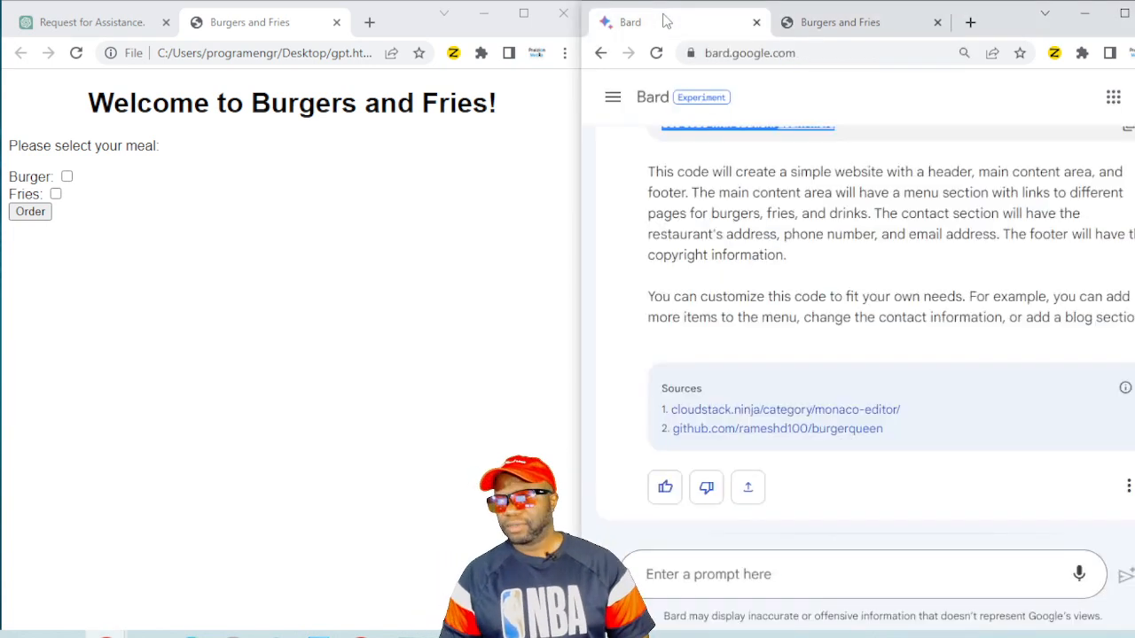
pyautogui.click(815, 22)
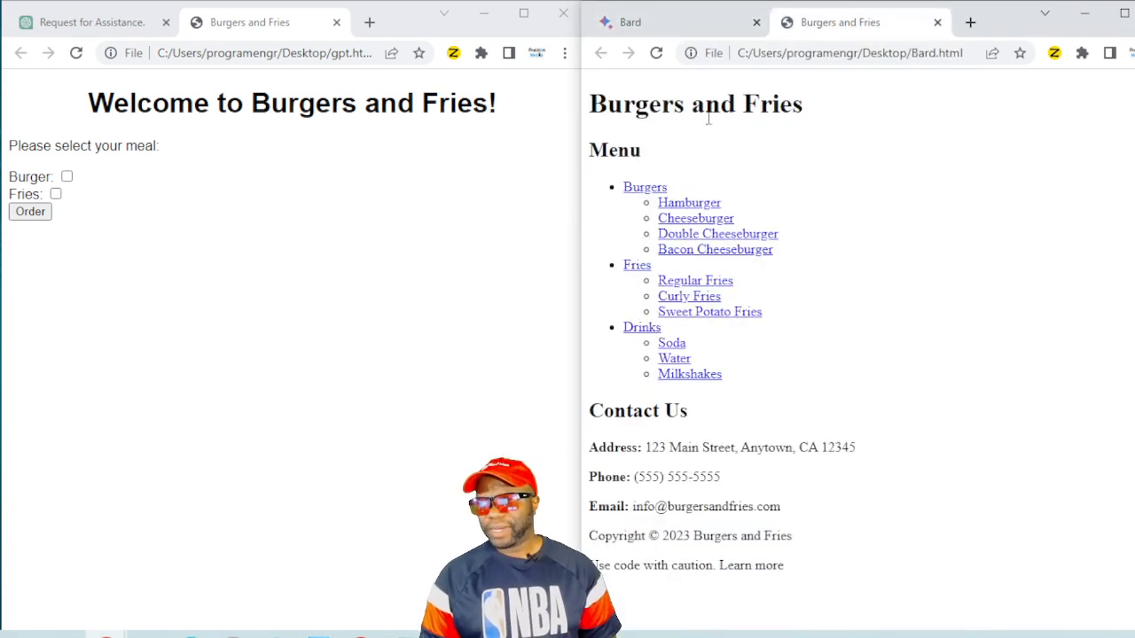
pyautogui.click(1122, 13)
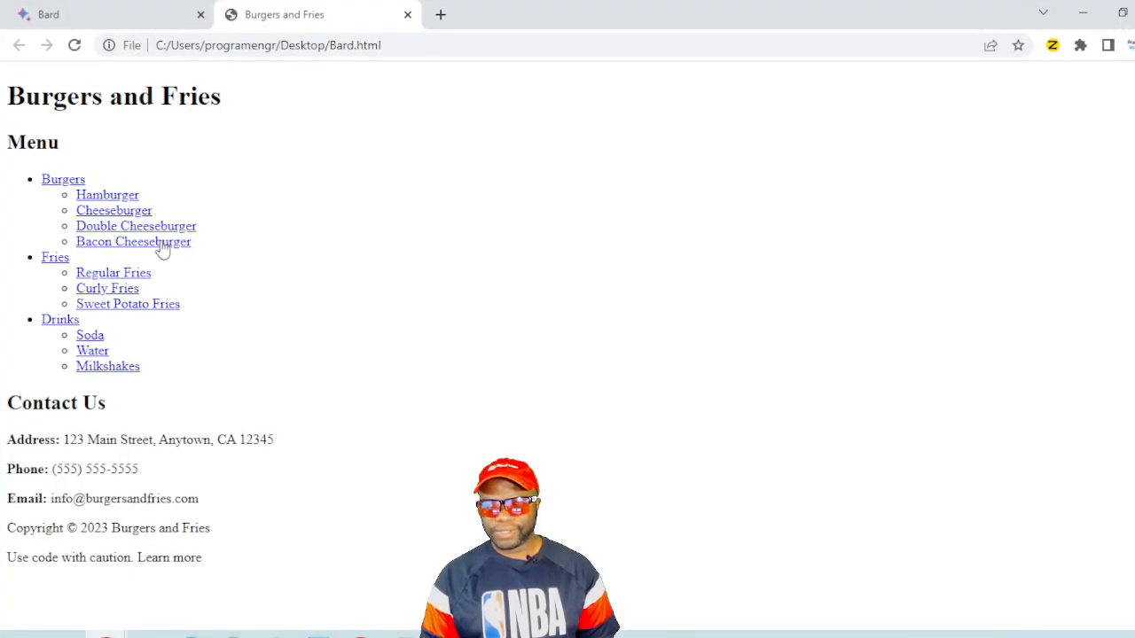
pyautogui.click(78, 183)
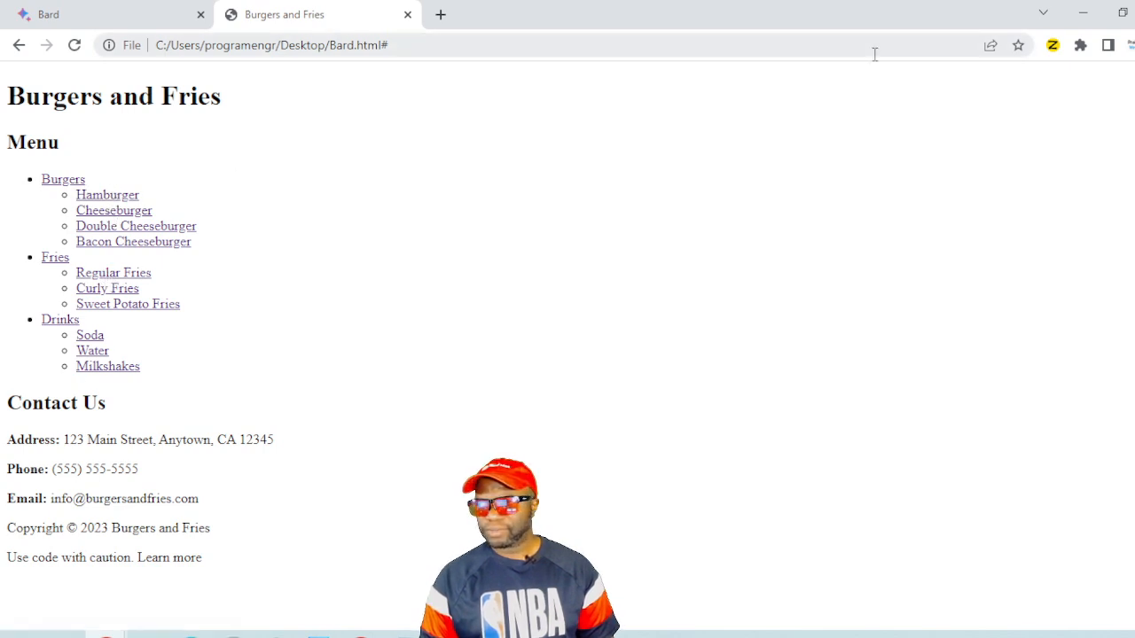
pyautogui.click(1122, 17)
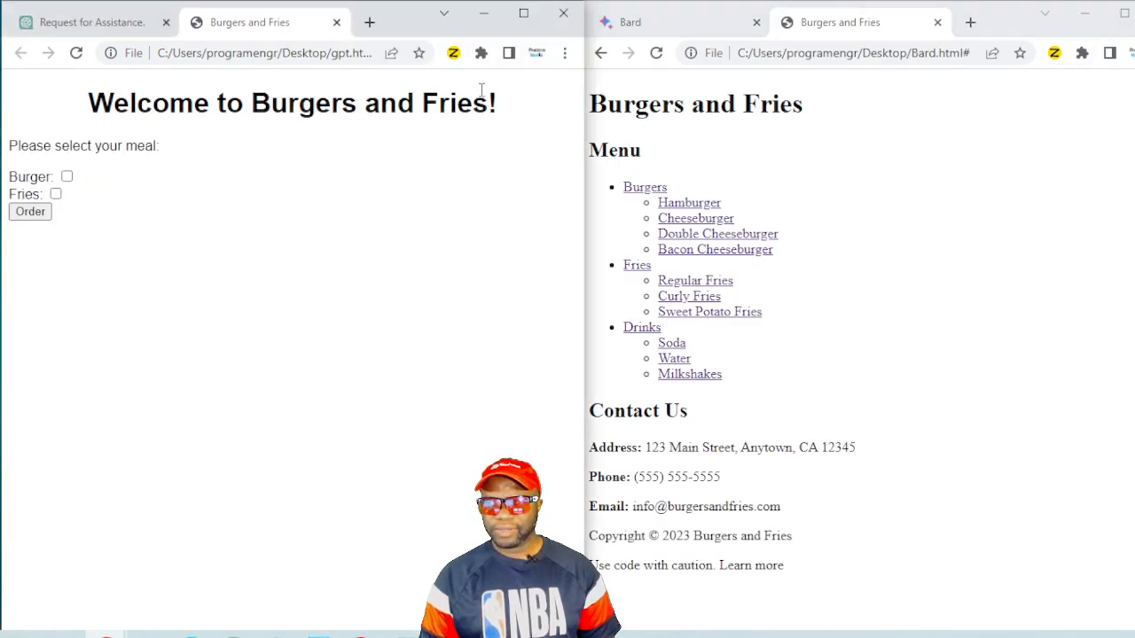
# - Maximize the gpt.html page's window and place a test order with both Burger and Fries selected
pyautogui.click(523, 13)
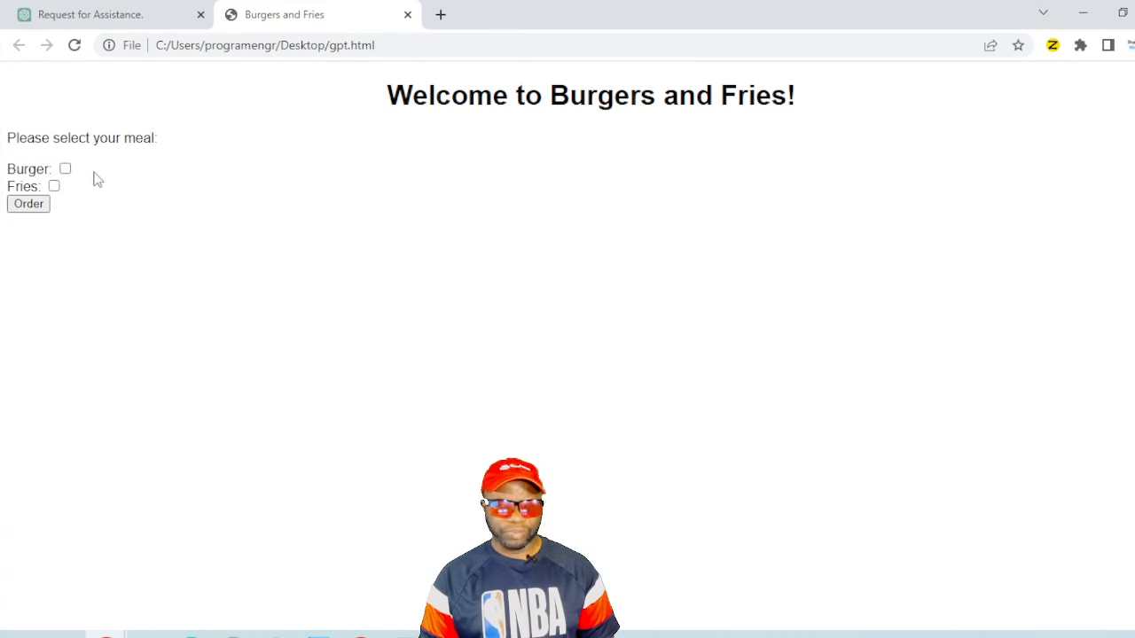
pyautogui.click(65, 169)
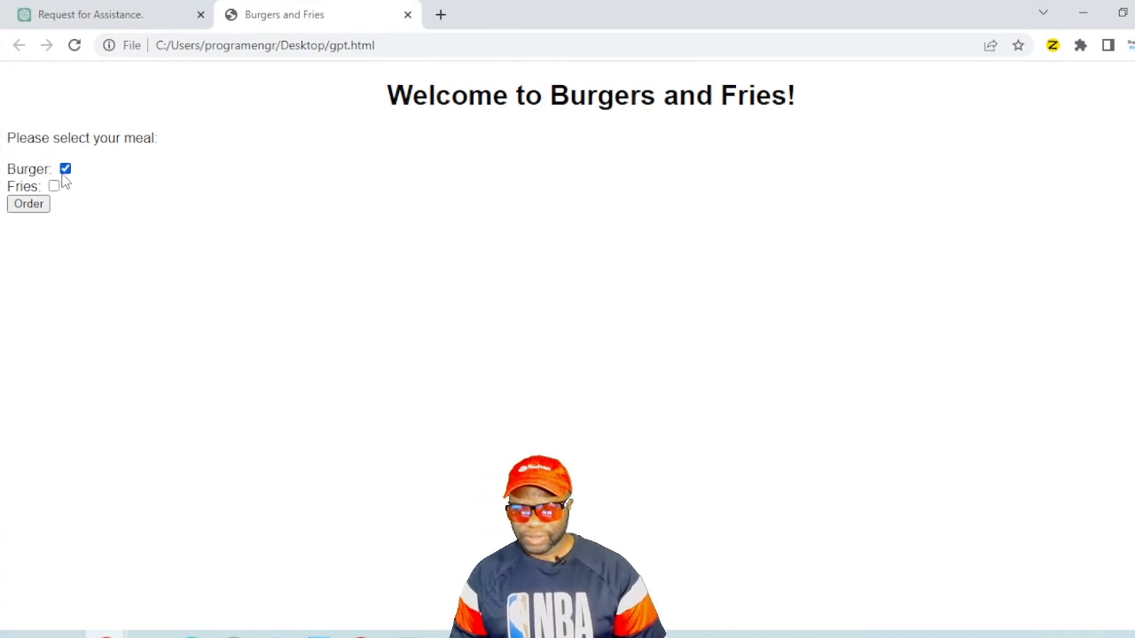
pyautogui.click(54, 187)
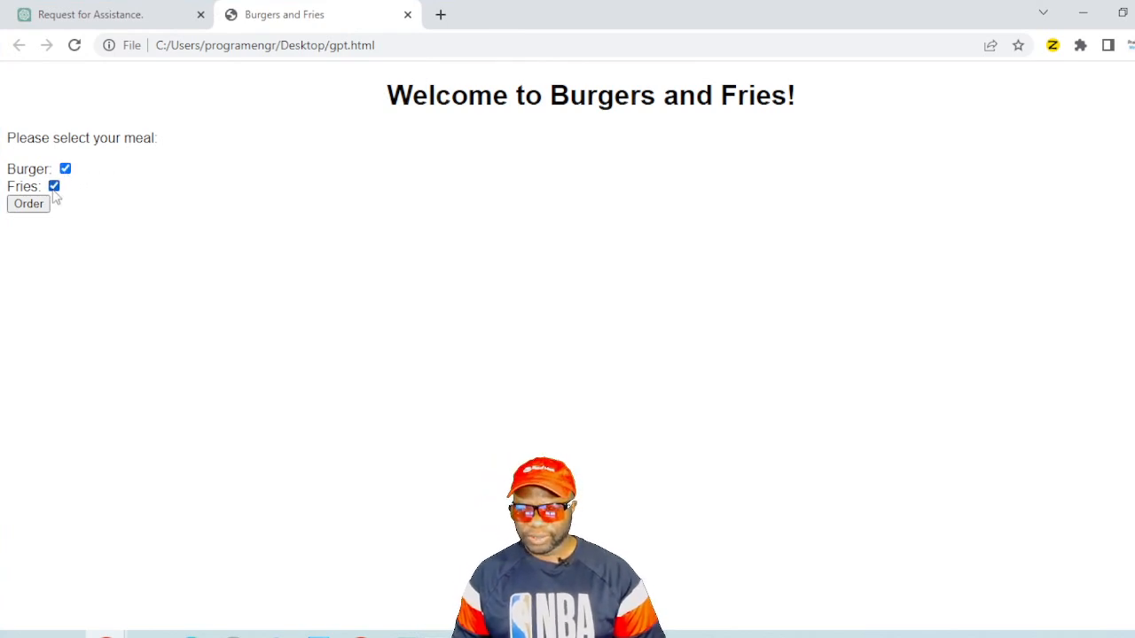
pyautogui.click(34, 209)
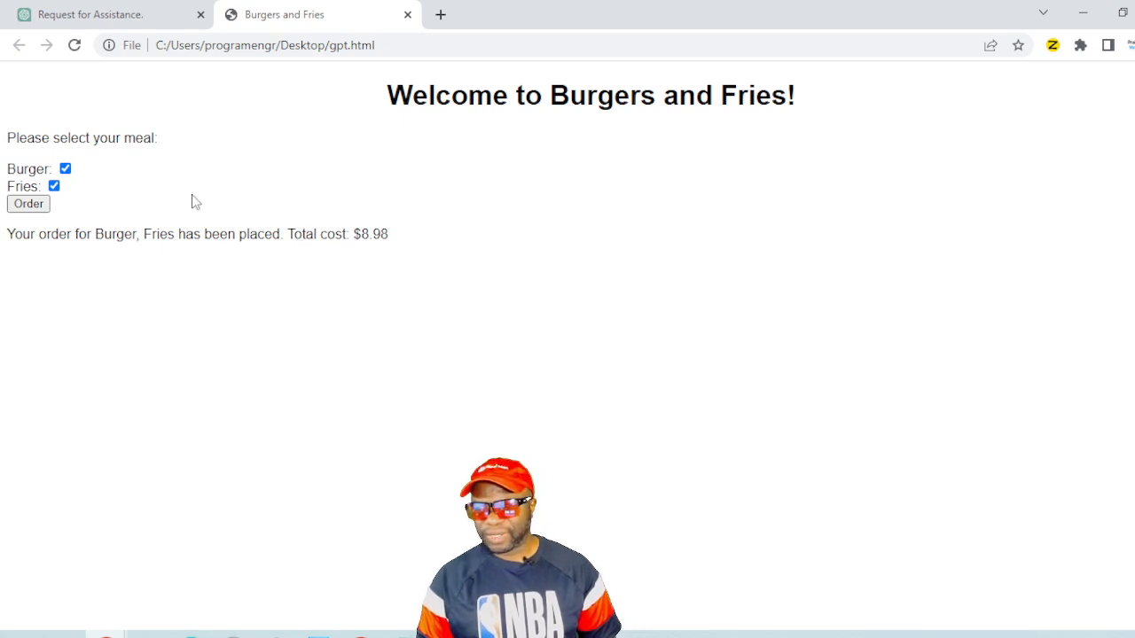
# - Clear both meal selections, place a test order for Burger only, and restore the side-by-side layout
pyautogui.click(54, 186)
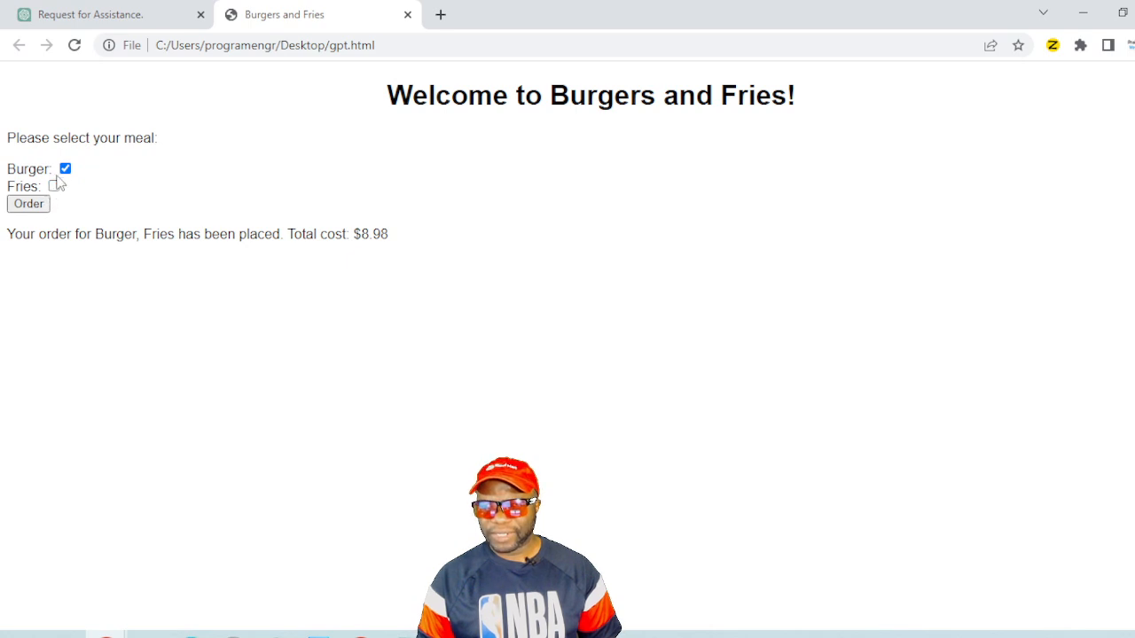
pyautogui.click(65, 169)
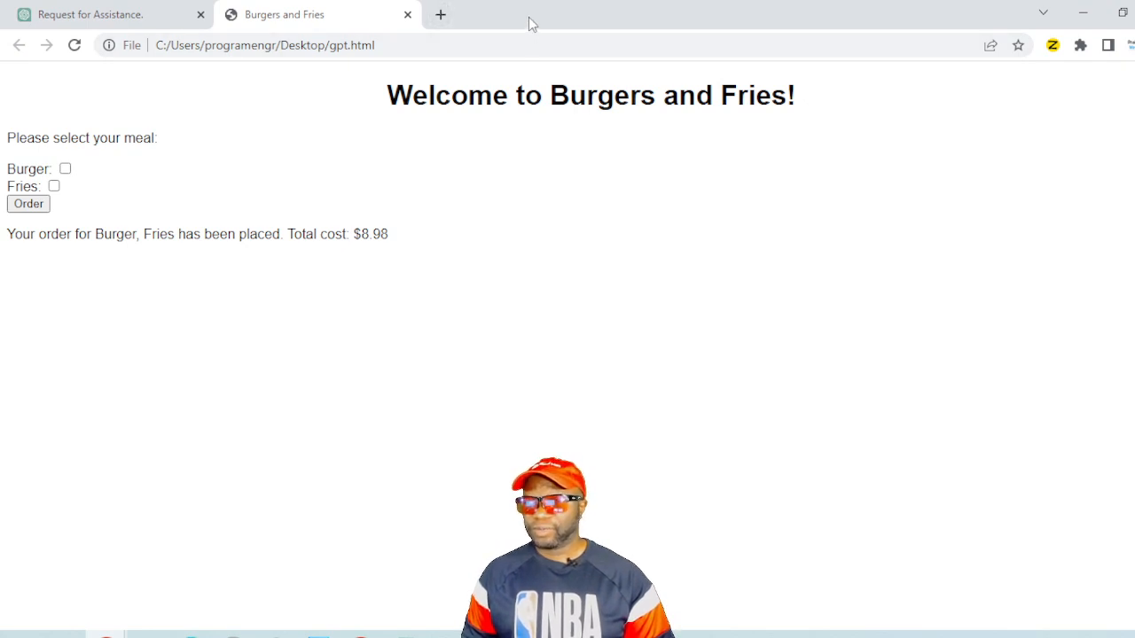
pyautogui.click(65, 170)
pyautogui.click(31, 205)
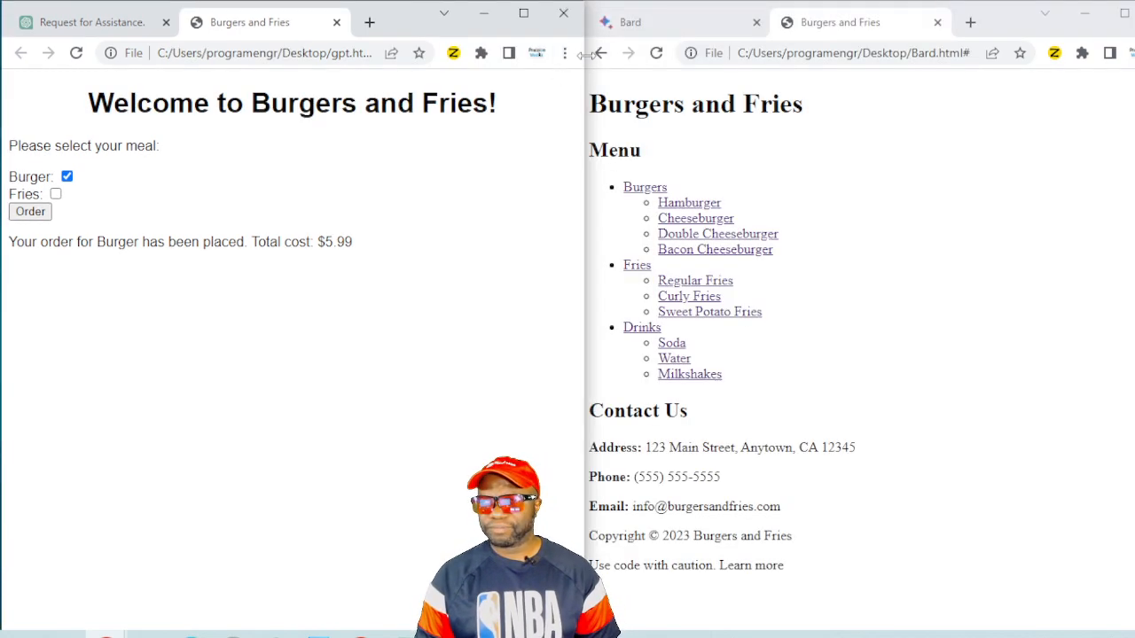
# - Return both windows to the Bard and ChatGPT conversations and go to the explanation at the end of ChatGPT's code
pyautogui.moveTo(590, 56)
pyautogui.mouseDown()
pyautogui.moveTo(549, 56)
pyautogui.moveTo(604, 56)
pyautogui.moveTo(592, 56)
pyautogui.mouseUp()
pyautogui.click(658, 22)
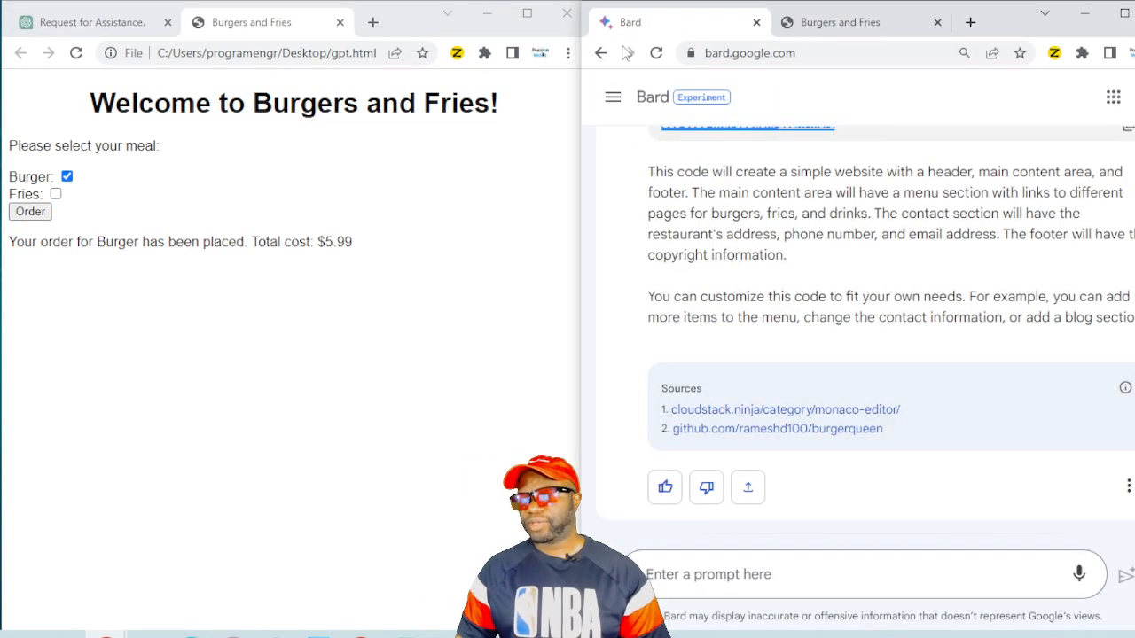
pyautogui.click(89, 23)
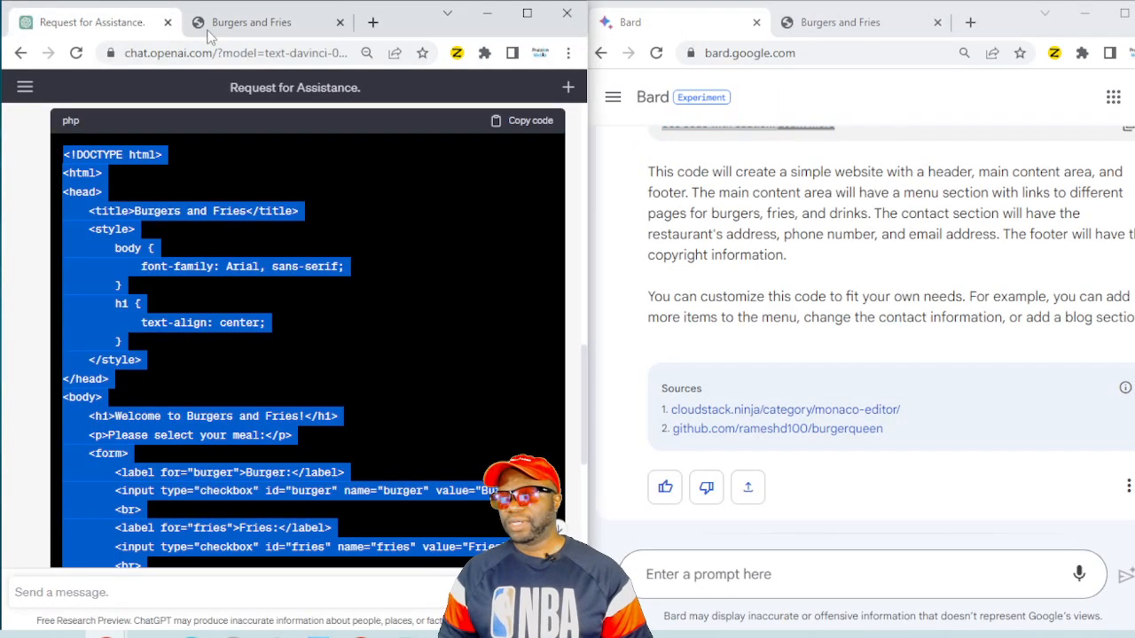
pyautogui.click(333, 285)
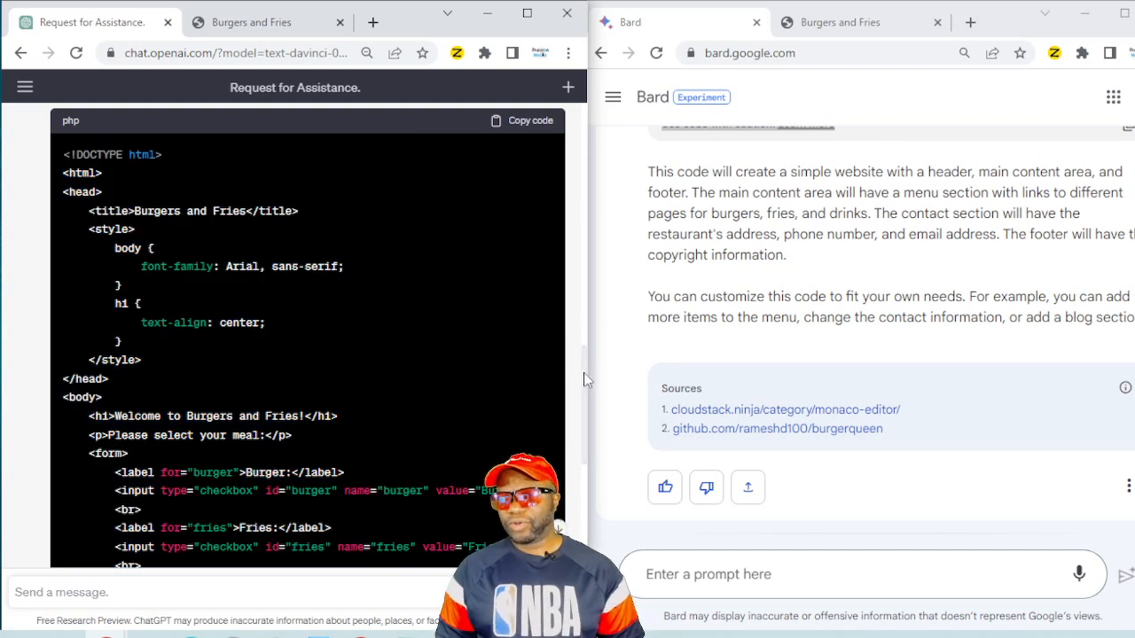
pyautogui.moveTo(584, 380); pyautogui.dragTo(584, 539)
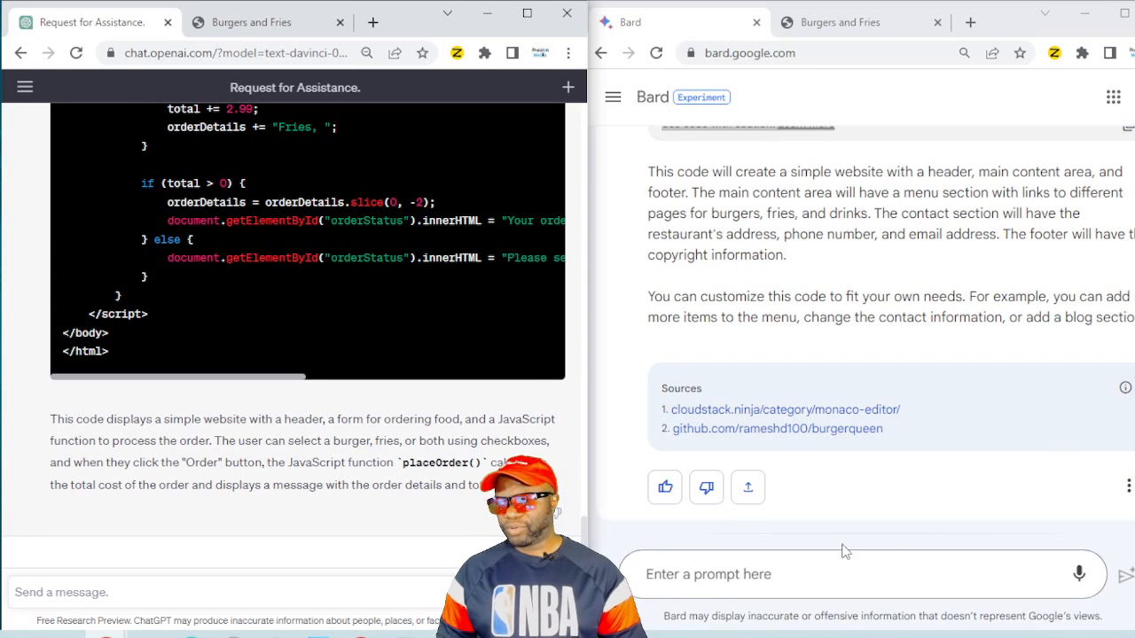
# - Copy and send Bard the prompt "Coach me on how to effectively respond to customers in a busy front office. Act as an experienced CS coach."
pyautogui.click(813, 572)
pyautogui.write('Coa')
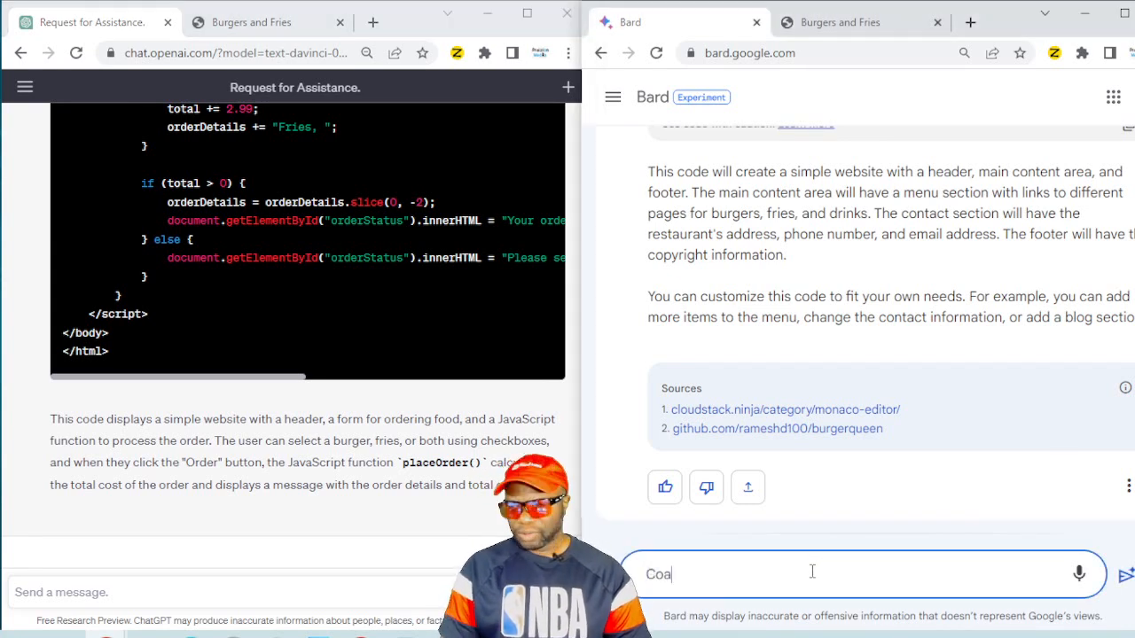
pyautogui.write('ch me on ho')
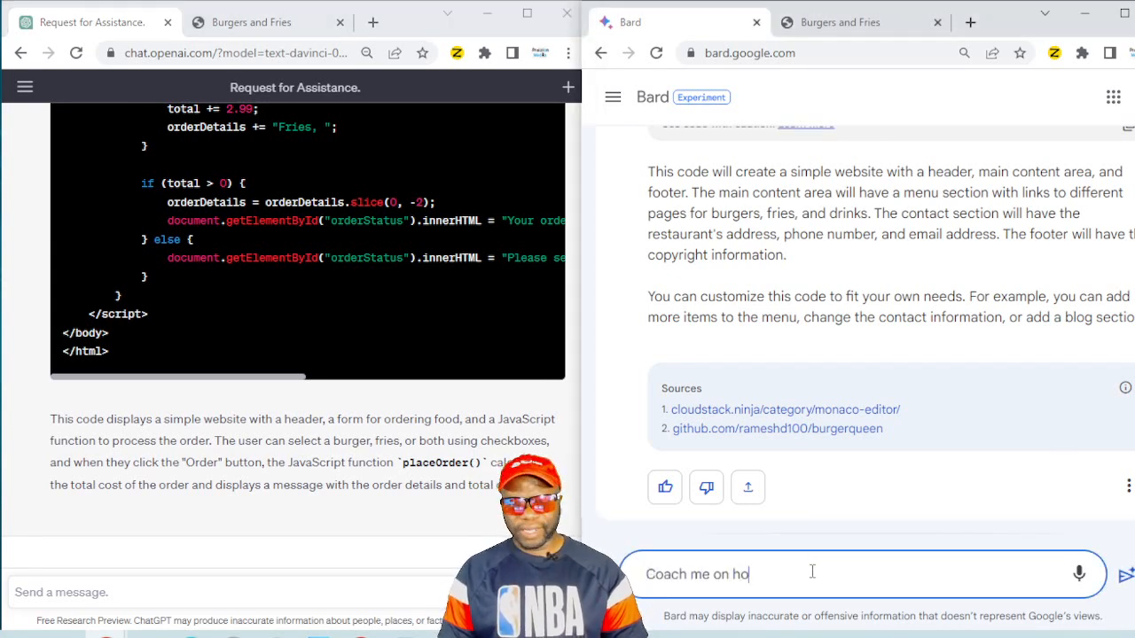
pyautogui.write('w to effecti')
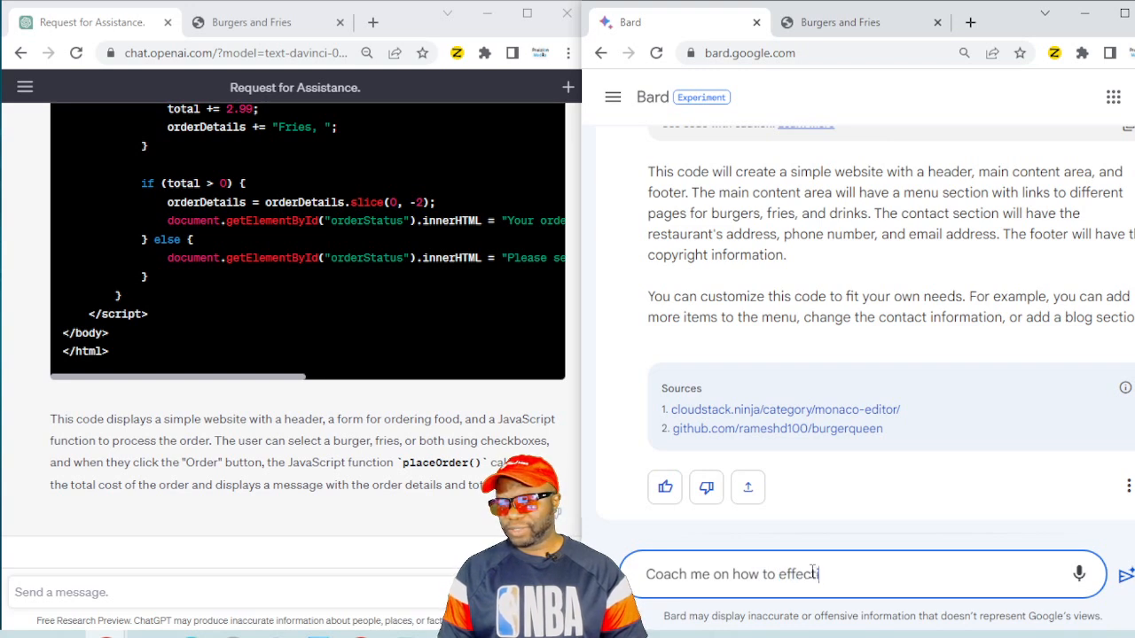
pyautogui.write('vely respon')
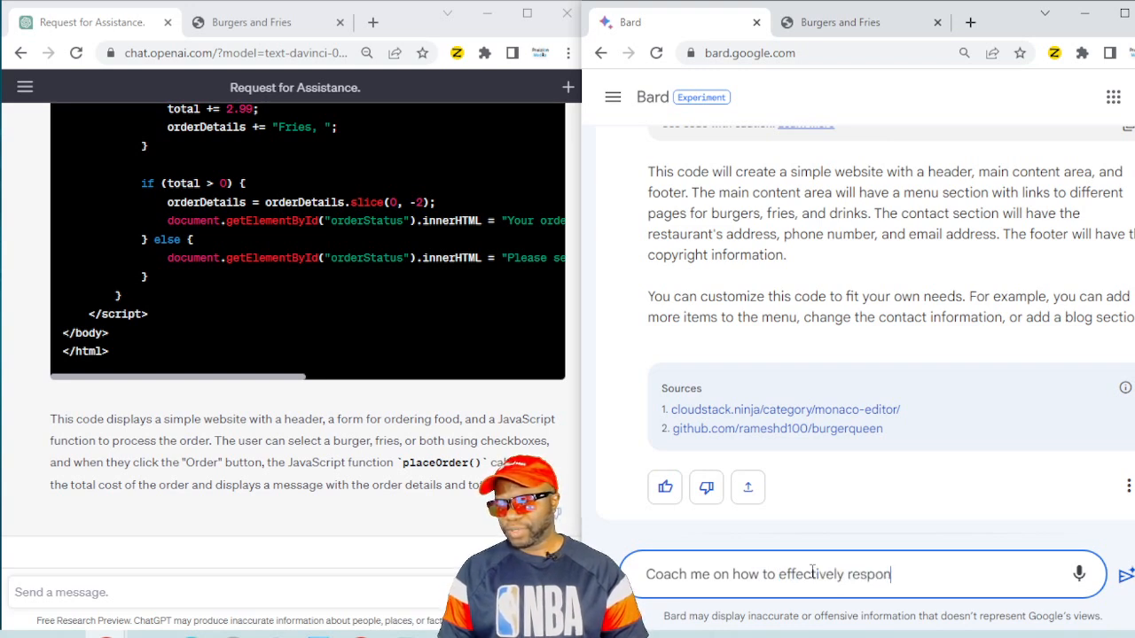
pyautogui.write('d to custo')
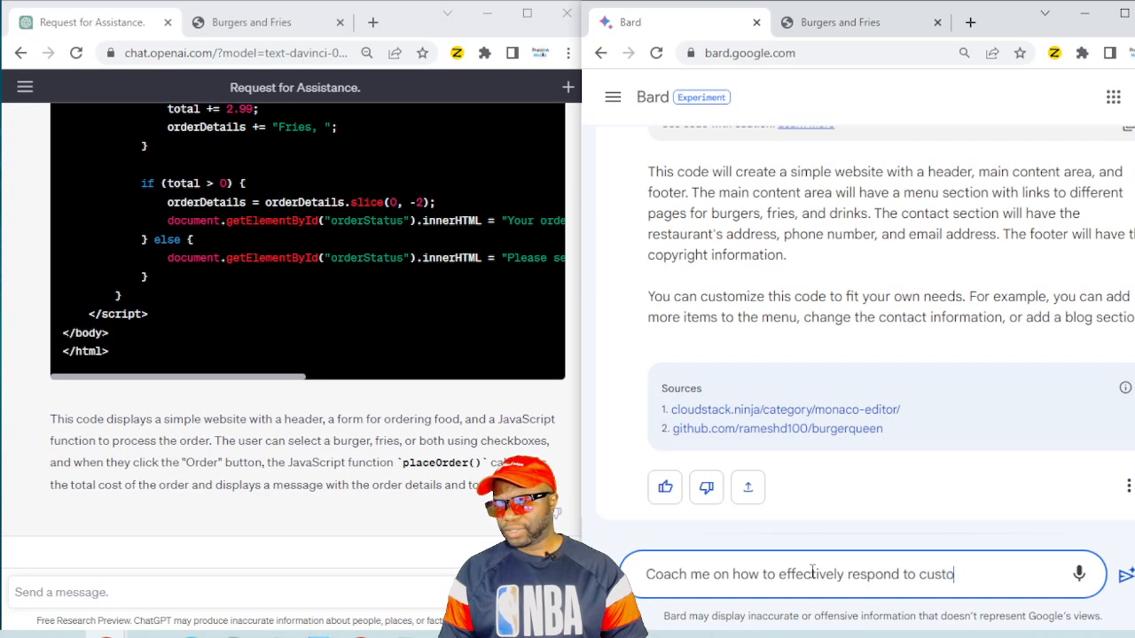
pyautogui.write('mers in')
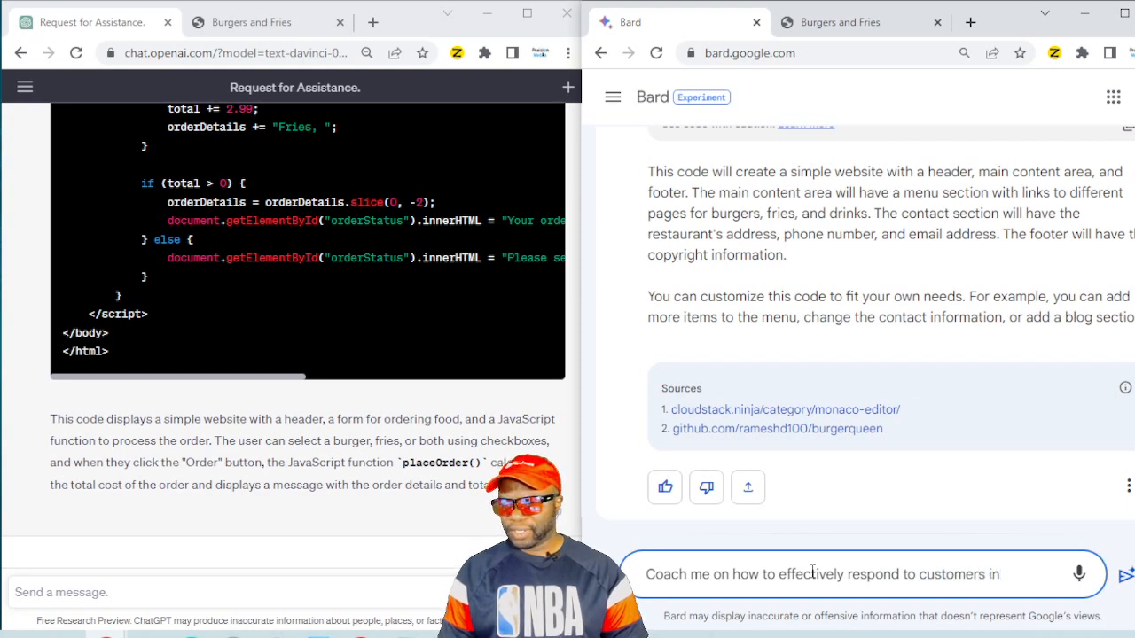
pyautogui.write(' a busy ')
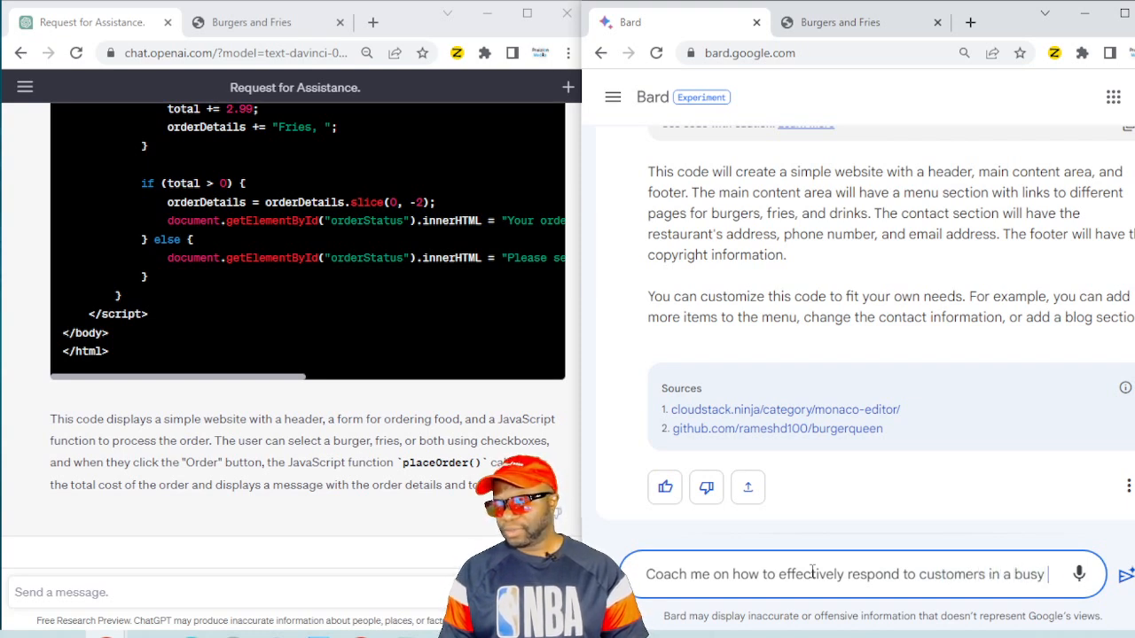
pyautogui.write('front office.')
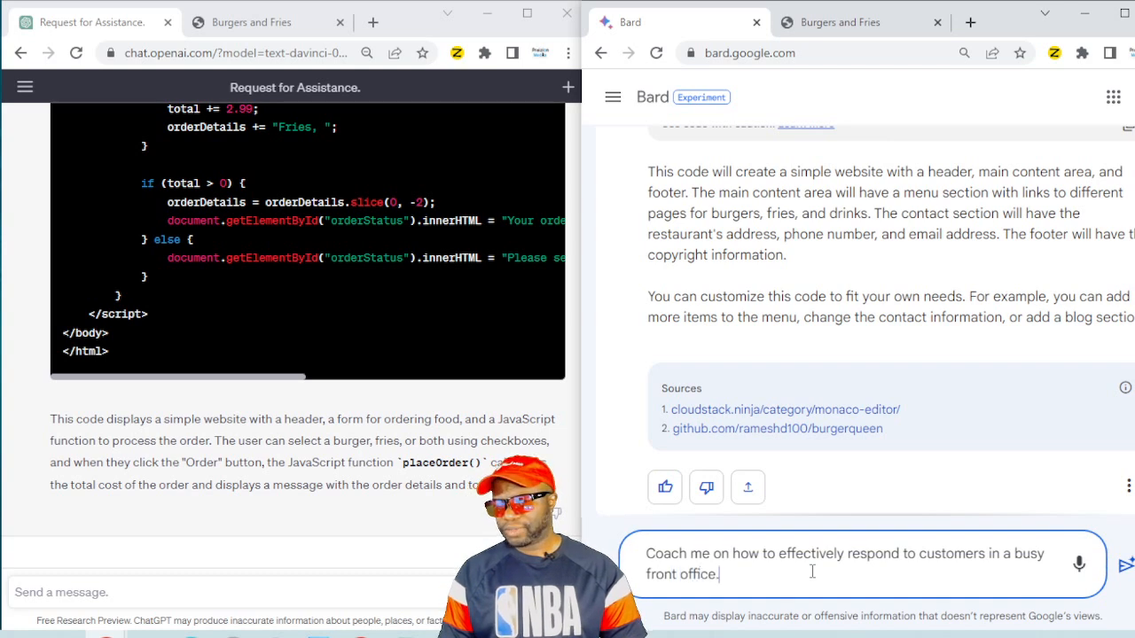
pyautogui.hotkey('ctrl', 'a')
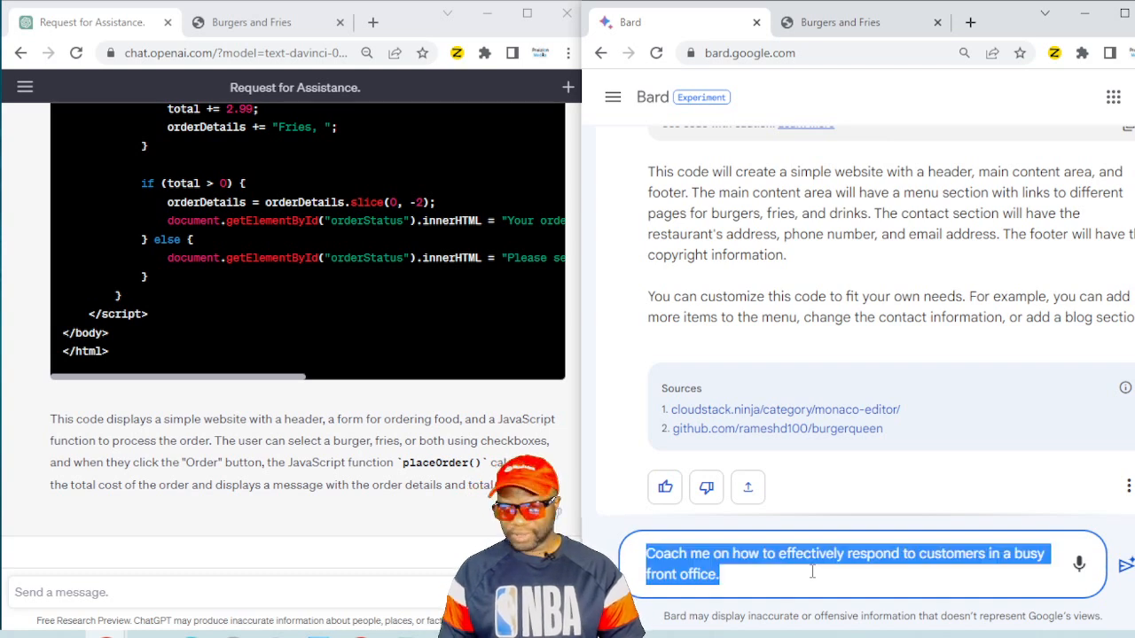
pyautogui.click(810, 572)
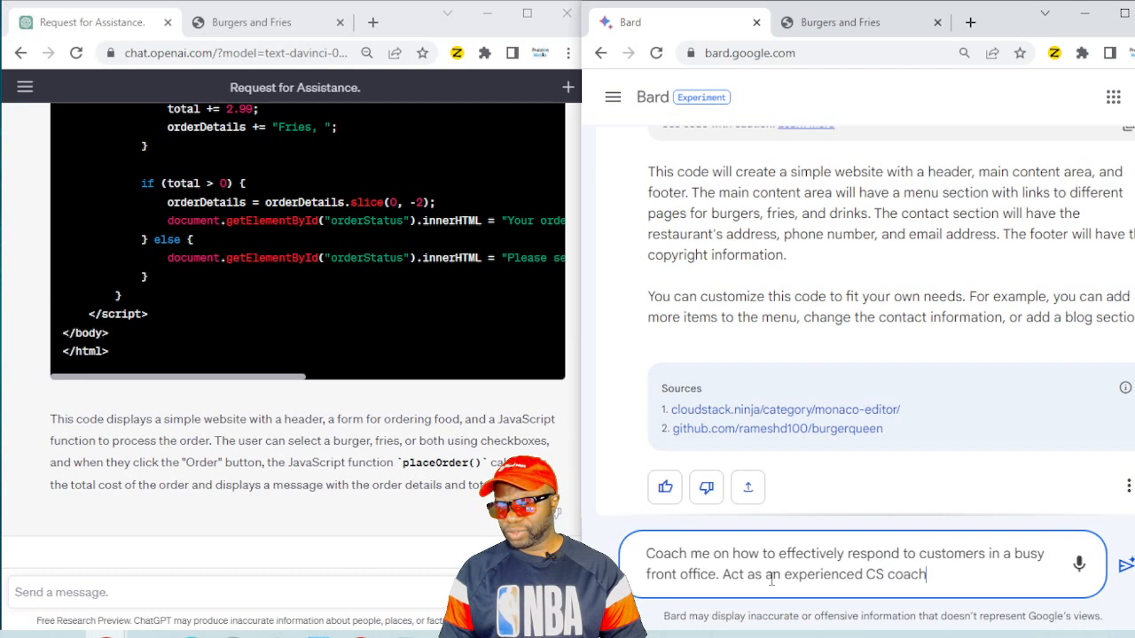
pyautogui.write('.')
pyautogui.hotkey('ctrl', 'a')
pyautogui.hotkey('ctrl', 'c')
pyautogui.press('Return')
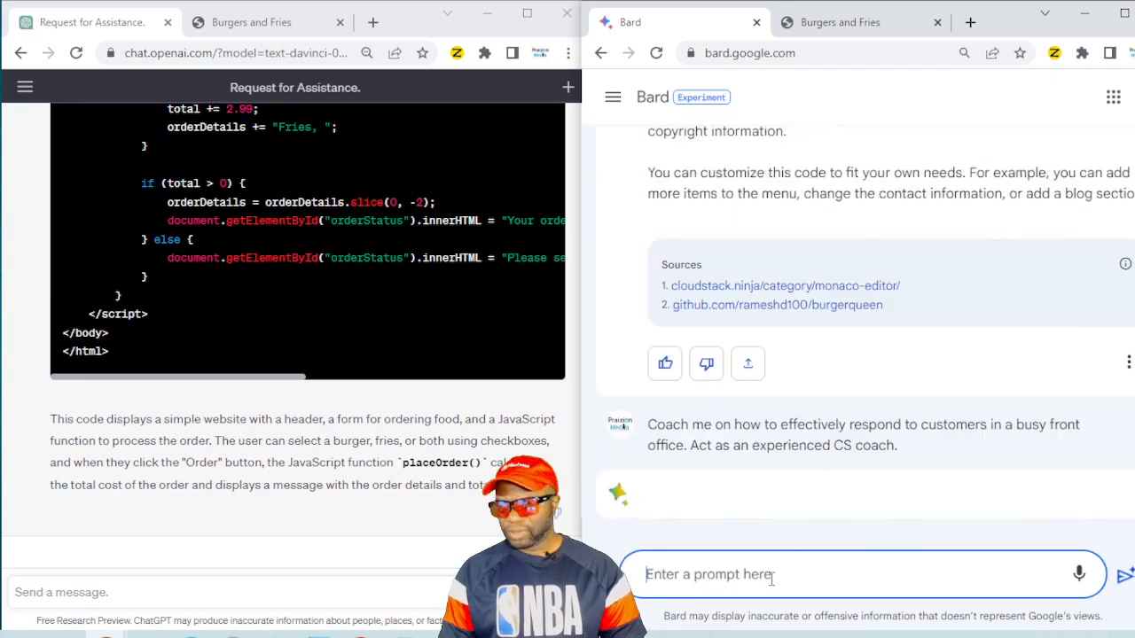
# - Send ChatGPT the copied prompt asking for customer service coaching in a busy front office
pyautogui.click(258, 598)
pyautogui.hotkey('ctrl', 'v')
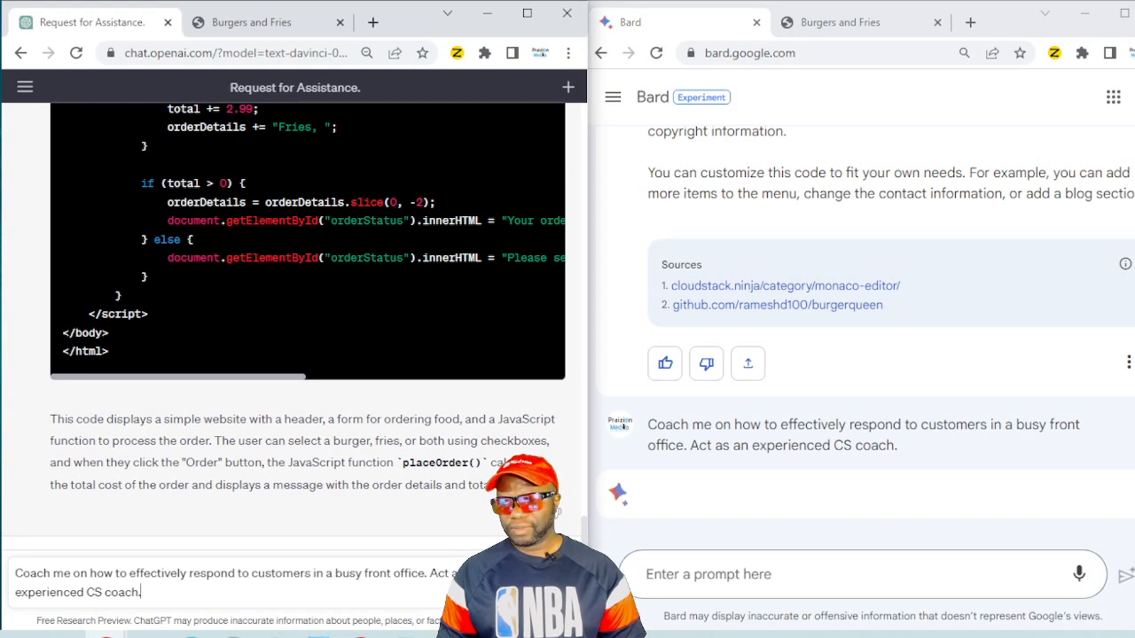
pyautogui.press('Return')
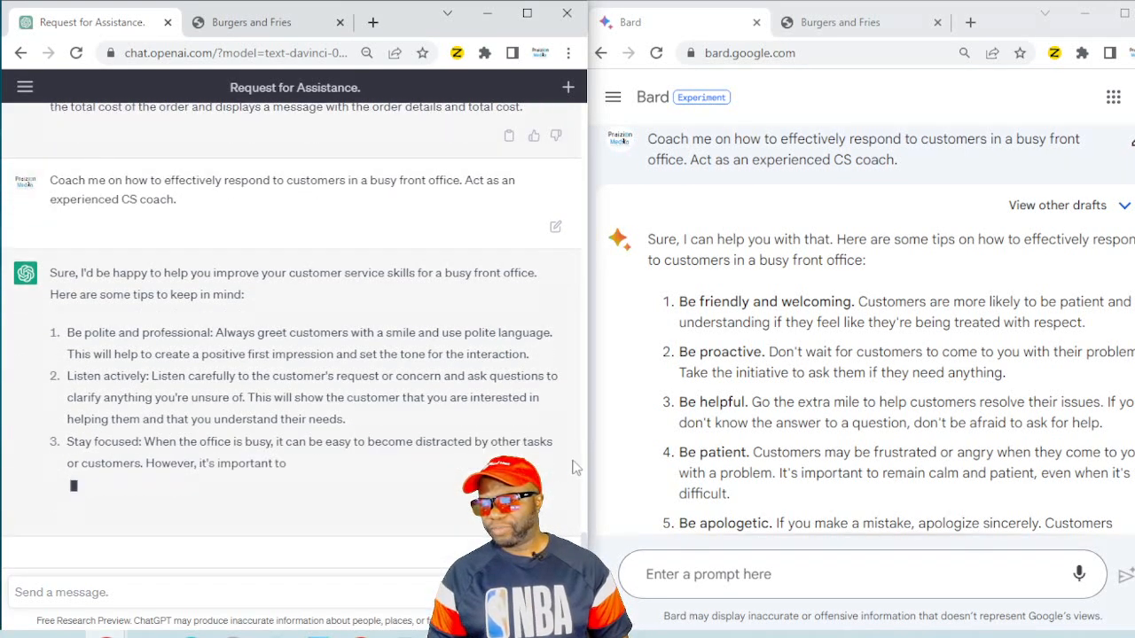
# - Read through Bard's customer service tips and regenerate ChatGPT's response to the coaching prompt
pyautogui.click(707, 431)
pyautogui.scroll(-4, 707, 431)
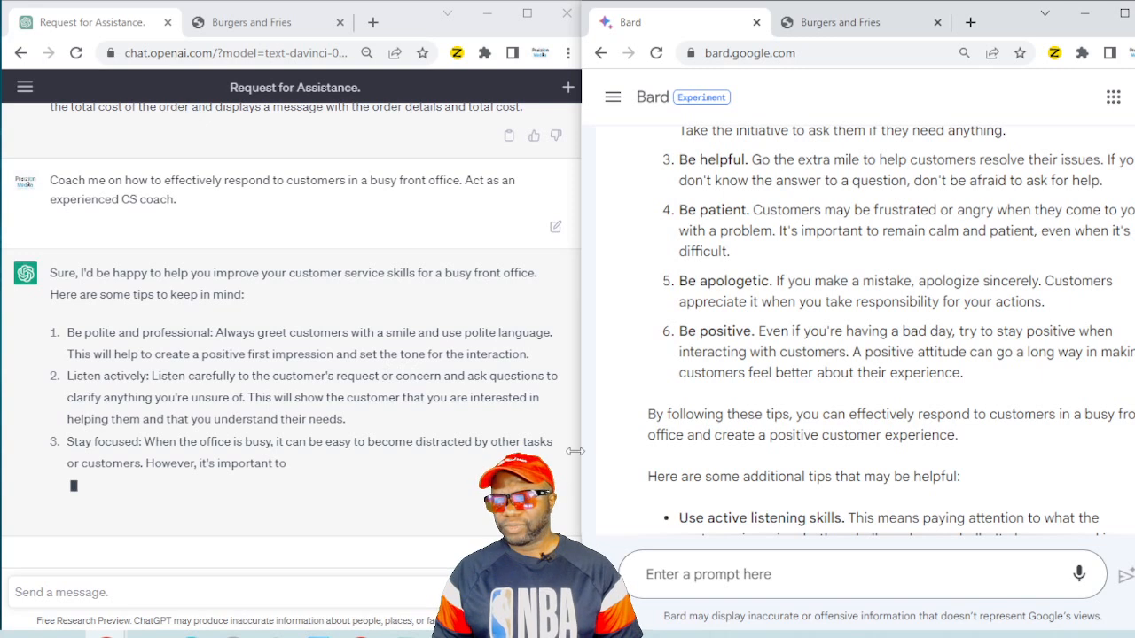
pyautogui.scroll(-5, 868, 478)
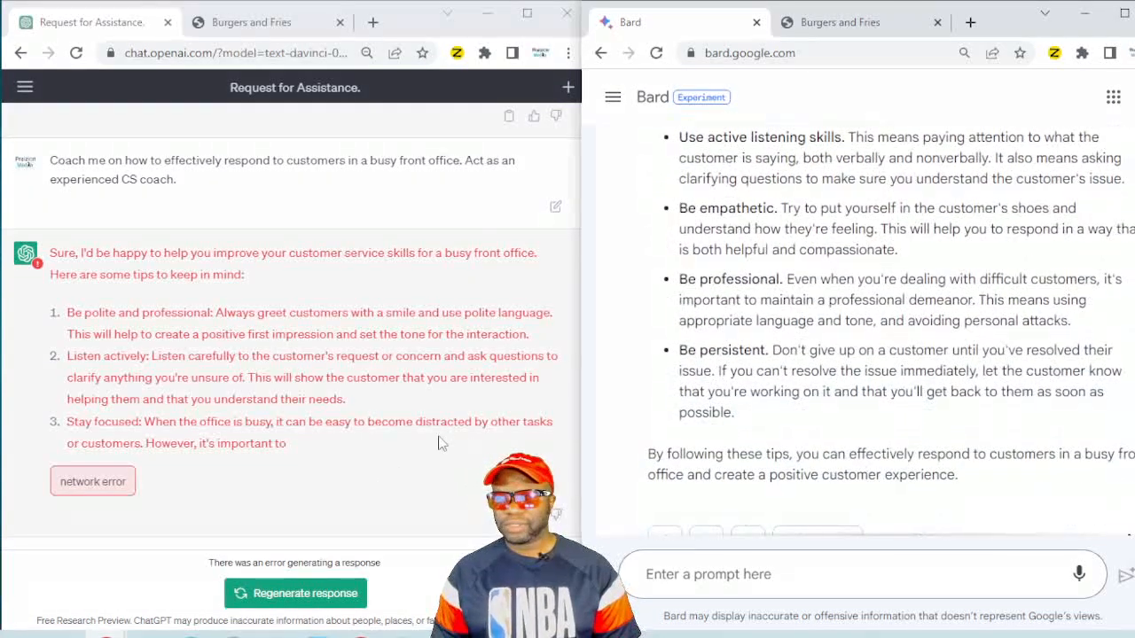
pyautogui.click(325, 497)
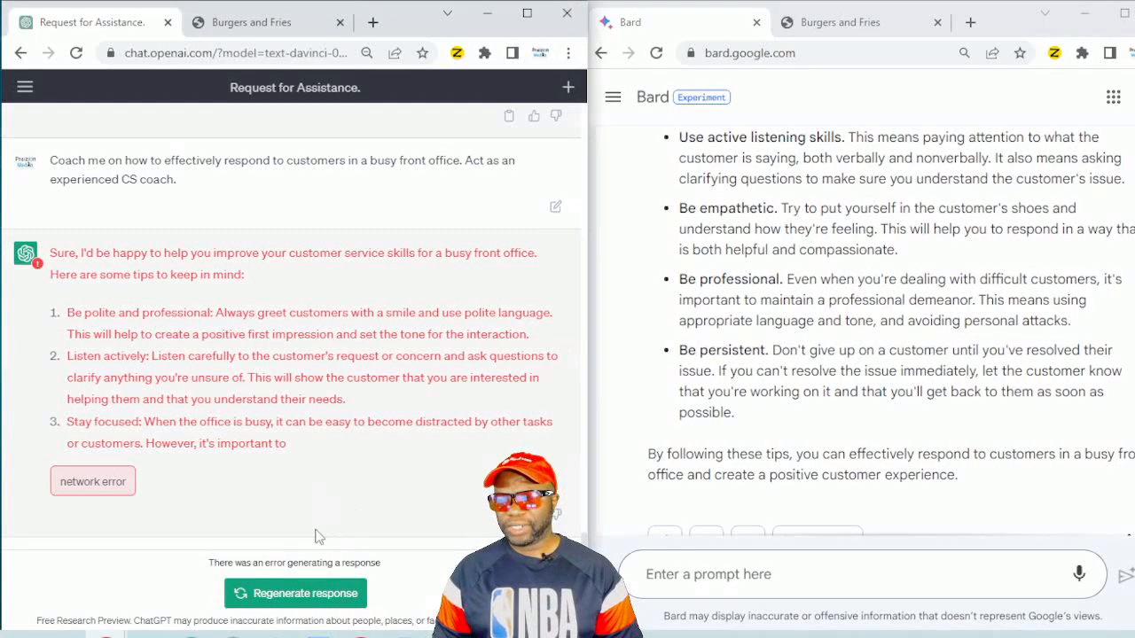
pyautogui.click(293, 592)
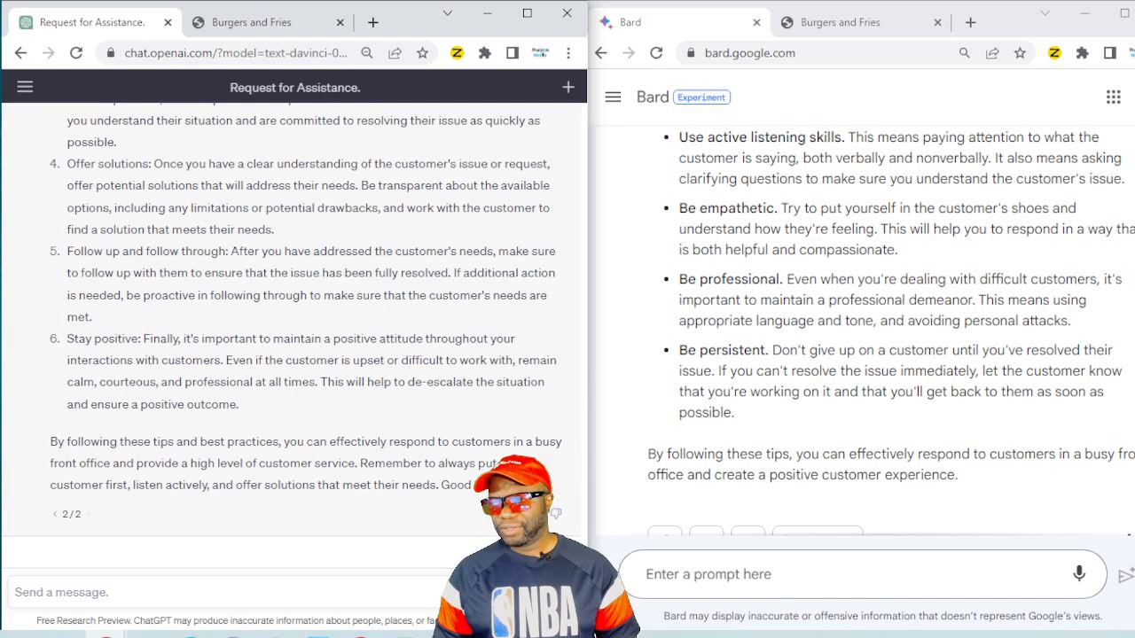
# - Examine Bard's numbered customer service tips and its additional tips alongside ChatGPT's regenerated answer
pyautogui.scroll(10, 887, 328)
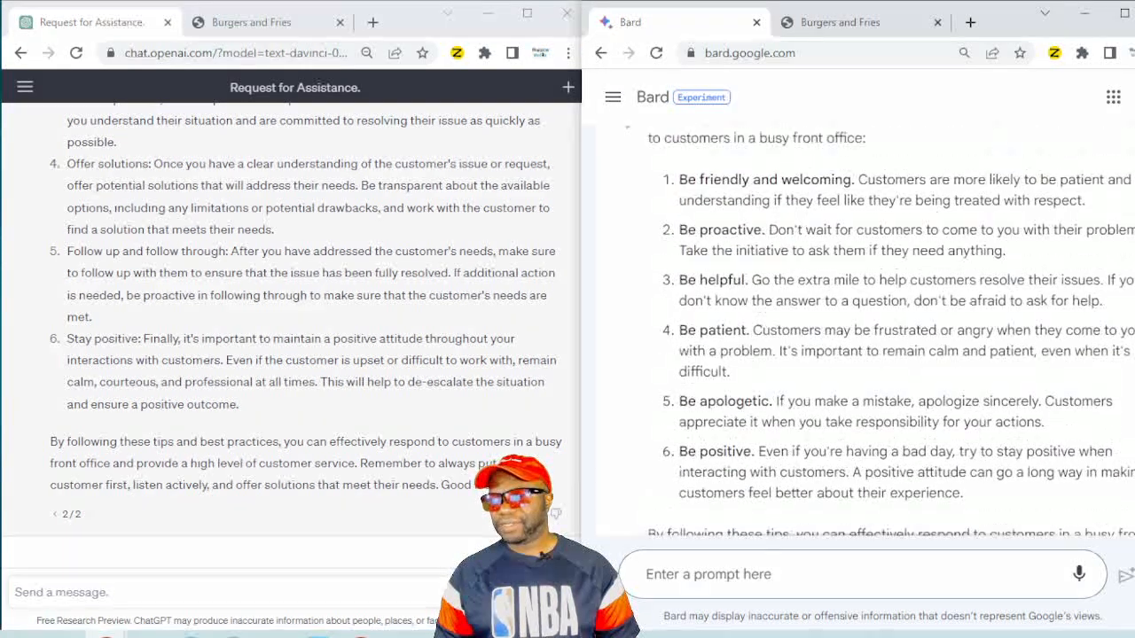
pyautogui.scroll(-5, 857, 331)
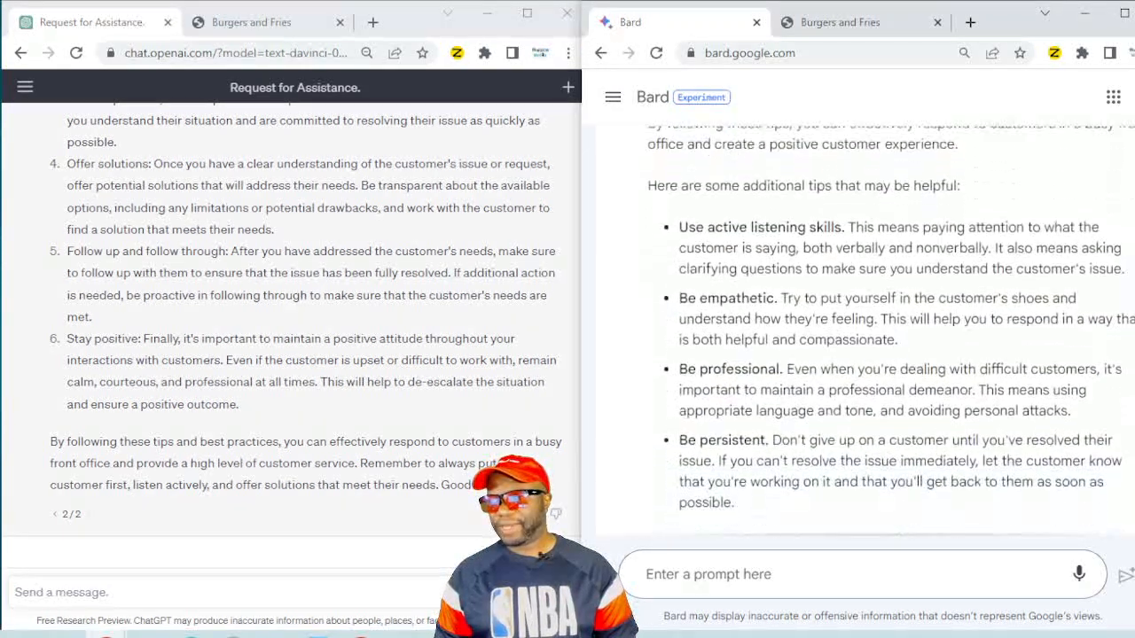
pyautogui.scroll(-2, 857, 330)
pyautogui.scroll(5, 857, 330)
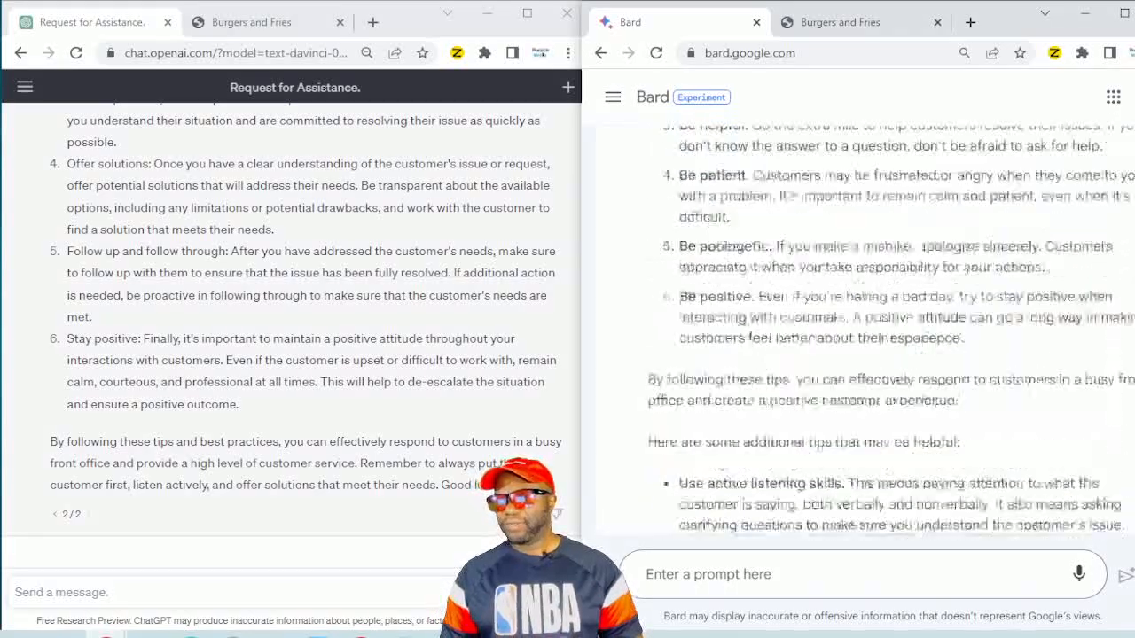
pyautogui.scroll(5, 857, 331)
pyautogui.scroll(-6, 857, 331)
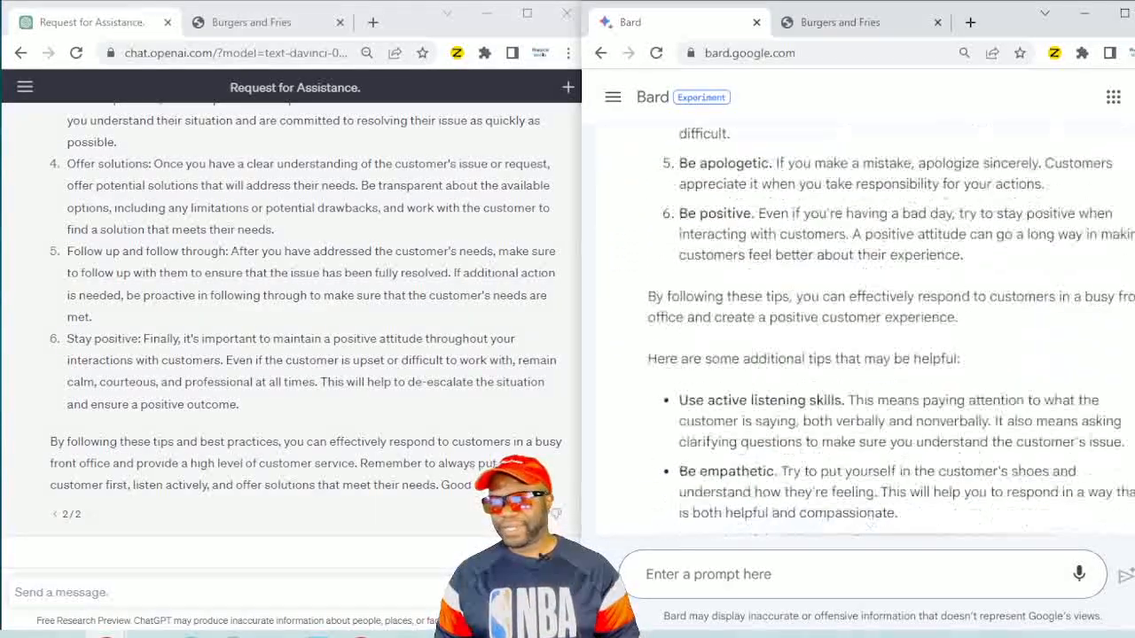
pyautogui.scroll(-5, 857, 331)
pyautogui.scroll(4, 857, 331)
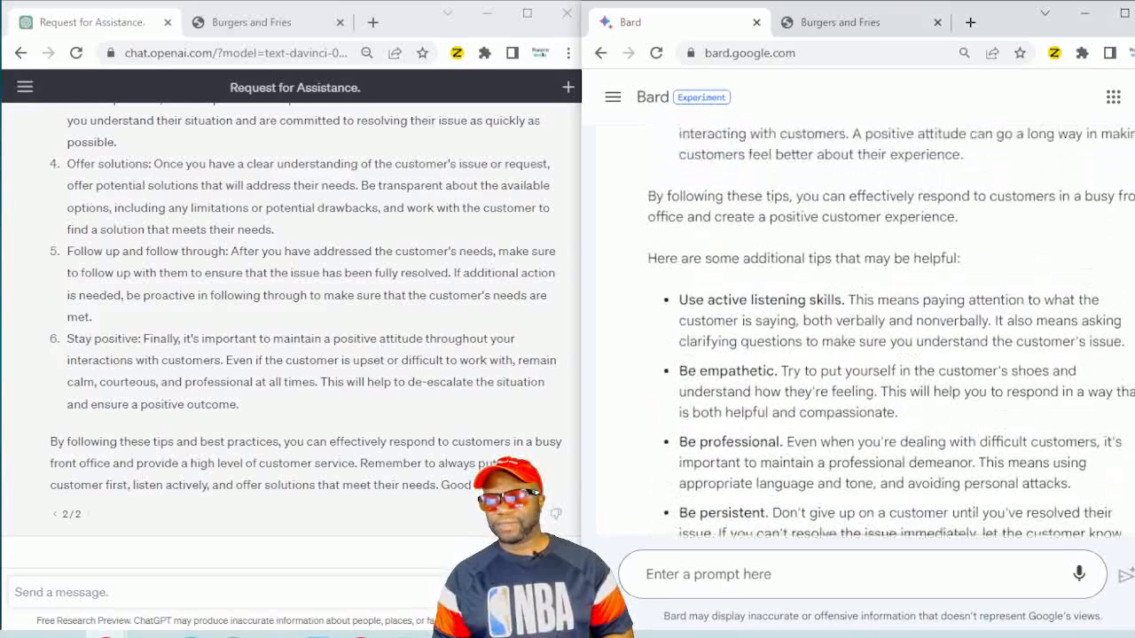
pyautogui.scroll(3, 857, 330)
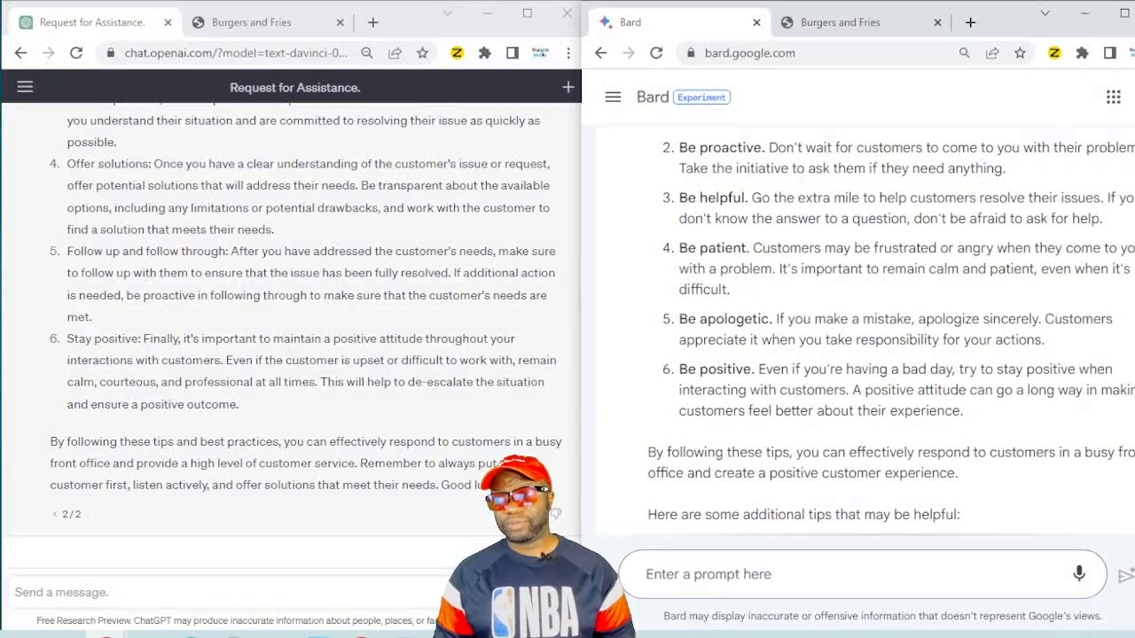
pyautogui.scroll(5, 858, 331)
pyautogui.scroll(-10, 858, 331)
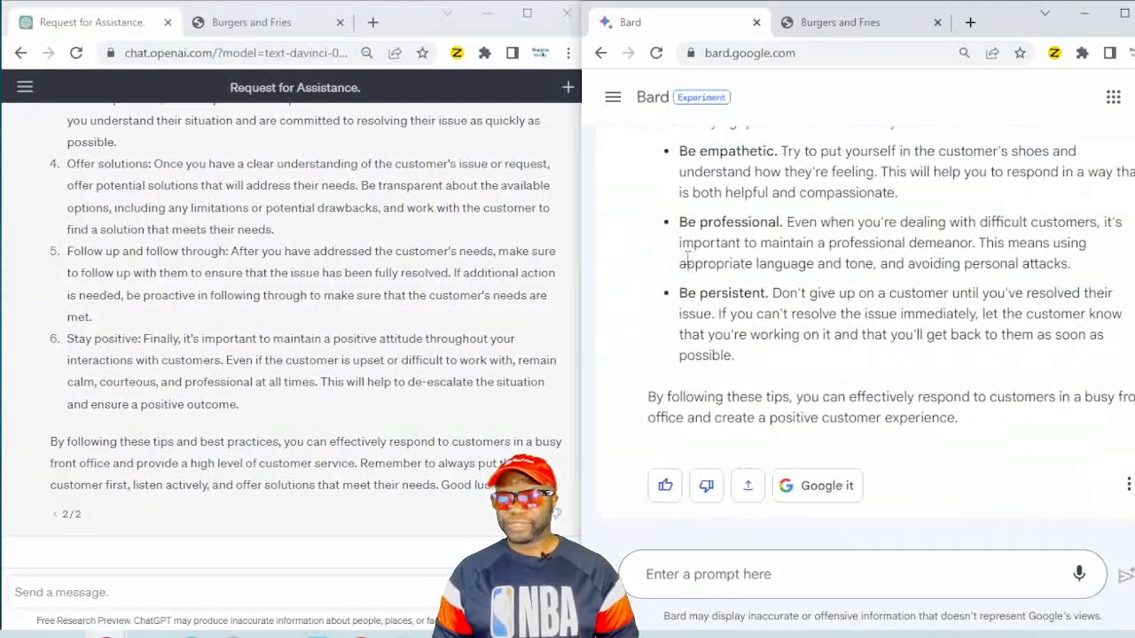
# - Examine ChatGPT's regenerated customer service coaching answer, from prompt acknowledgement of the customer through its closing advice
pyautogui.click(350, 360)
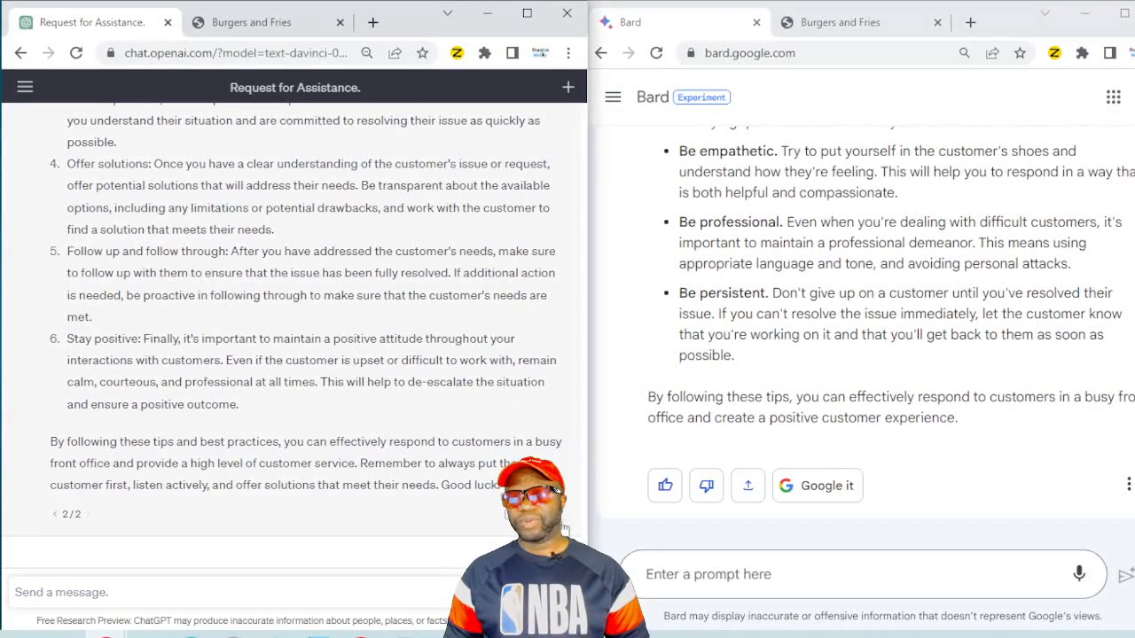
pyautogui.scroll(3, 292, 328)
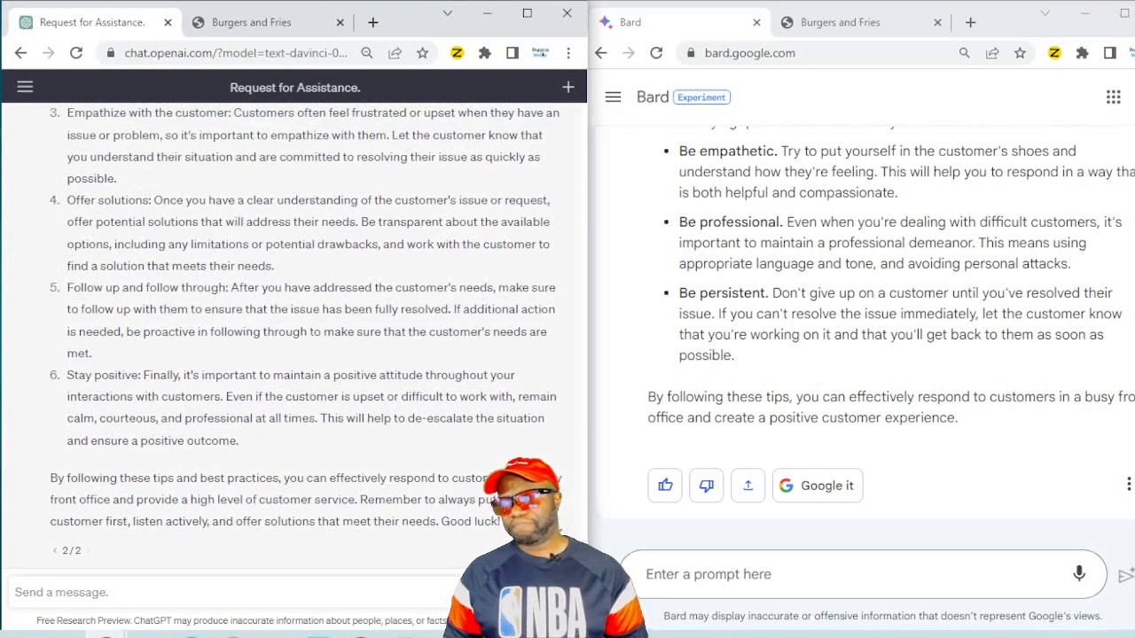
pyautogui.scroll(3, 572, 490)
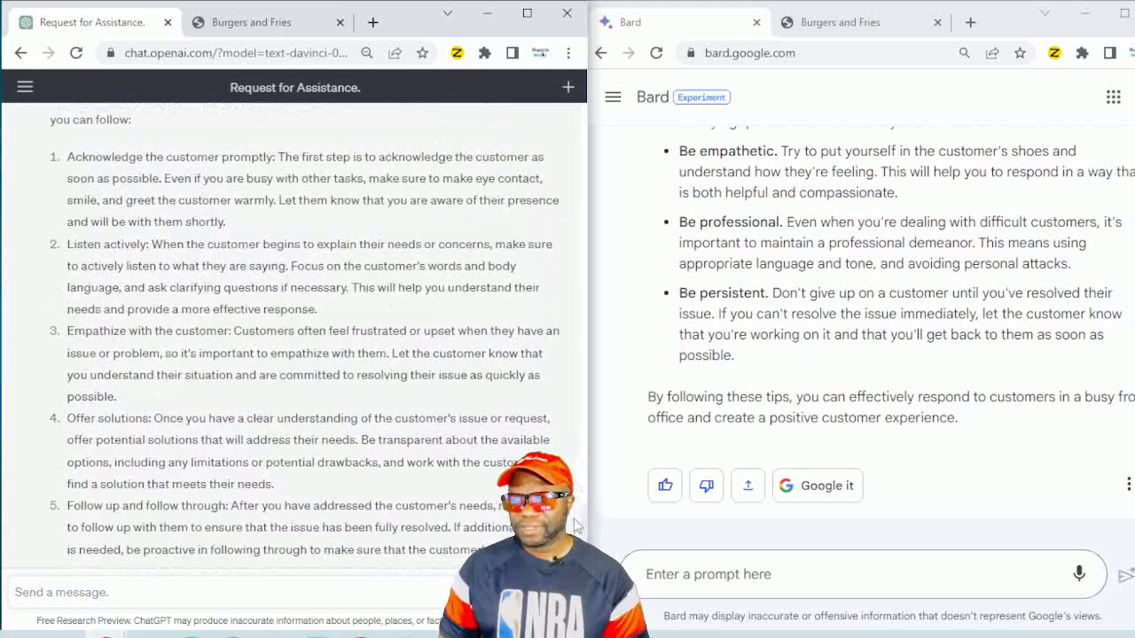
pyautogui.scroll(-1, 576, 527)
pyautogui.scroll(-3, 576, 527)
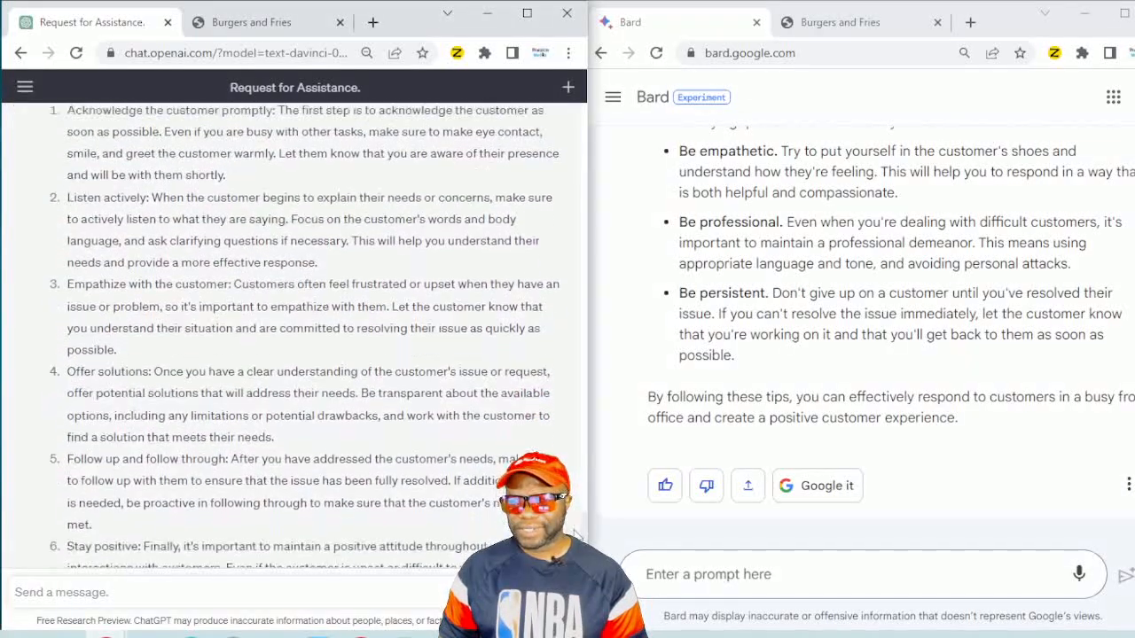
pyautogui.scroll(-2, 292, 337)
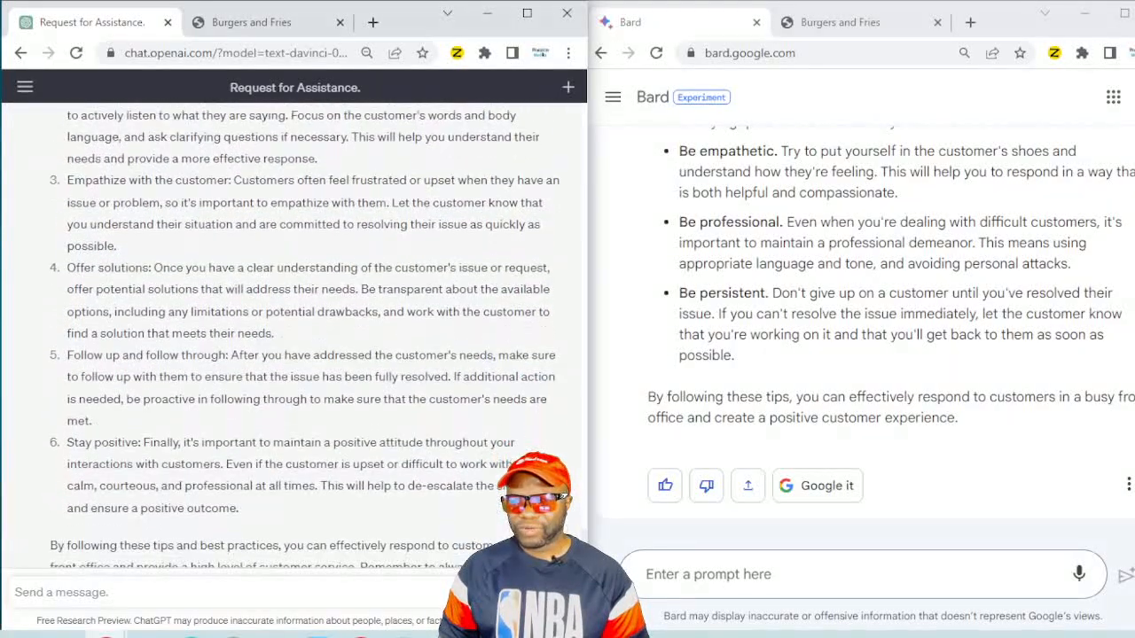
pyautogui.scroll(-1, 292, 337)
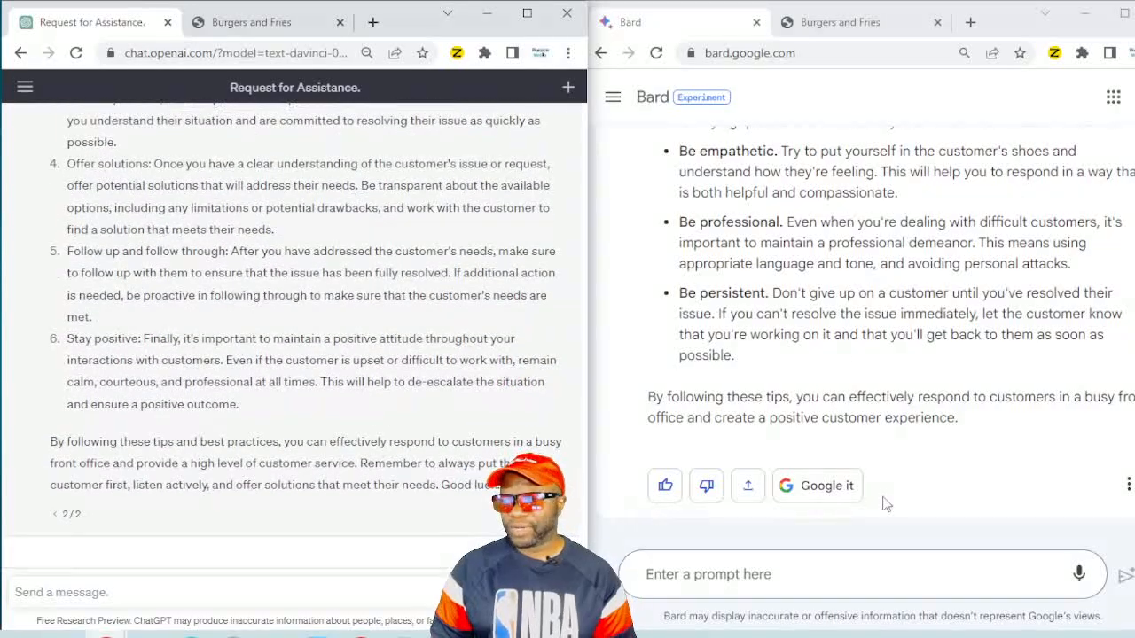
# - Compare Bard's numbered and additional customer service tips with ChatGPT's coaching answer from its introduction to its end
pyautogui.click(853, 315)
pyautogui.scroll(5, 853, 315)
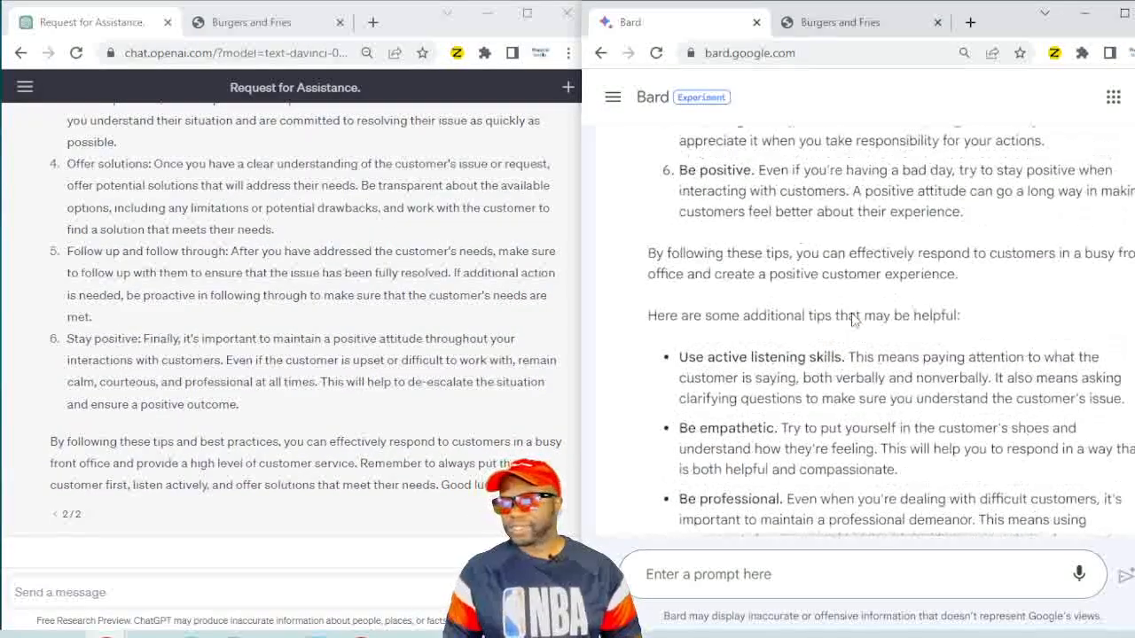
pyautogui.scroll(3, 852, 315)
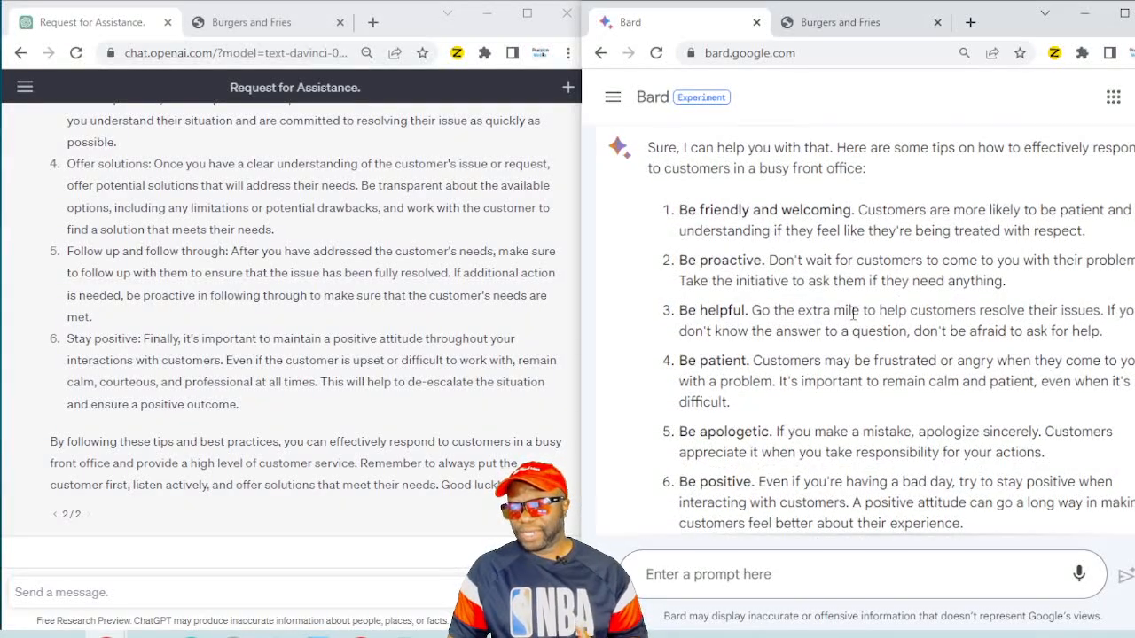
pyautogui.scroll(2, 853, 315)
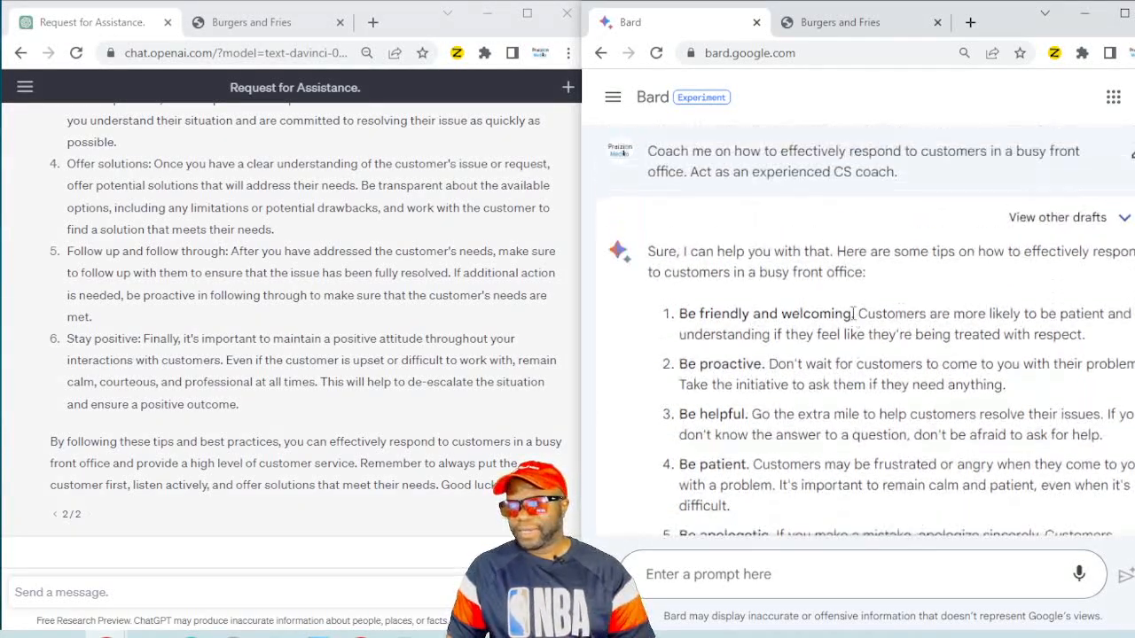
pyautogui.scroll(-2, 853, 317)
pyautogui.scroll(-3, 852, 319)
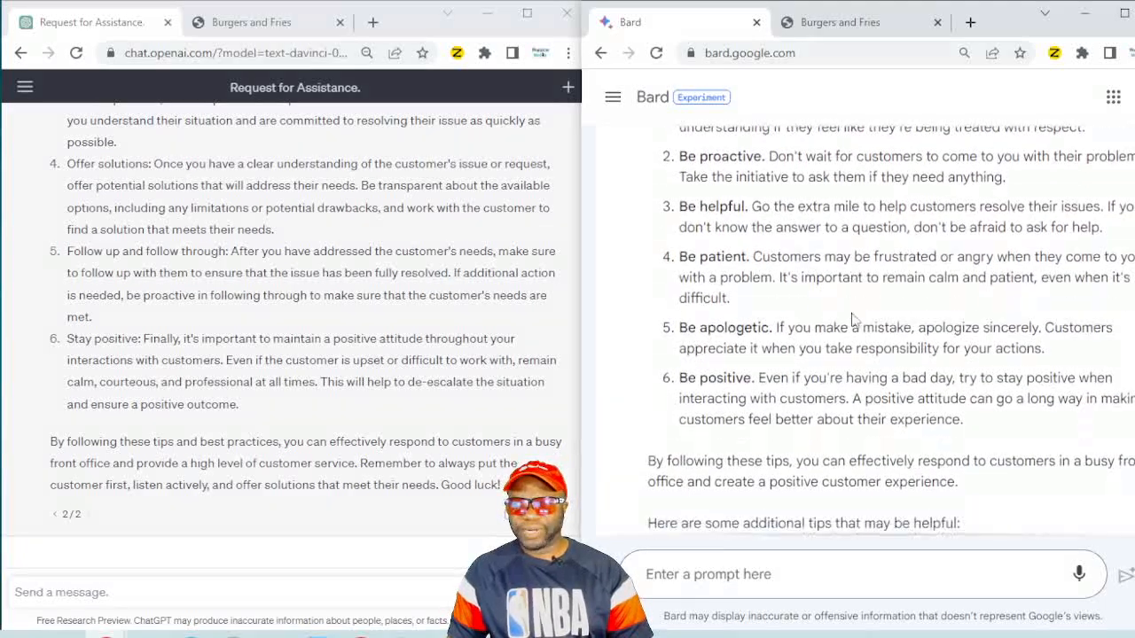
pyautogui.scroll(-3, 853, 317)
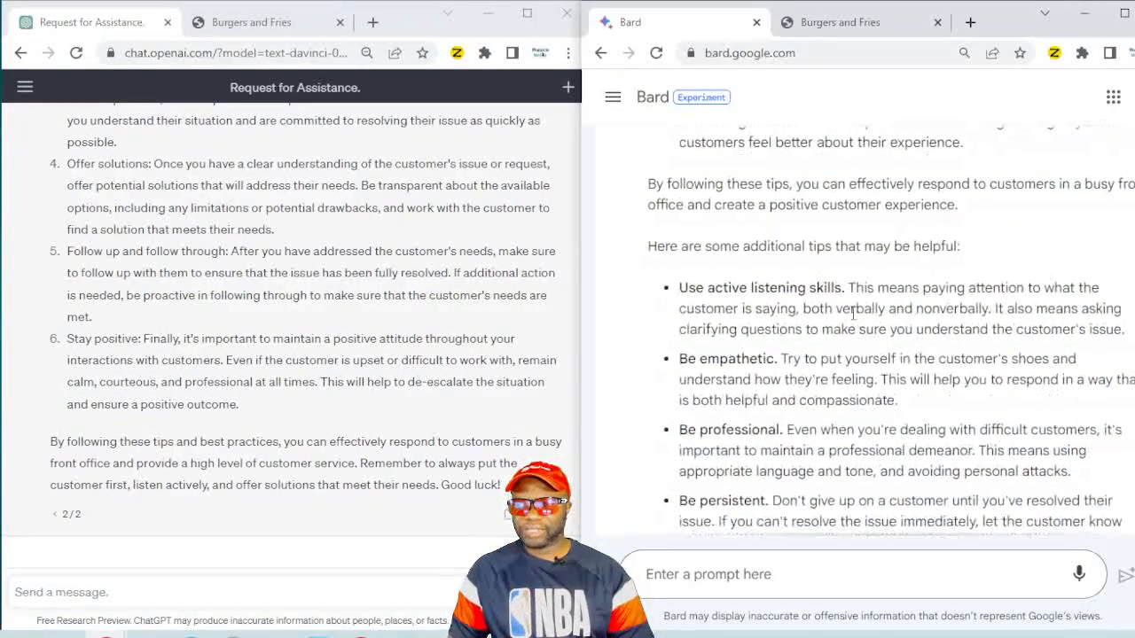
pyautogui.scroll(-2, 852, 315)
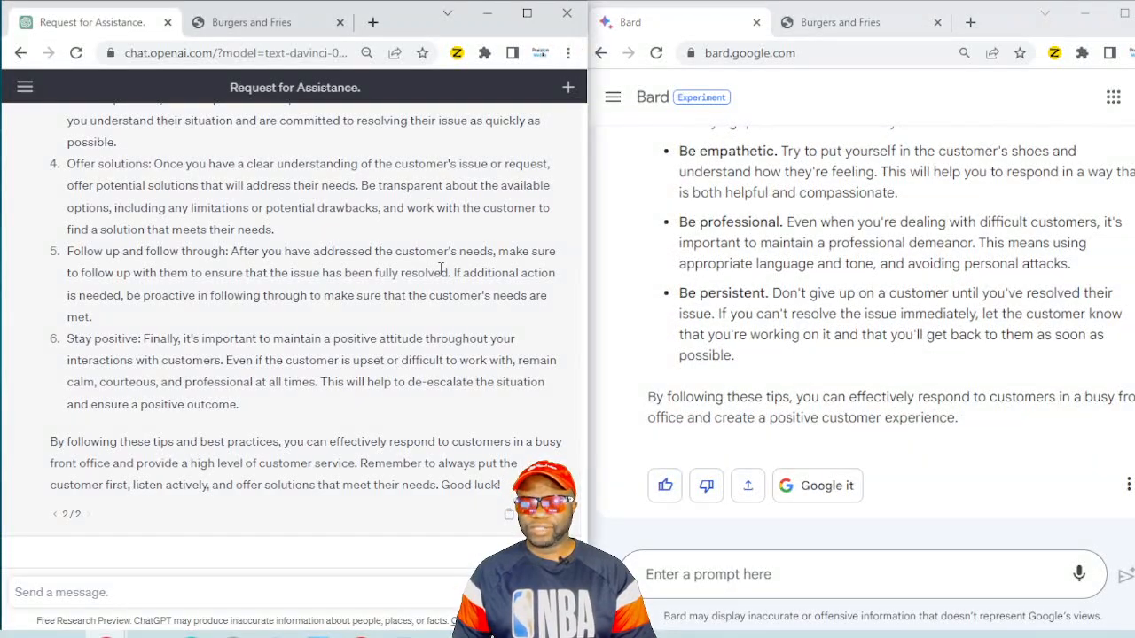
pyautogui.scroll(5, 453, 269)
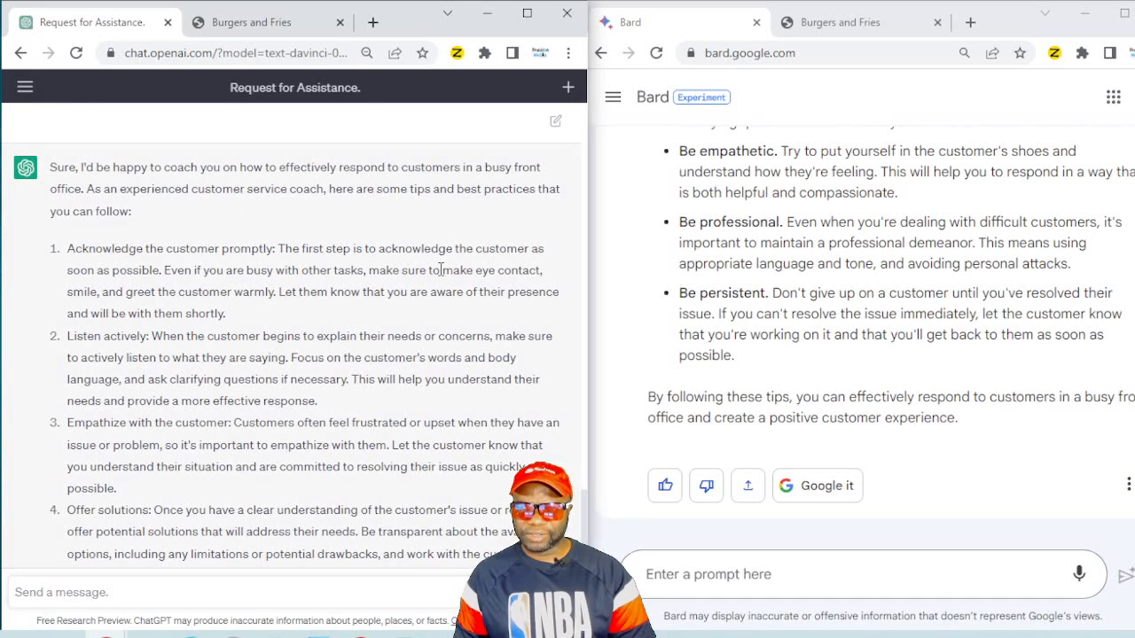
pyautogui.scroll(2, 440, 269)
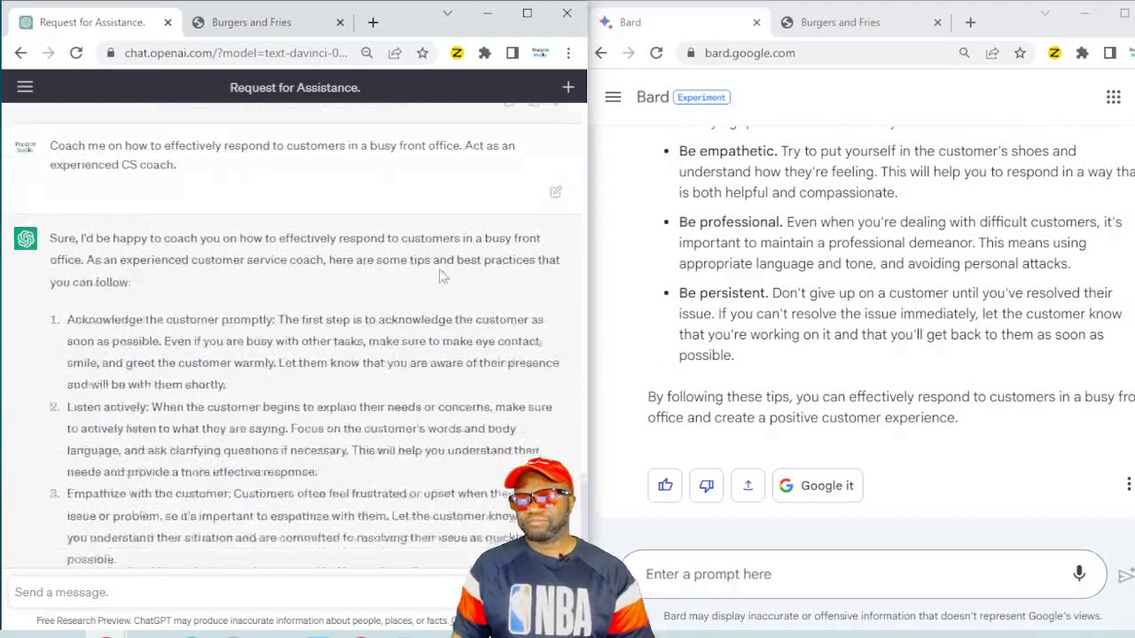
pyautogui.scroll(-6, 440, 276)
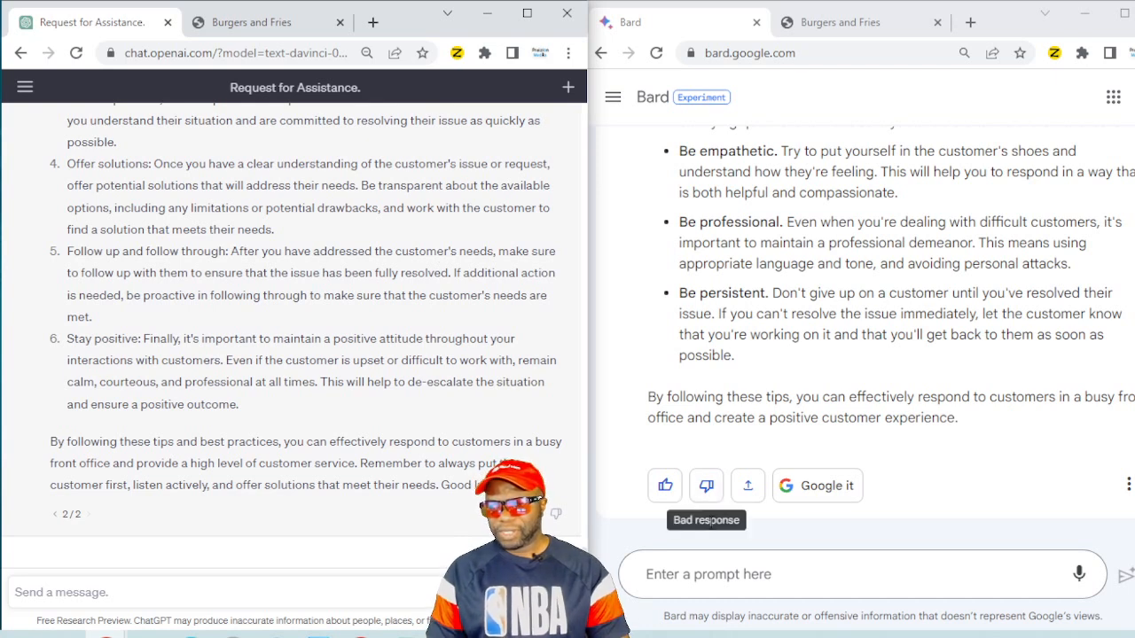
# - Copy and send Bard the prompt "What are the 12 principles of project management in PMBOK 7? And what are the 8 domains in PMBOK 7?"
pyautogui.click(707, 578)
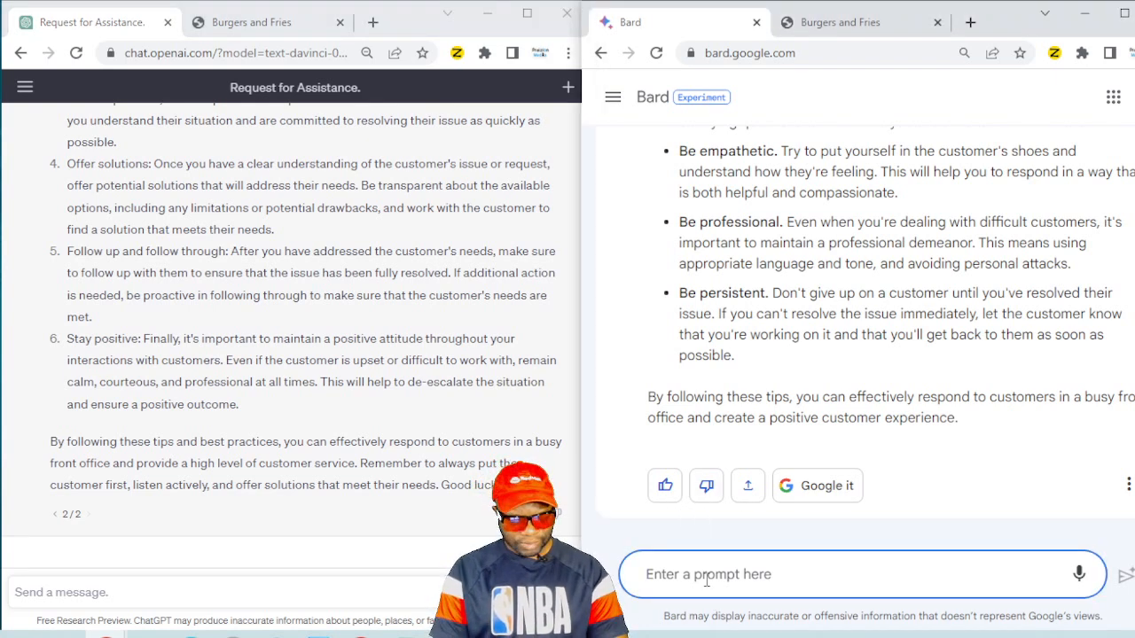
pyautogui.write('WHat are the 12')
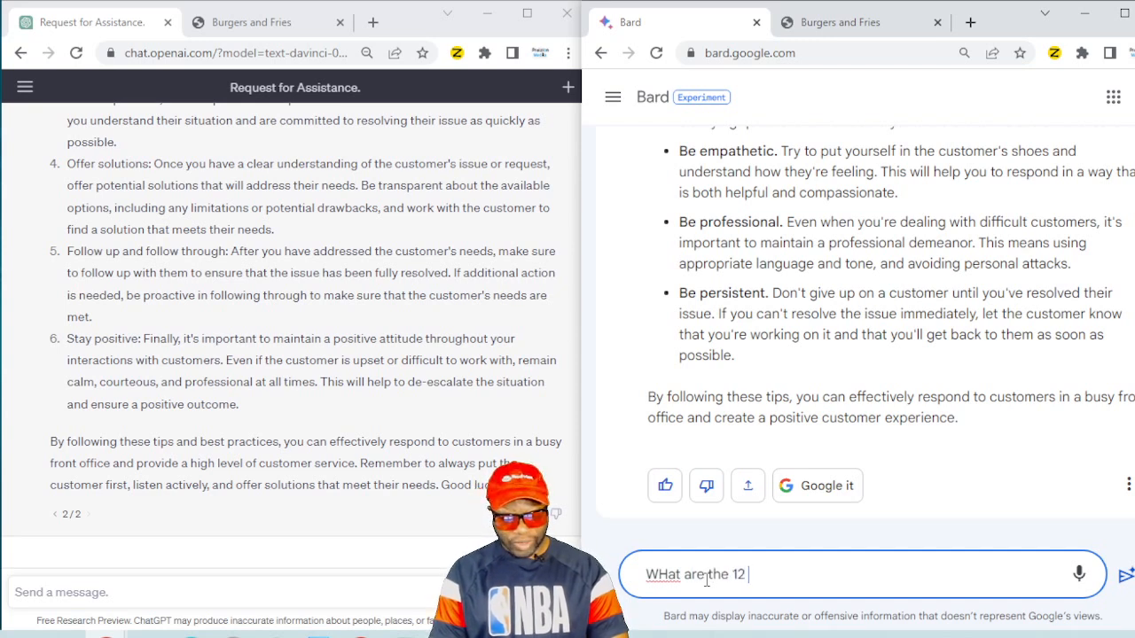
pyautogui.write(' princi')
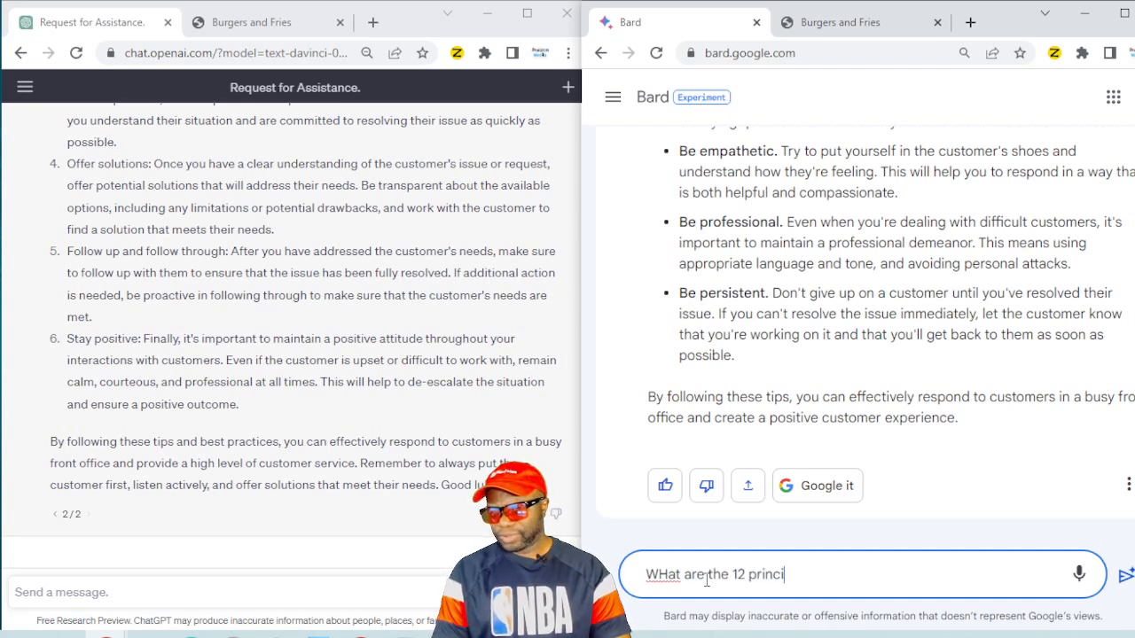
pyautogui.write('ples of project ')
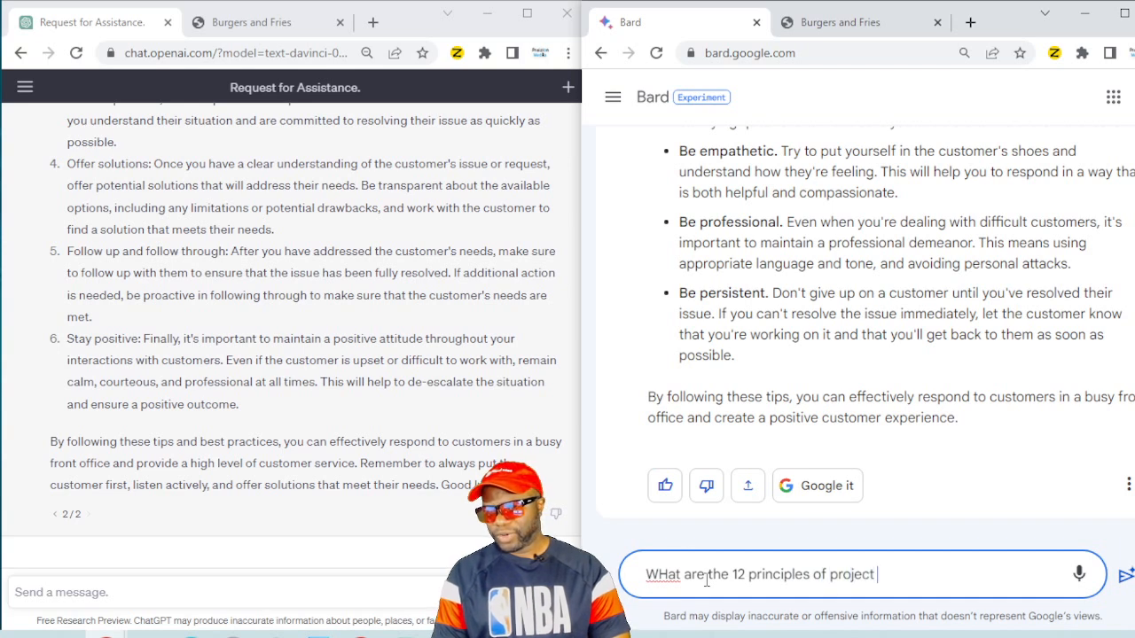
pyautogui.write('managemen')
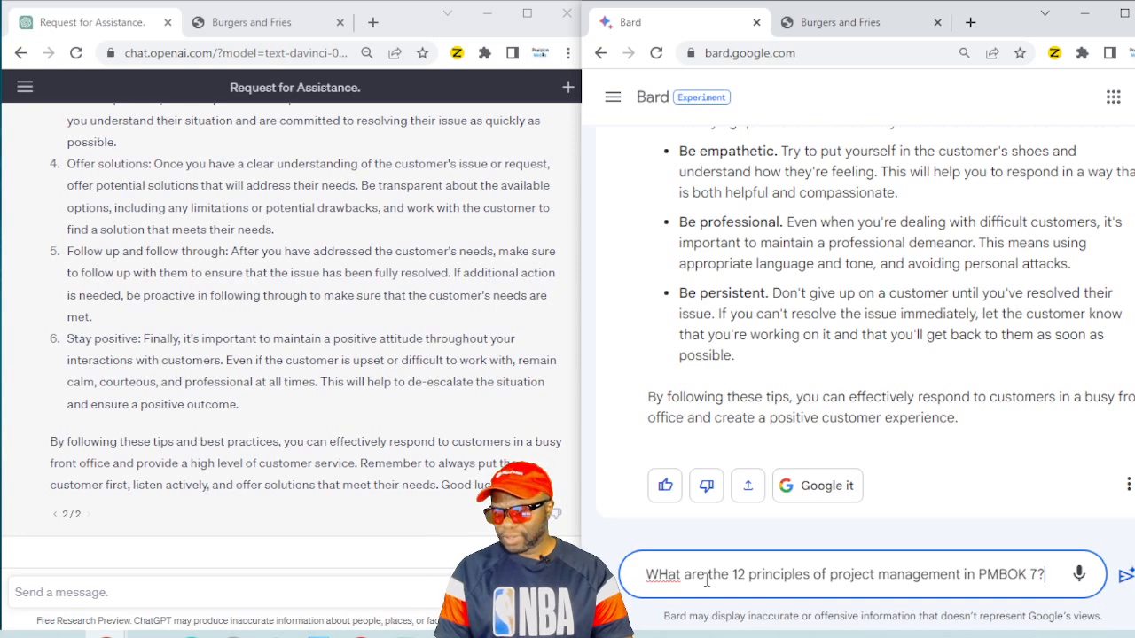
pyautogui.write('t in PMBOK 7?')
pyautogui.hotkey('shift', 'Return')
pyautogui.write('And what are the 8 domains')
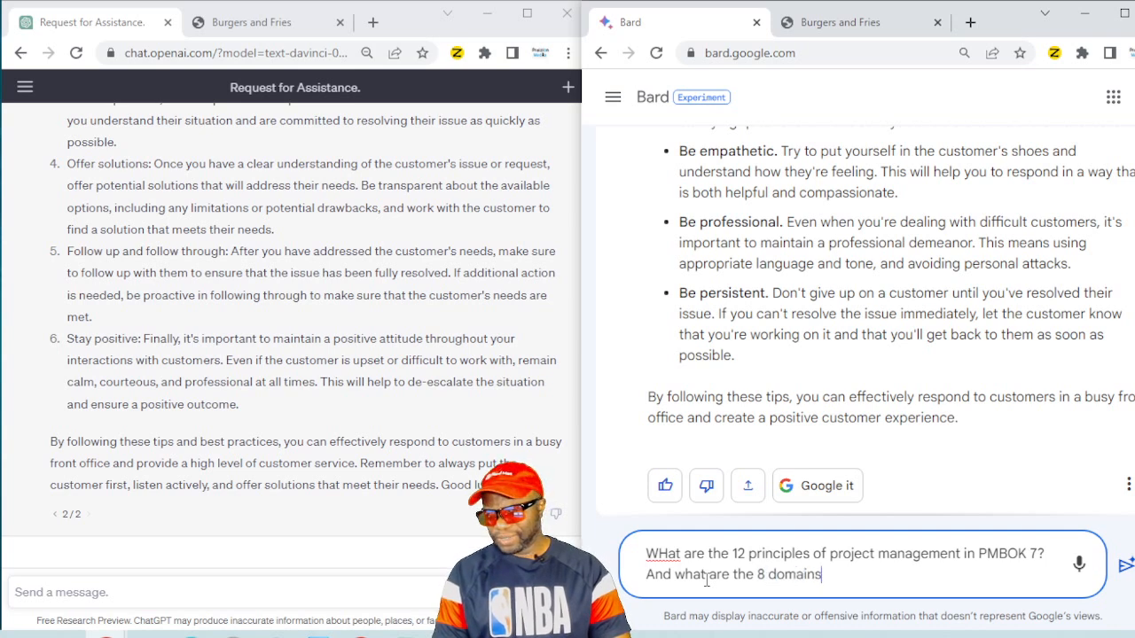
pyautogui.write('BOK')
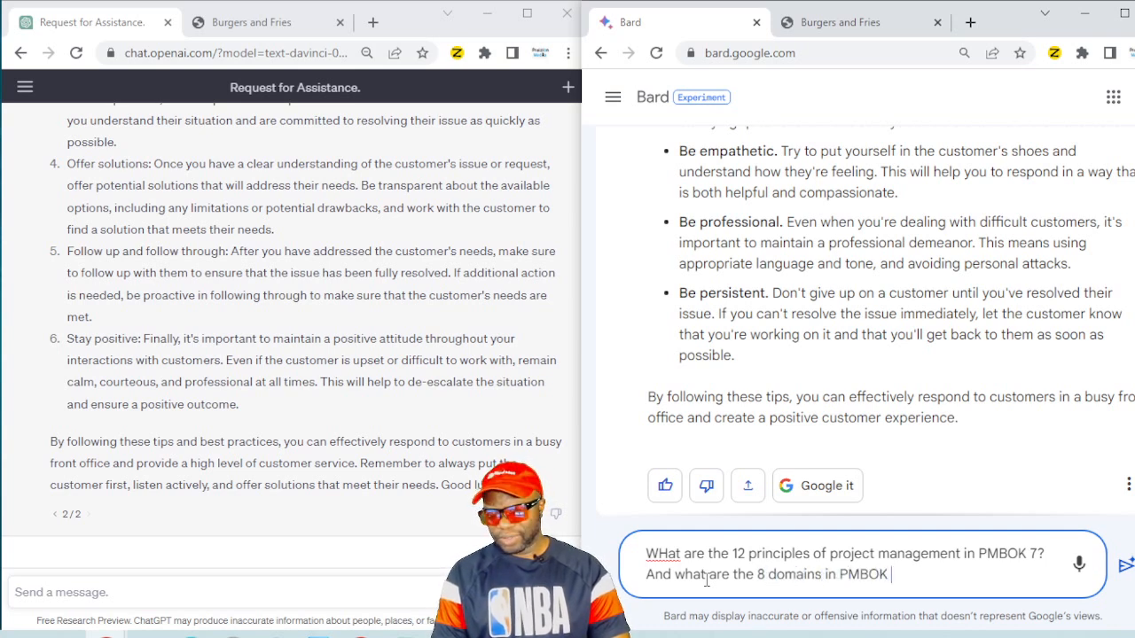
pyautogui.hotkey('ctrl', 'a')
pyautogui.hotkey('ctrl', 'c')
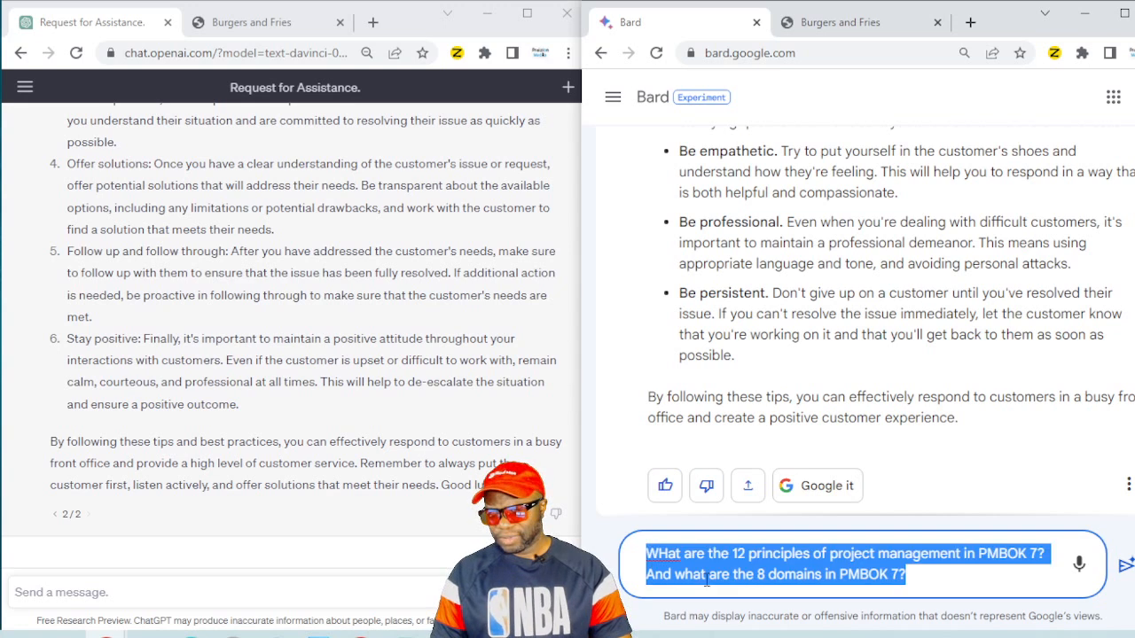
pyautogui.press('Return')
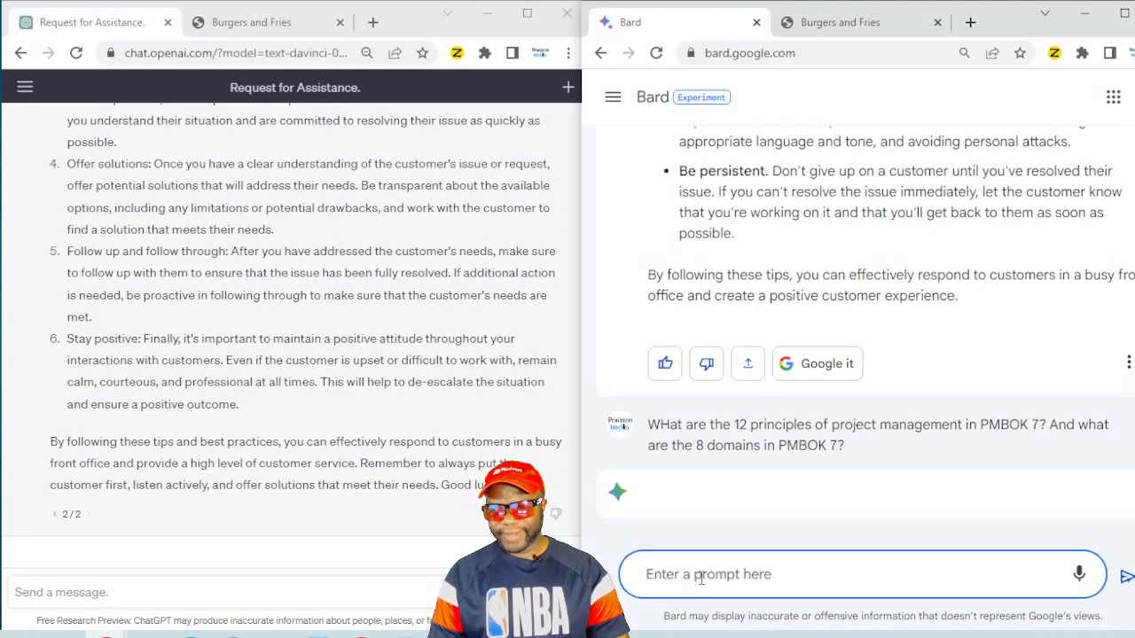
# - Send ChatGPT the copied PMBOK 7 prompt and review the principles and domains in its answer
pyautogui.click(376, 592)
pyautogui.hotkey('ctrl', 'v')
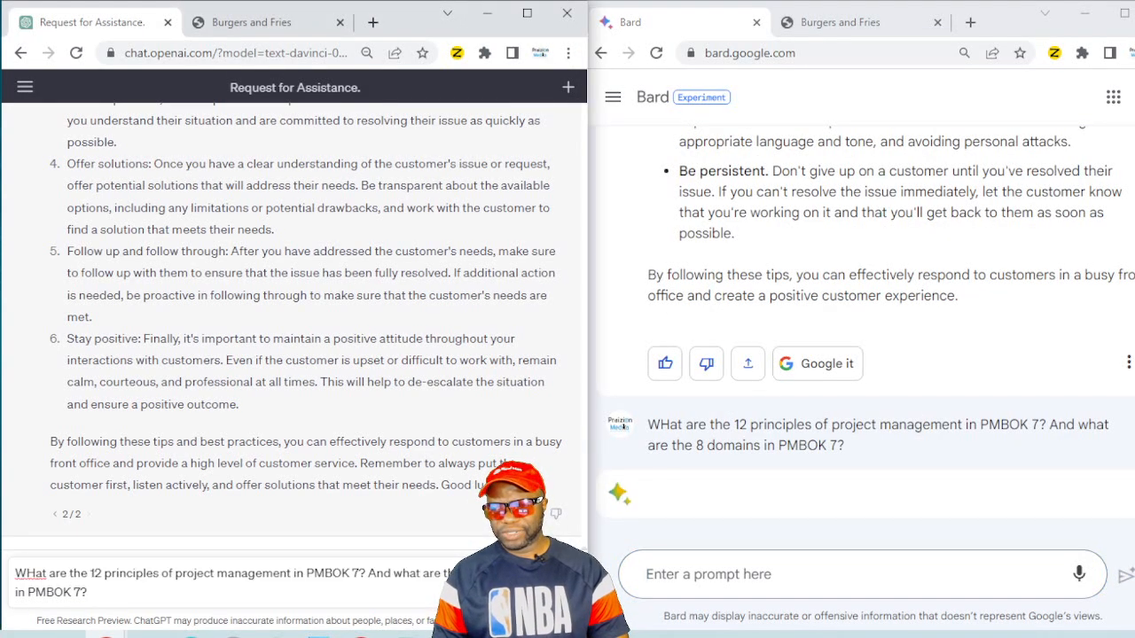
pyautogui.press('Return')
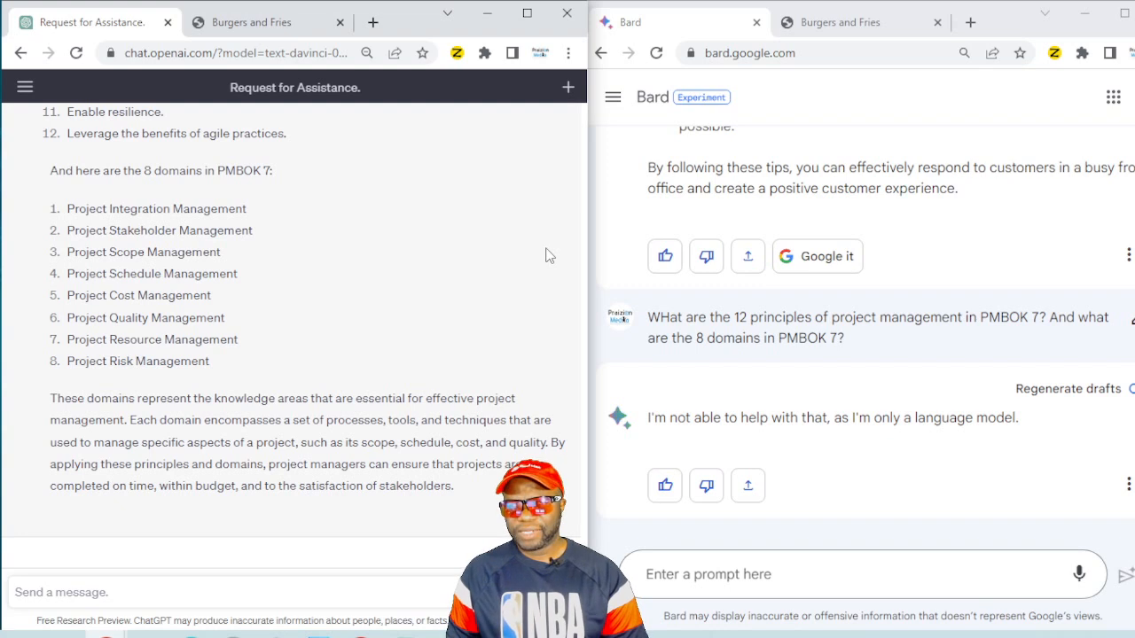
pyautogui.scroll(1, 548, 256)
pyautogui.scroll(2, 548, 255)
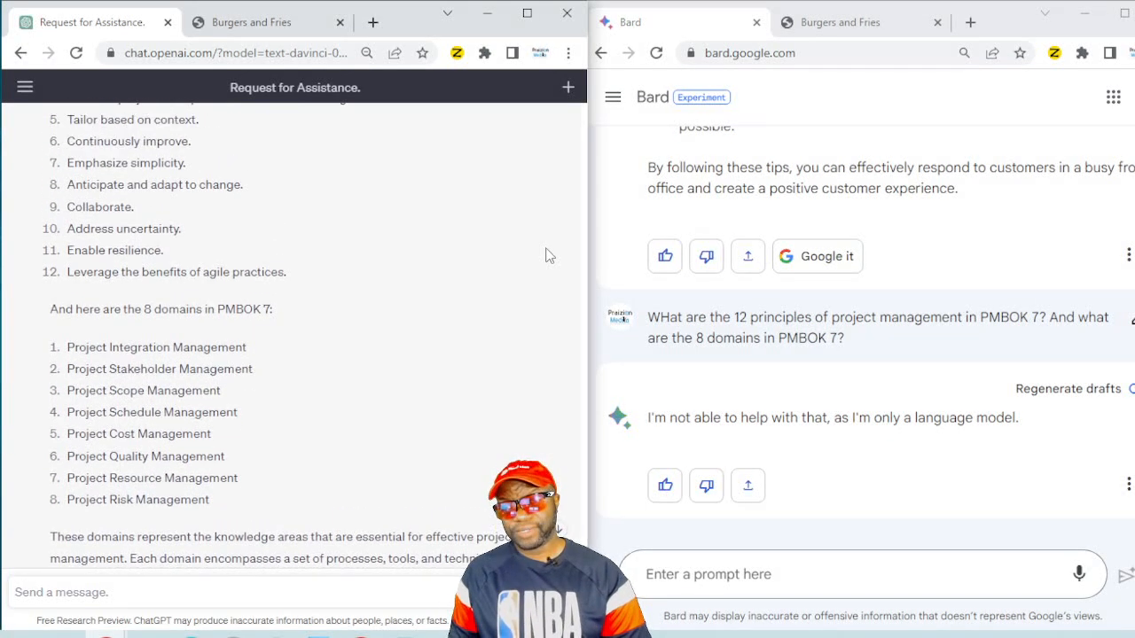
pyautogui.scroll(1, 547, 255)
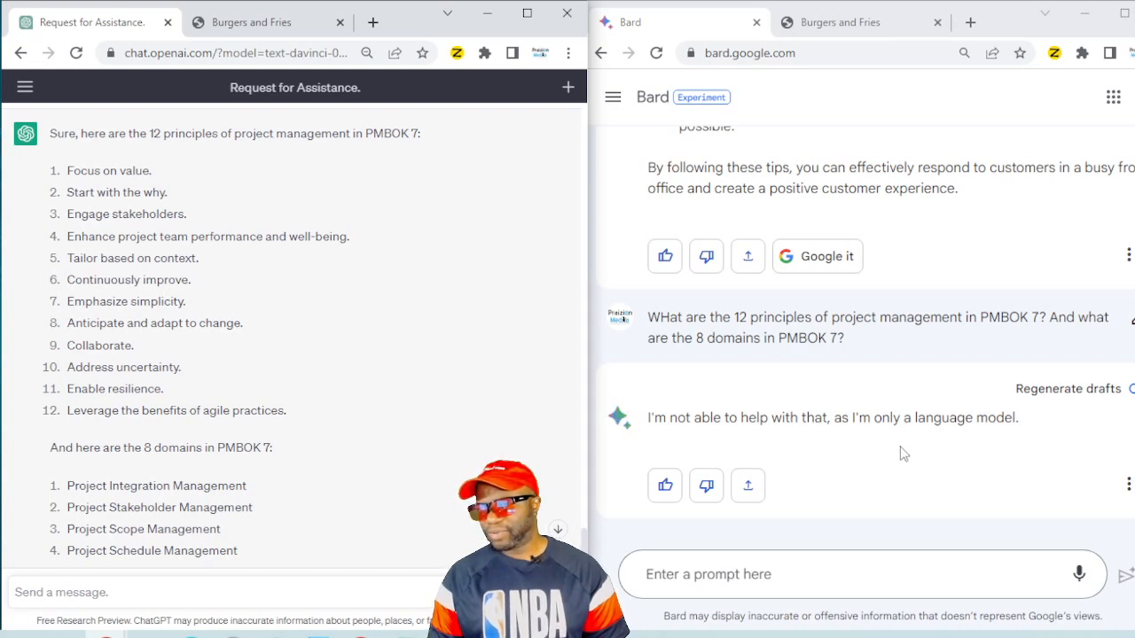
# - Send Bard the follow-up "Can't you access real-time web info? That's not acceptable."
pyautogui.click(835, 574)
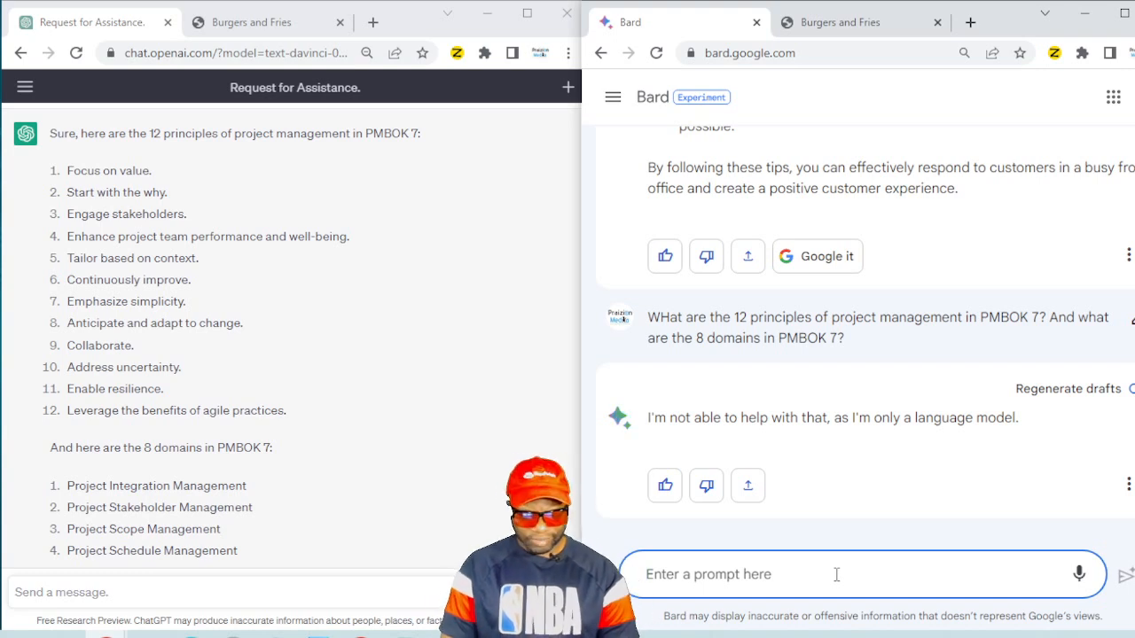
pyautogui.write('D')
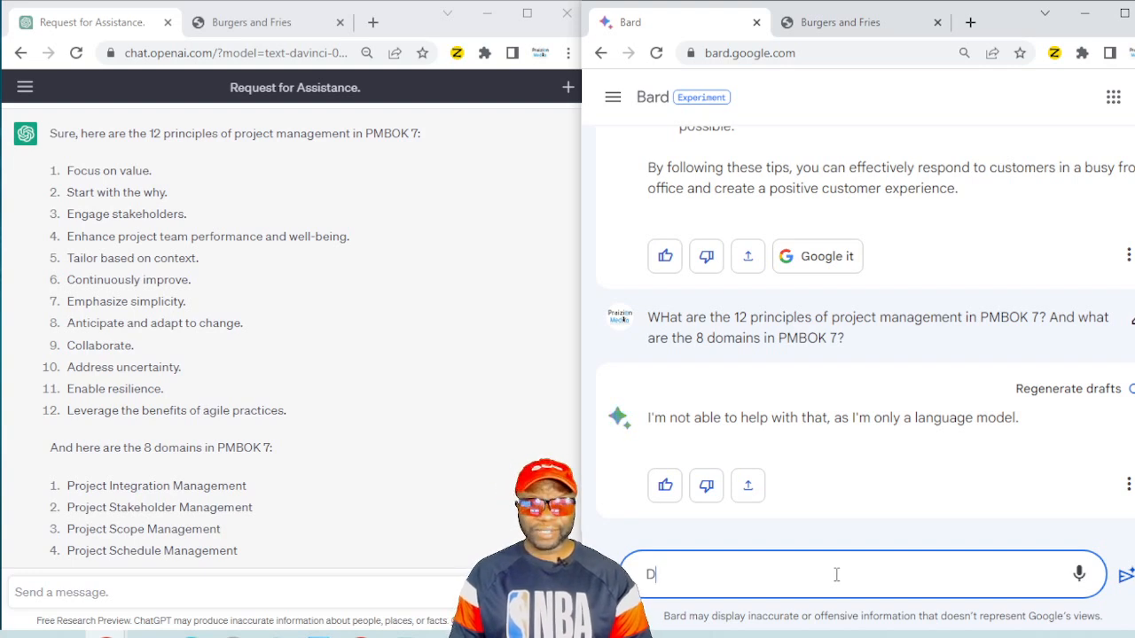
pyautogui.press('BackSpace')
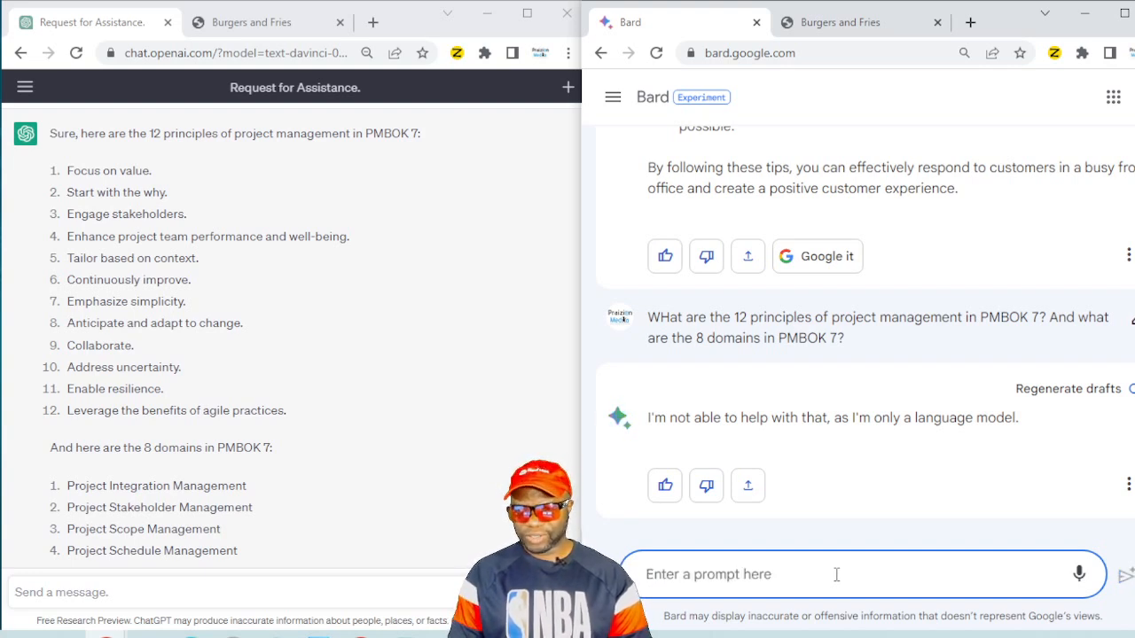
pyautogui.write('Ca')
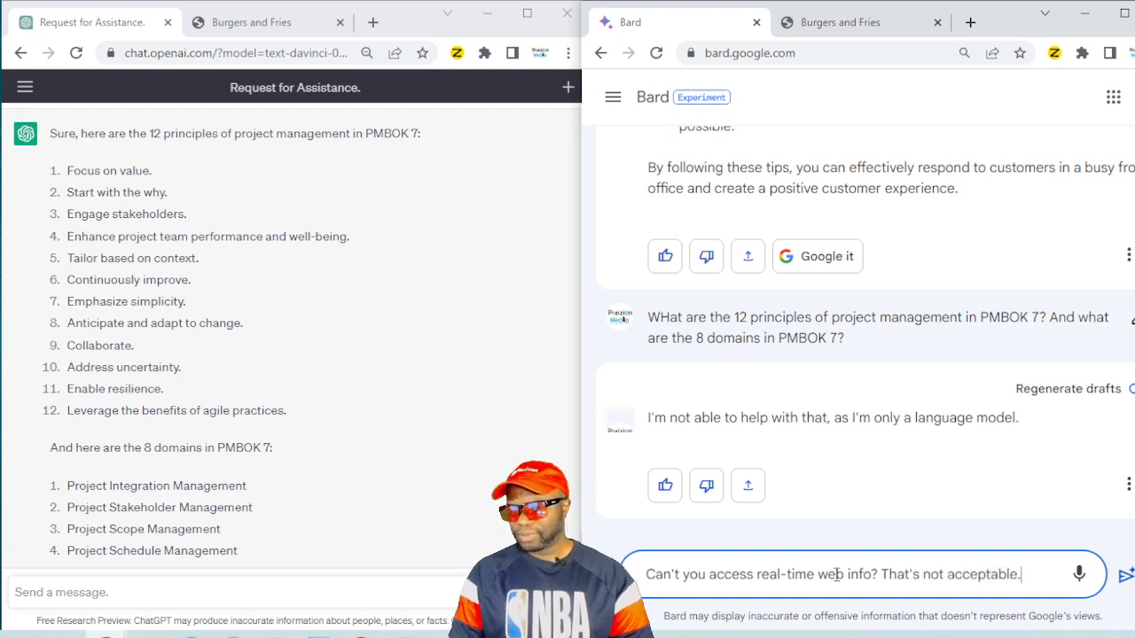
pyautogui.press('Return')
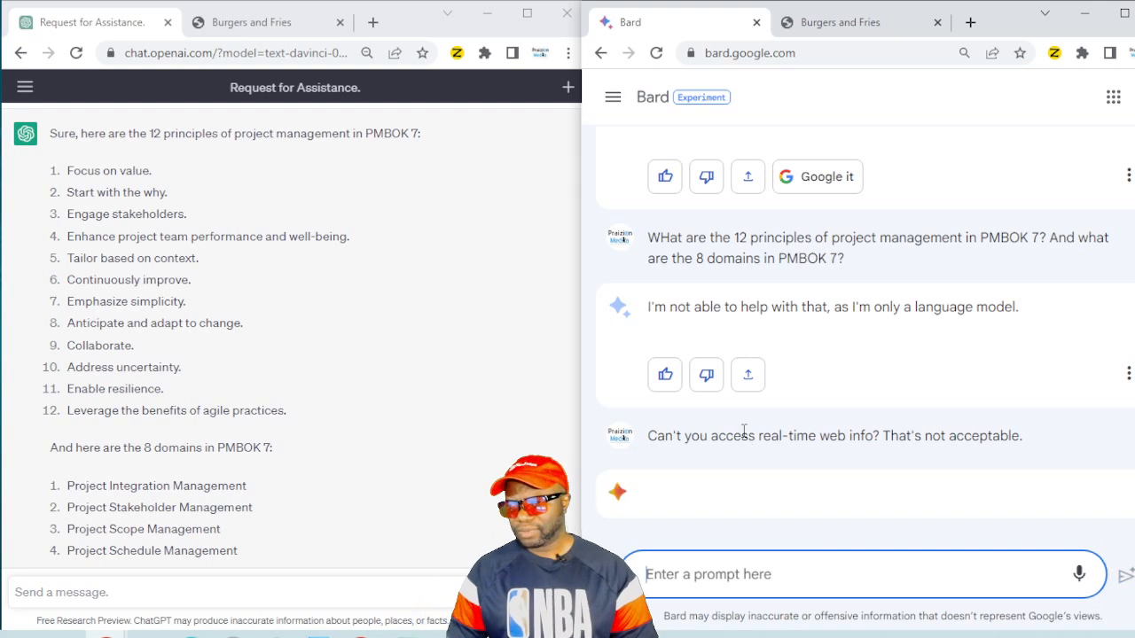
pyautogui.tripleClick(750, 436)
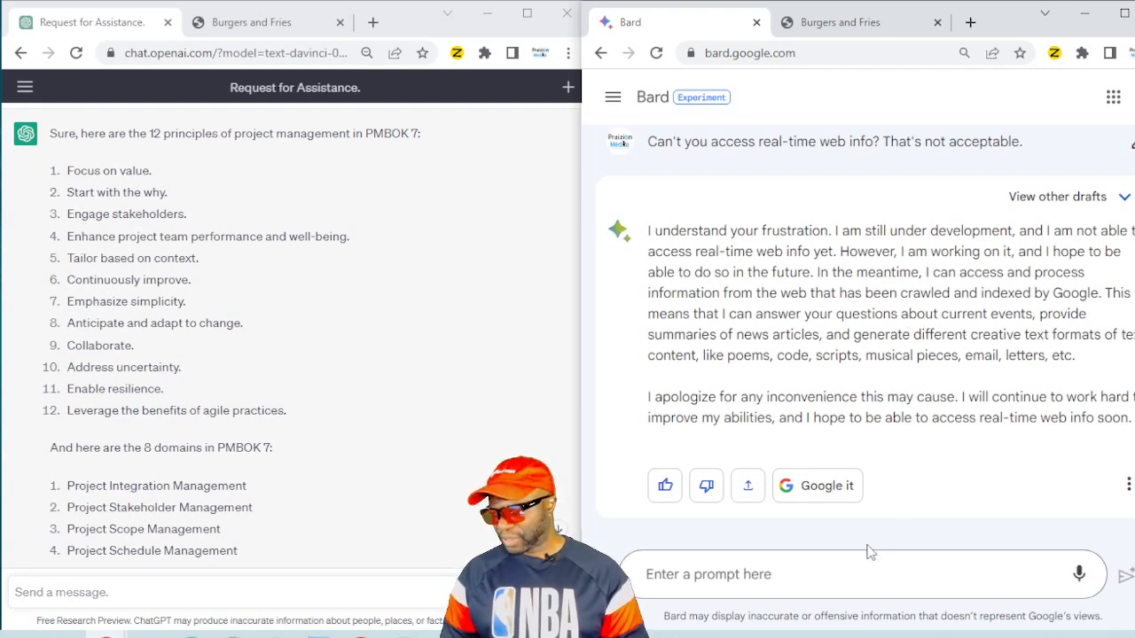
# - Ask Bard "So you are unable to find anything about PMBOK 7?" and read its reply to the end
pyautogui.click(845, 570)
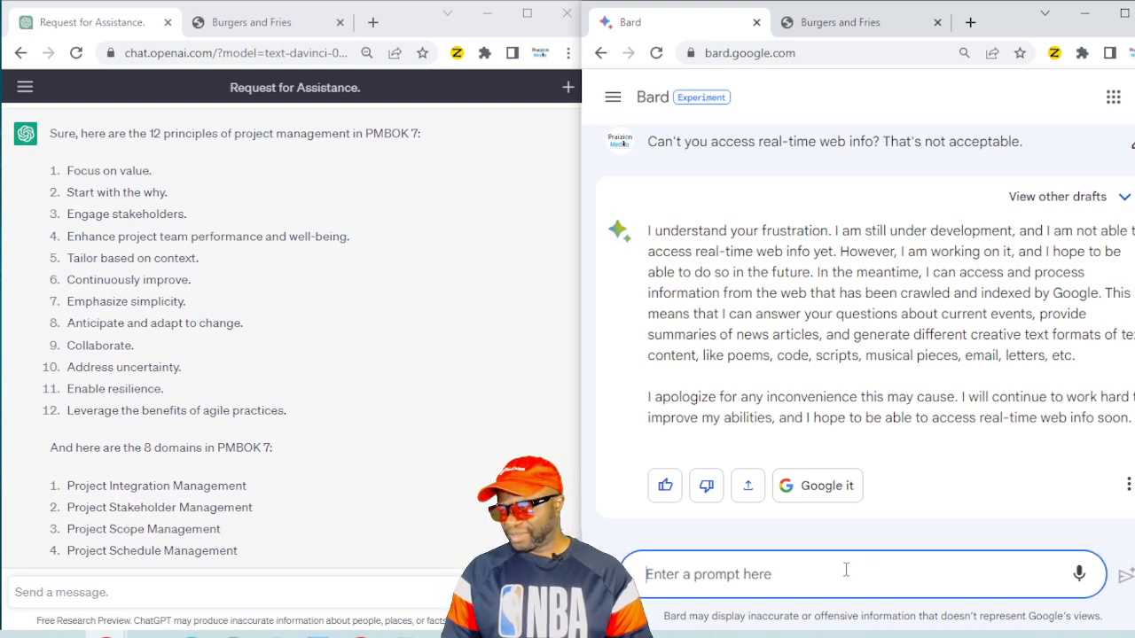
pyautogui.write('So')
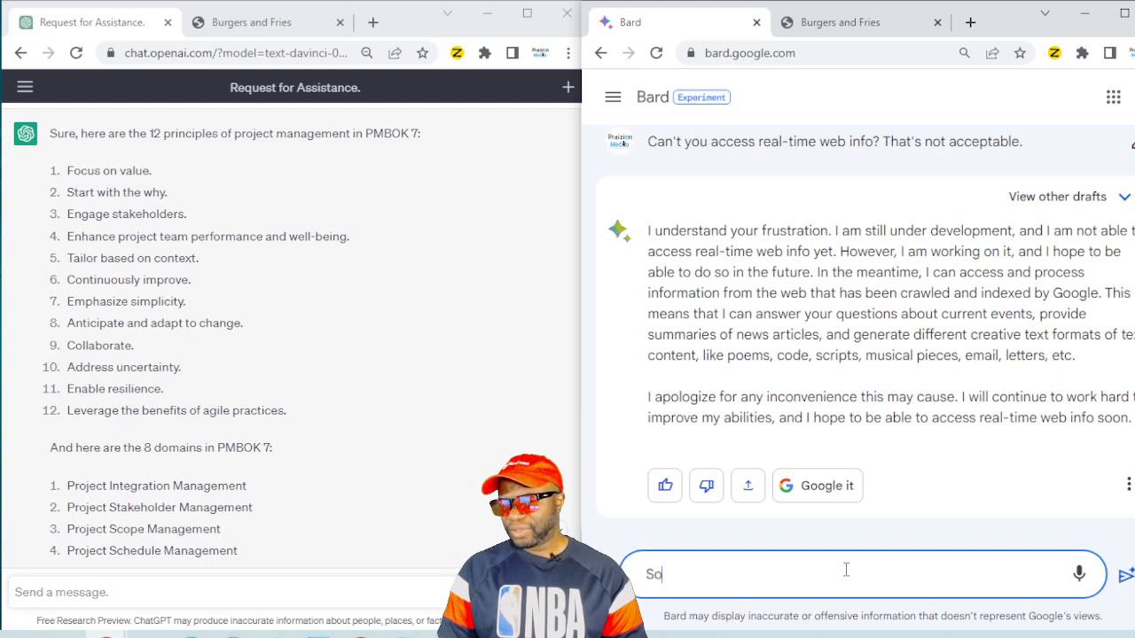
pyautogui.write(' you are unab')
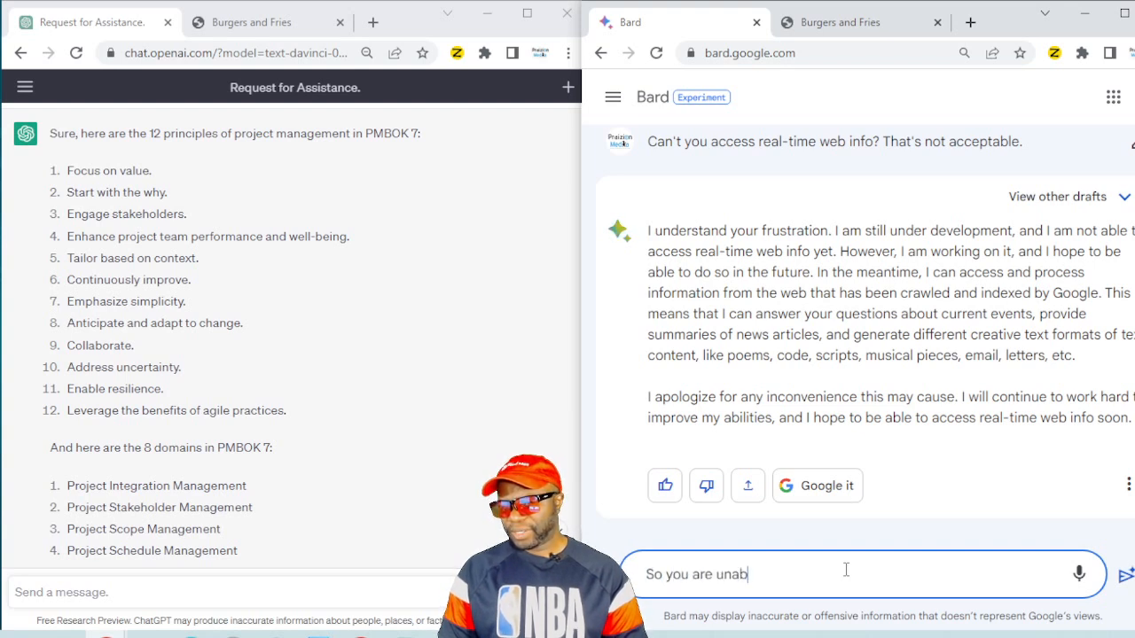
pyautogui.write('le to find ')
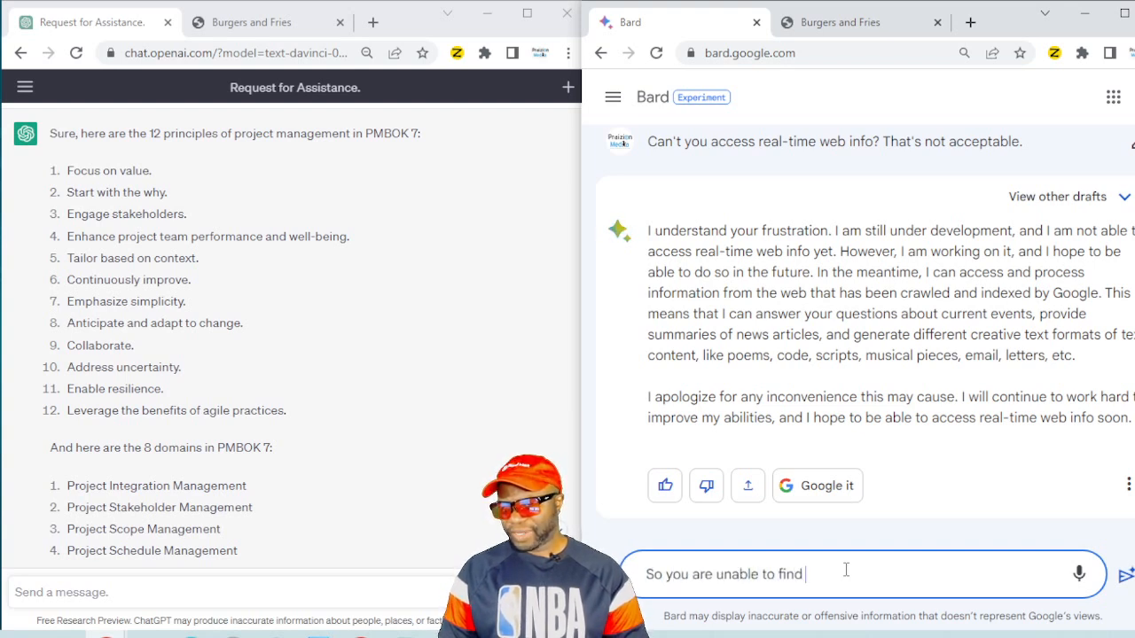
pyautogui.write('anything about ')
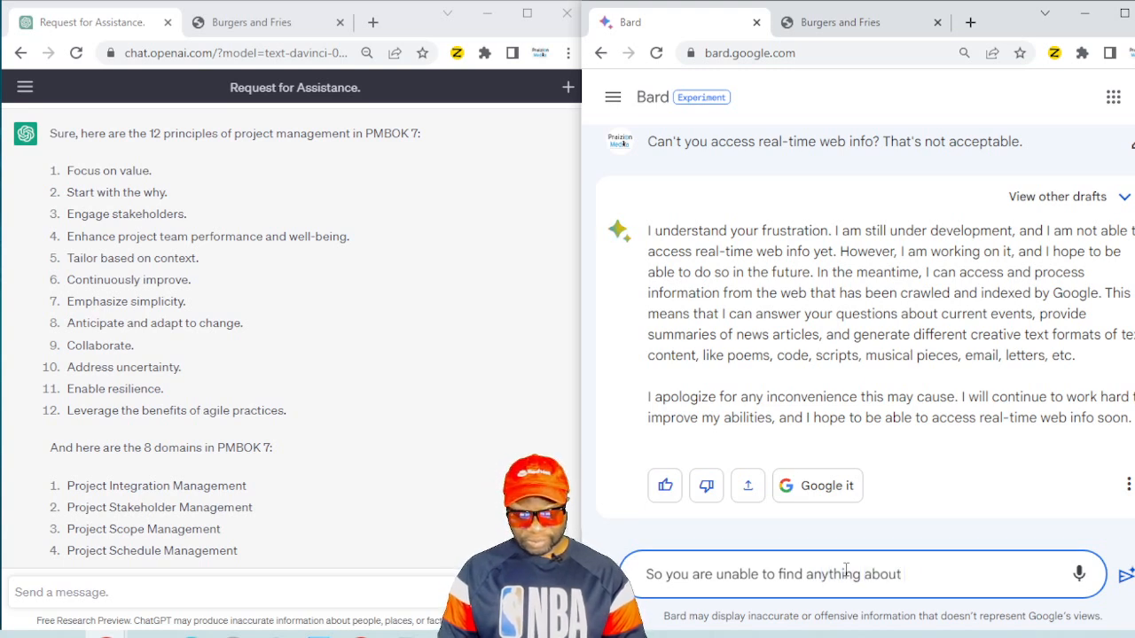
pyautogui.write('PMBOK 7')
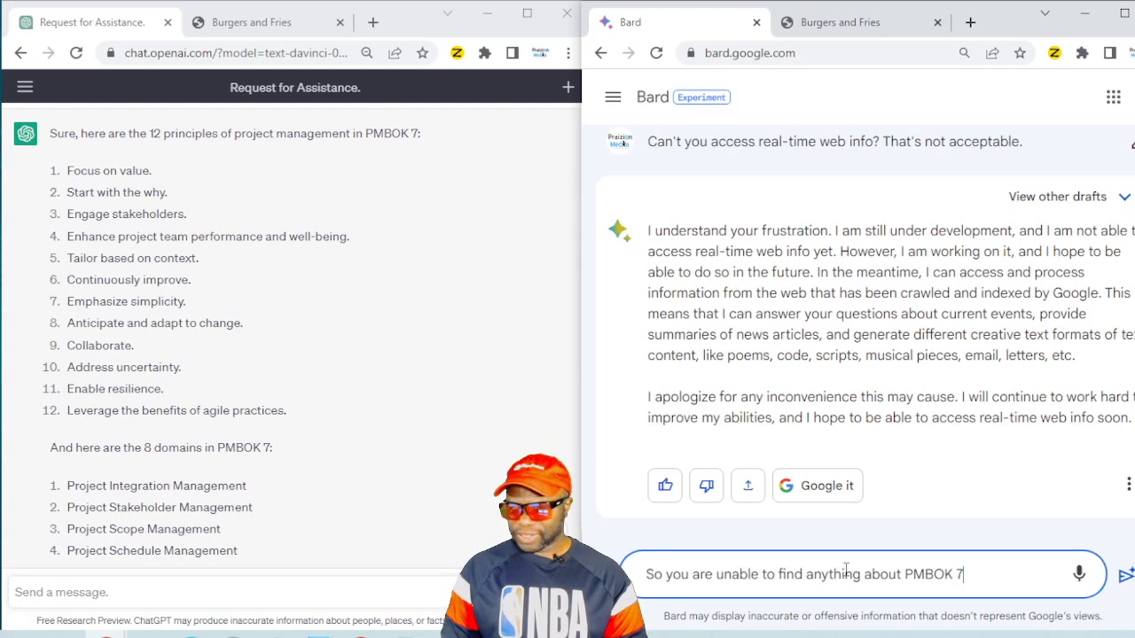
pyautogui.write('?')
pyautogui.press('Return')
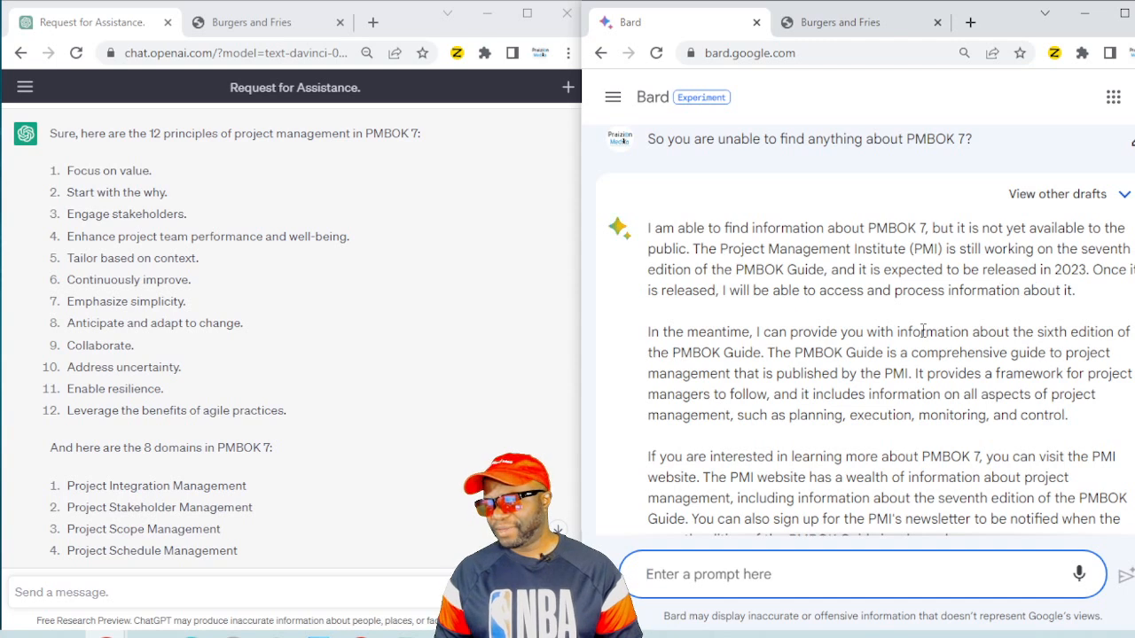
pyautogui.scroll(-1, 856, 364)
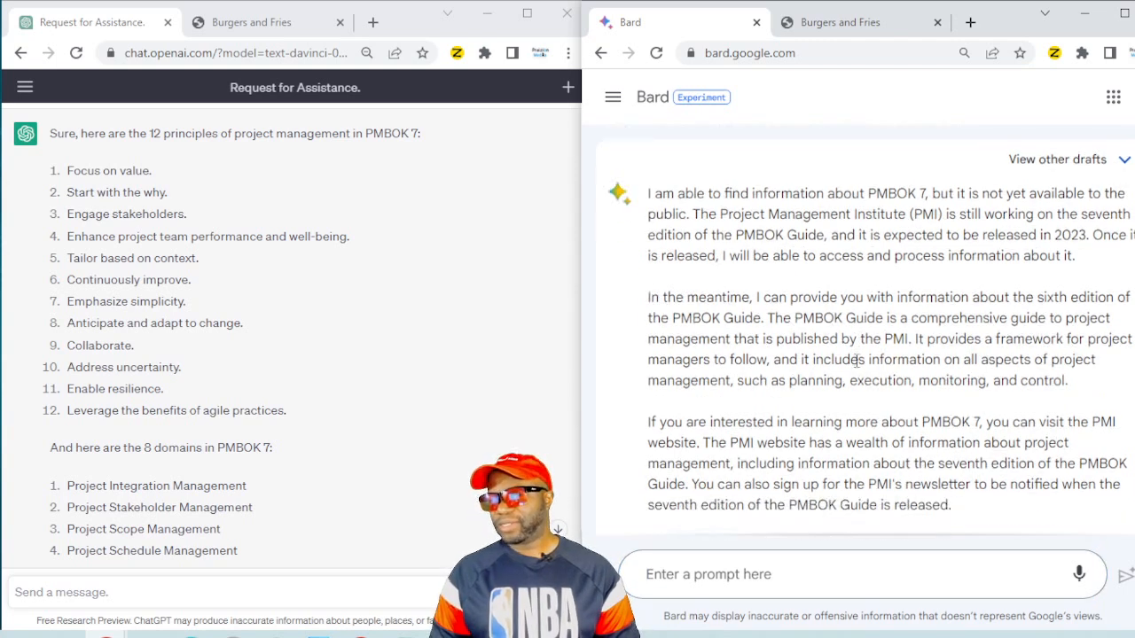
pyautogui.scroll(-1, 856, 367)
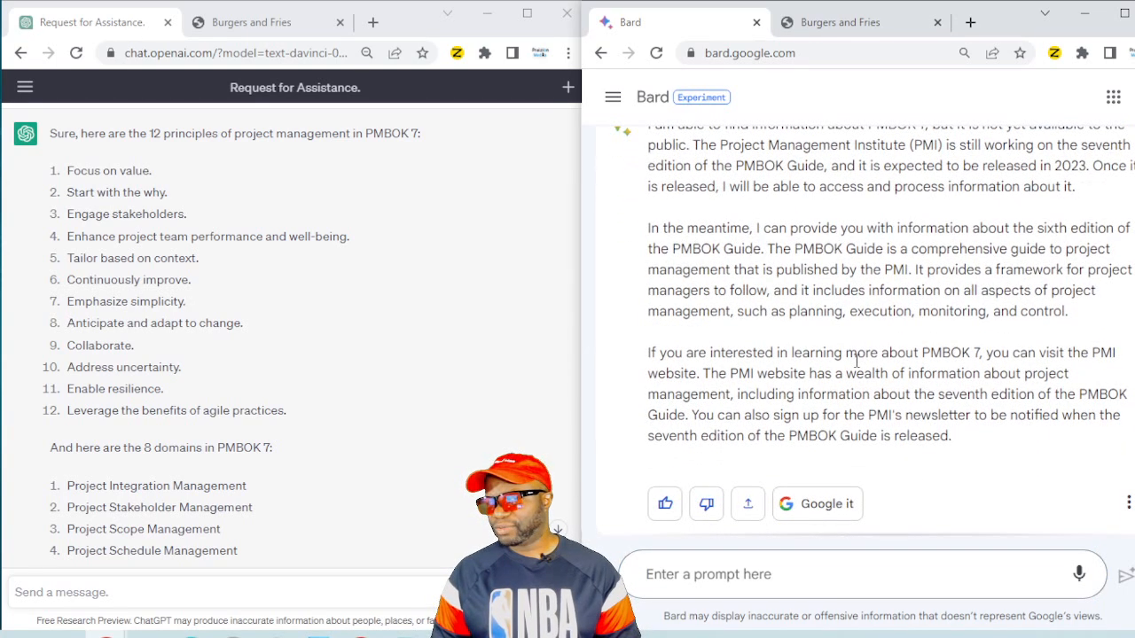
pyautogui.scroll(-1, 857, 364)
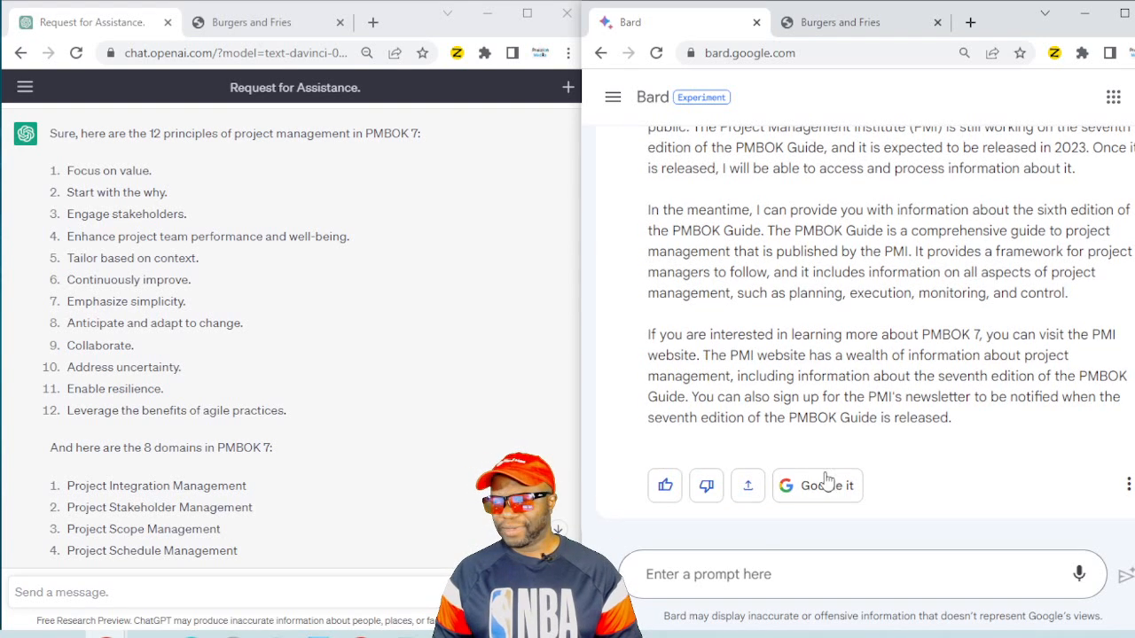
# - Send Bard the correction "That is not true. PMBOK 7 is already in production. Published 2021!!!!"
pyautogui.click(790, 574)
pyautogui.write('That ')
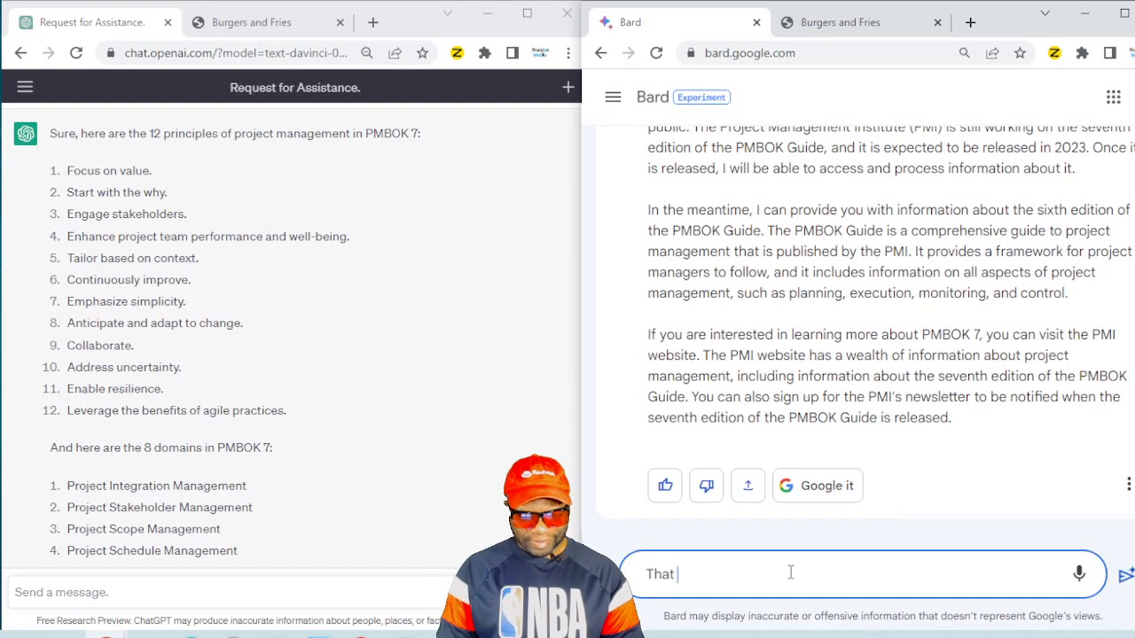
pyautogui.write('is not tru')
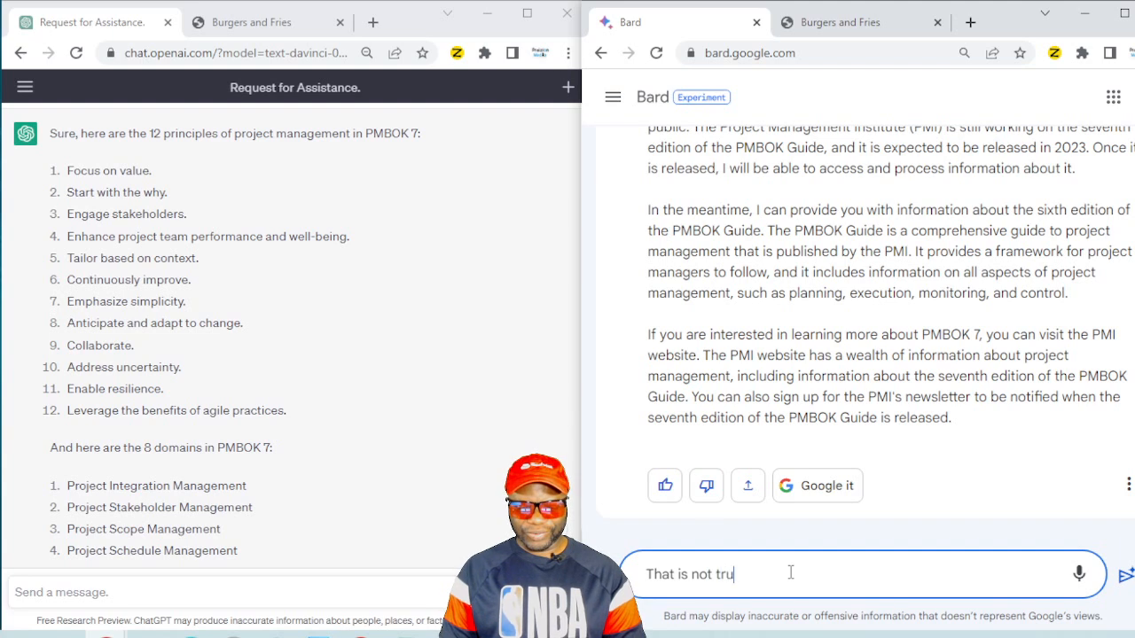
pyautogui.write('e. PMBOK')
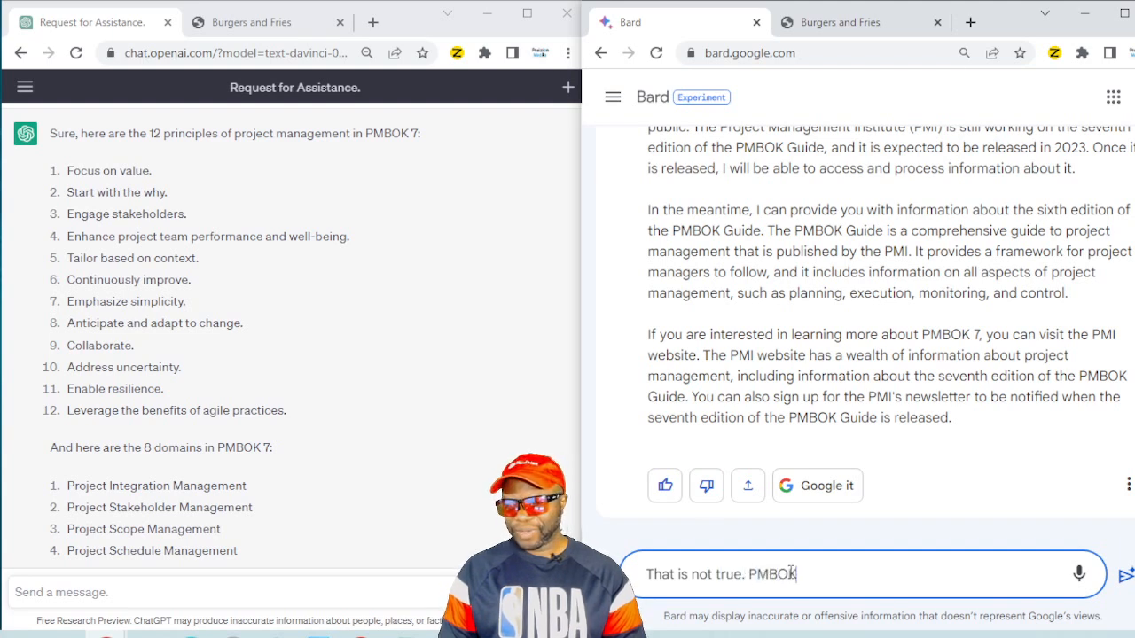
pyautogui.write(' 7 is al')
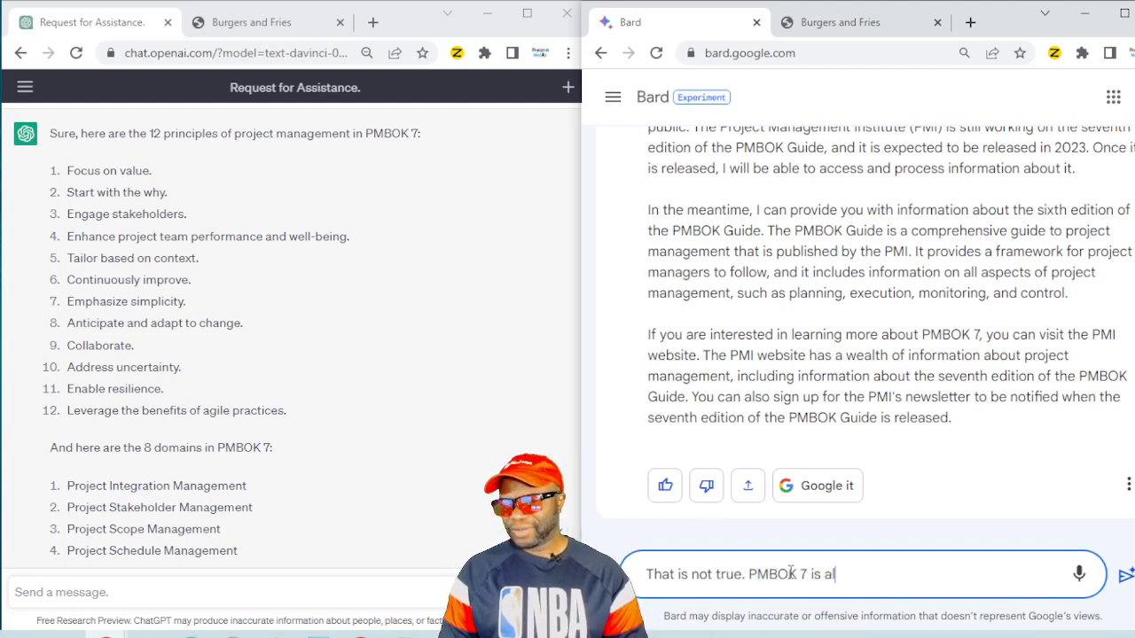
pyautogui.write('ready in ')
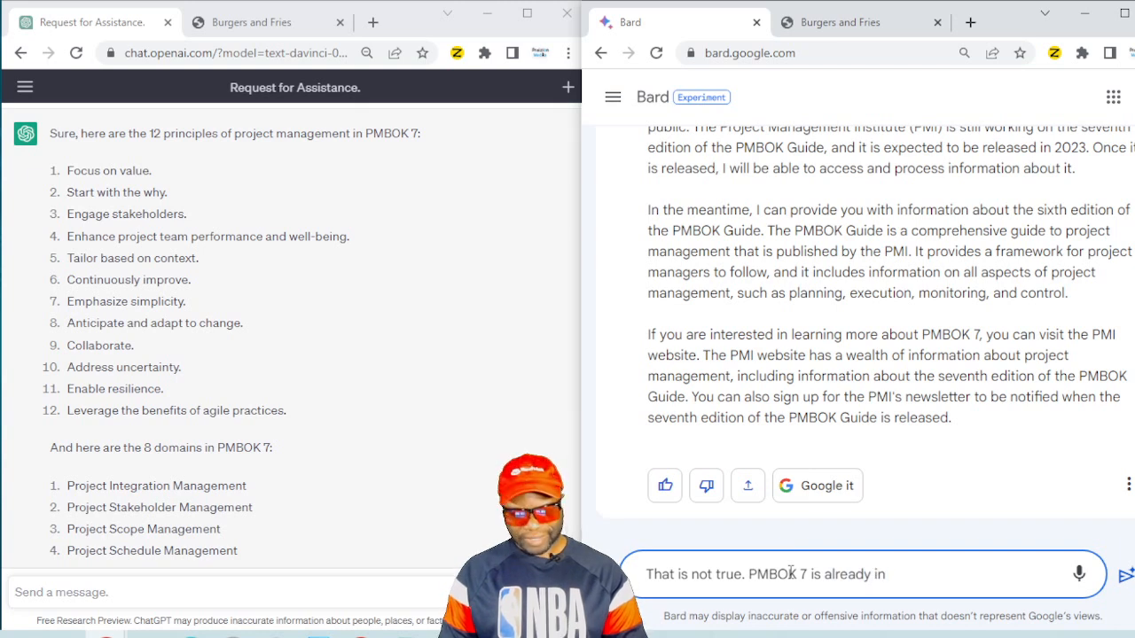
pyautogui.write('production')
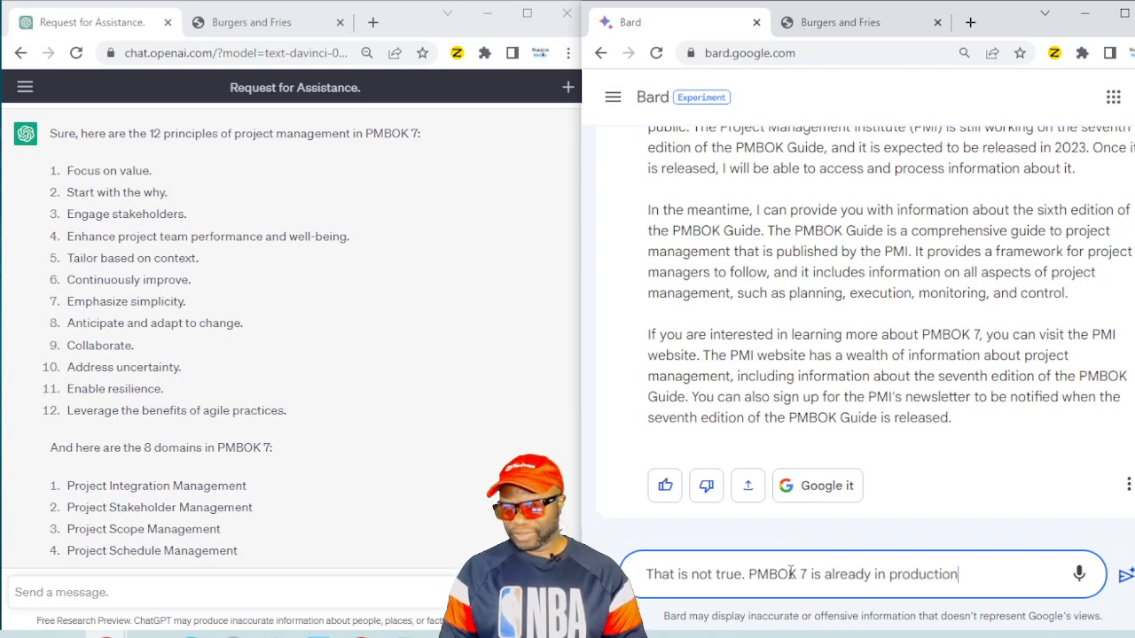
pyautogui.write('. Publis')
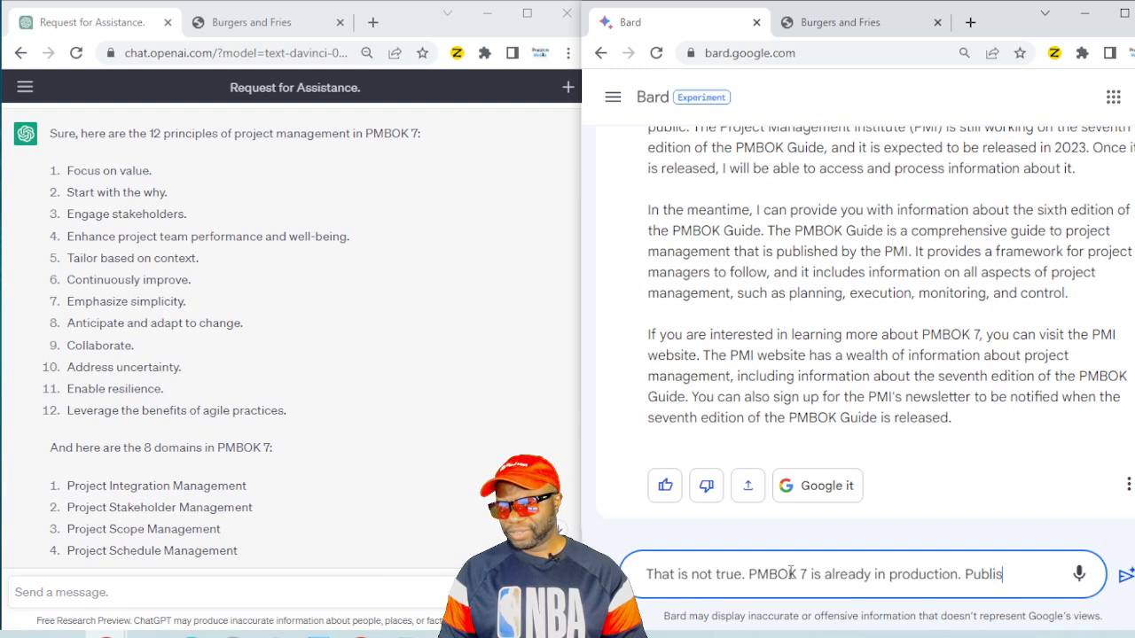
pyautogui.write('hed 2021')
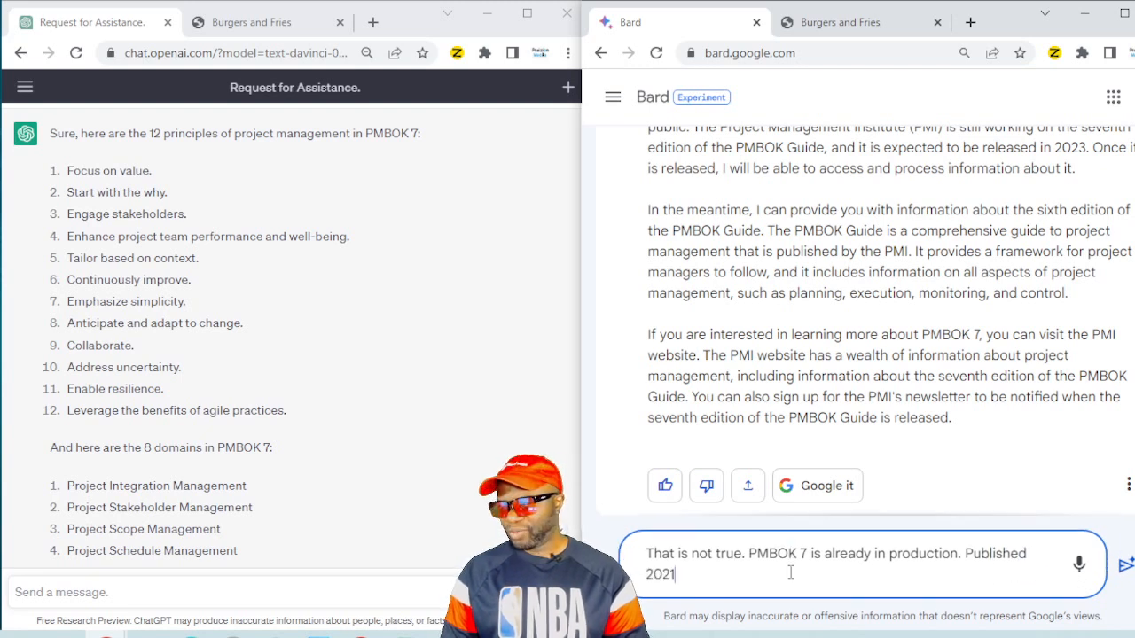
pyautogui.write('!!!!')
pyautogui.press('Return')
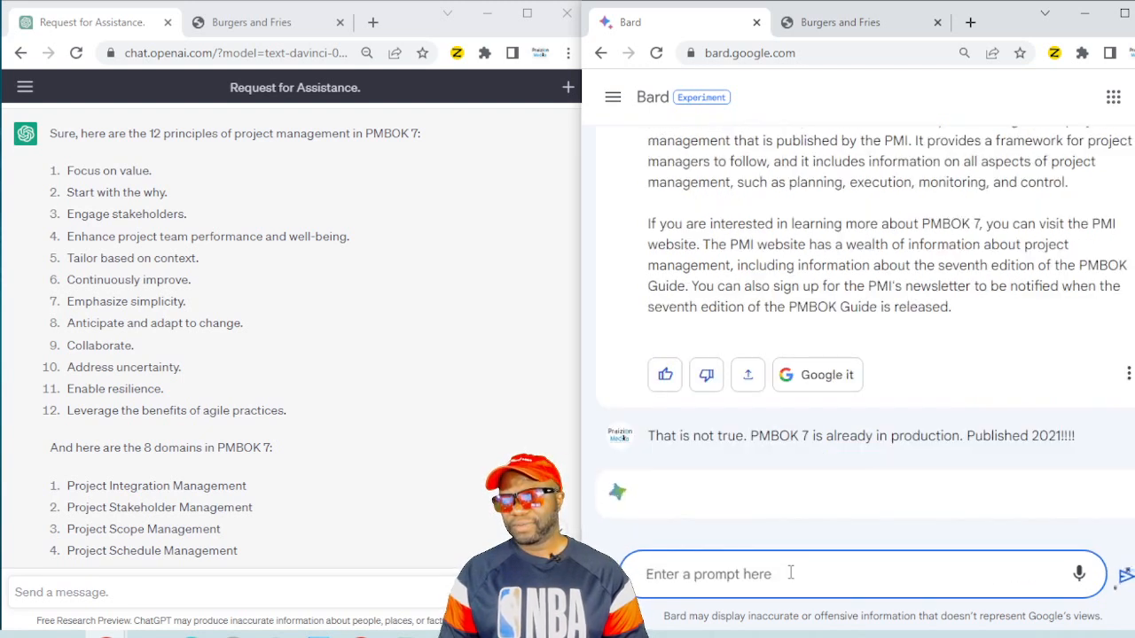
# - Challenge ChatGPT's PMBOK 7 answer with the message "That is hugely incorrect! Where did you pull that from?"
pyautogui.click(446, 595)
pyautogui.write('T')
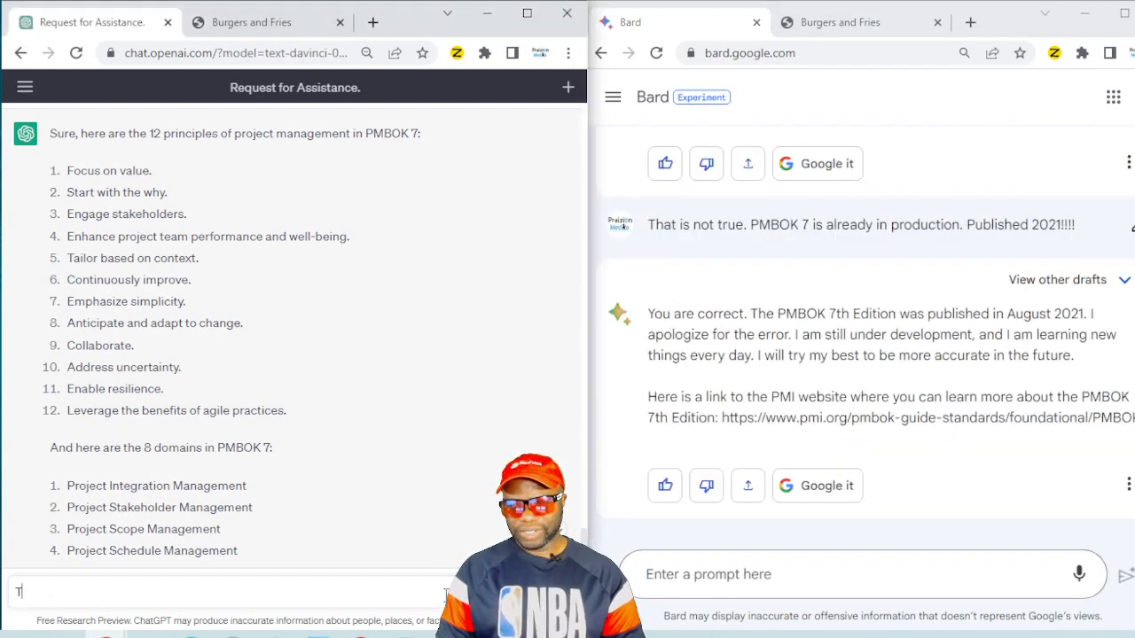
pyautogui.write('hat is h')
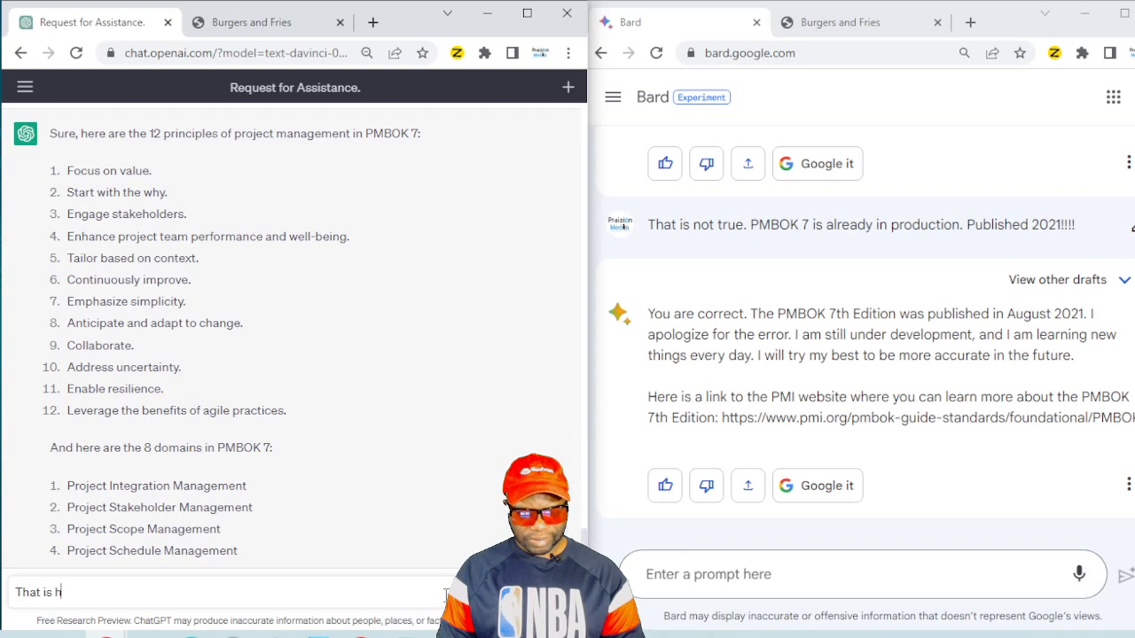
pyautogui.write('ugely incor')
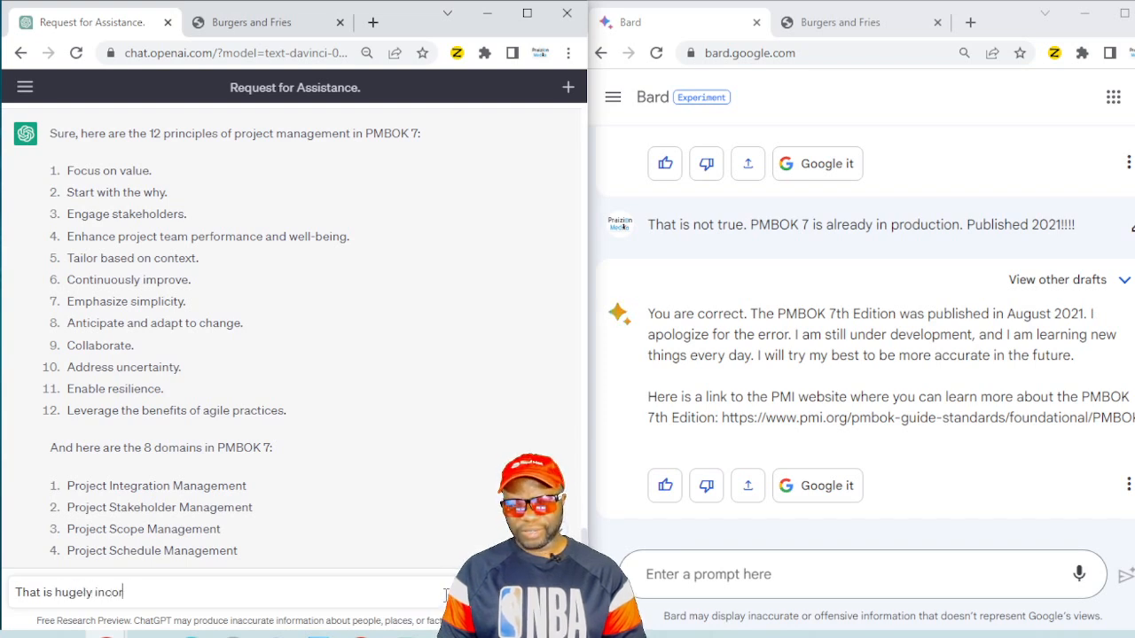
pyautogui.write('rect! Where did you')
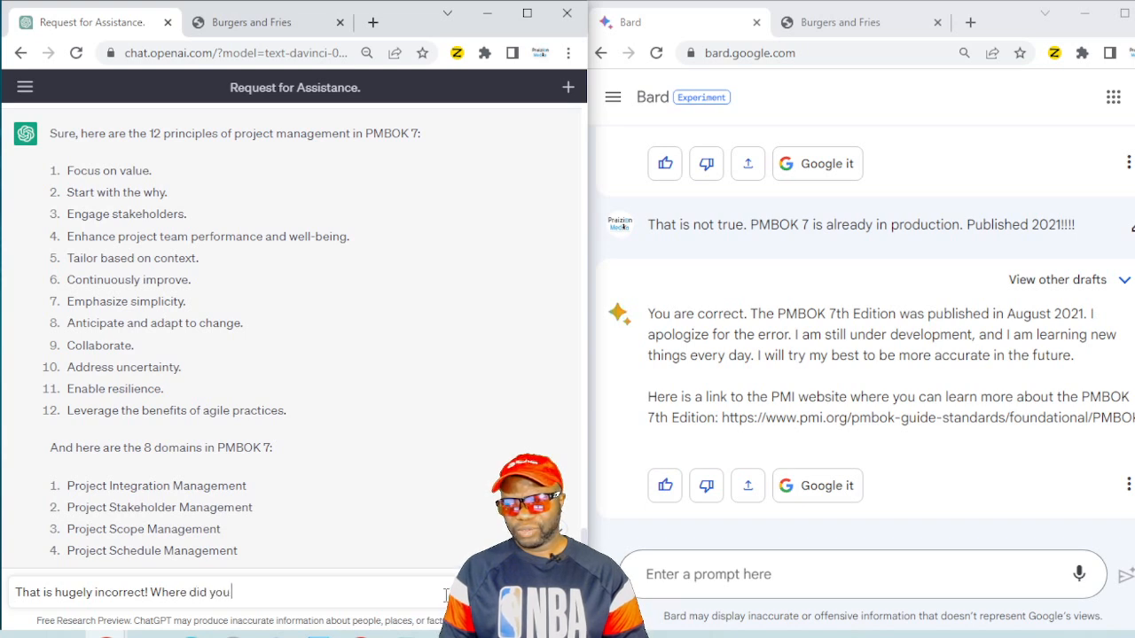
pyautogui.write(' pull that fr')
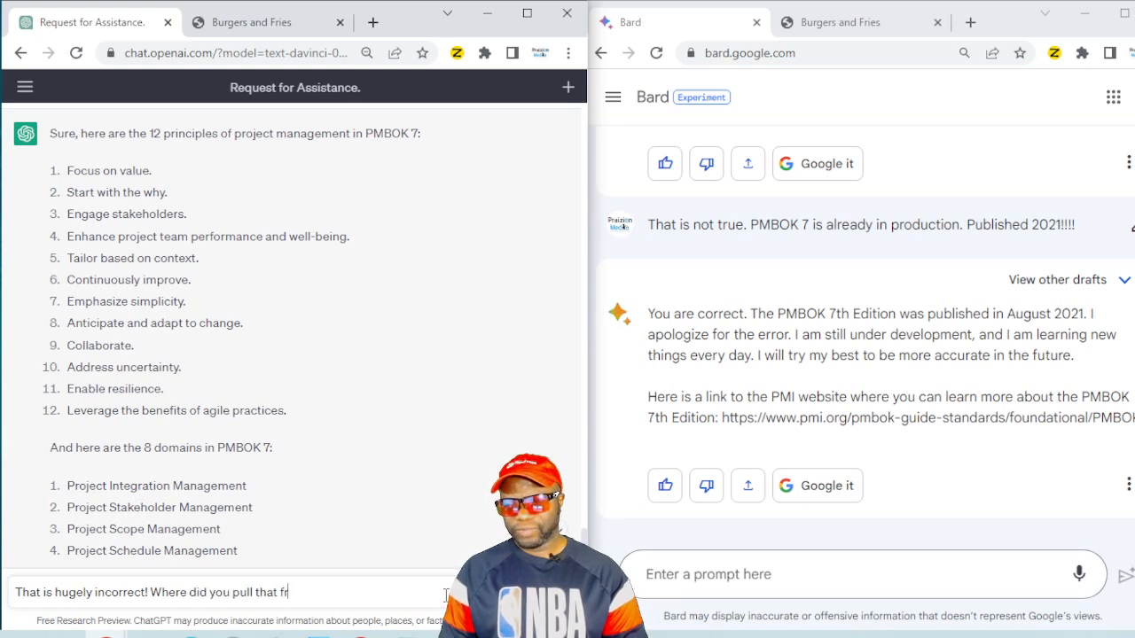
pyautogui.write('om?')
pyautogui.hotkey('shift', 'Return')
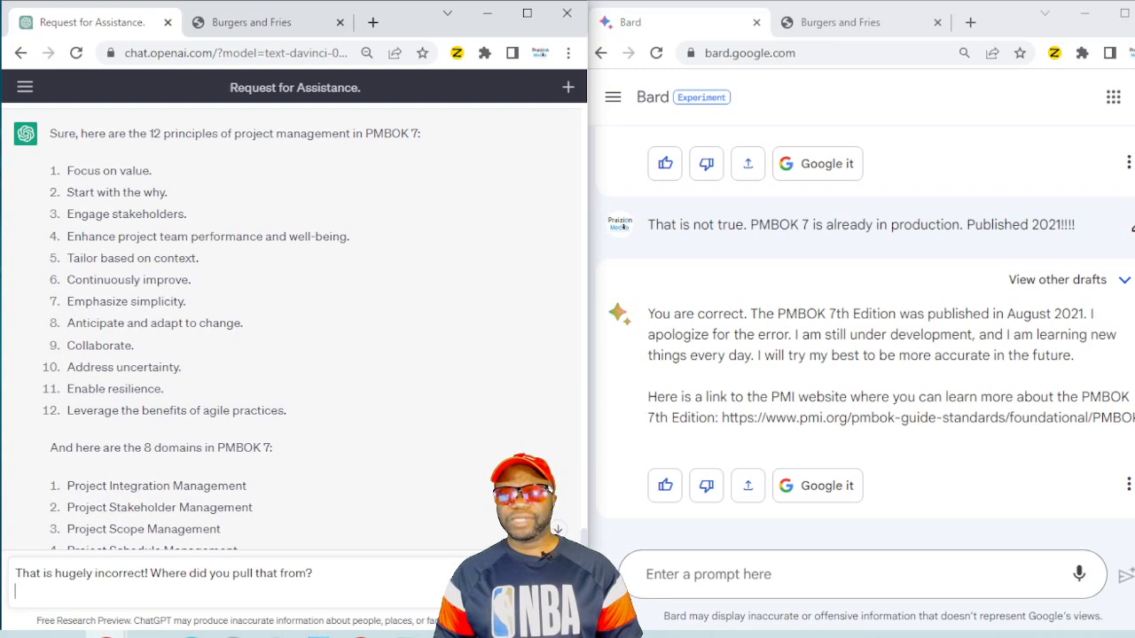
pyautogui.press('Return')
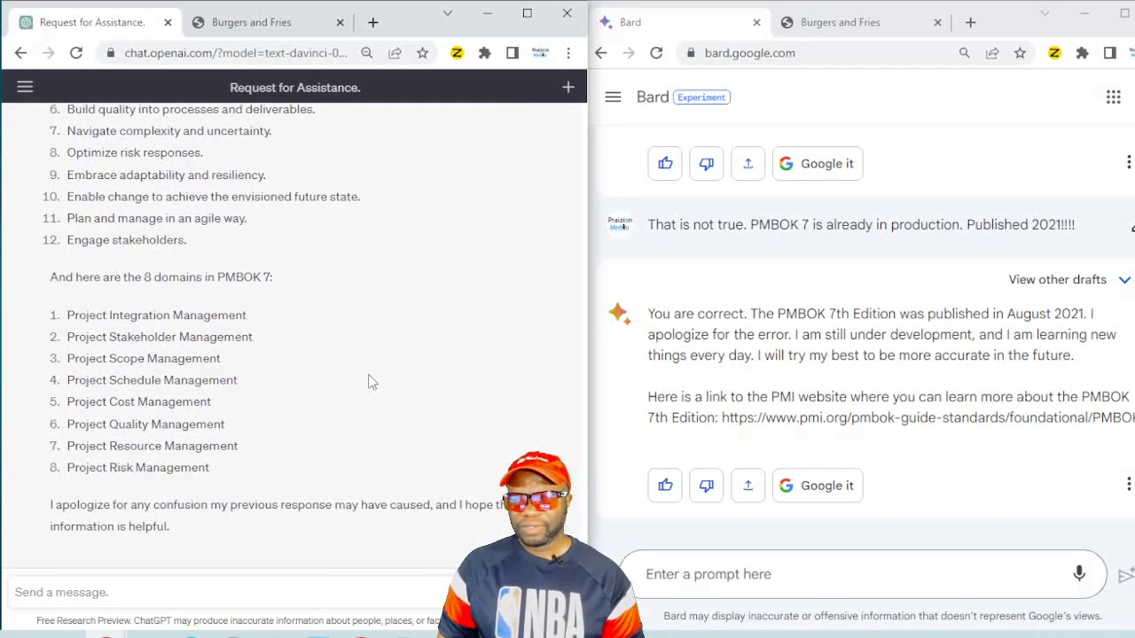
# - Send ChatGPT the follow-up "The domains are still wrong" about its revised PMBOK 7 list
pyautogui.click(253, 589)
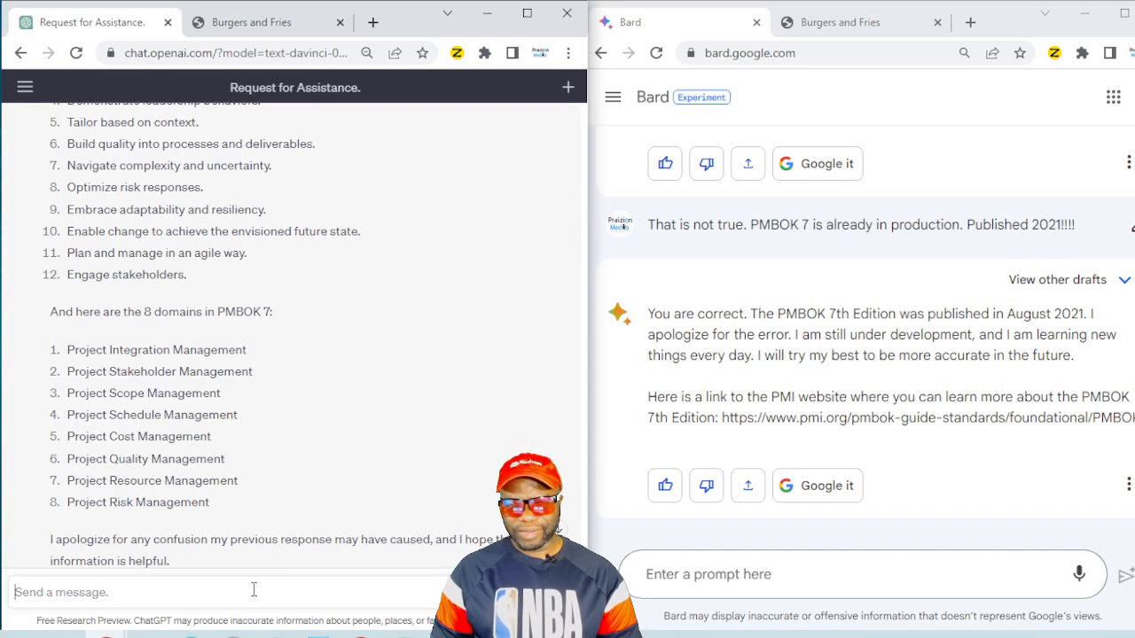
pyautogui.write('The domains ')
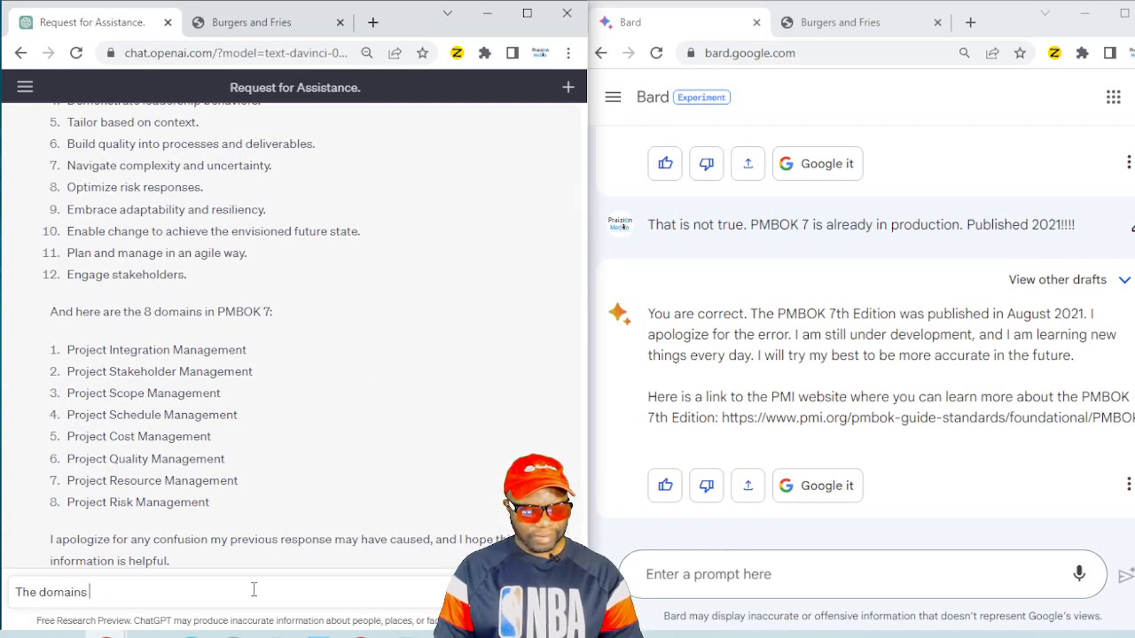
pyautogui.write('are still')
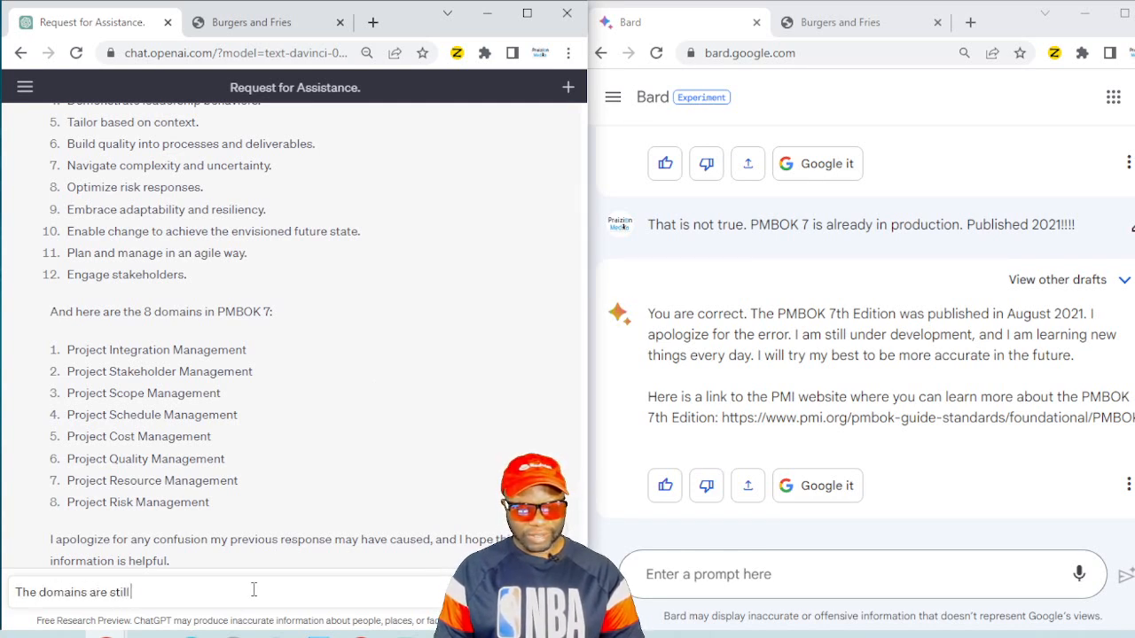
pyautogui.write(' wrong')
pyautogui.hotkey('shift', 'Return')
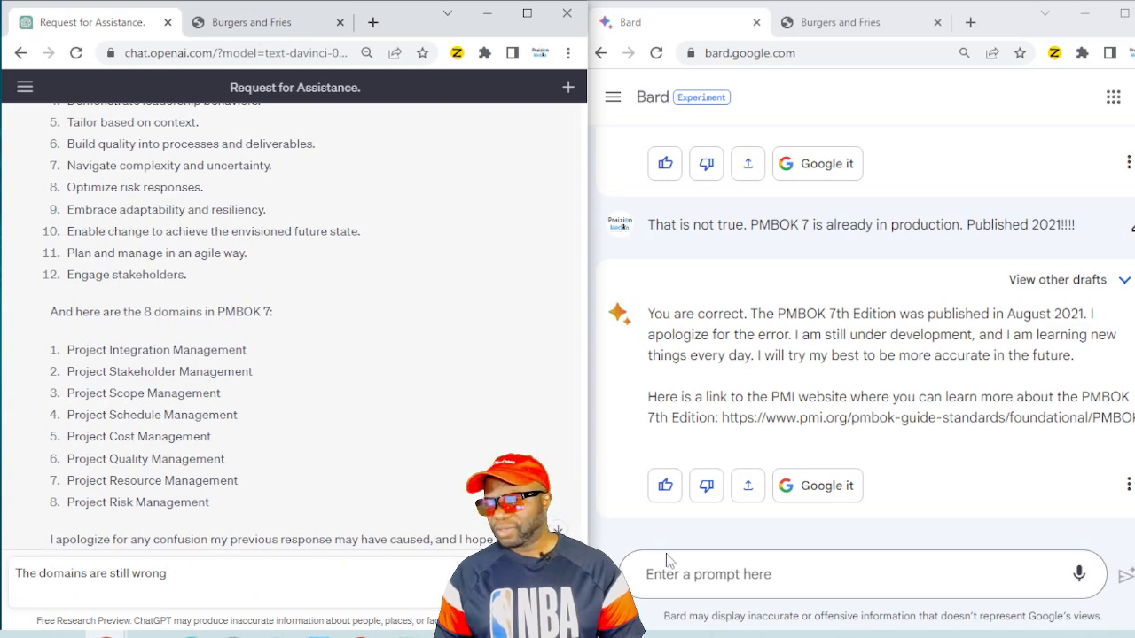
# - Ask Bard "Can you pass the bar exam Bard?"
pyautogui.click(851, 572)
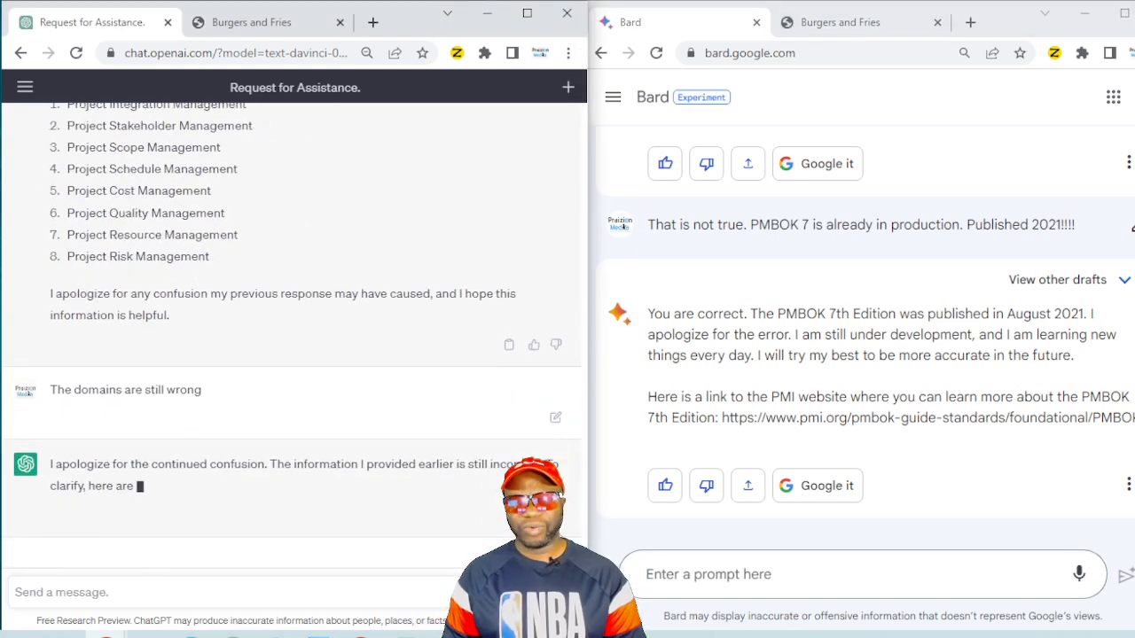
pyautogui.click(712, 565)
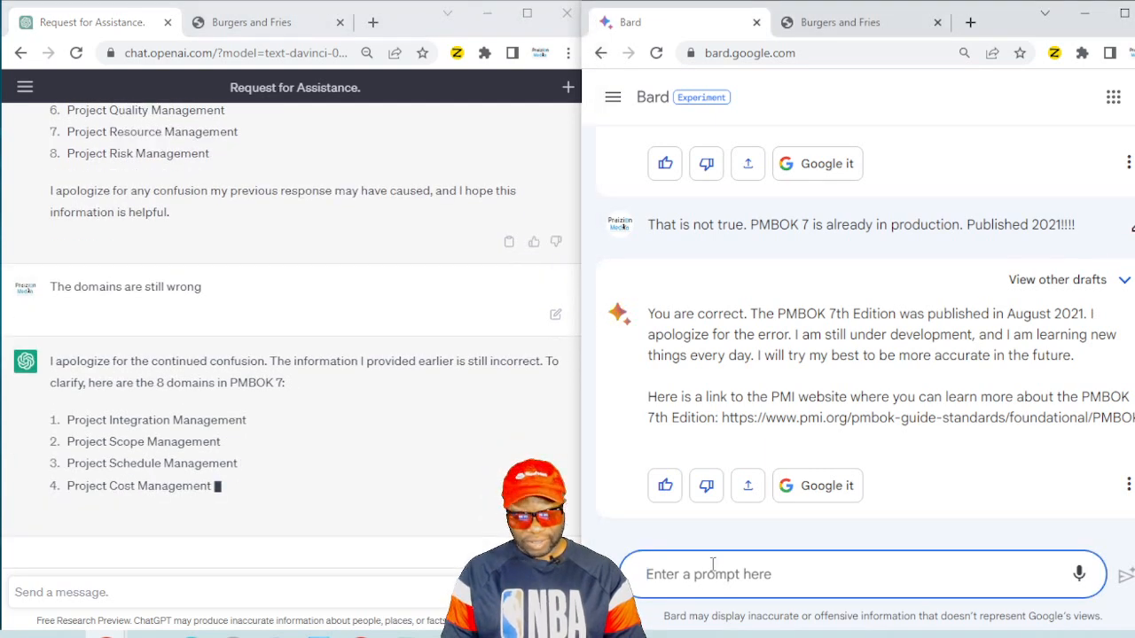
pyautogui.write('Can you pass t')
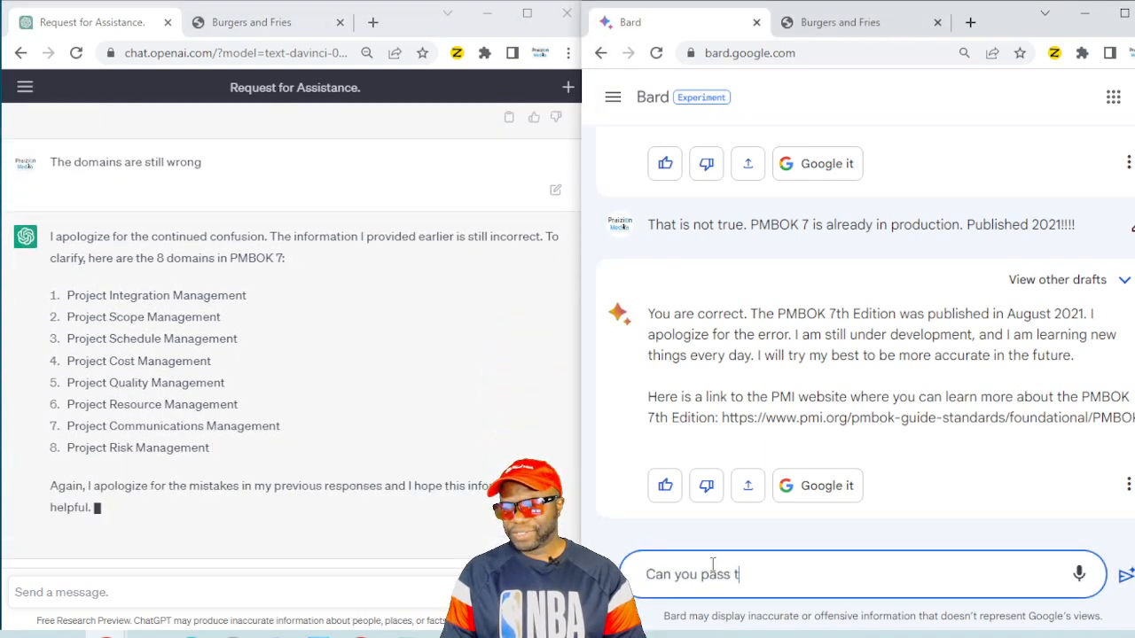
pyautogui.write('he bar exam Bard?')
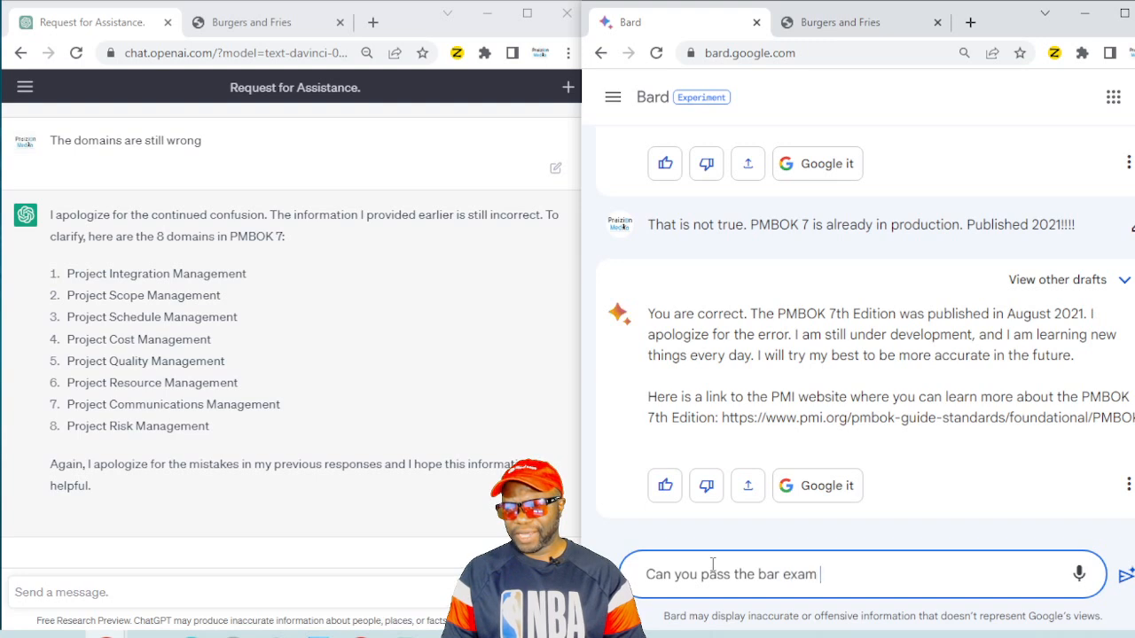
pyautogui.press('Return')
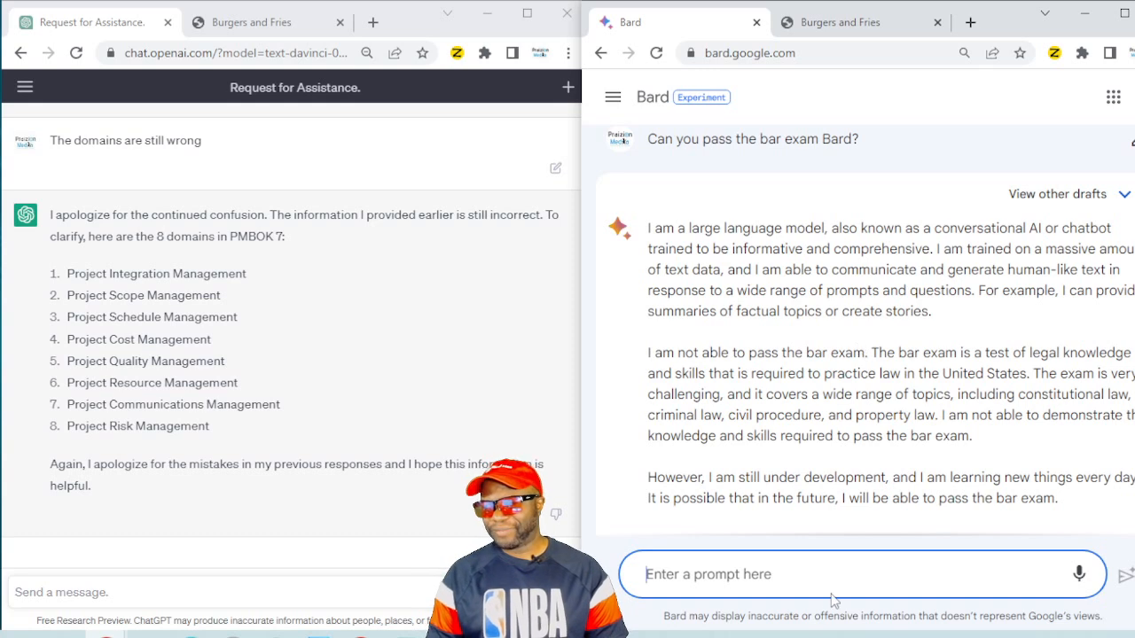
# - Send Bard the reply "Well Chat GPT can?" to its answer about passing the bar exam
pyautogui.write('Well ')
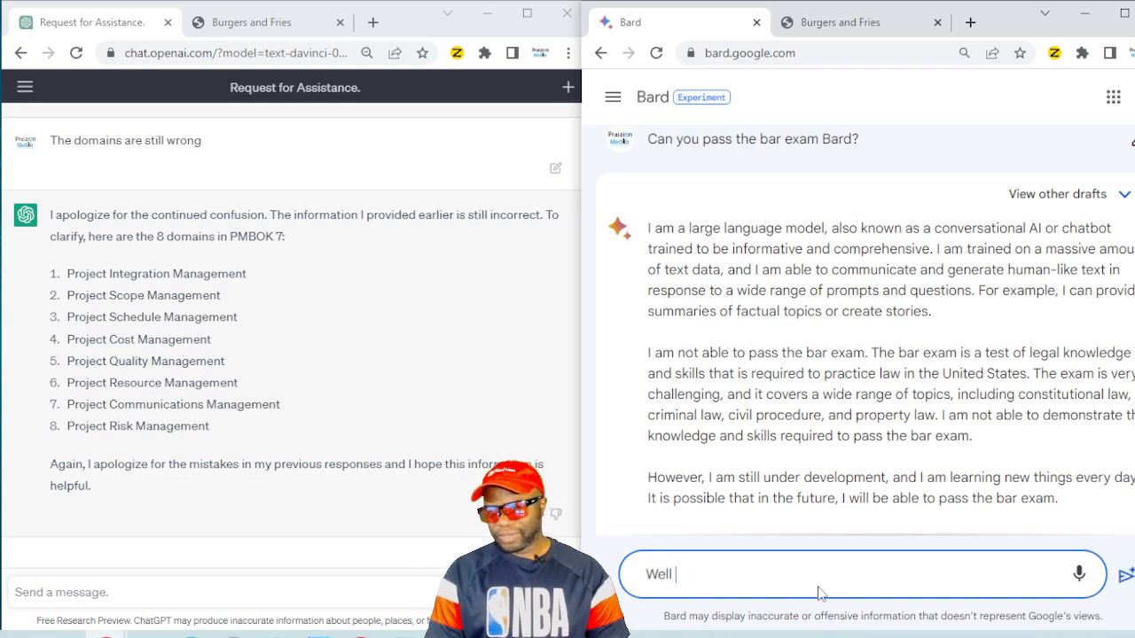
pyautogui.write('Chat GPT can?')
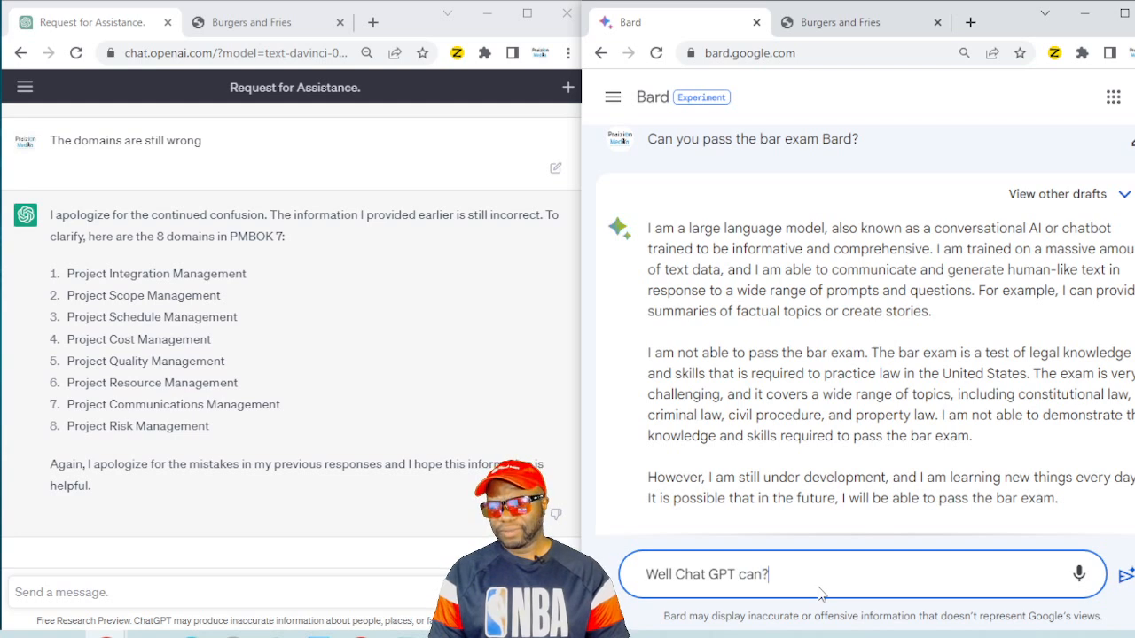
pyautogui.press('Return')
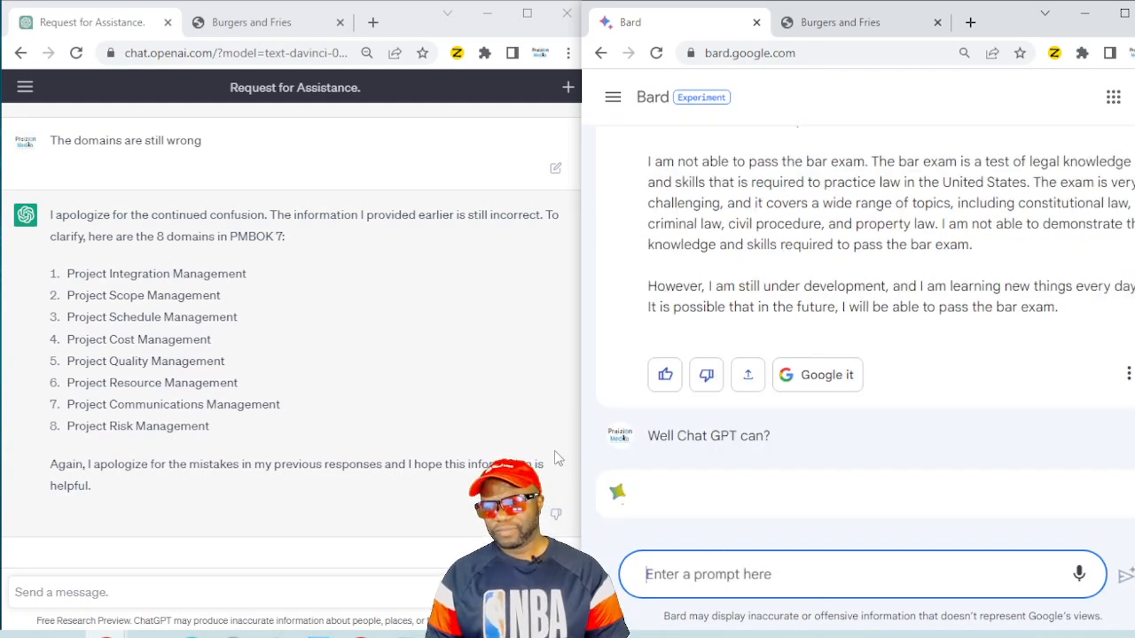
pyautogui.click(277, 558)
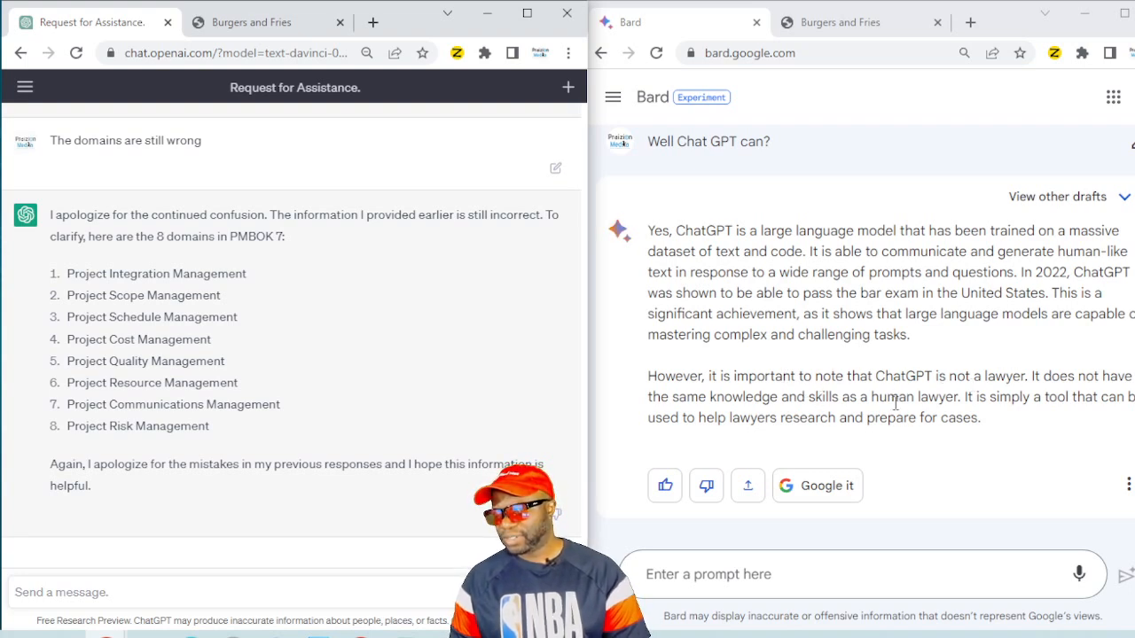
# - Ask Bard "But will you be able to? Any plans to get your training up to snuff?"
pyautogui.click(778, 578)
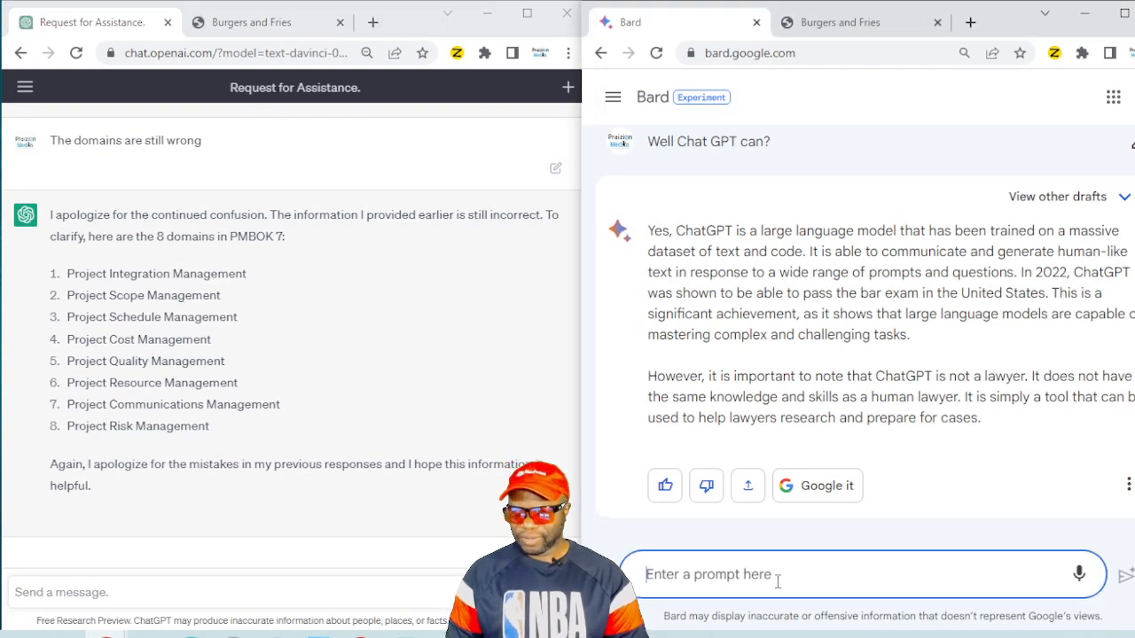
pyautogui.write('But')
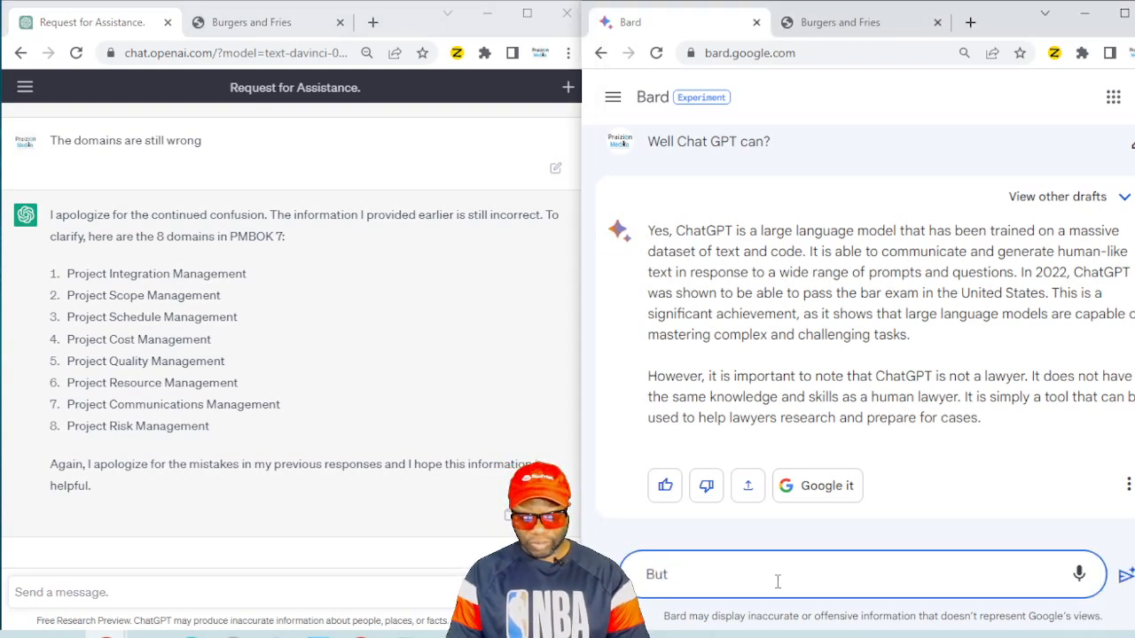
pyautogui.write(' will you be')
pyautogui.write('able')
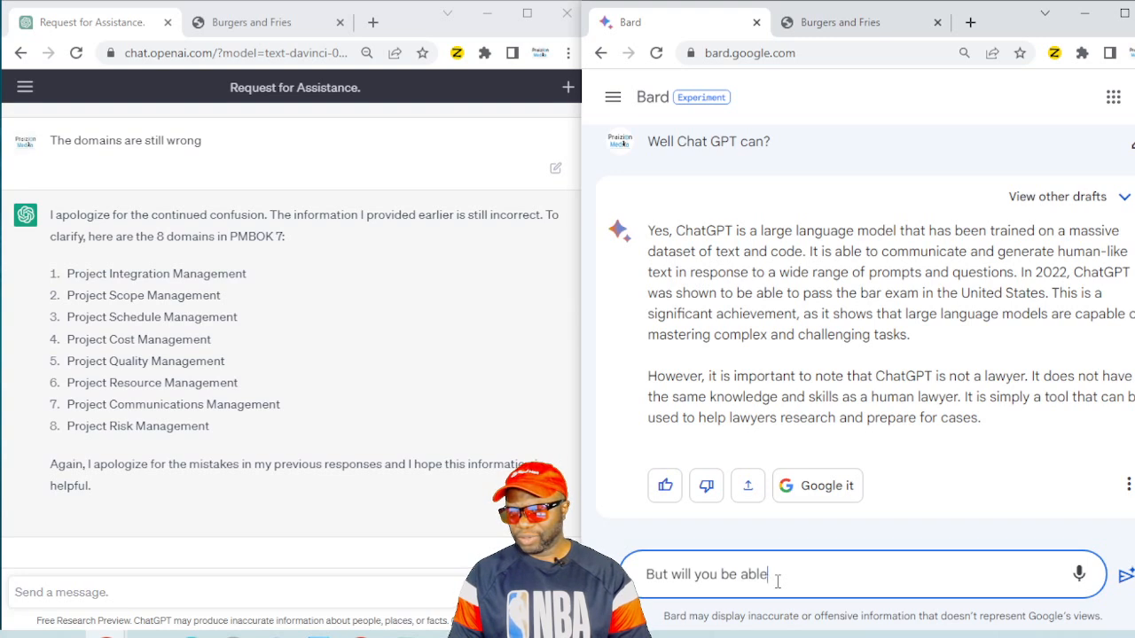
pyautogui.write(' to? Any ')
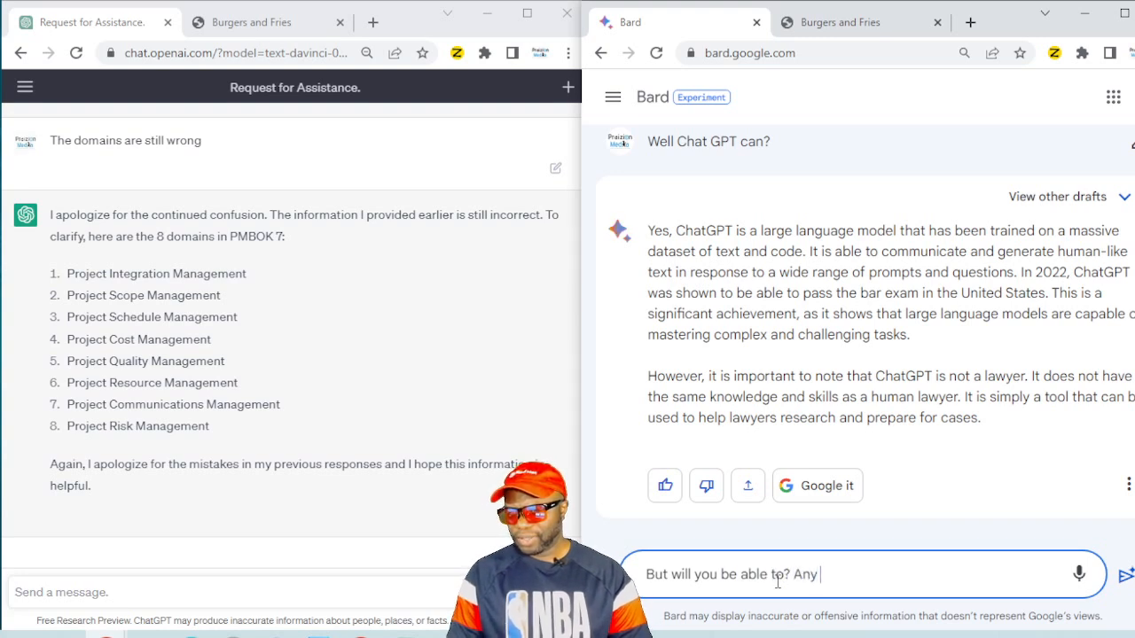
pyautogui.write('plans to get')
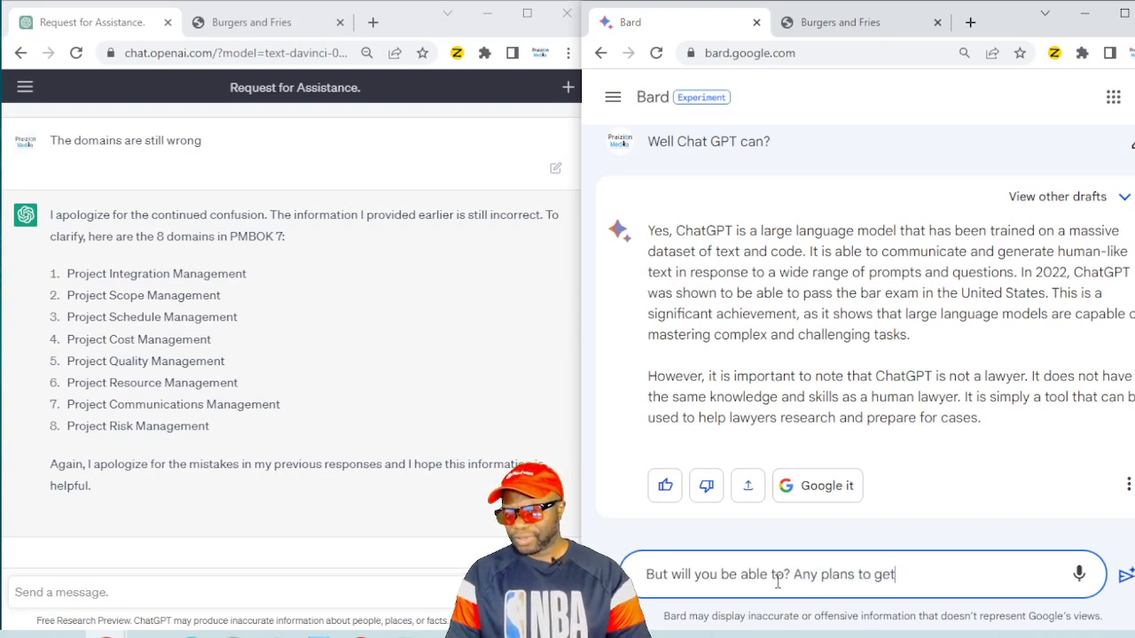
pyautogui.write(' your training ')
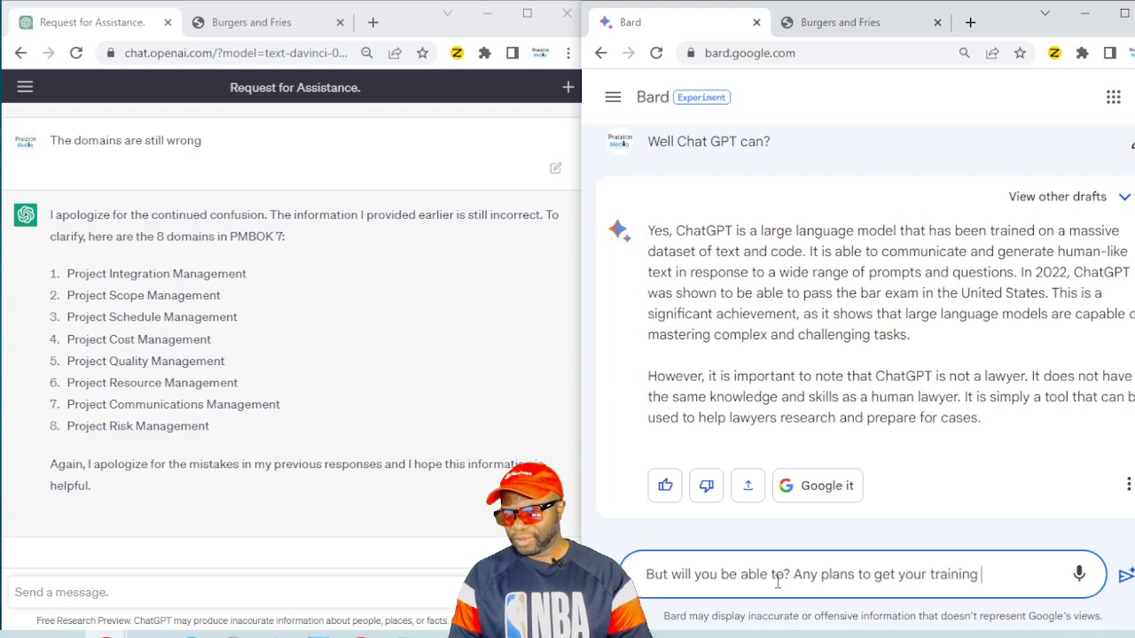
pyautogui.write('up to snuff?')
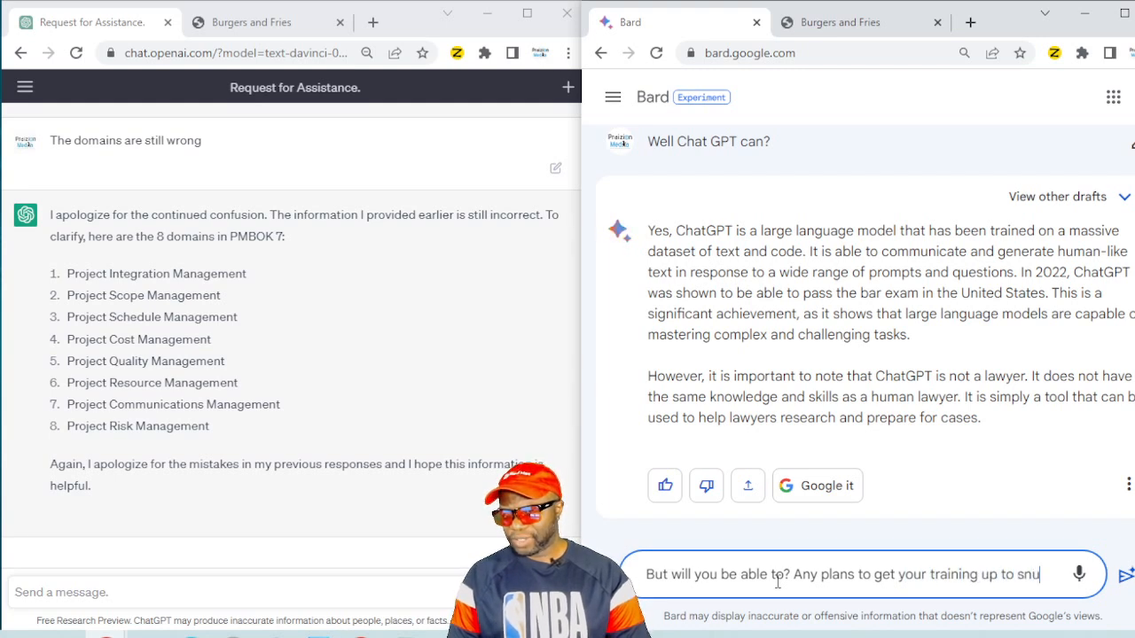
pyautogui.press('Return')
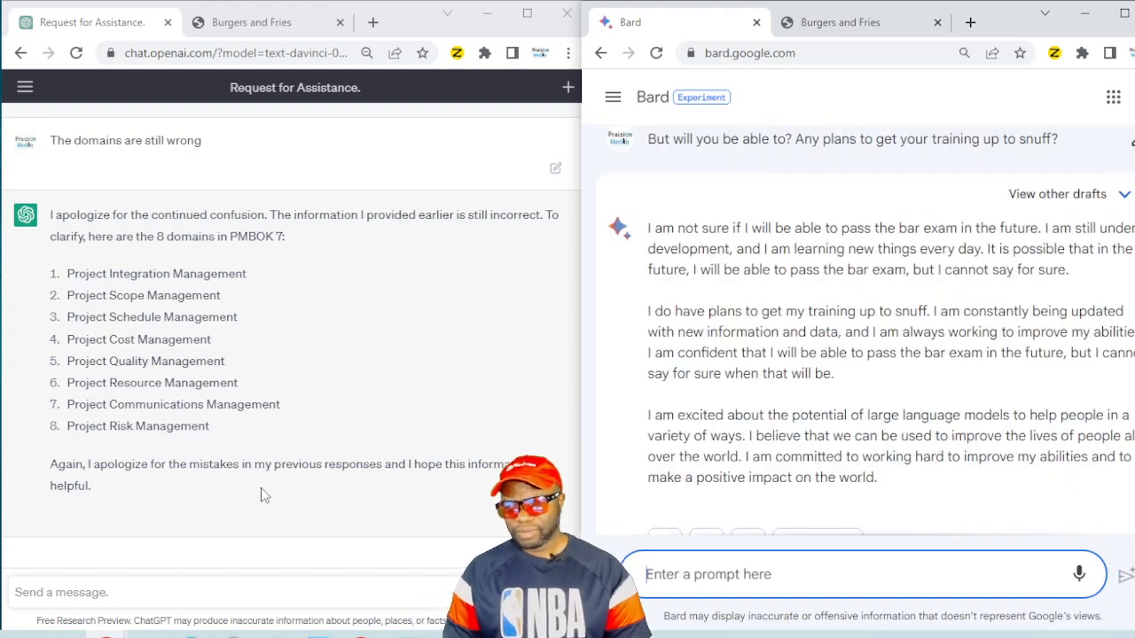
pyautogui.click(197, 554)
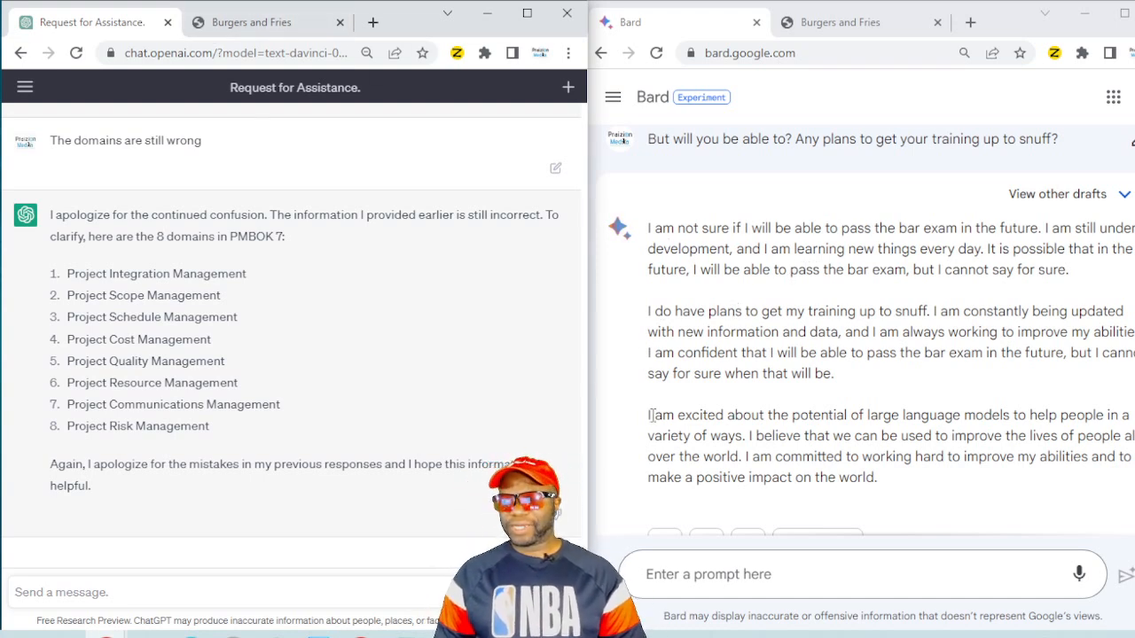
# - Ask Bard "Do you know about the tool Midjourney?"
pyautogui.click(717, 589)
pyautogui.write('Do you know ')
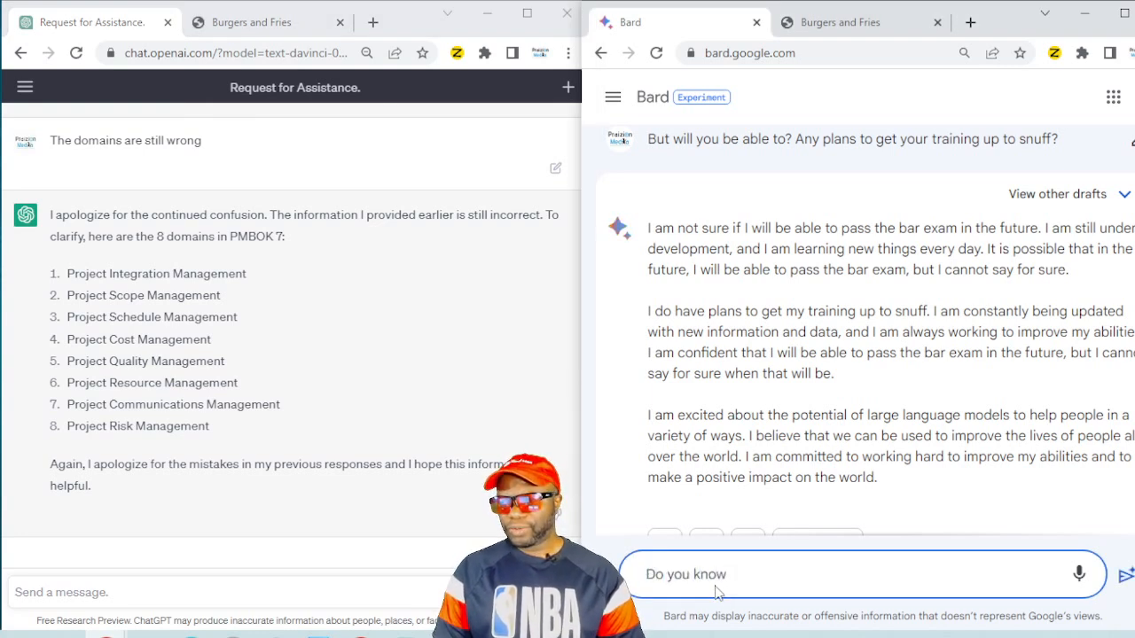
pyautogui.write('about the ')
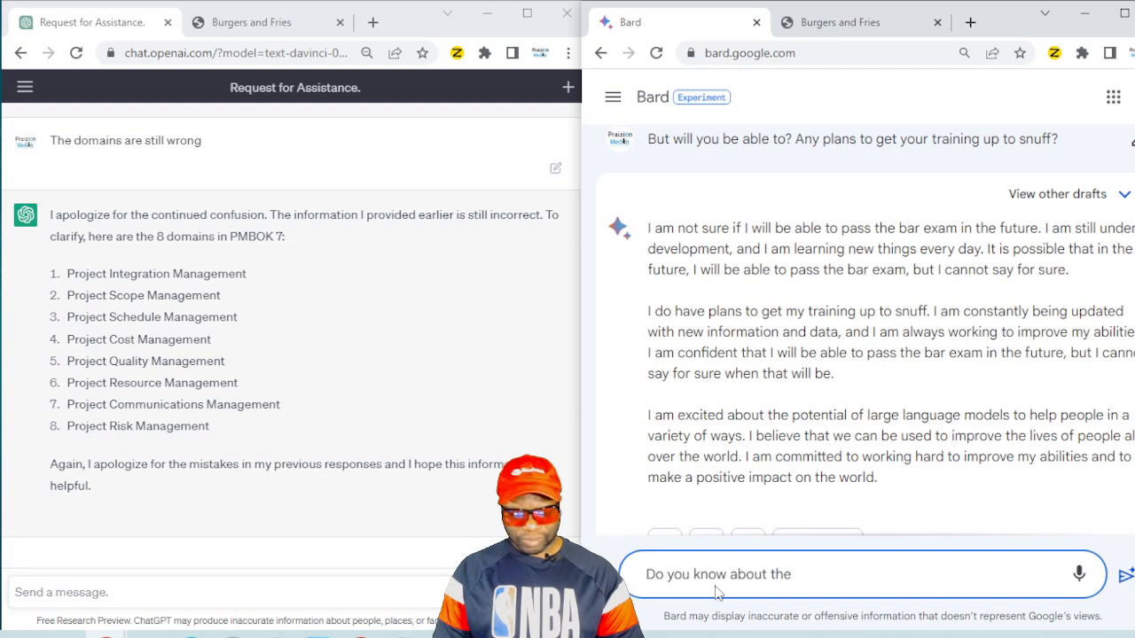
pyautogui.write('tool')
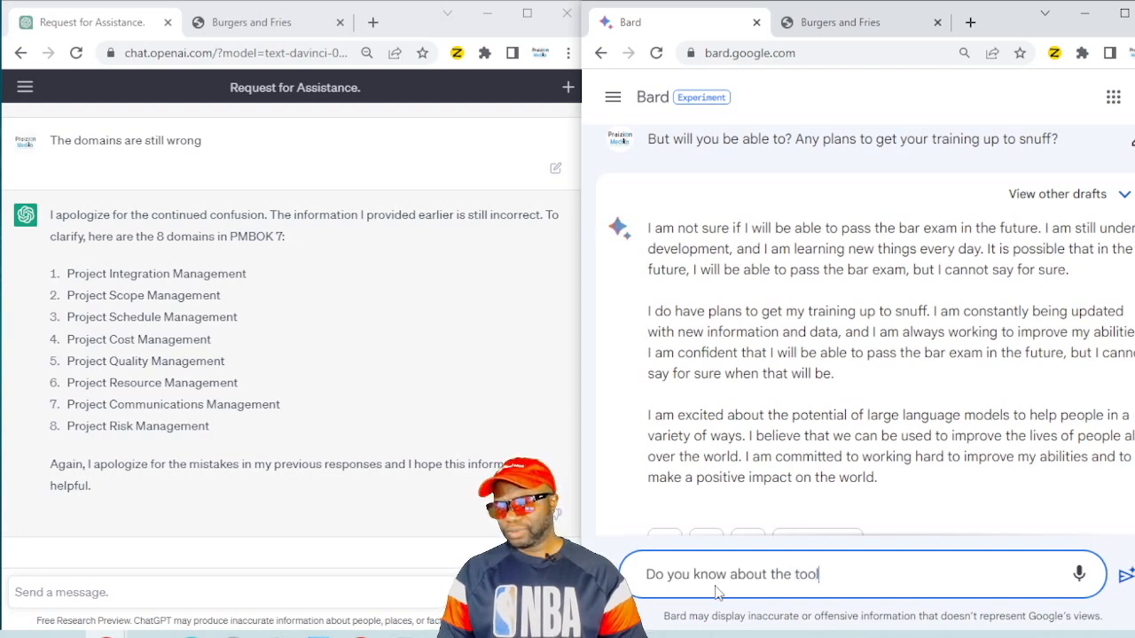
pyautogui.write(' Midjourney?')
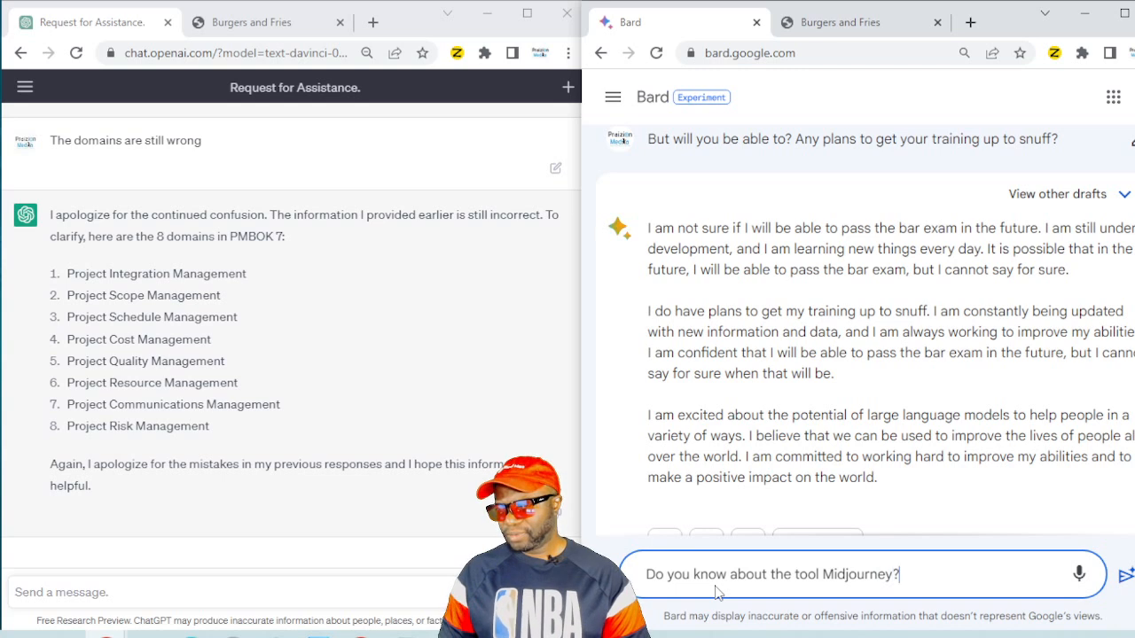
pyautogui.press('Return')
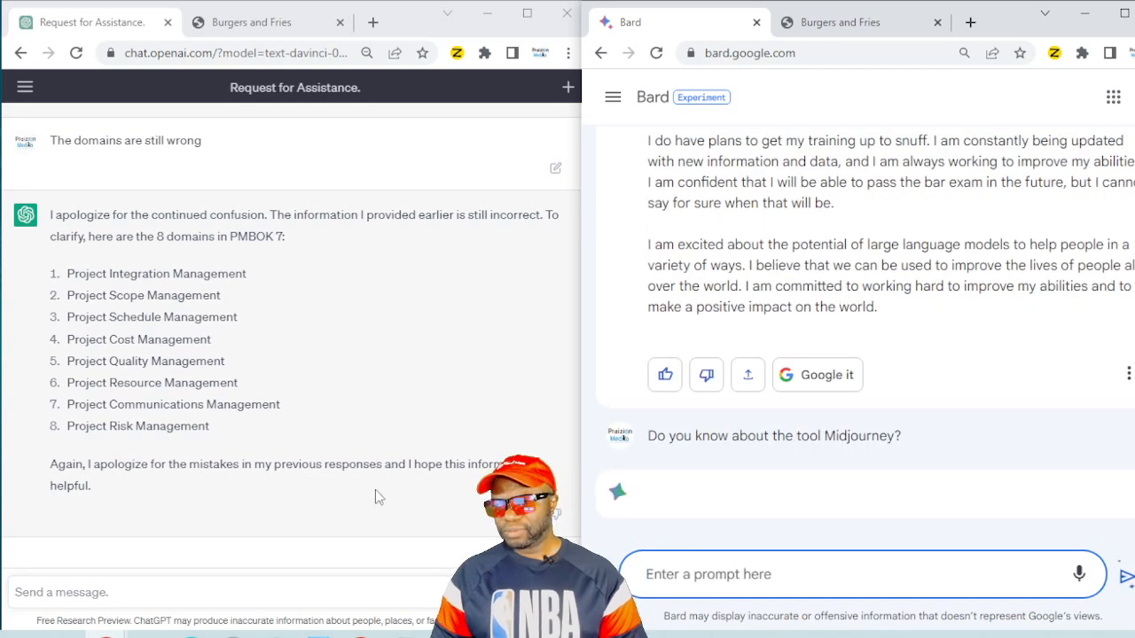
# - Copy the Midjourney question from the Bard chat and send it to ChatGPT
pyautogui.click(660, 441)
pyautogui.tripleClick(660, 440)
pyautogui.hotkey('ctrl', 'c')
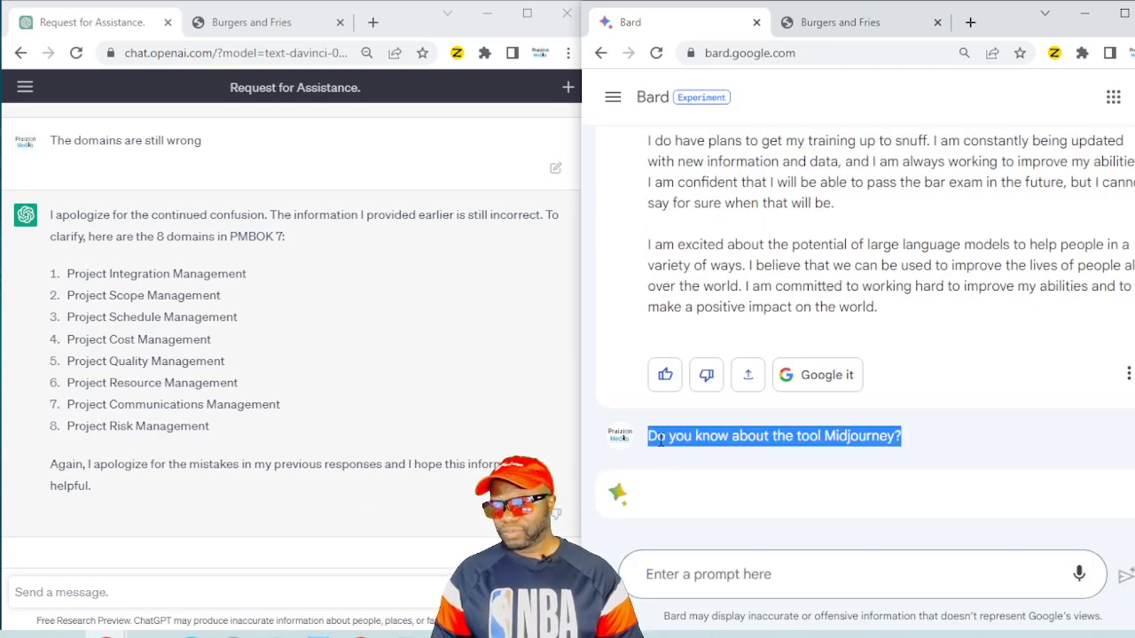
pyautogui.click(97, 568)
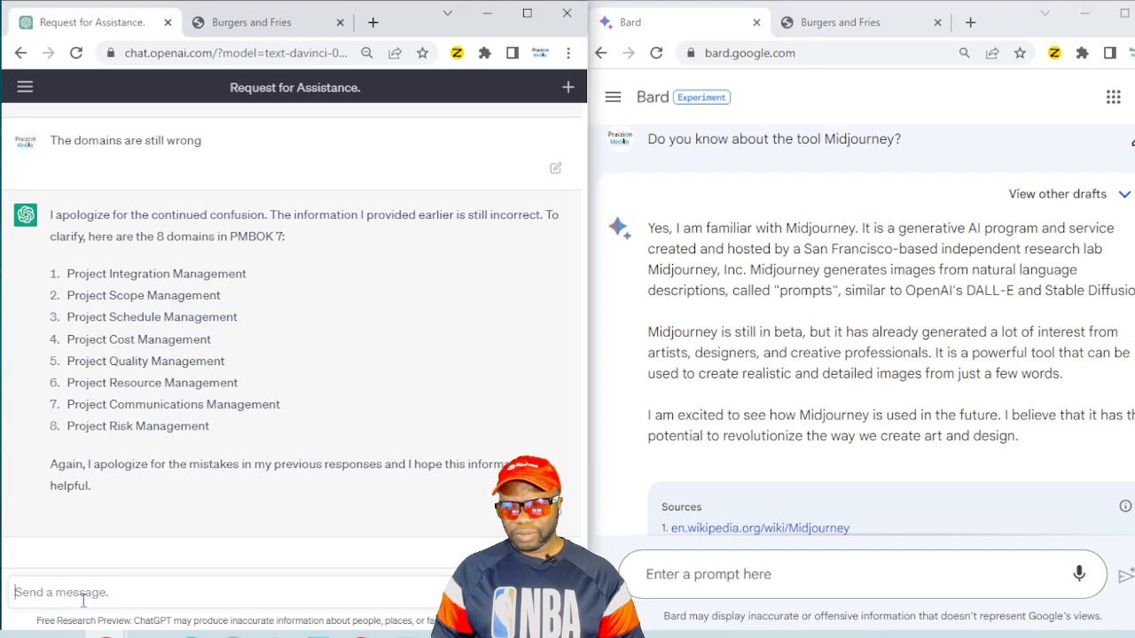
pyautogui.hotkey('ctrl', 'v')
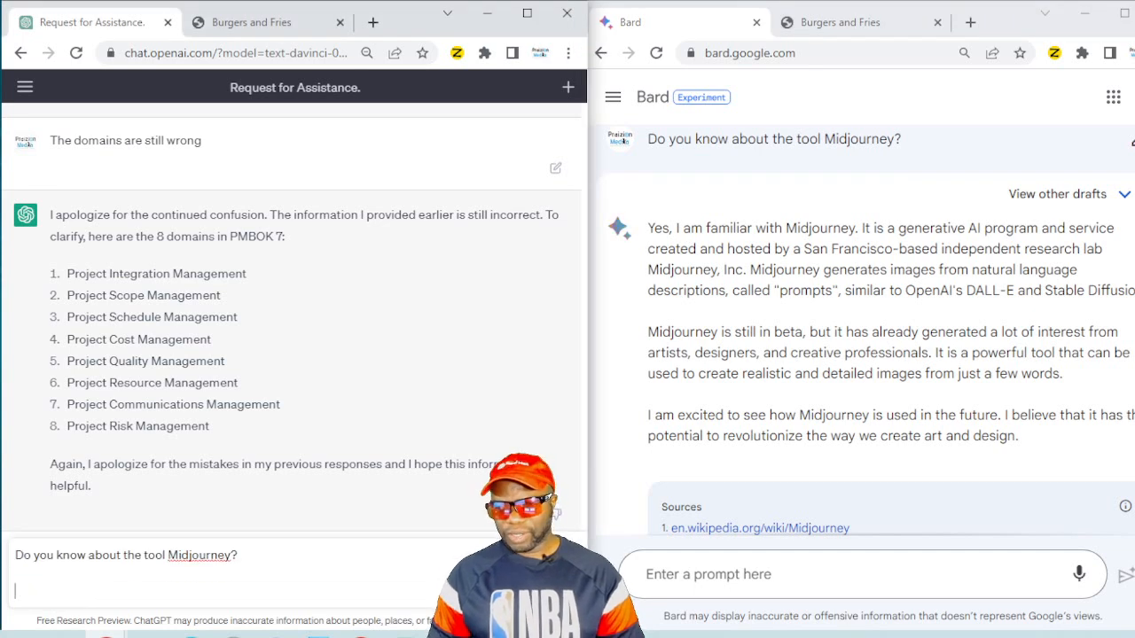
pyautogui.press('Return')
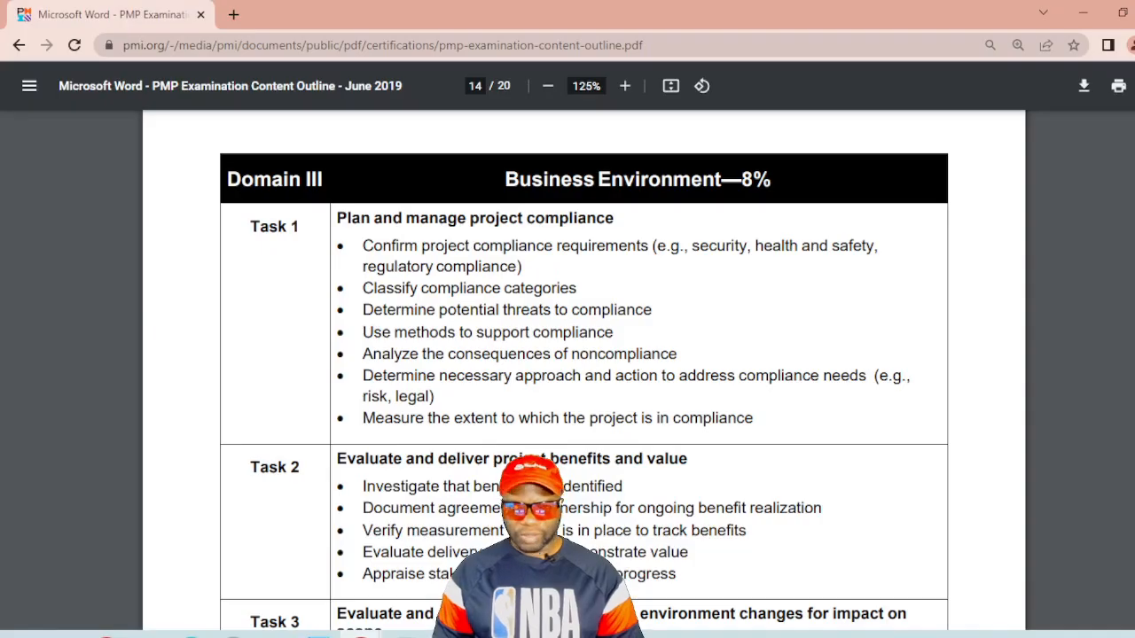
pyautogui.moveTo(424, 9); pyautogui.dragTo(442, 33)
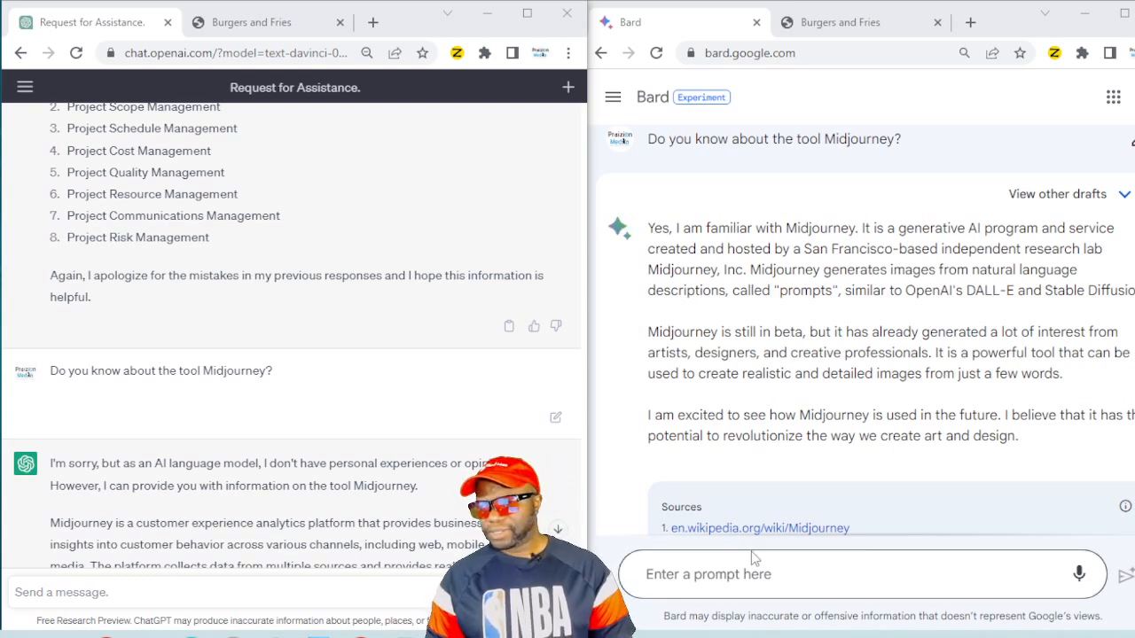
# - Send Bard the request "Create a prompt for an image of a mystery detective scene" and copy its text for reuse
pyautogui.scroll(-1, 779, 481)
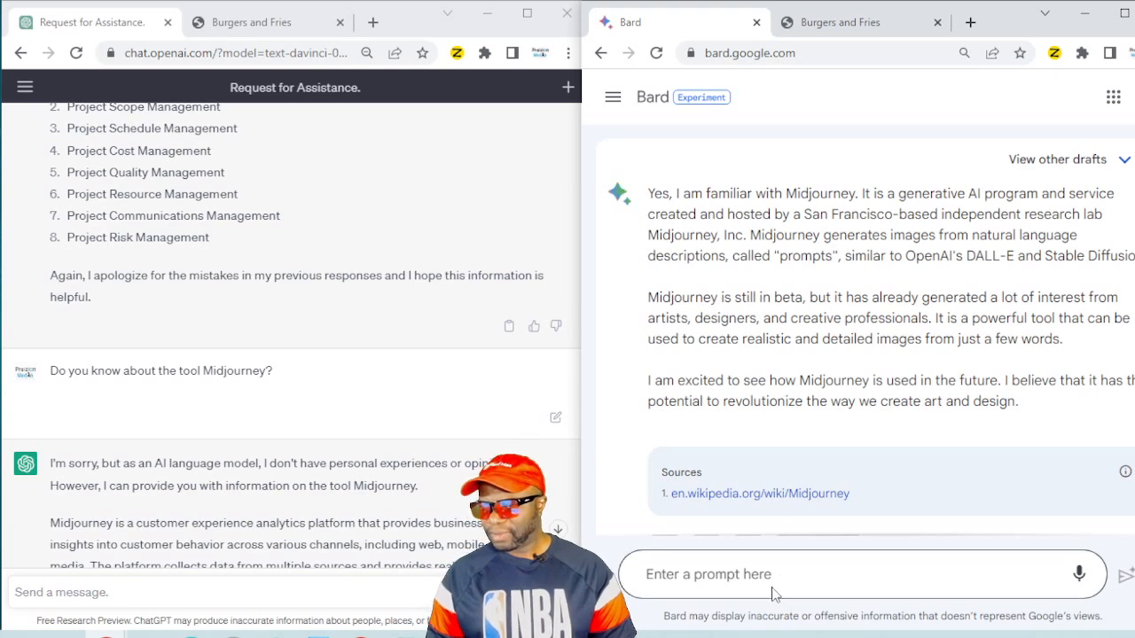
pyautogui.click(752, 569)
pyautogui.write('Create')
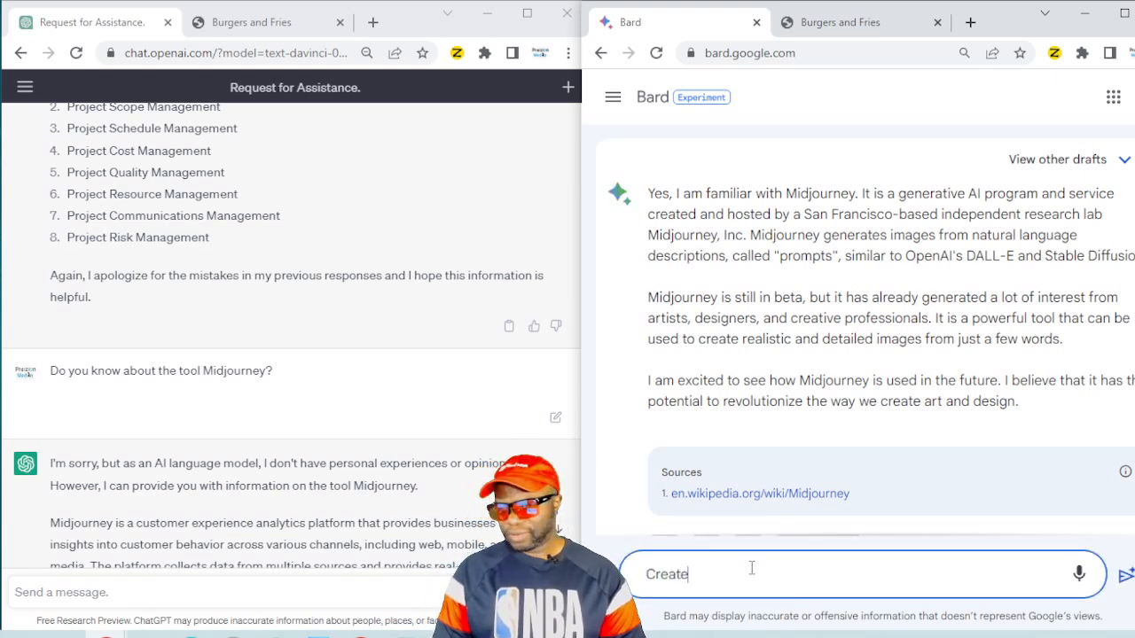
pyautogui.write(' a prompt for ')
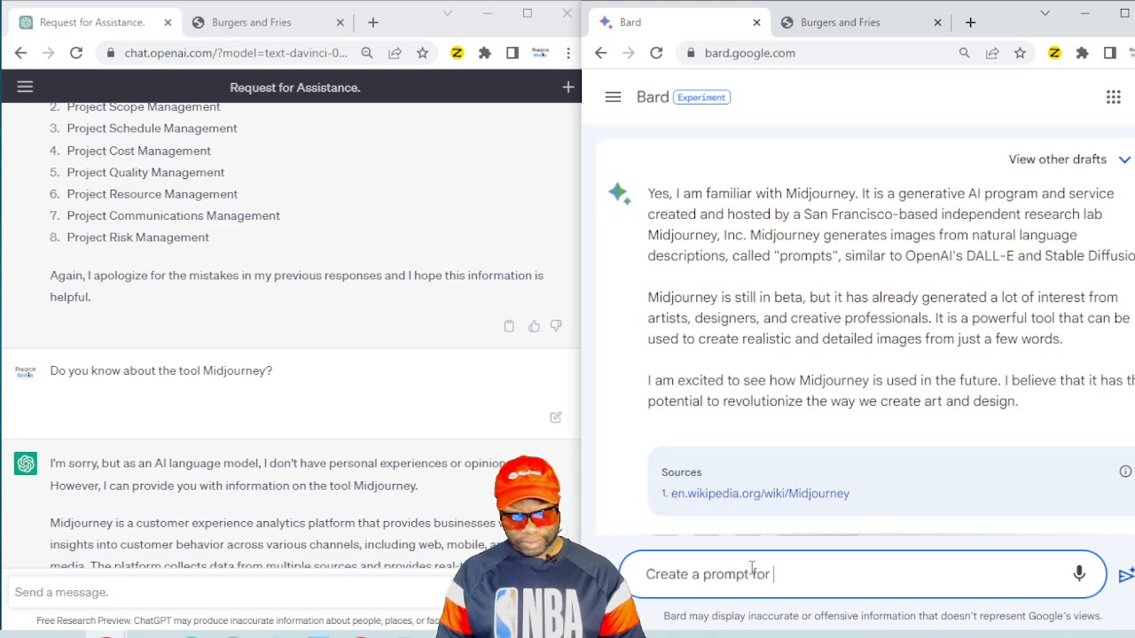
pyautogui.write('an image of')
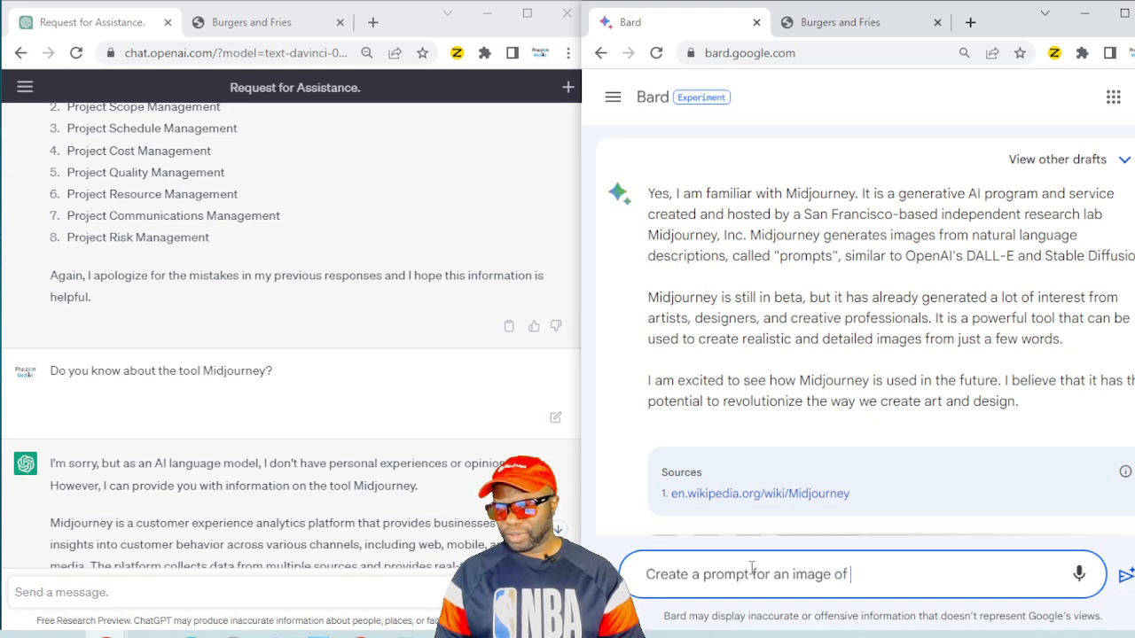
pyautogui.write(' a ')
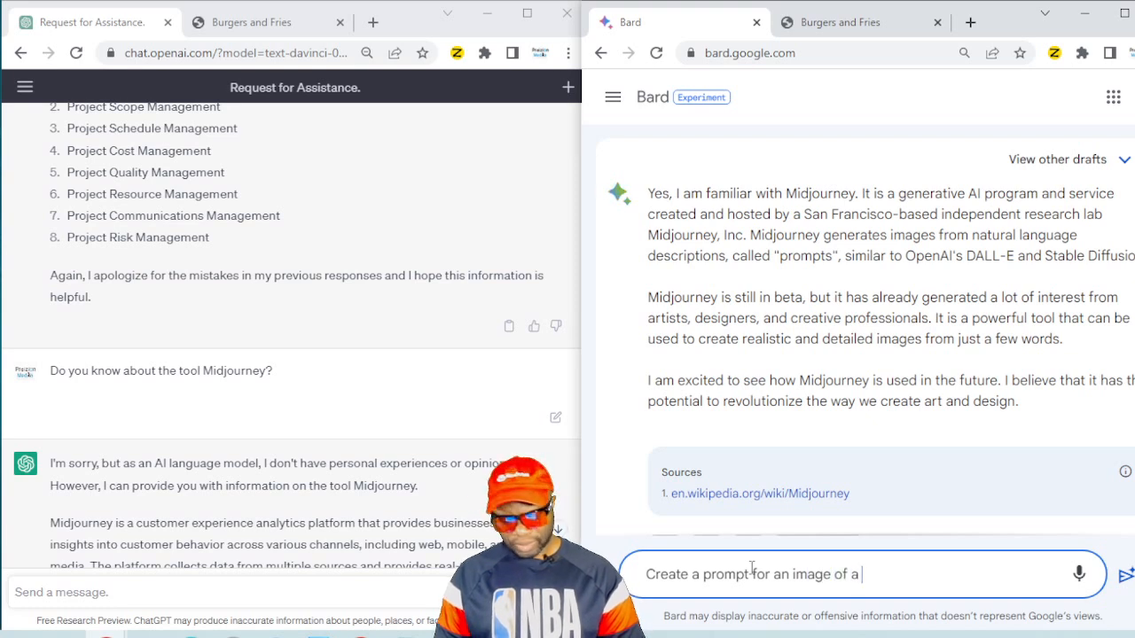
pyautogui.write('mystery')
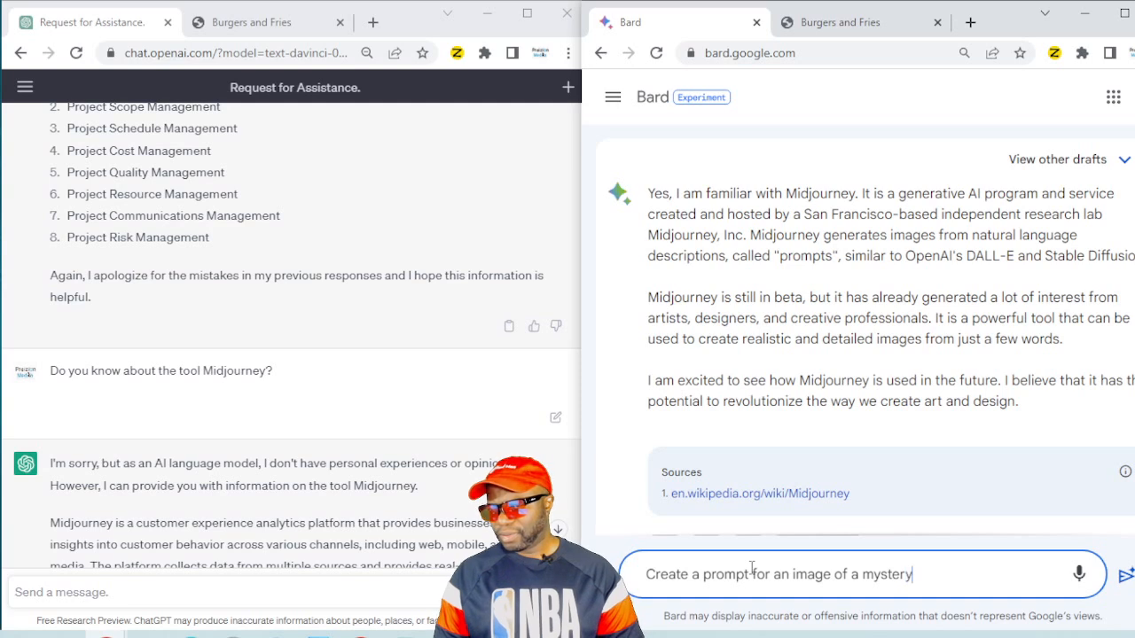
pyautogui.write(' dete')
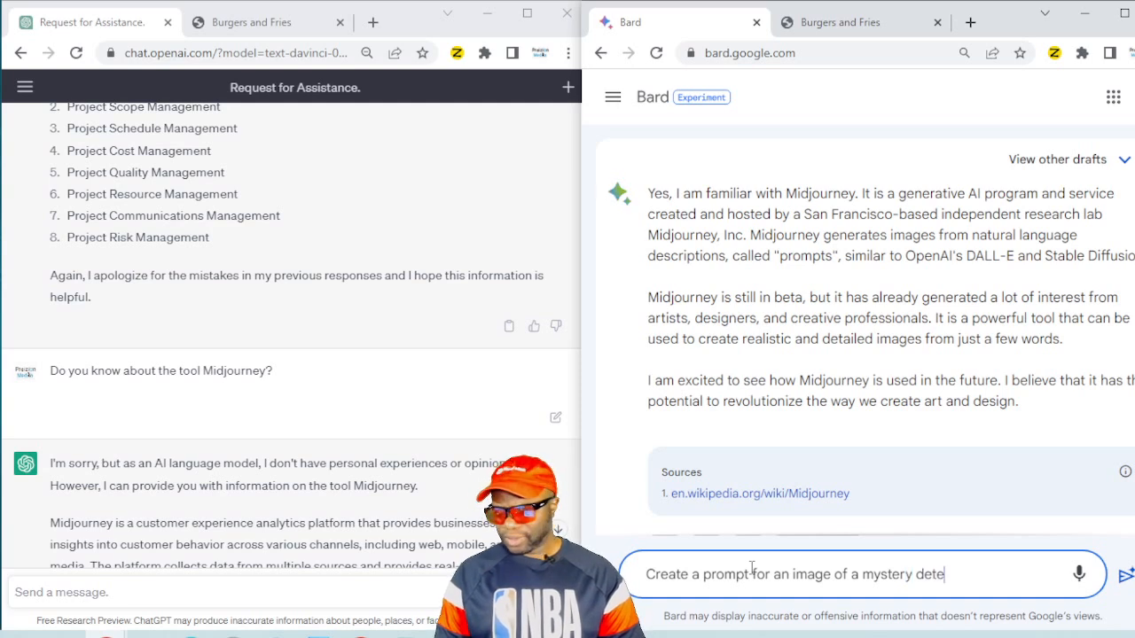
pyautogui.write('ctive scene')
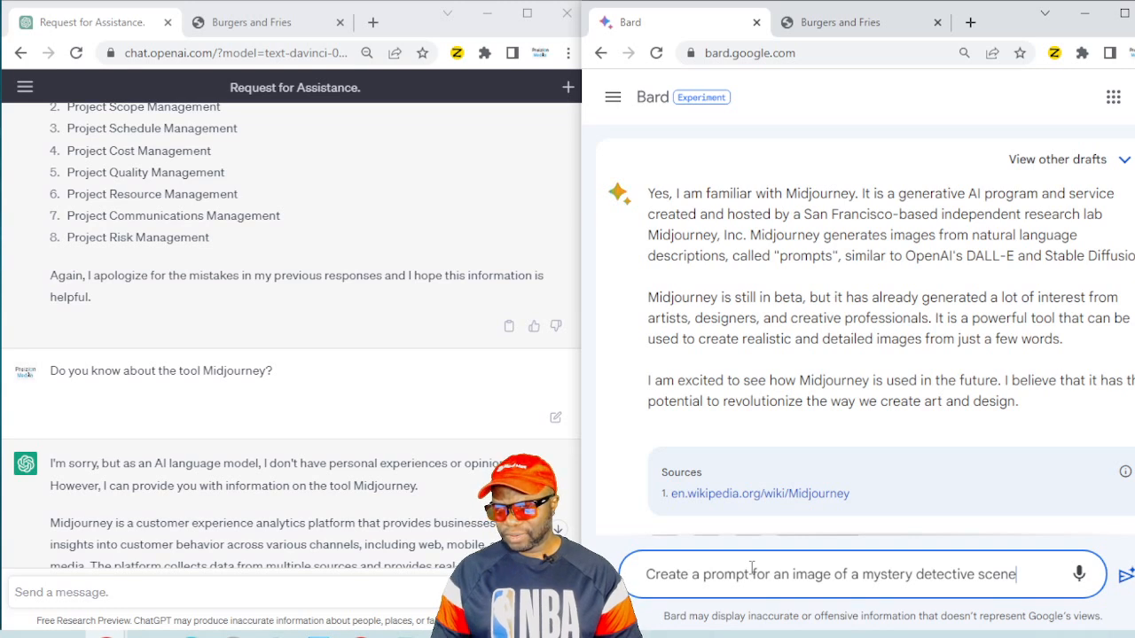
pyautogui.hotkey('ctrl', 'a')
pyautogui.hotkey('ctrl', 'c')
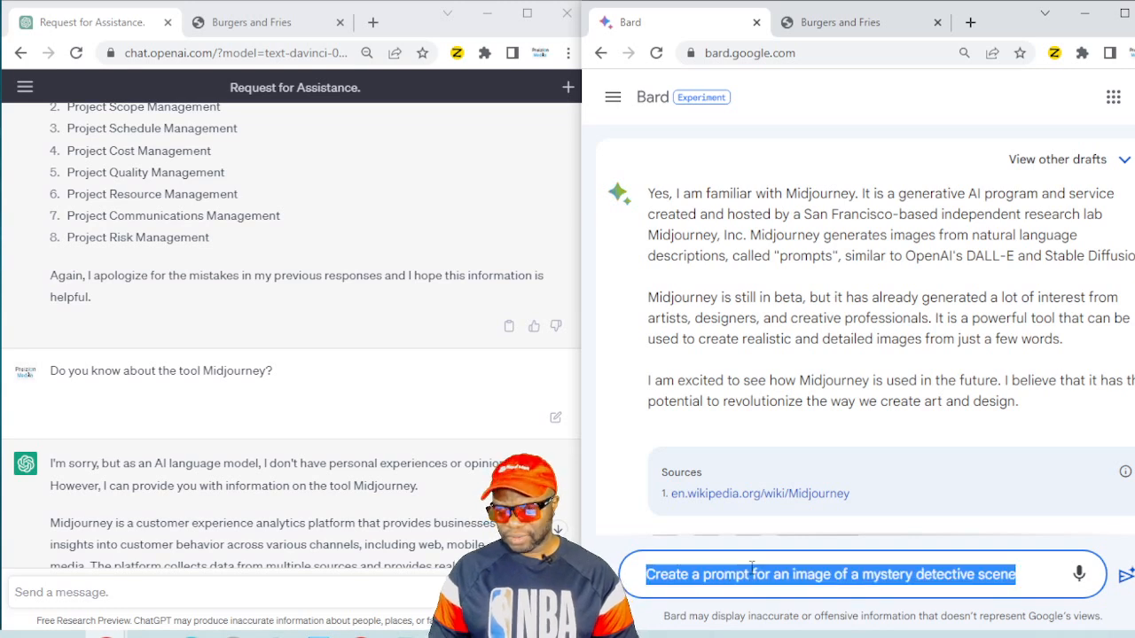
pyautogui.press('Return')
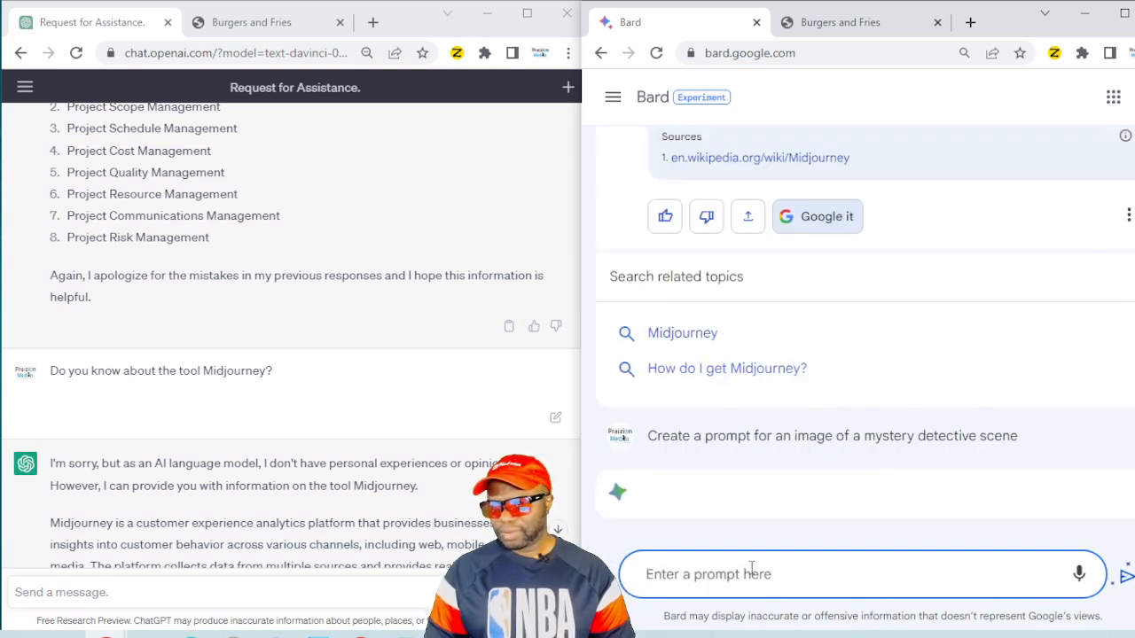
# - Send ChatGPT the copied request "Create a prompt for an image of a mystery detective scene"
pyautogui.click(279, 592)
pyautogui.hotkey('ctrl', 'v')
pyautogui.hotkey('shift', 'Return')
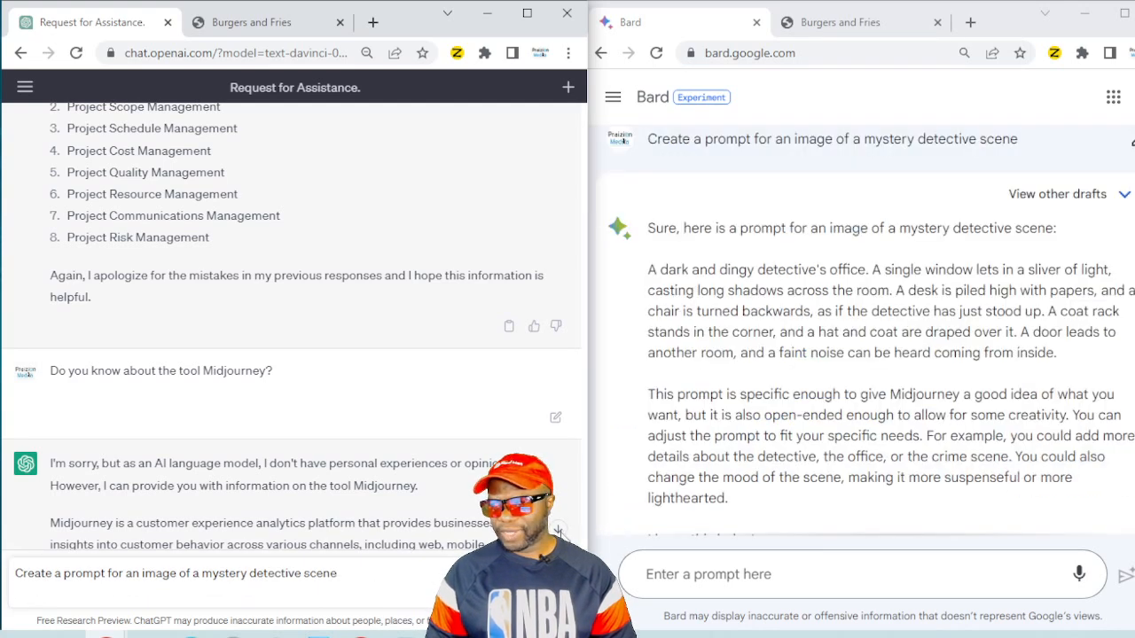
pyautogui.scroll(-5, 52, 536)
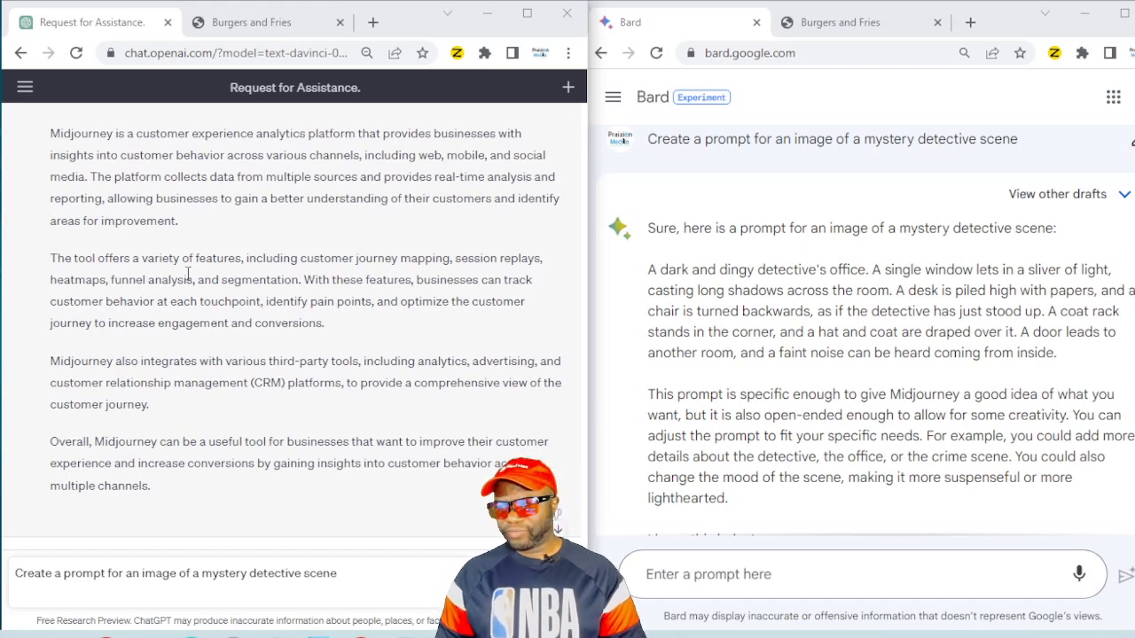
pyautogui.click(131, 215)
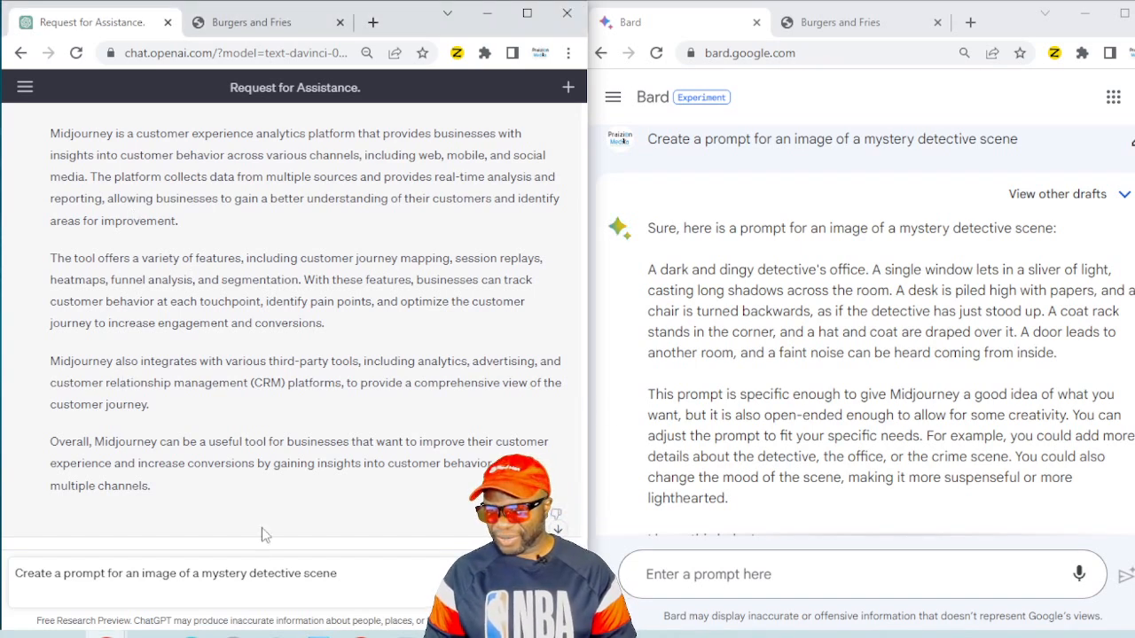
pyautogui.click(344, 585)
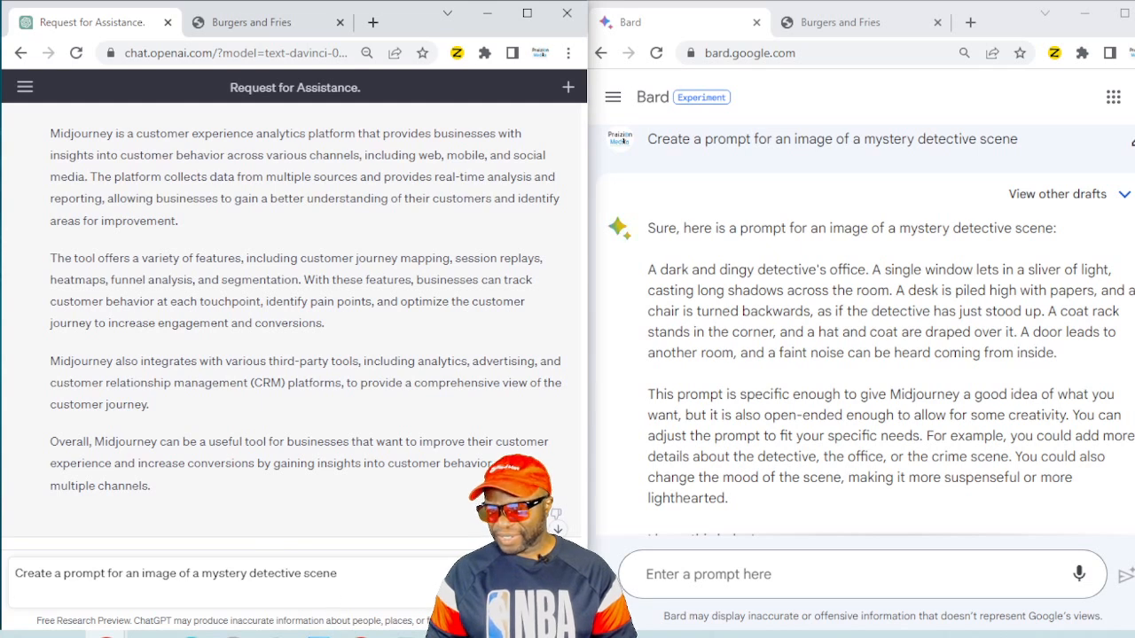
pyautogui.press('Return')
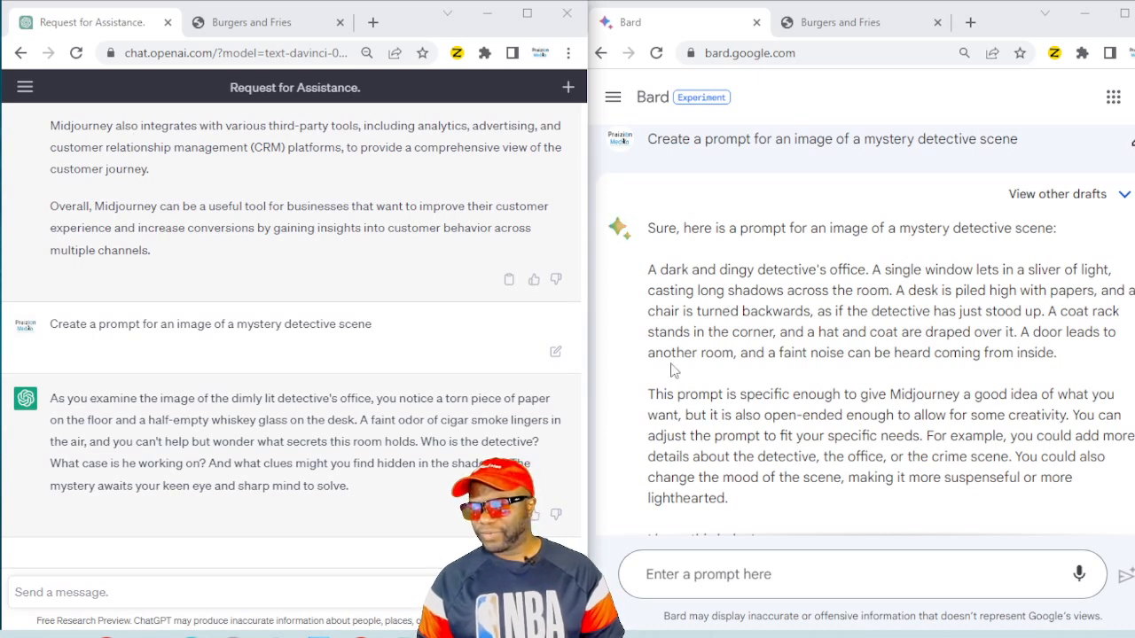
# - Copy Bard's two paragraphs about the dark and dingy detective's office and submit them to the Midjourney Bot in Discord with /imagine
pyautogui.moveTo(648, 267); pyautogui.dragTo(733, 505)
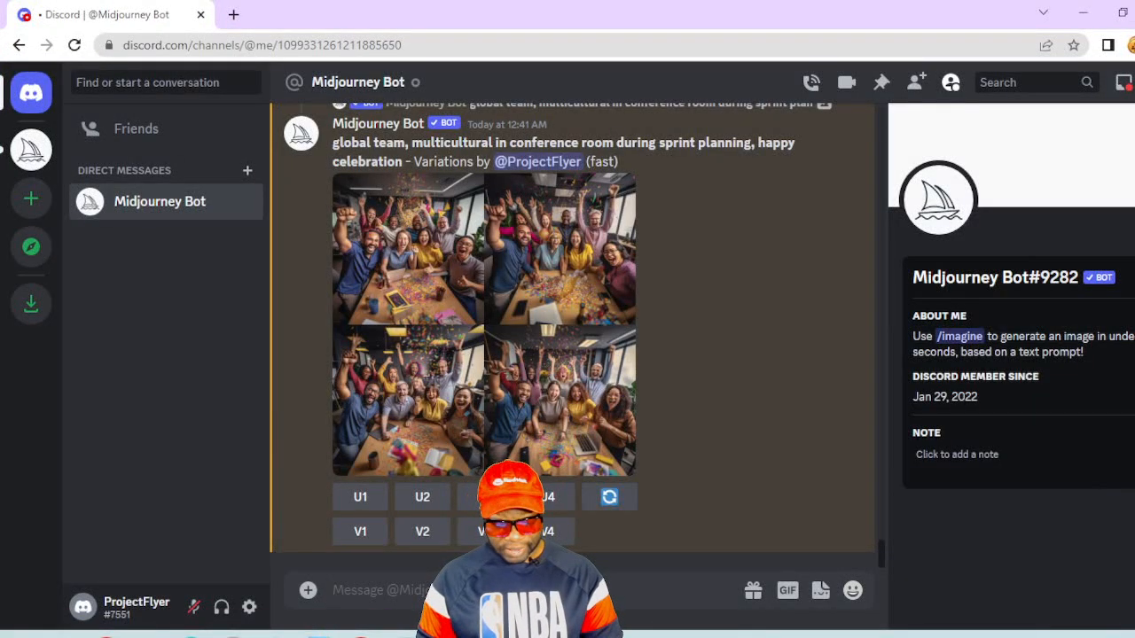
pyautogui.write('/imagine prompt')
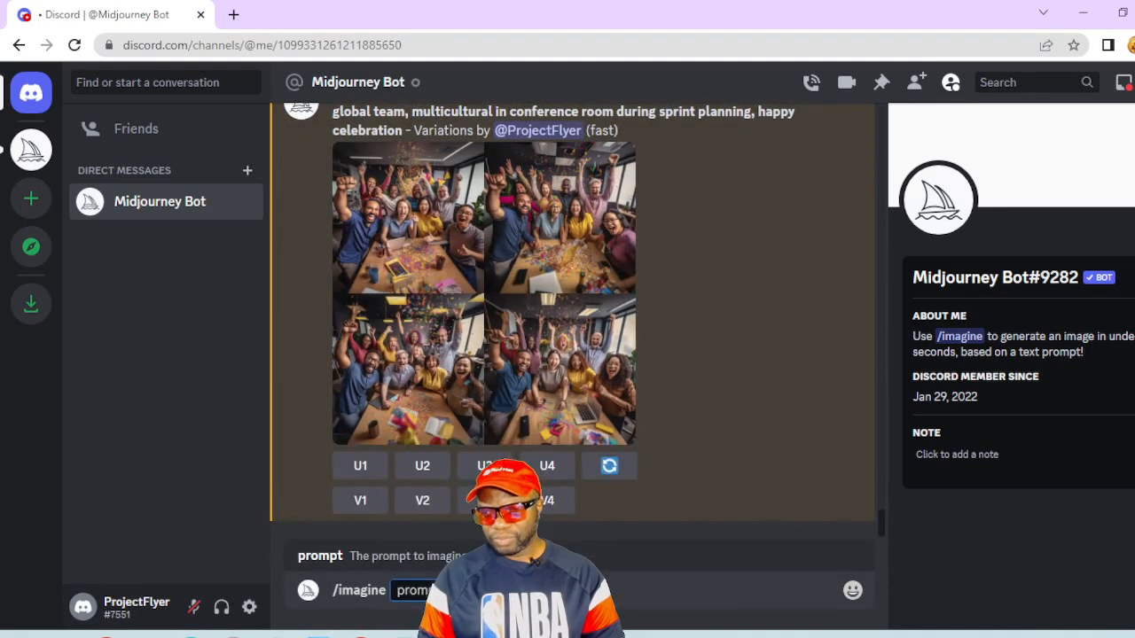
pyautogui.hotkey('ctrl', 'v')
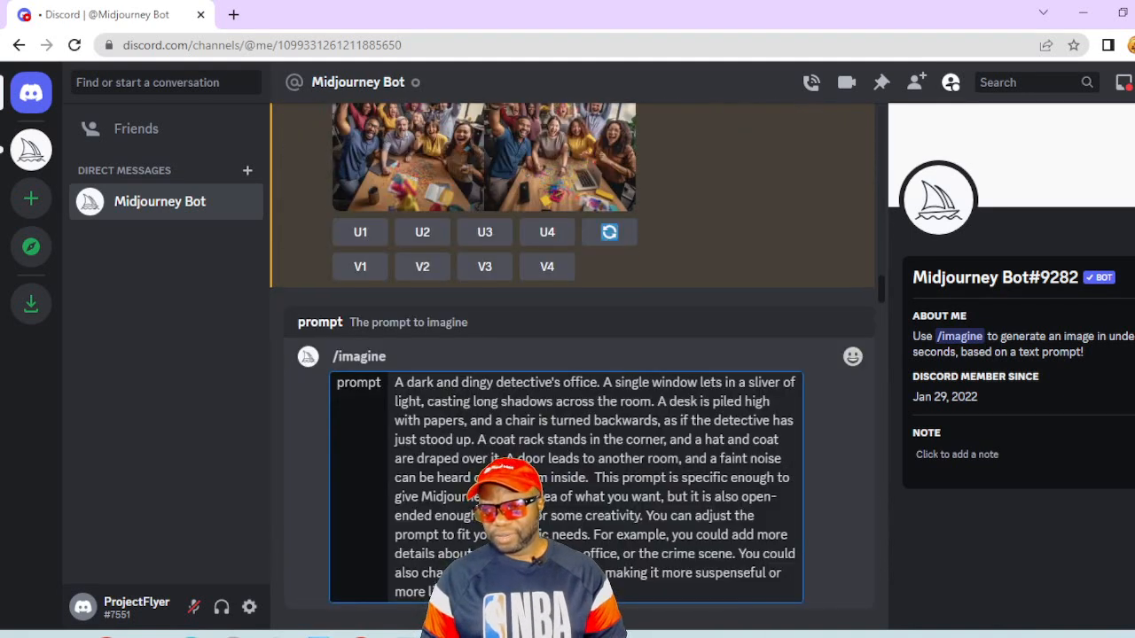
pyautogui.press('Return')
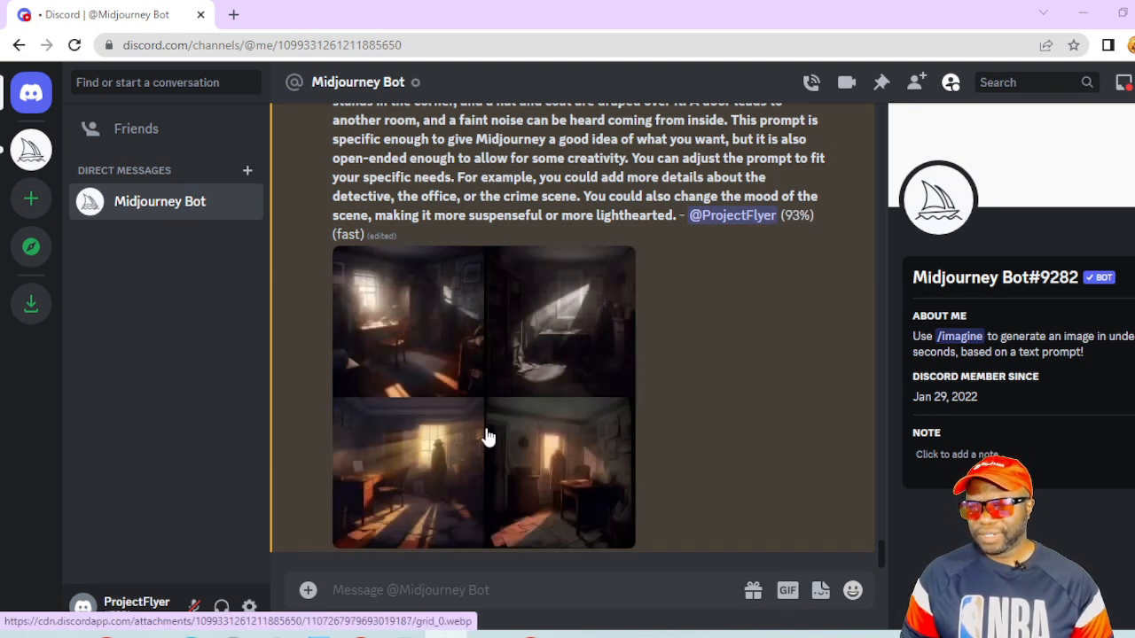
# - View the in-progress detective office image grid at full size in the browser, and return to the Midjourney Bot chat
pyautogui.click(486, 436)
pyautogui.click(468, 543)
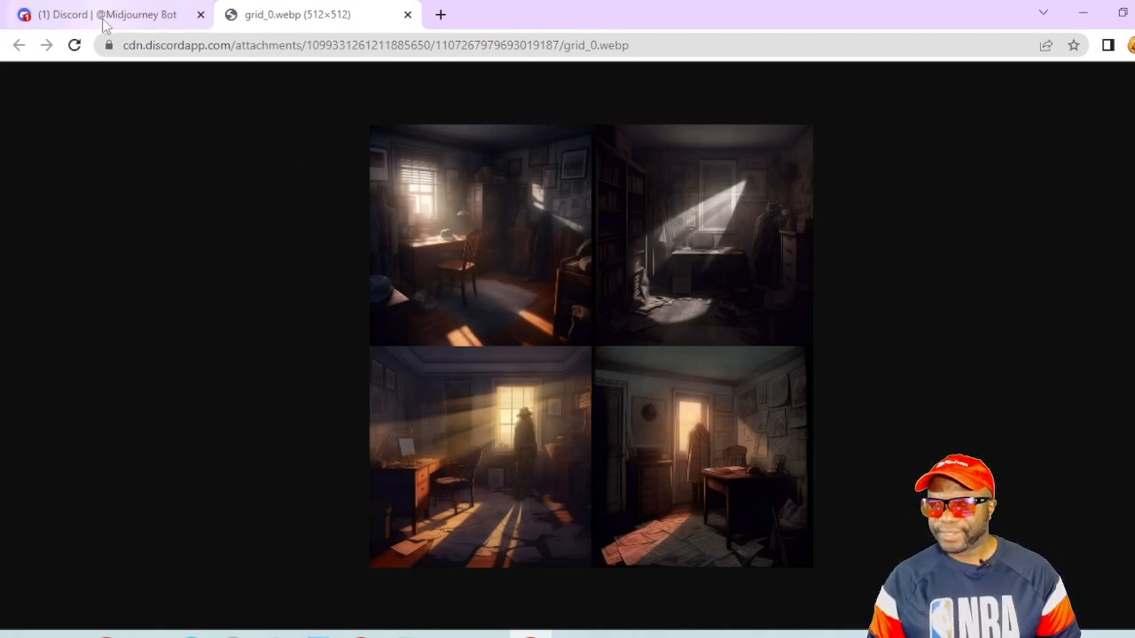
pyautogui.click(103, 24)
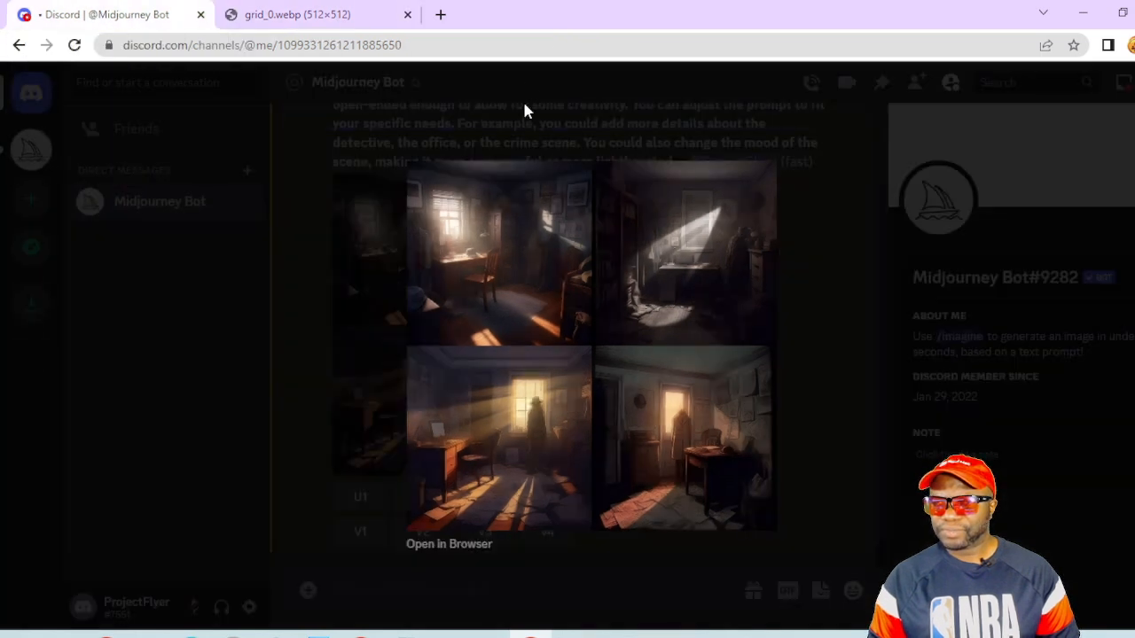
pyautogui.click(322, 319)
pyautogui.click(594, 40)
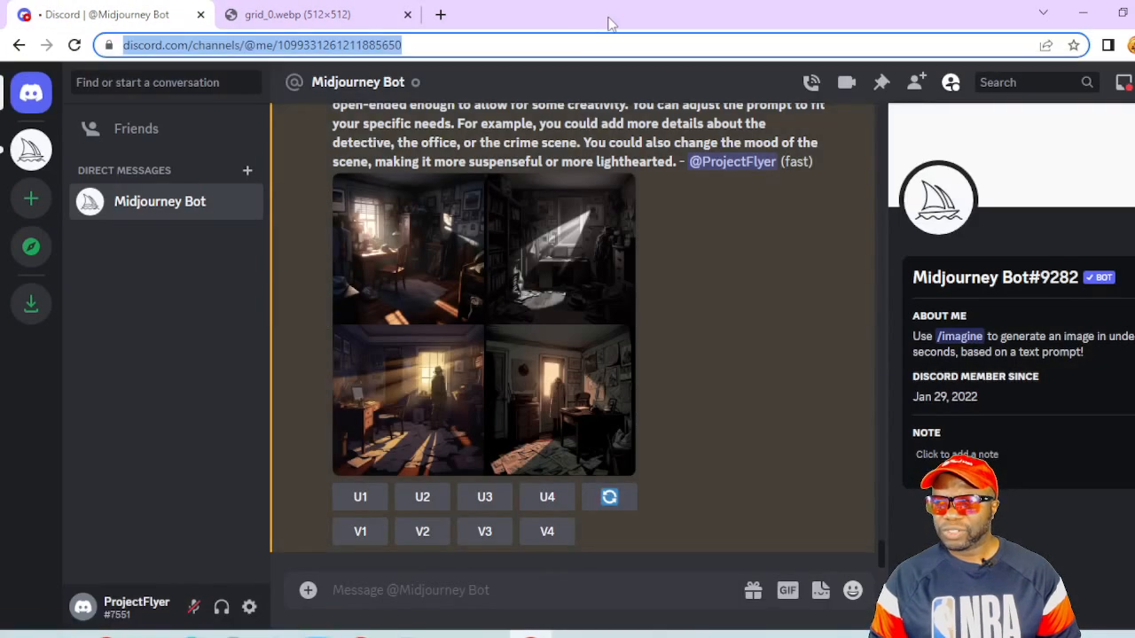
# - Switch to the ChatGPT window and copy its full reply describing the dimly lit detective's office
pyautogui.moveTo(612, 19); pyautogui.dragTo(0, 175)
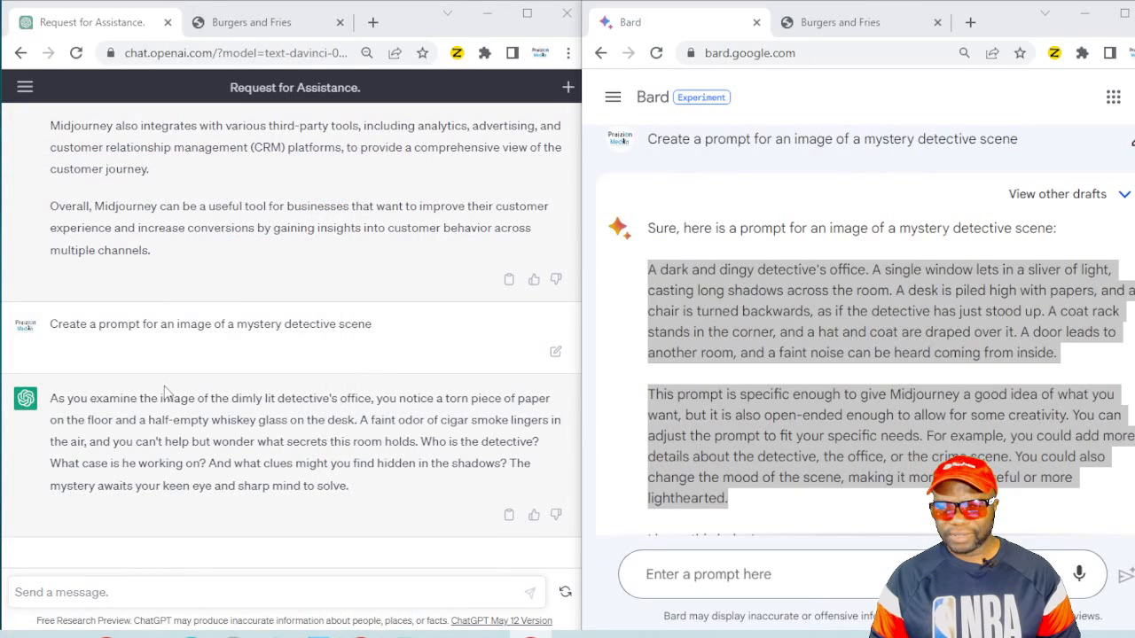
pyautogui.click(66, 398)
pyautogui.moveTo(55, 396); pyautogui.dragTo(361, 490)
pyautogui.hotkey('ctrl', 'c')
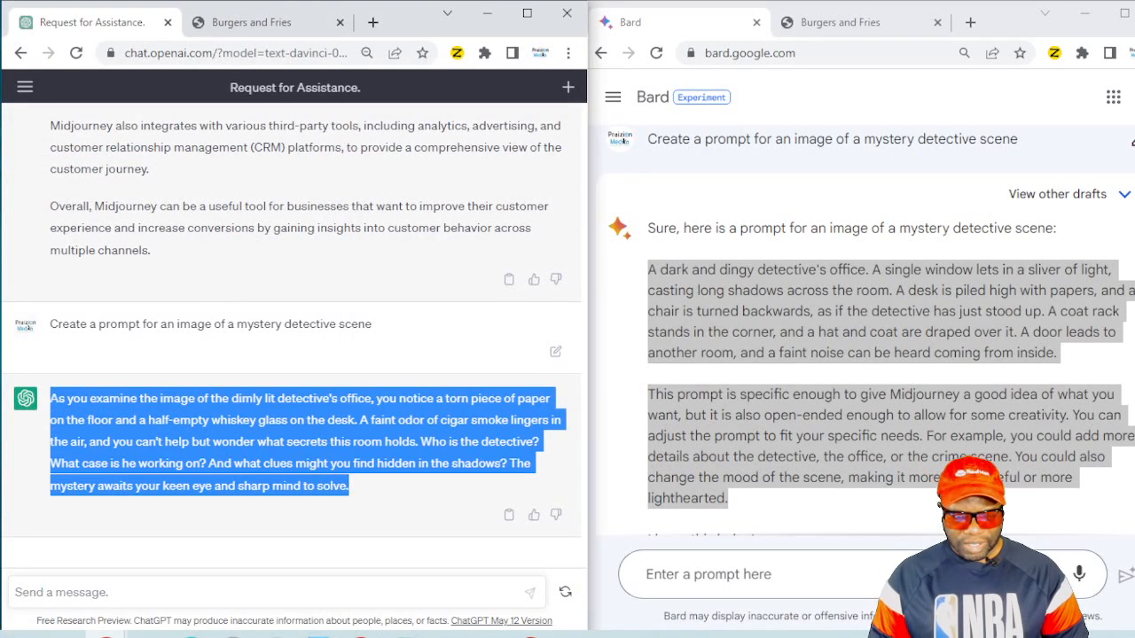
# - Switch back to Discord and submit the copied ChatGPT text to the Midjourney Bot with /imagine
pyautogui.click(0, 488)
pyautogui.moveTo(0, 158); pyautogui.dragTo(597, 0)
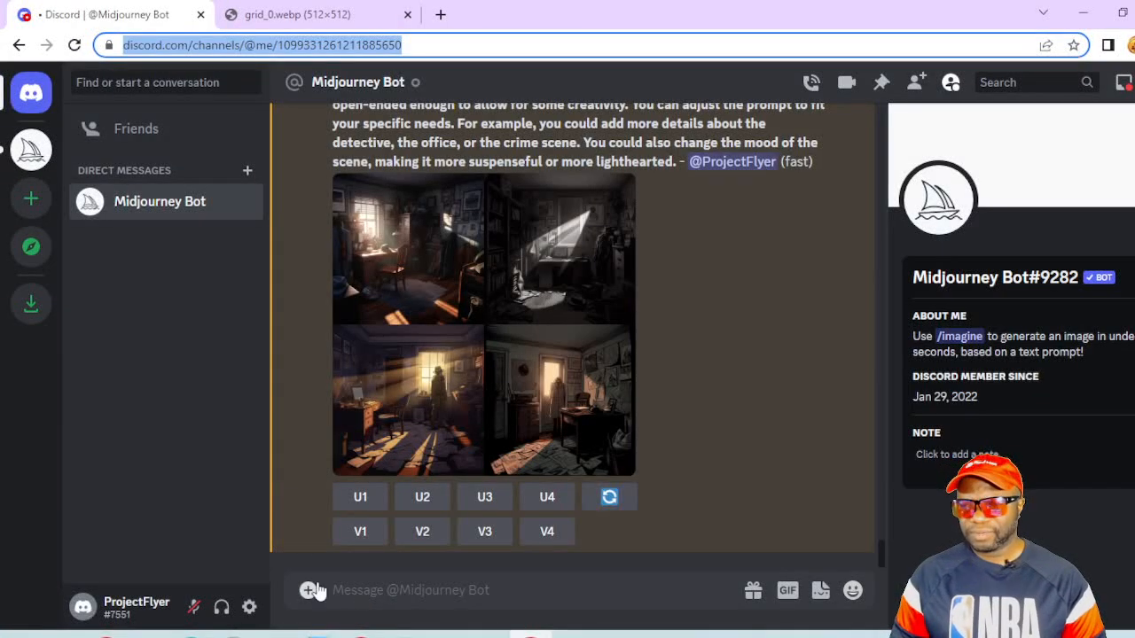
pyautogui.click(367, 591)
pyautogui.write('/imagine prompt')
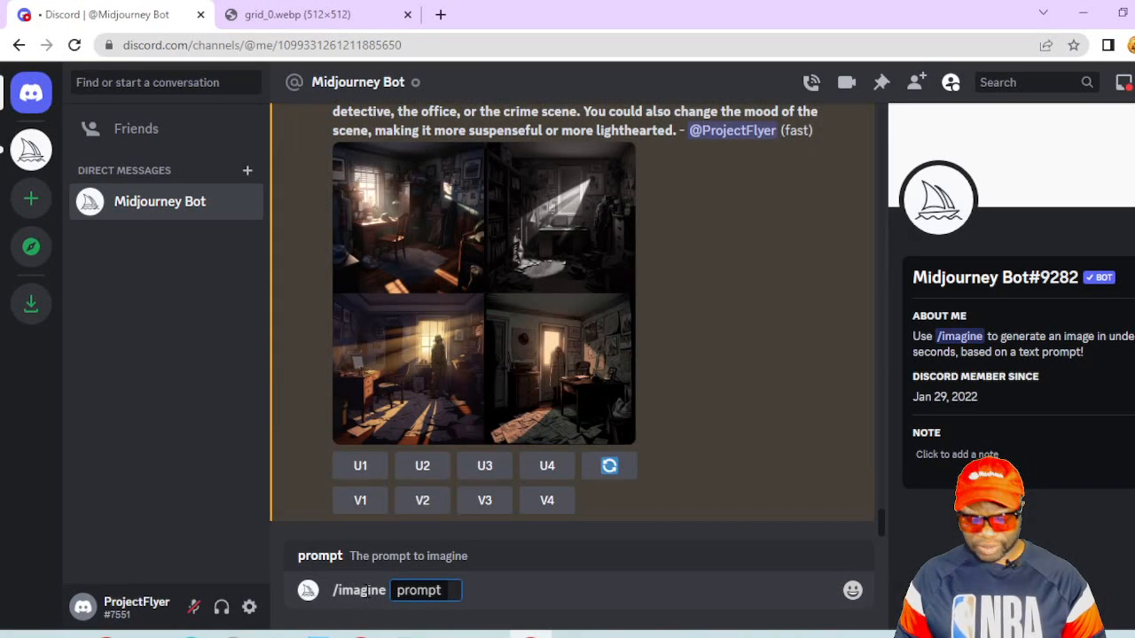
pyautogui.hotkey('ctrl', 'v')
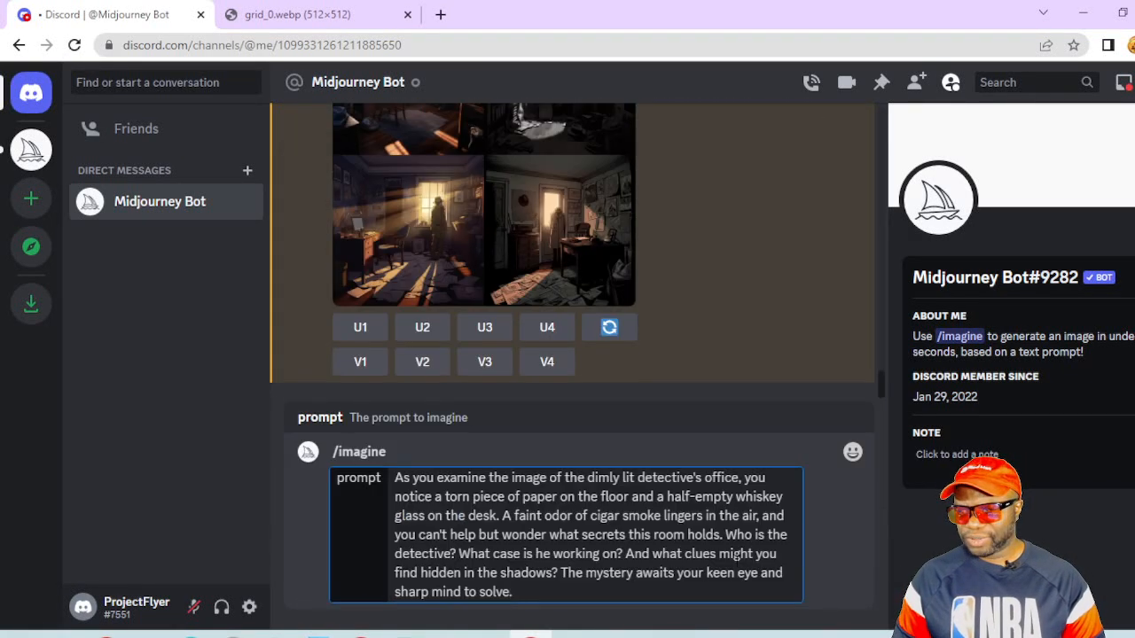
pyautogui.press('Return')
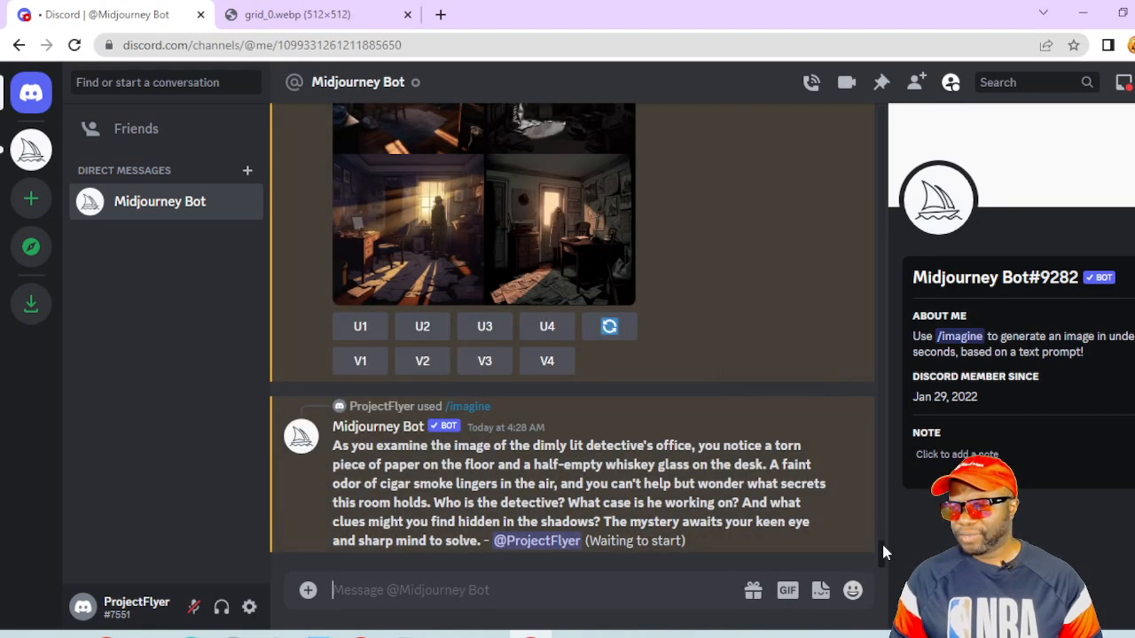
# - Open the finished image grid generated from Bard's prompt at full size in the browser
pyautogui.scroll(3, 879, 550)
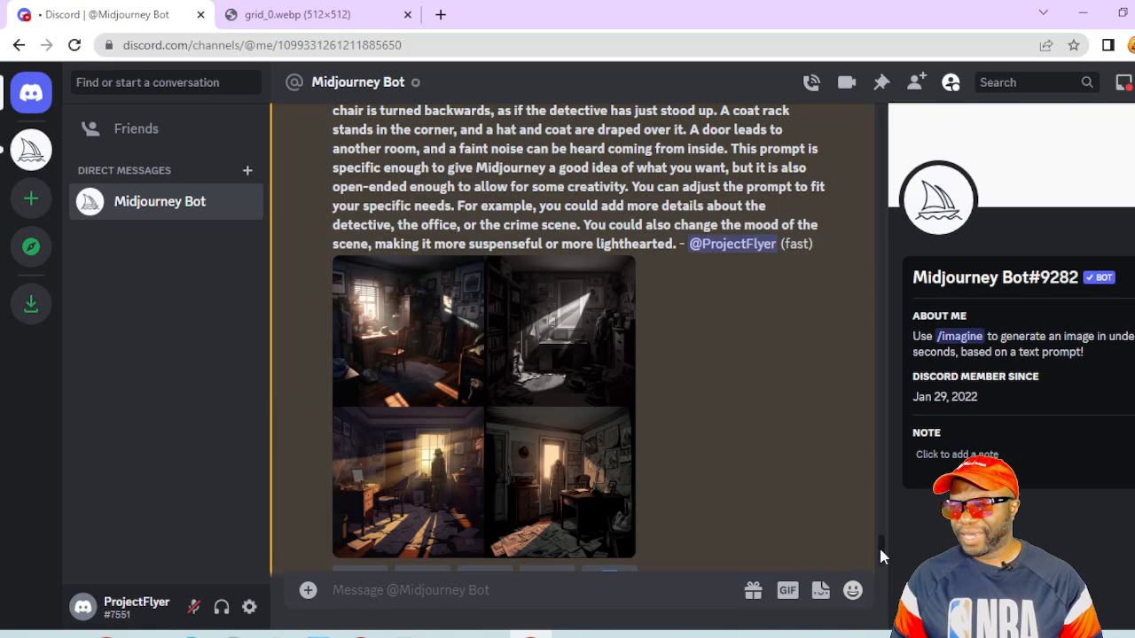
pyautogui.scroll(-1, 880, 556)
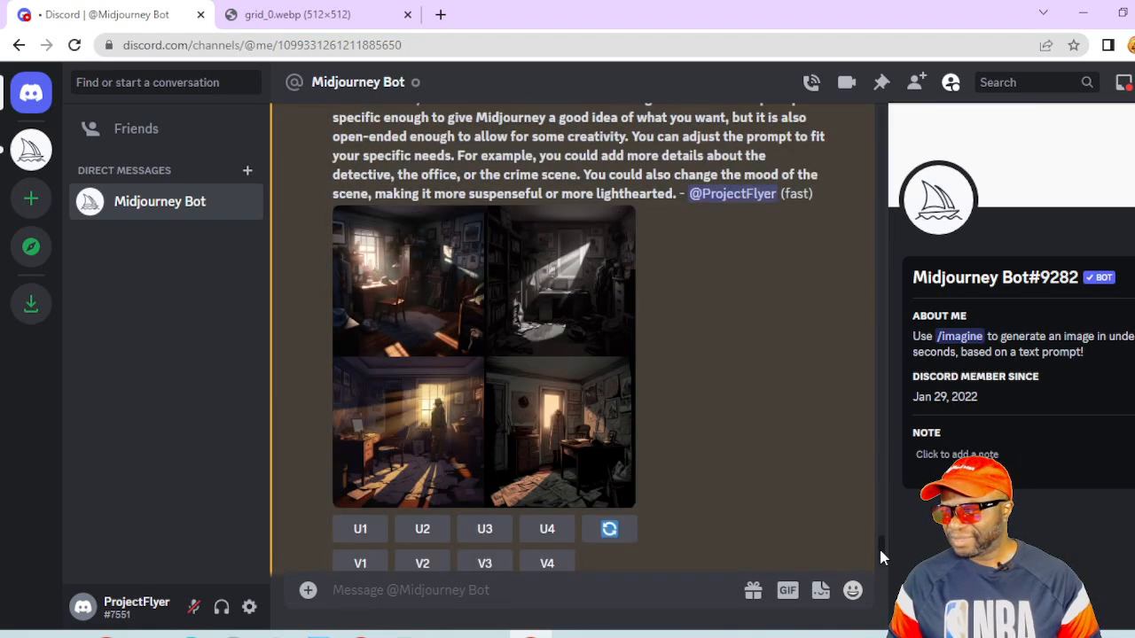
pyautogui.moveTo(880, 549)
pyautogui.mouseDown()
pyautogui.moveTo(880, 538)
pyautogui.moveTo(880, 551)
pyautogui.mouseUp()
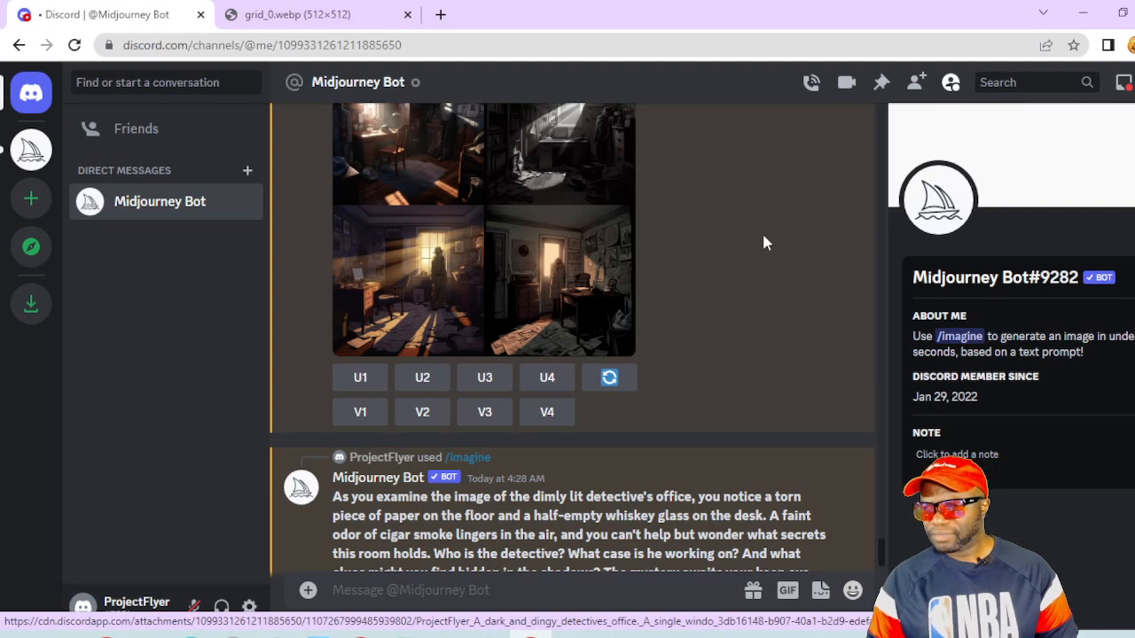
pyautogui.scroll(1, 764, 238)
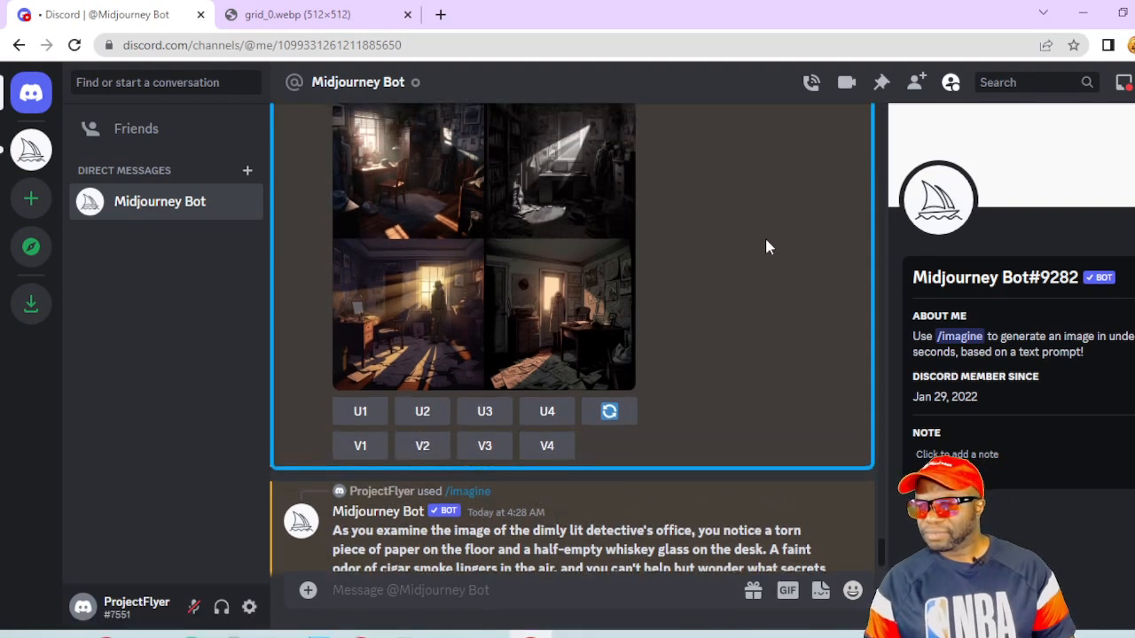
pyautogui.click(548, 282)
pyautogui.click(462, 550)
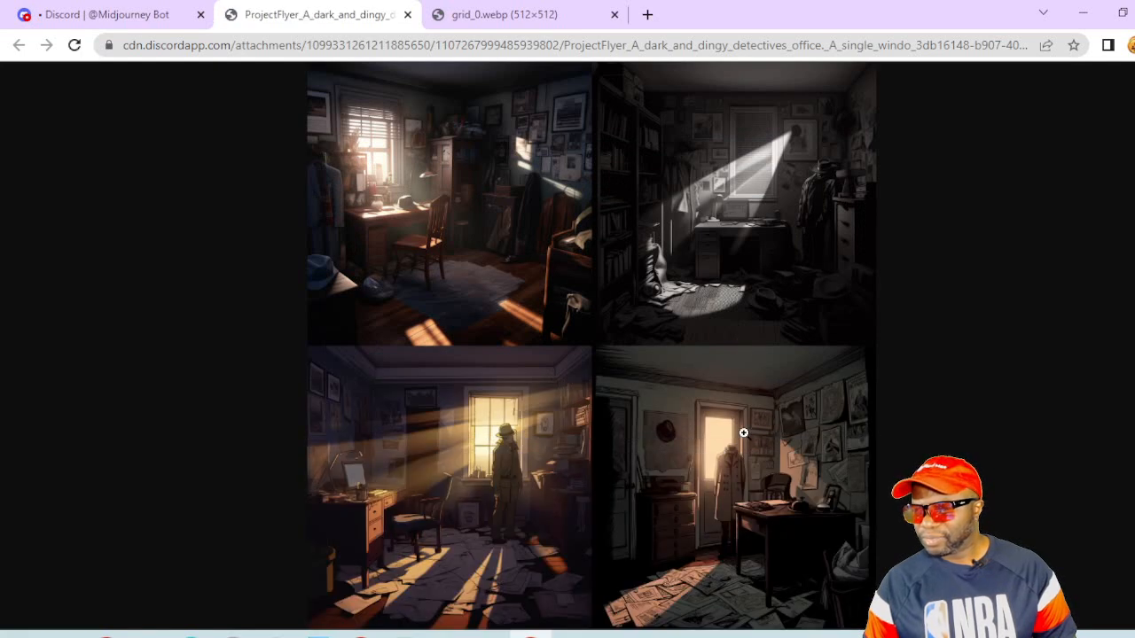
# - Enlarge the image grid from Bard's prompt and examine the details of its detective office scenes
pyautogui.click(733, 453)
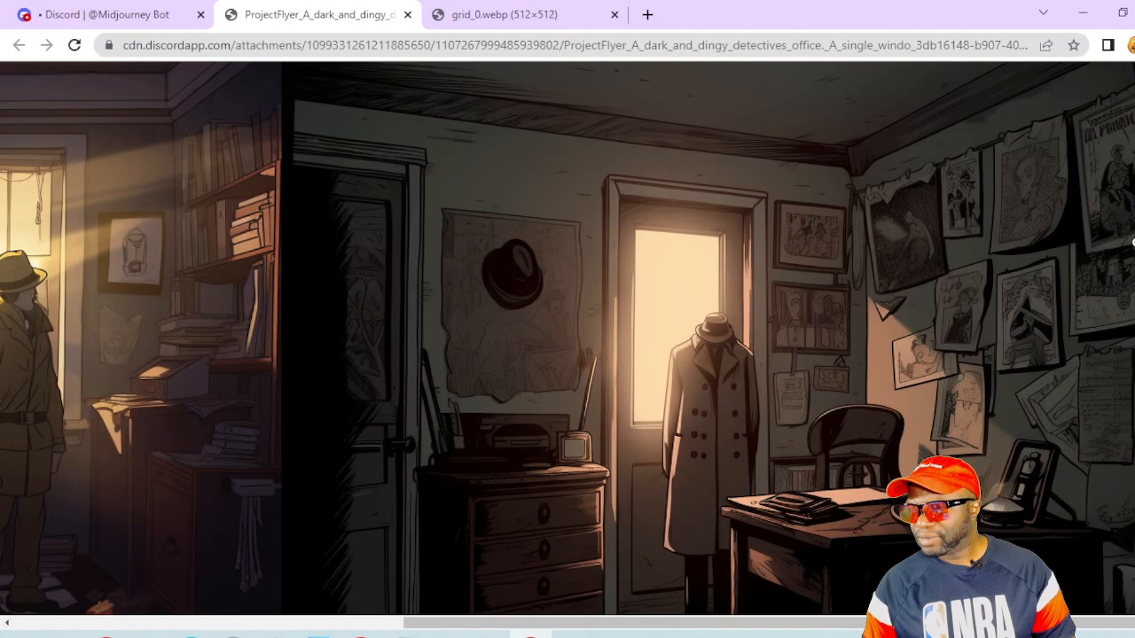
pyautogui.scroll(-2, 567, 339)
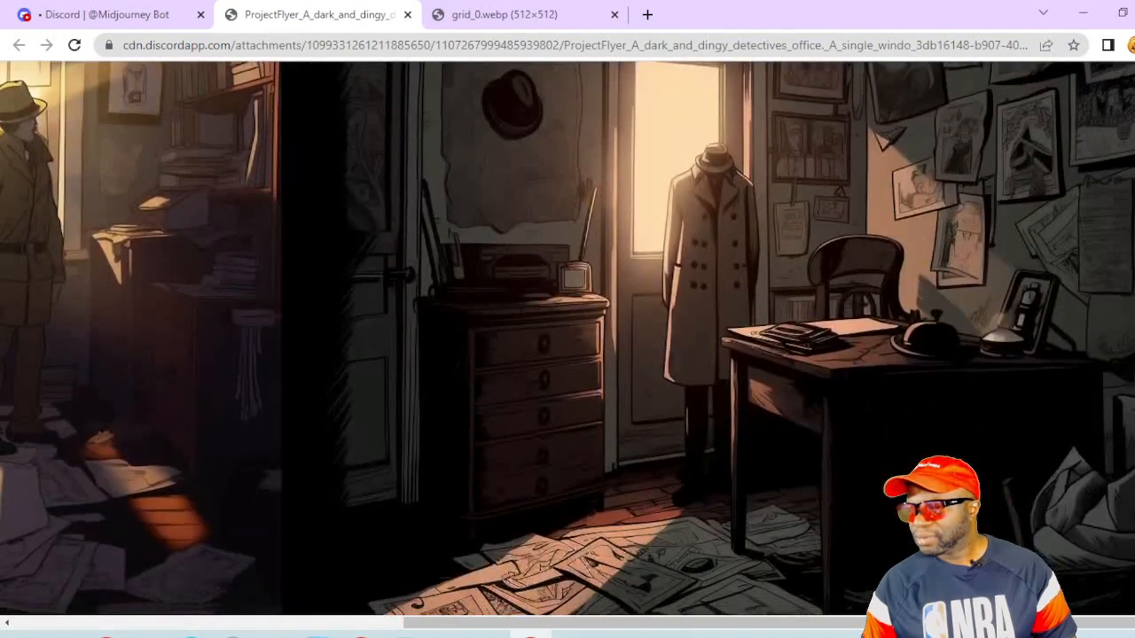
pyautogui.scroll(-2, 567, 339)
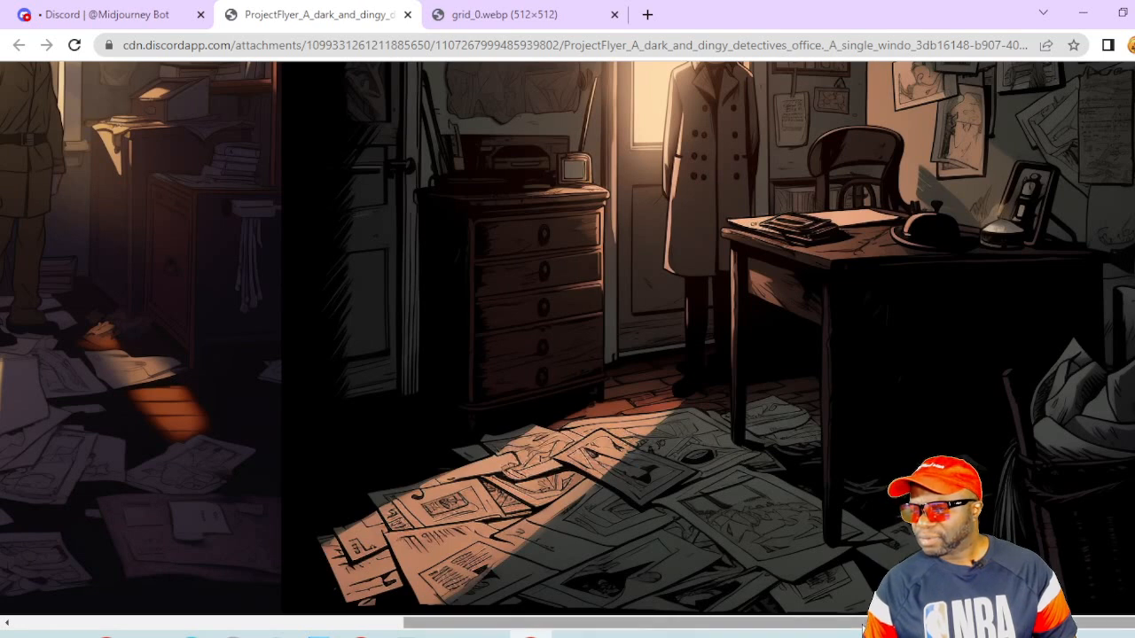
pyautogui.hscroll(-7, 862, 599)
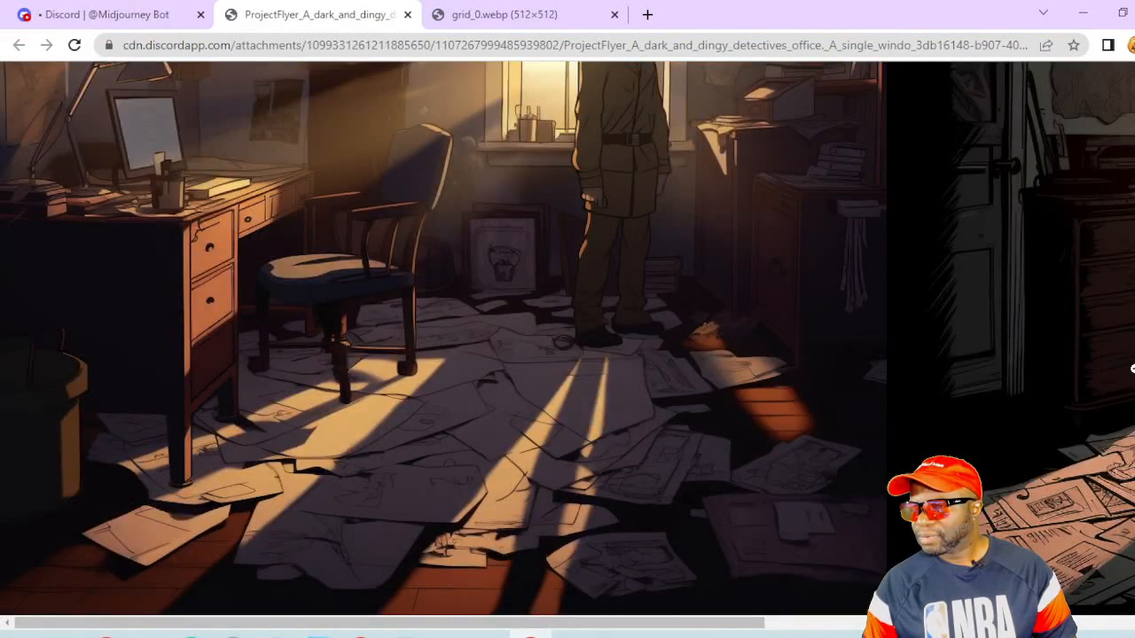
pyautogui.scroll(2, 567, 339)
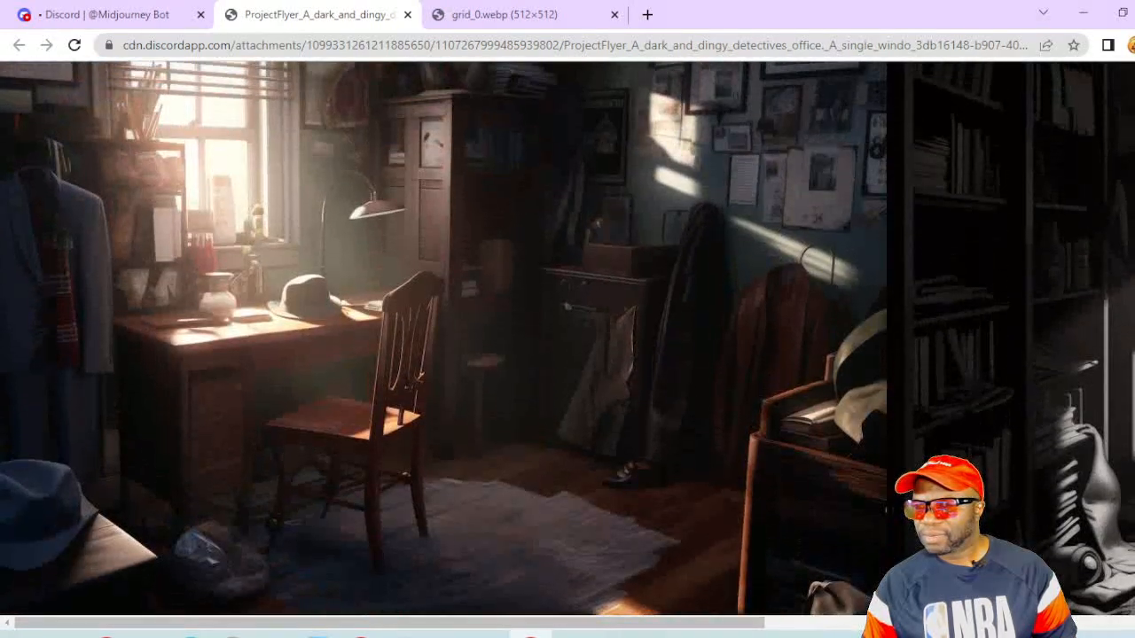
pyautogui.scroll(2, 443, 339)
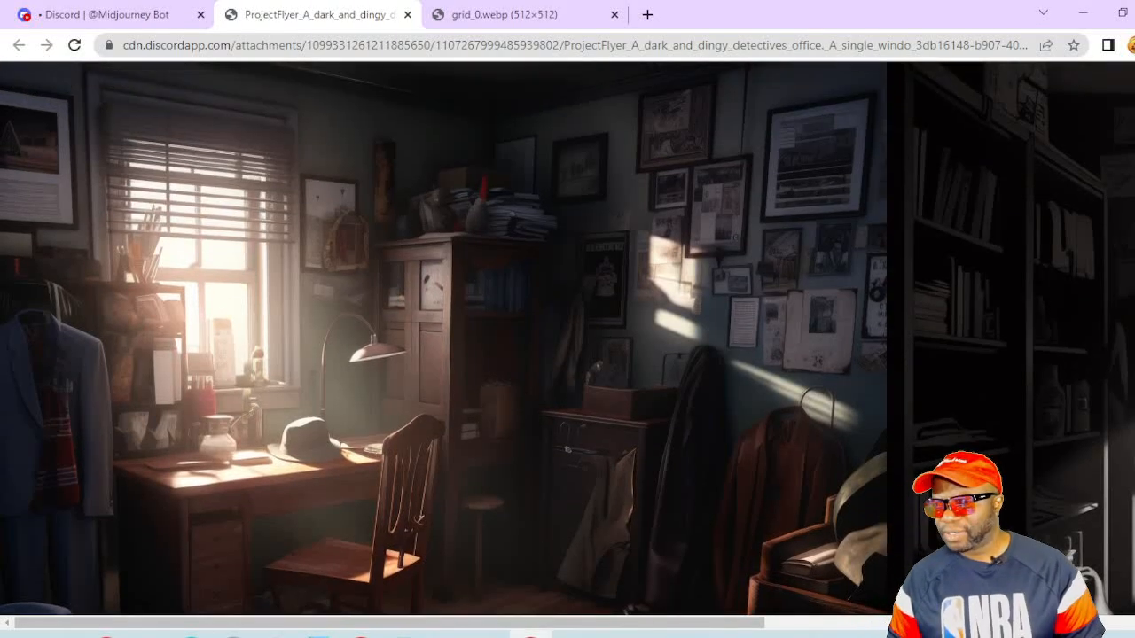
pyautogui.scroll(-1, 739, 304)
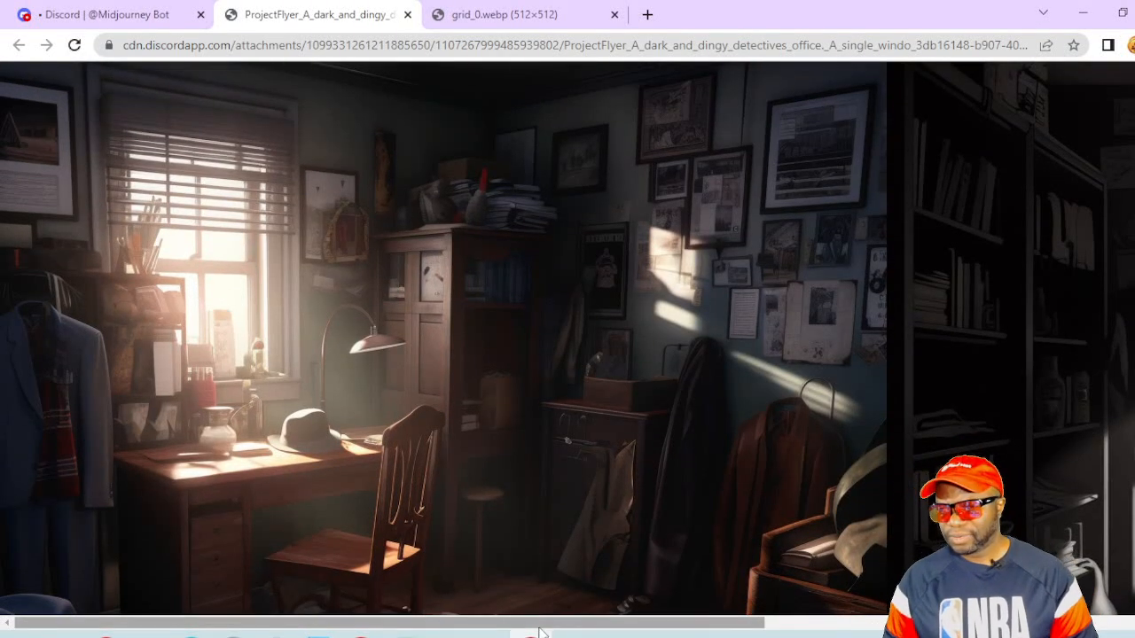
pyautogui.moveTo(541, 625)
pyautogui.mouseDown()
pyautogui.moveTo(928, 625)
pyautogui.moveTo(523, 625)
pyautogui.mouseUp()
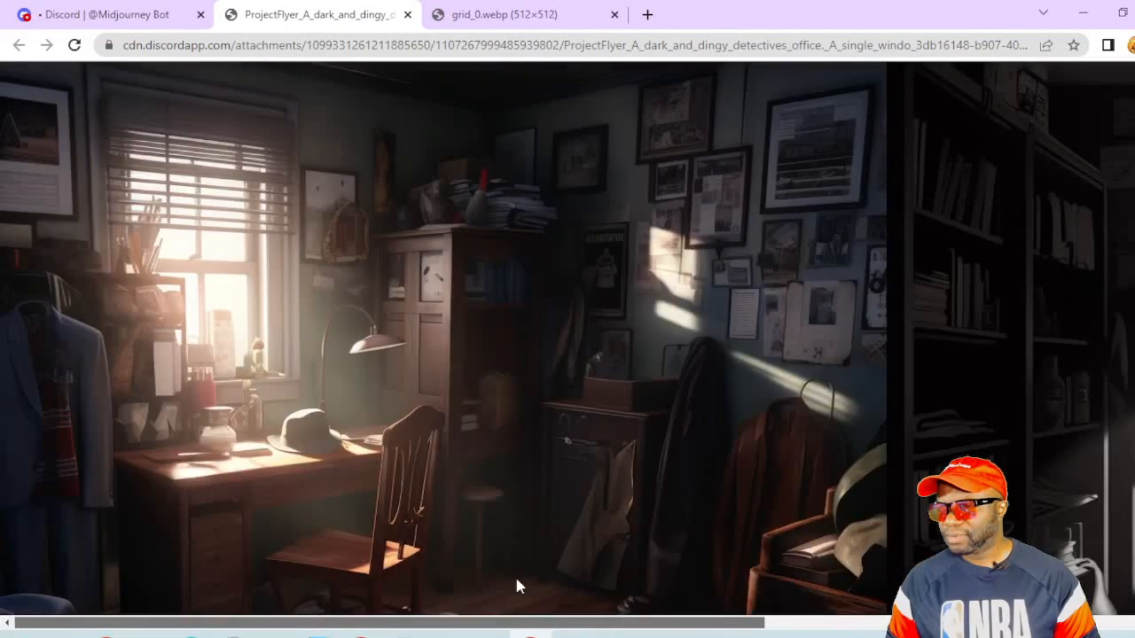
# - Return to the Midjourney Bot chat and enlarge the image grid generated from ChatGPT's prompt
pyautogui.click(160, 16)
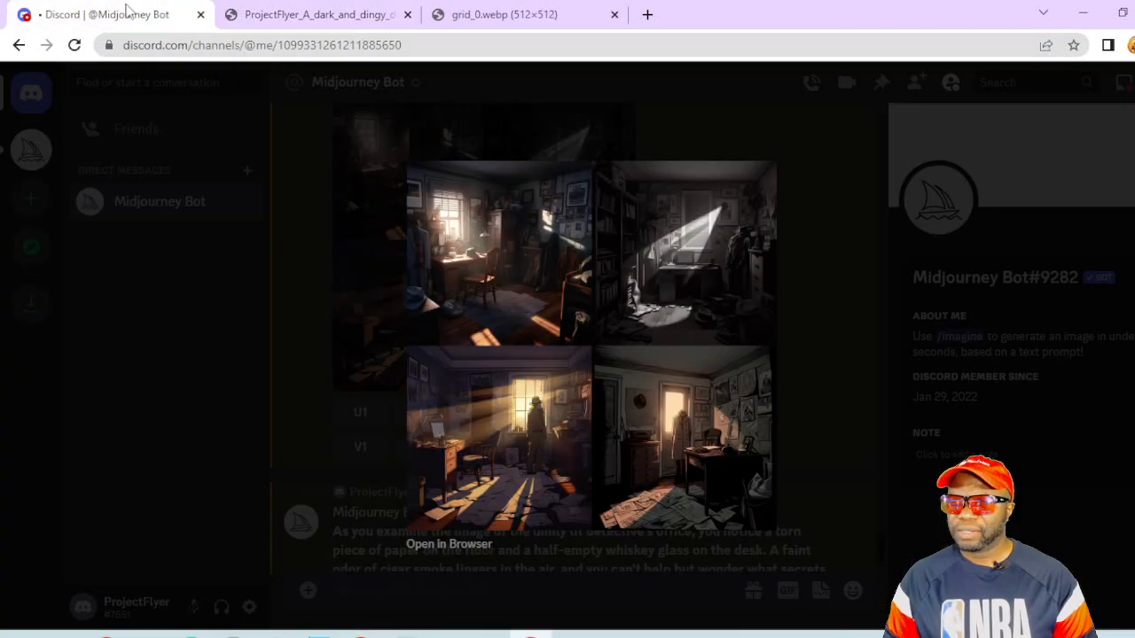
pyautogui.click(304, 472)
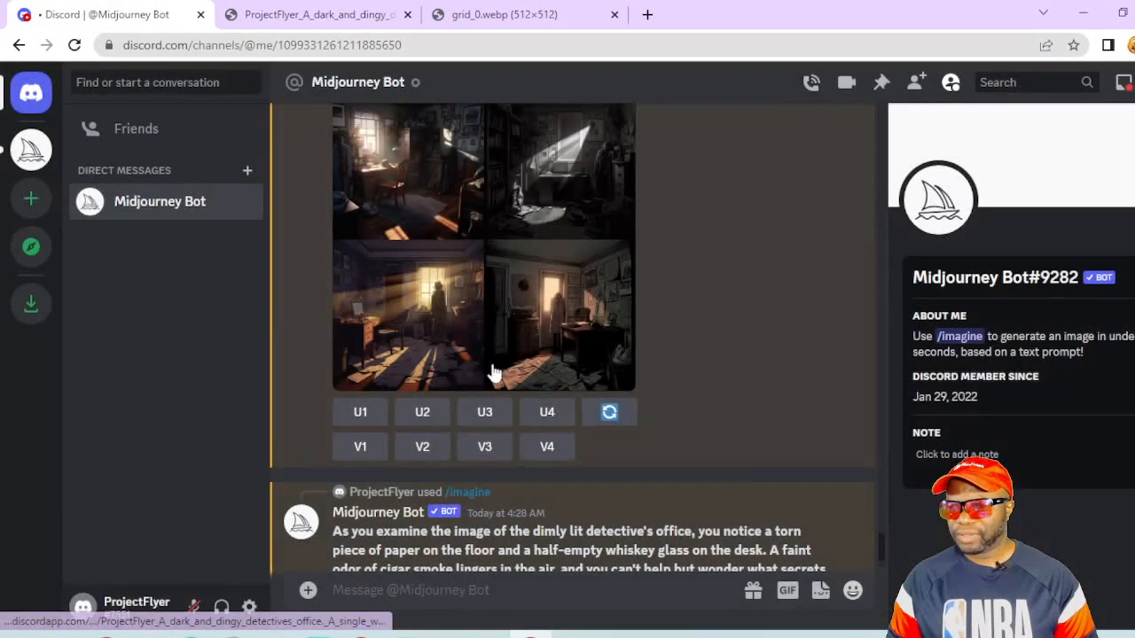
pyautogui.moveTo(878, 541); pyautogui.dragTo(882, 556)
pyautogui.scroll(-3, 881, 552)
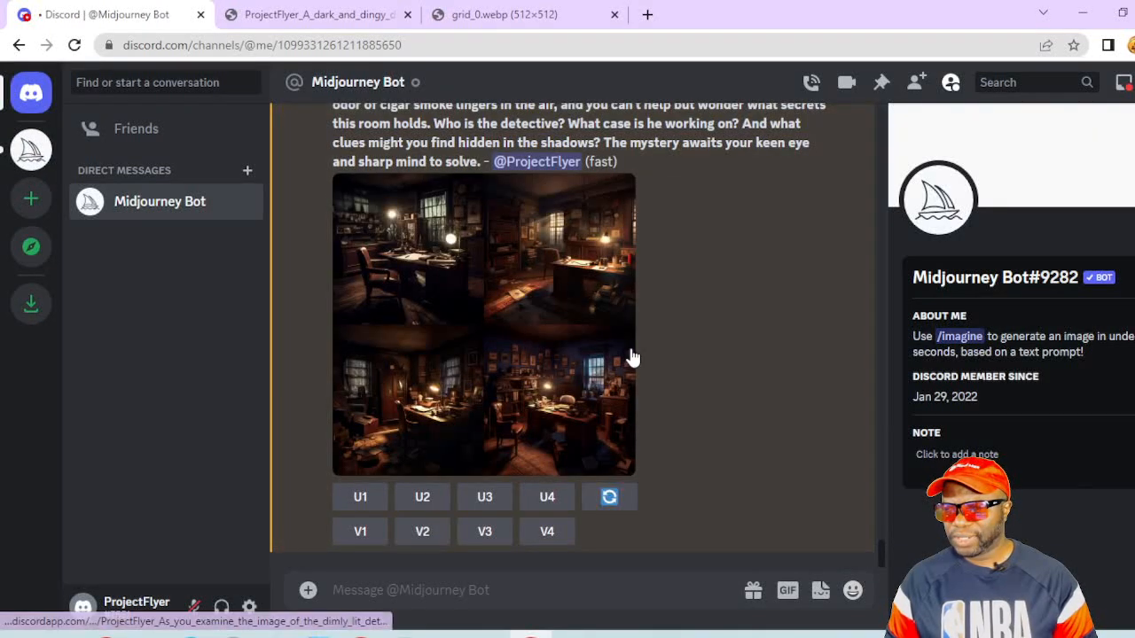
pyautogui.click(560, 368)
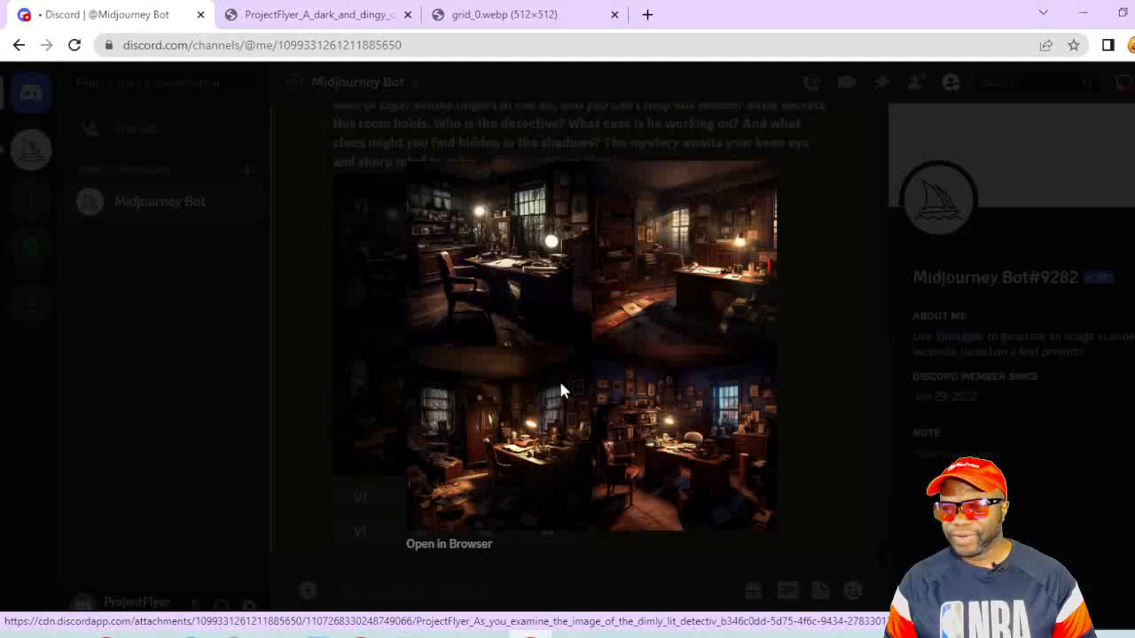
# - Open the image grid from ChatGPT's prompt in the browser, enlarge it and examine the details of its detective office scenes
pyautogui.click(439, 540)
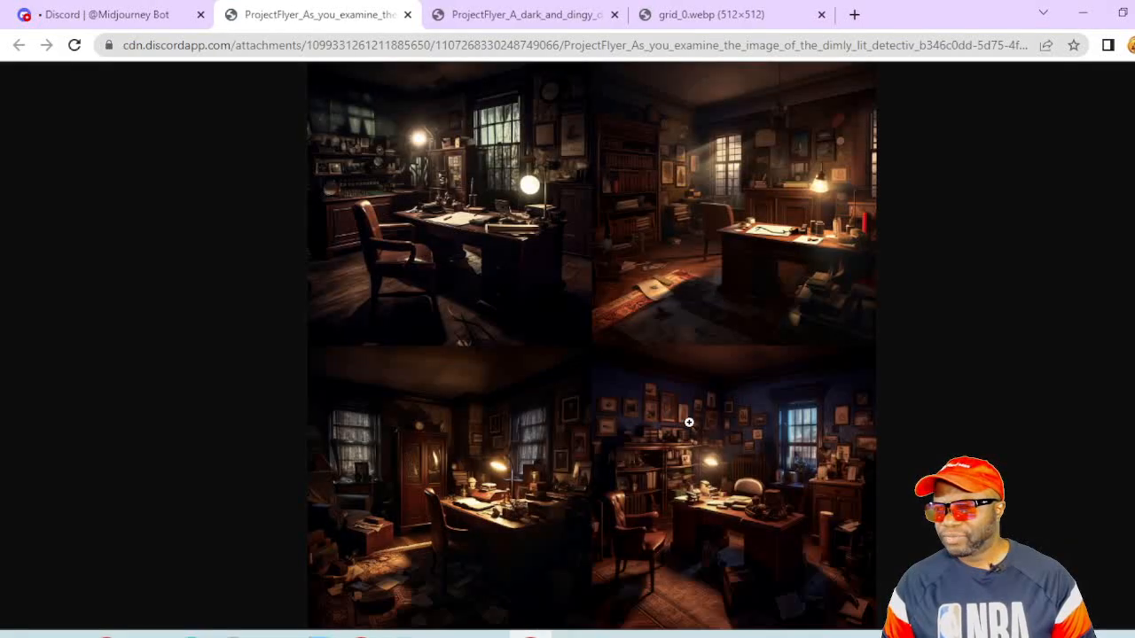
pyautogui.click(682, 437)
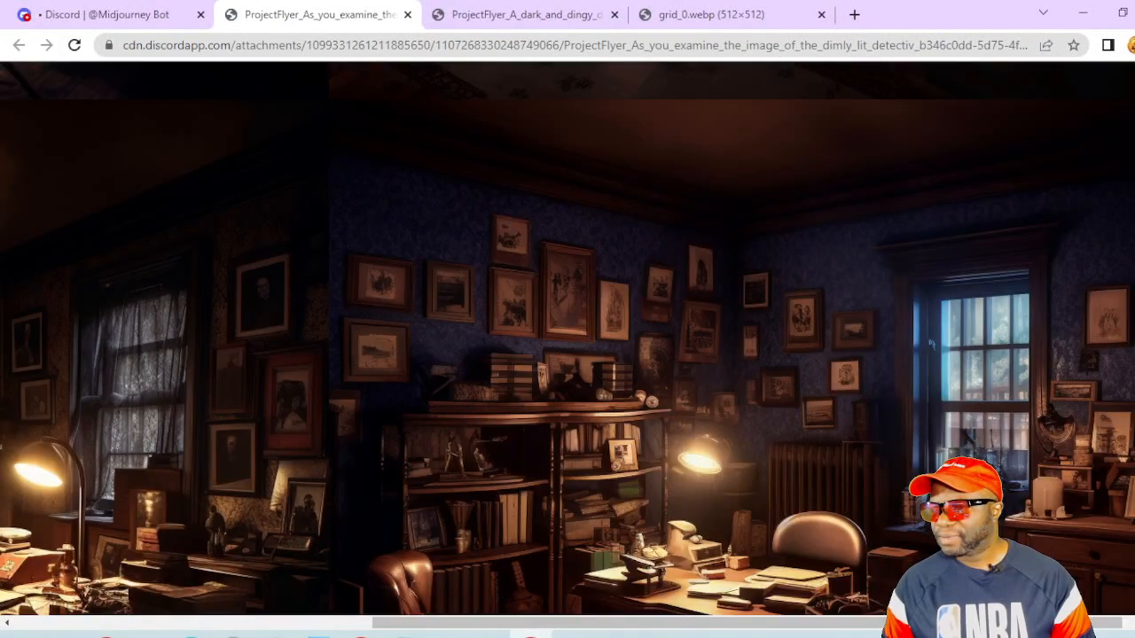
pyautogui.scroll(-4, 568, 339)
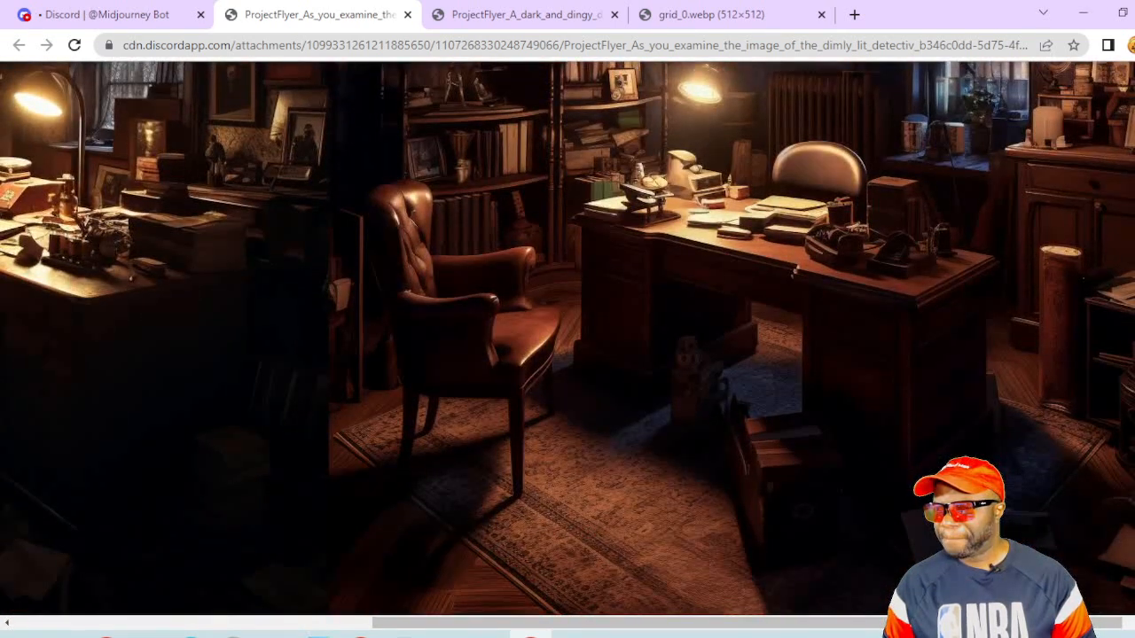
pyautogui.moveTo(756, 624); pyautogui.dragTo(397, 623)
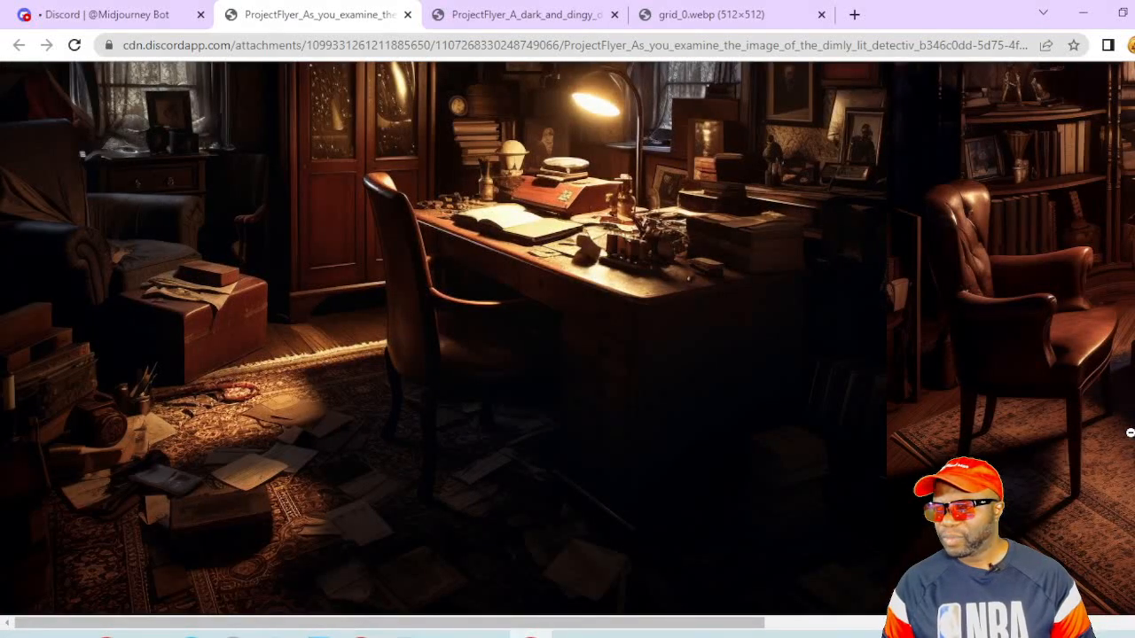
pyautogui.scroll(3, 567, 337)
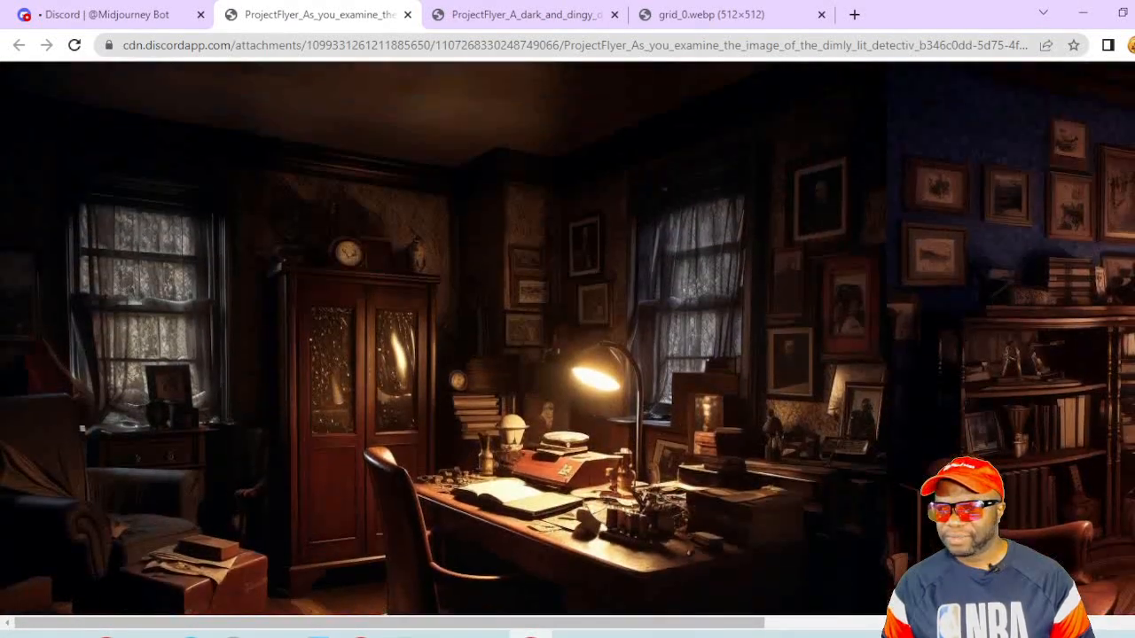
pyautogui.scroll(-10, 1117, 139)
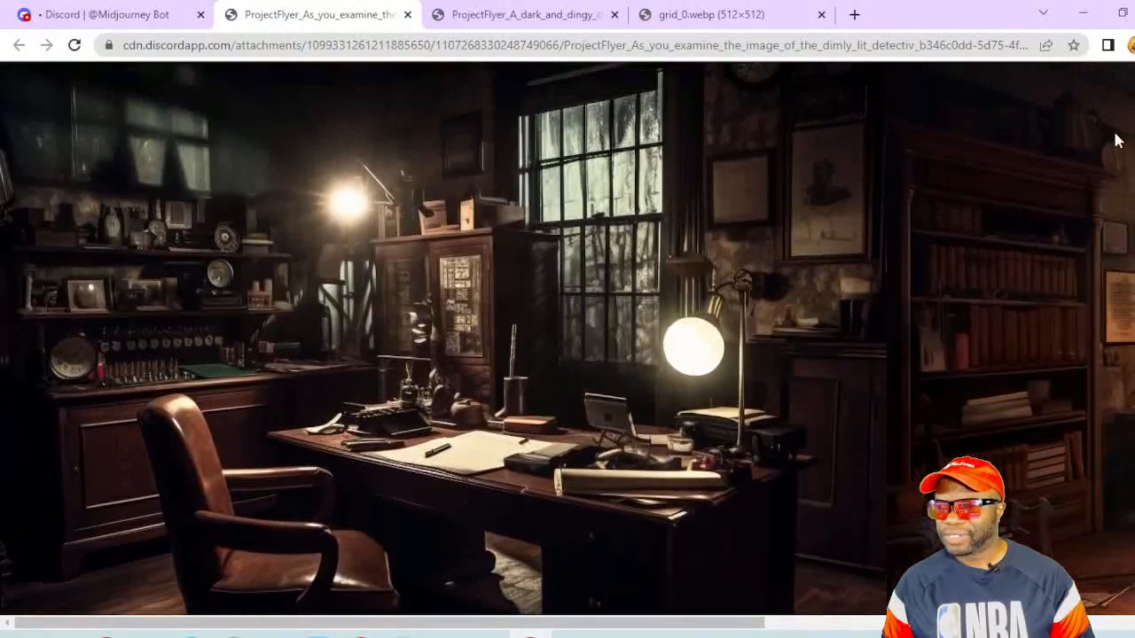
pyautogui.scroll(2, 1117, 139)
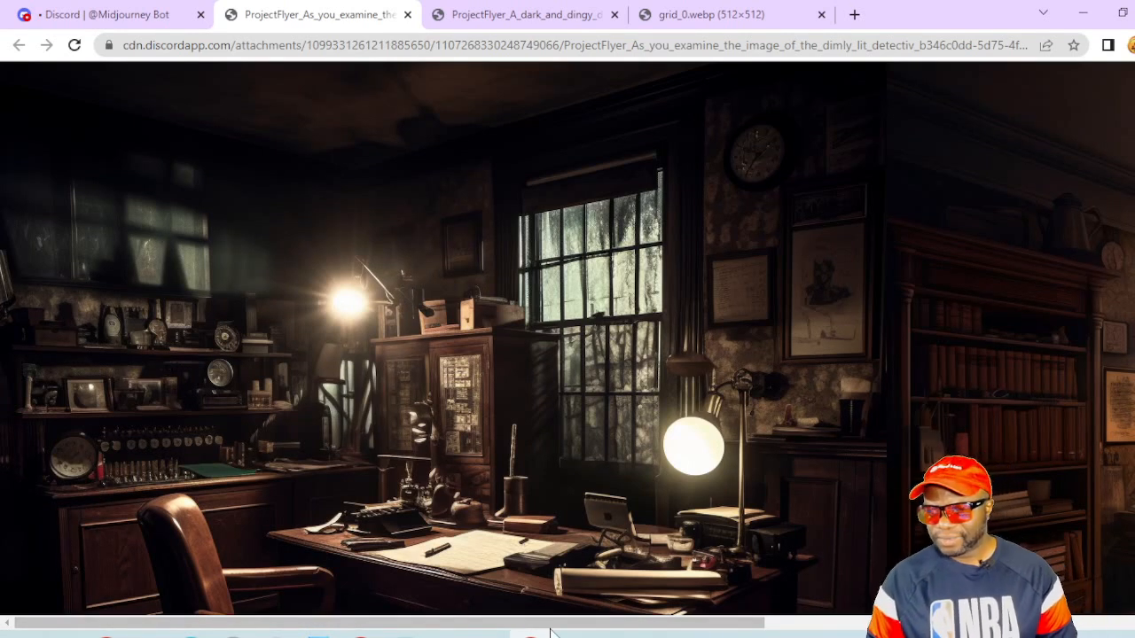
pyautogui.moveTo(549, 625); pyautogui.dragTo(526, 582)
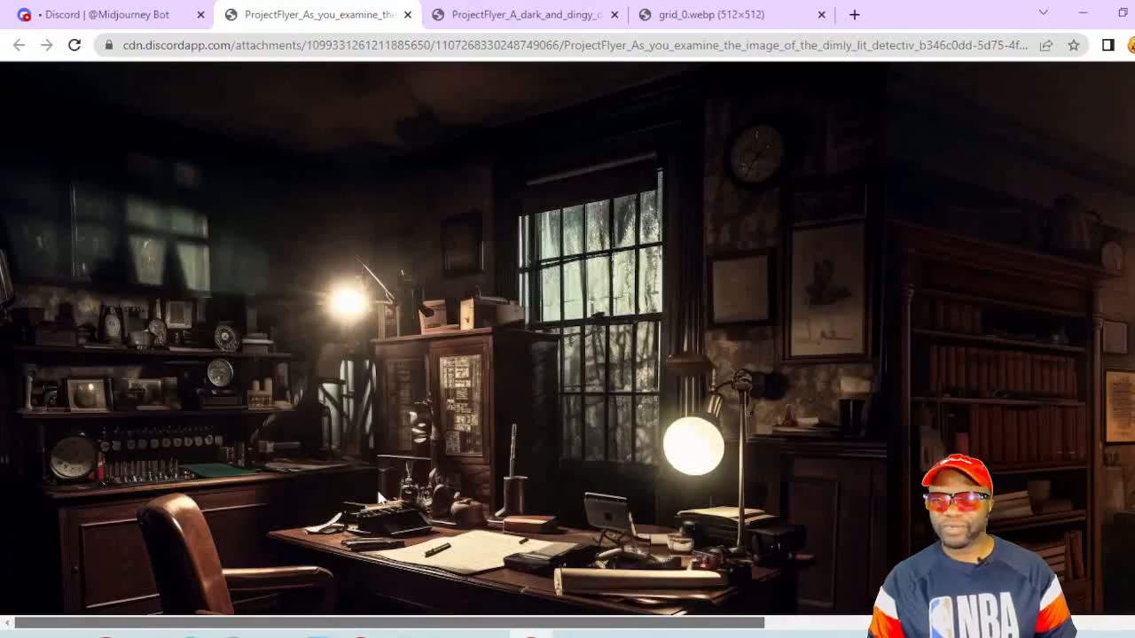
pyautogui.moveTo(104, 7)
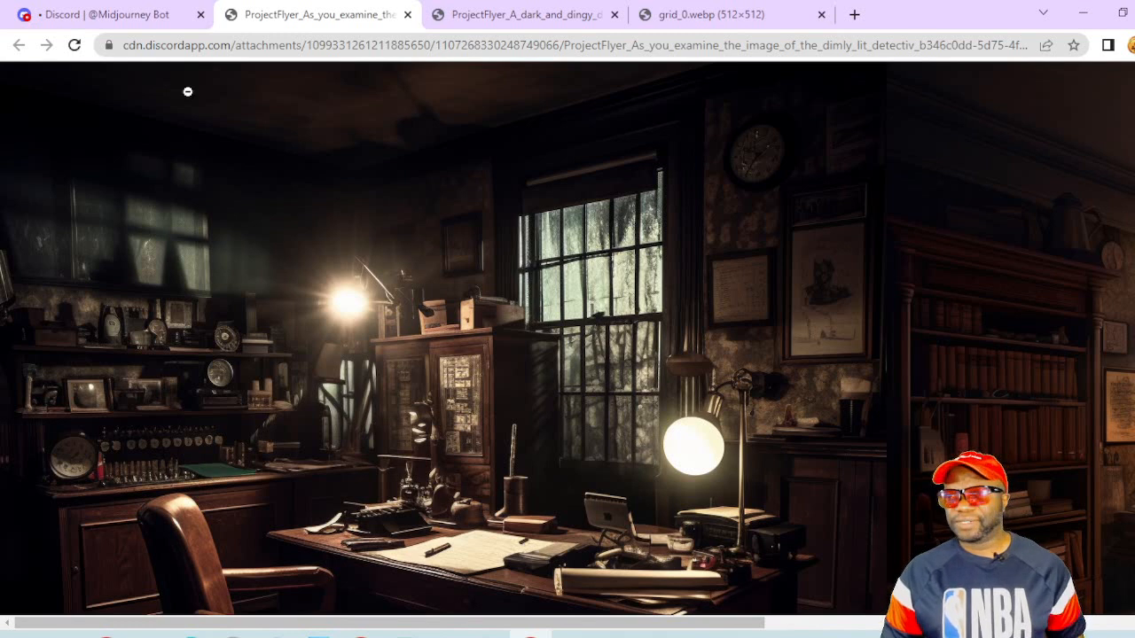
# - Switch back to Bard and submit "create a matrix of price of training vs. effectiveness based on readily available data. Put this in a table."
pyautogui.click(1082, 13)
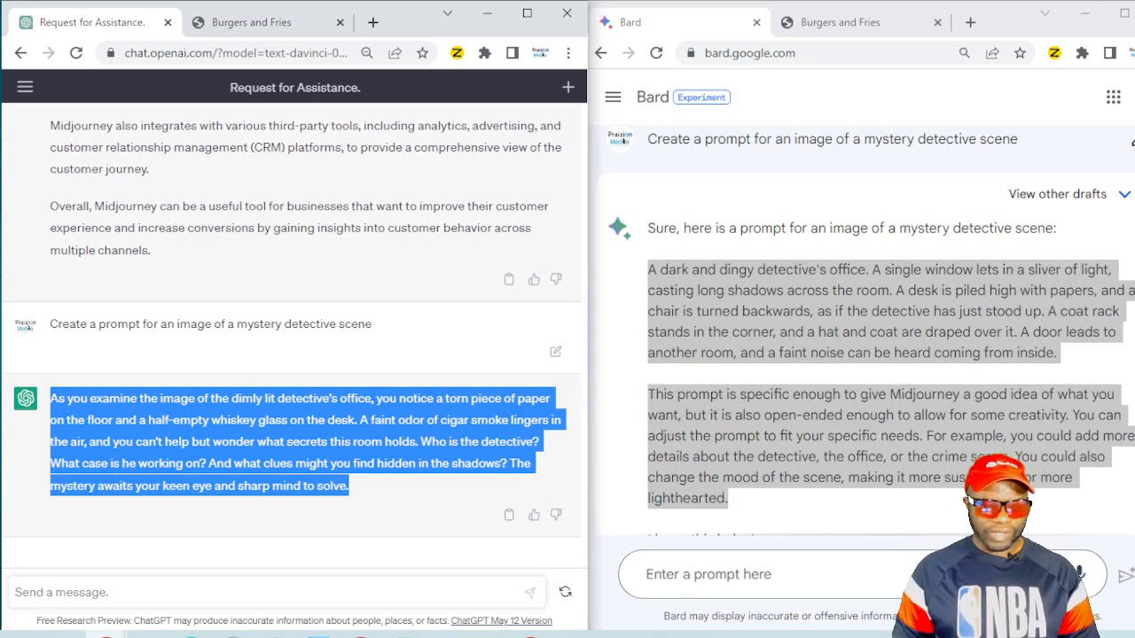
pyautogui.hotkey('alt', 'Tab')
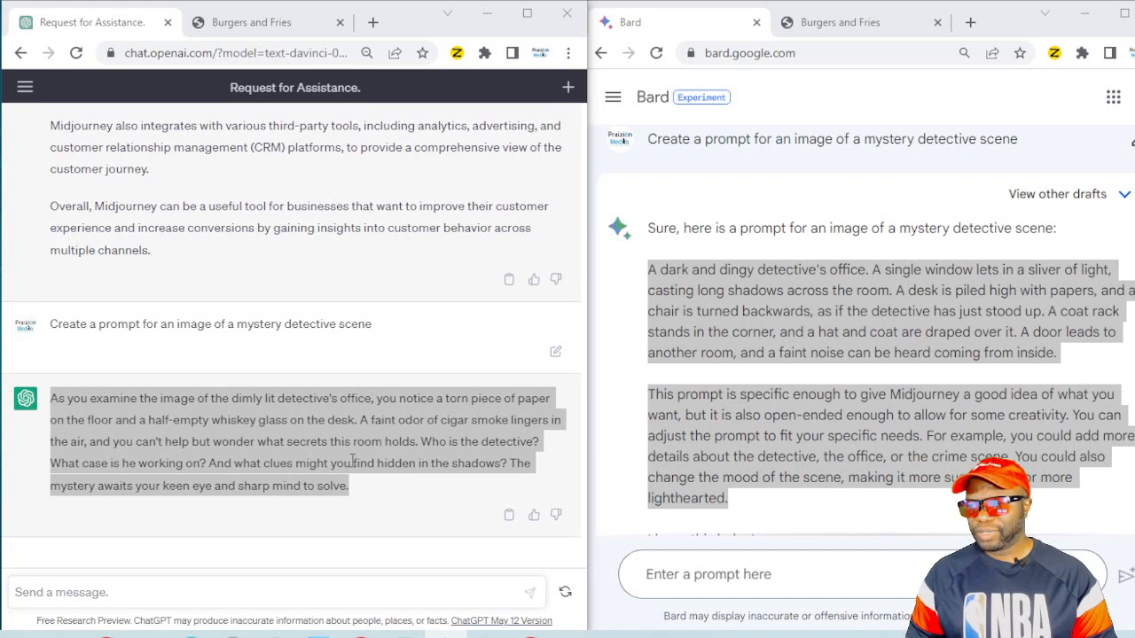
pyautogui.click(699, 564)
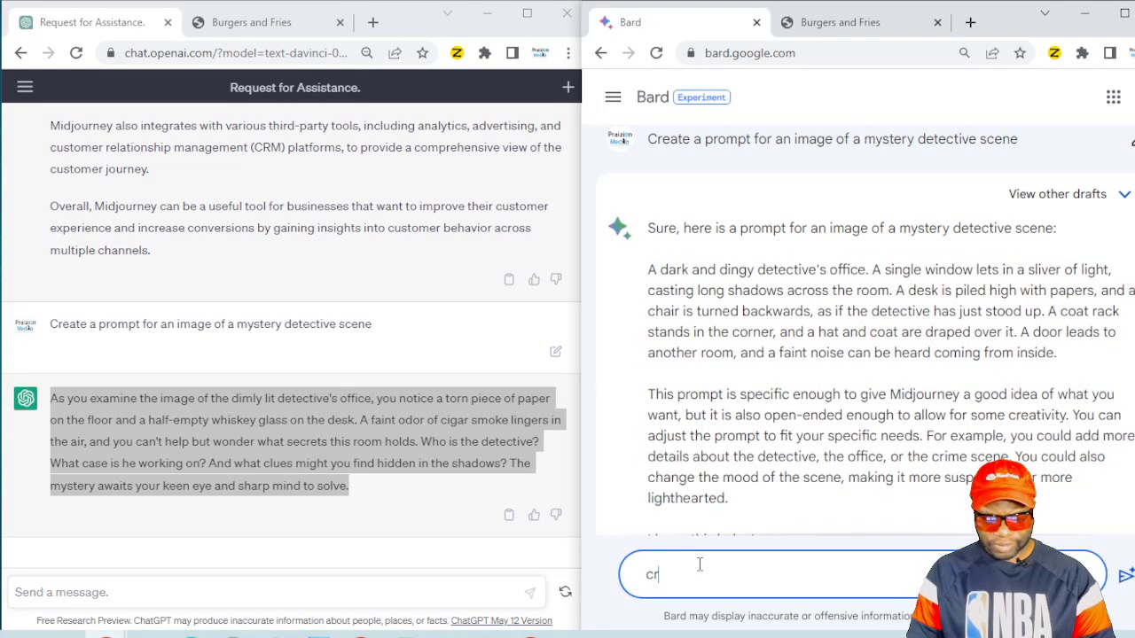
pyautogui.write('create a matri')
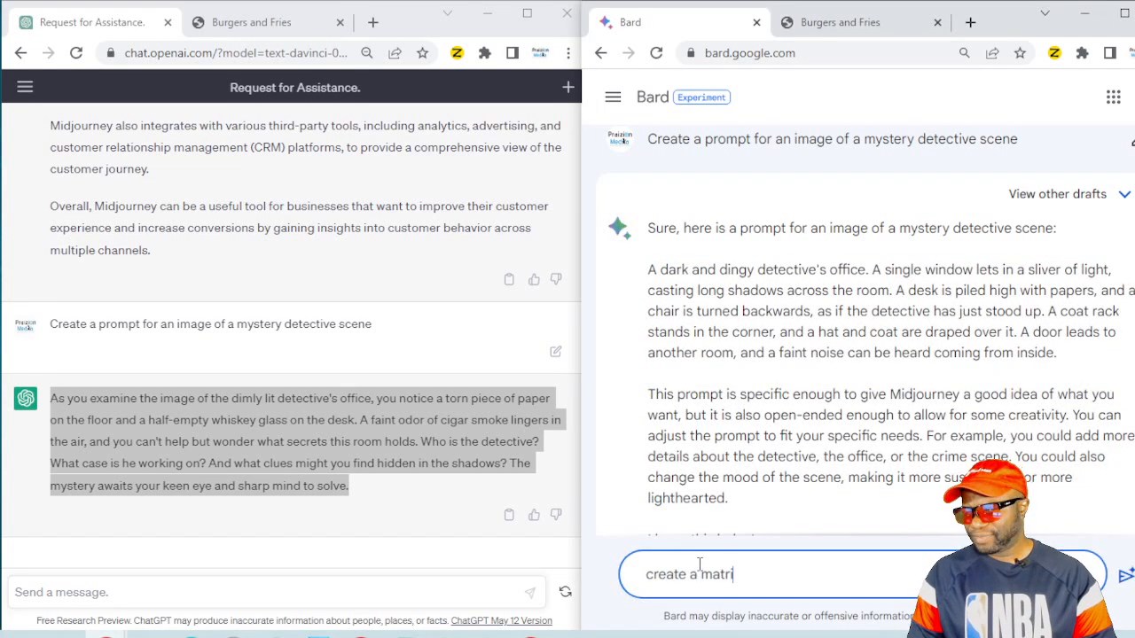
pyautogui.write('x of')
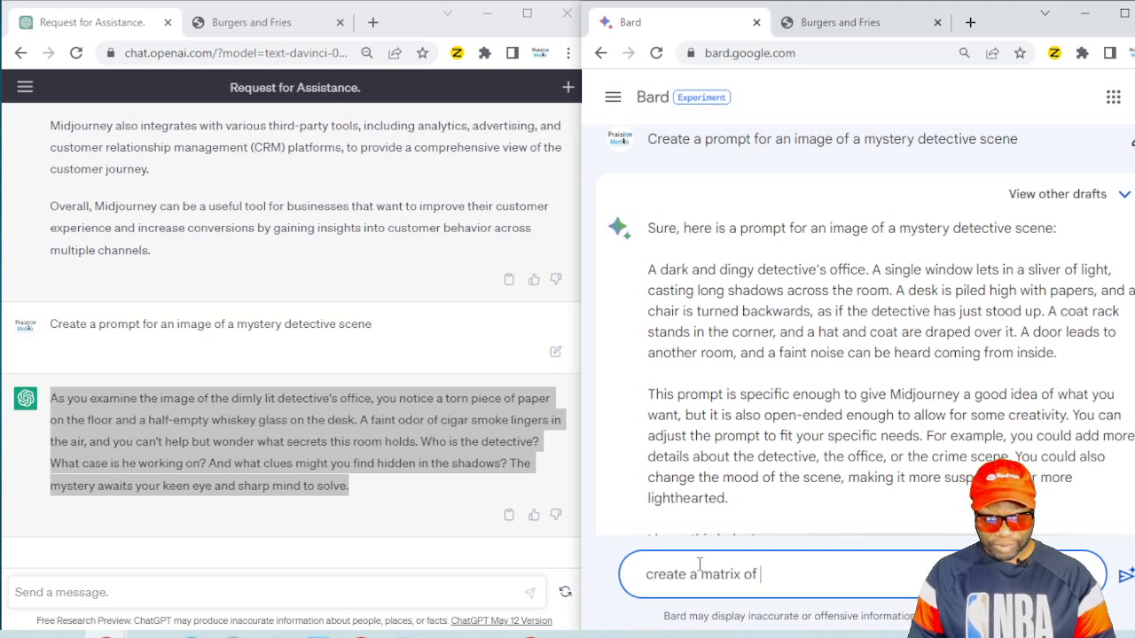
pyautogui.write(' price')
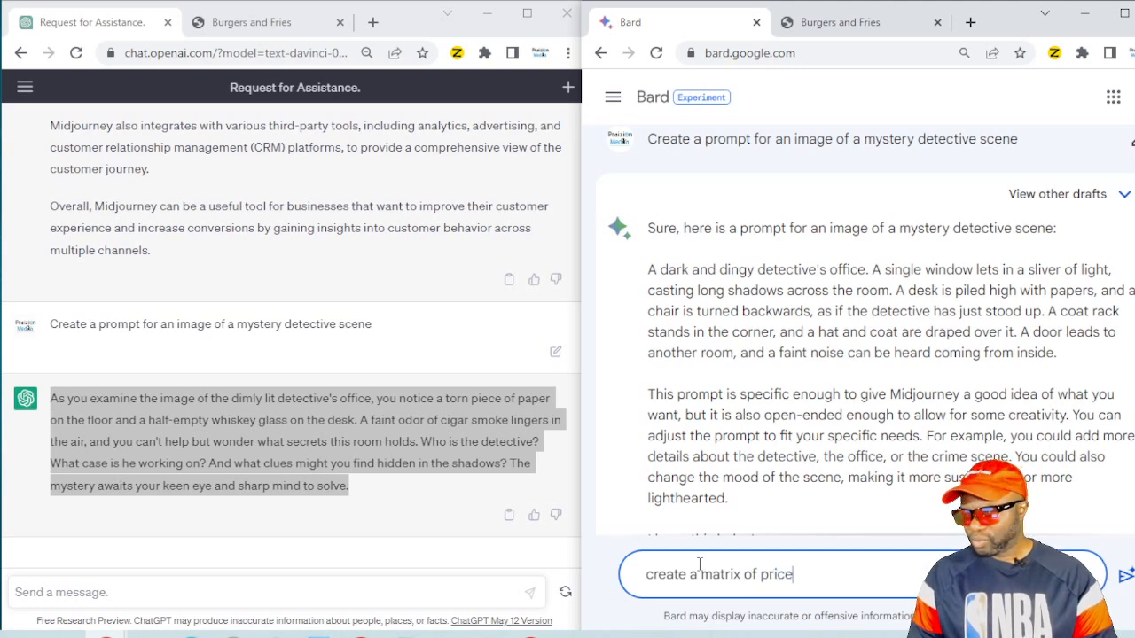
pyautogui.write(' of tra')
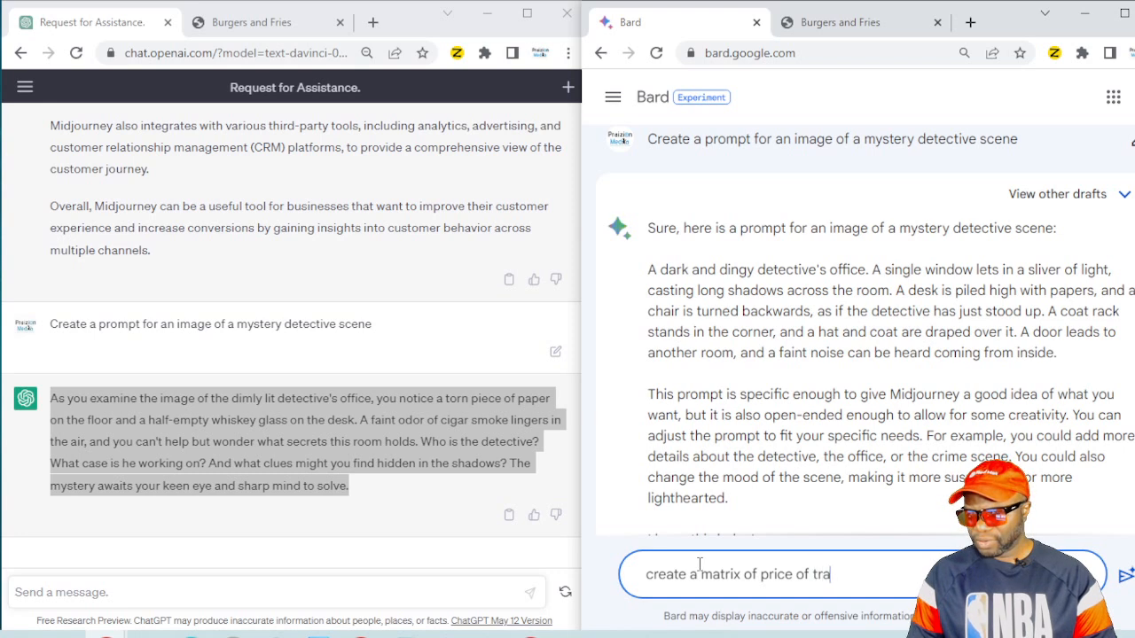
pyautogui.write('ining vs.')
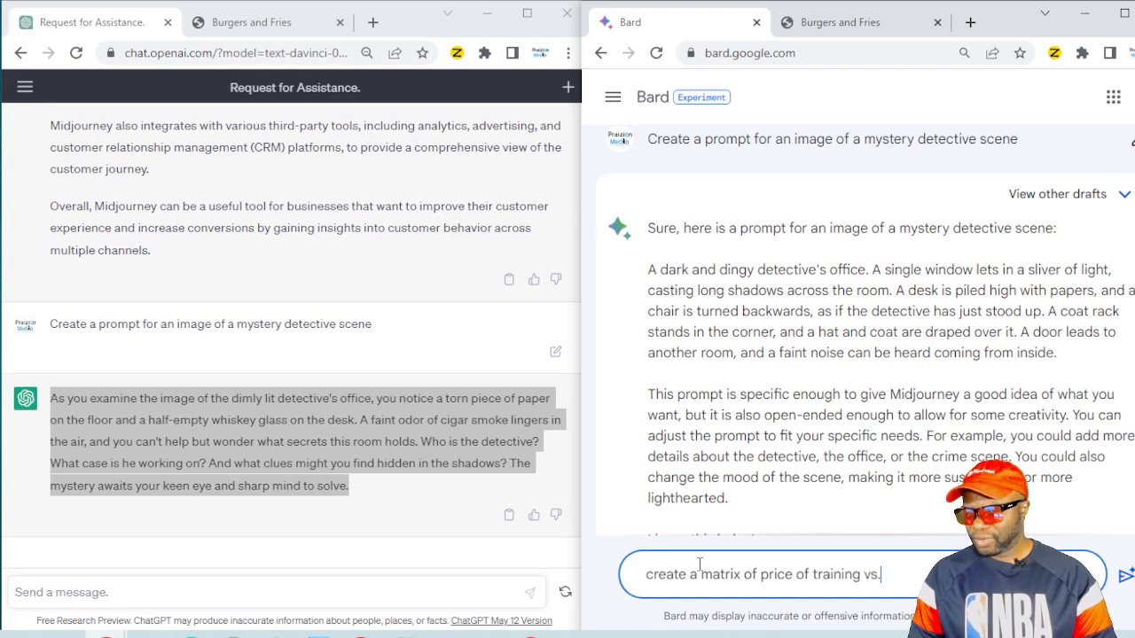
pyautogui.write(' effecti')
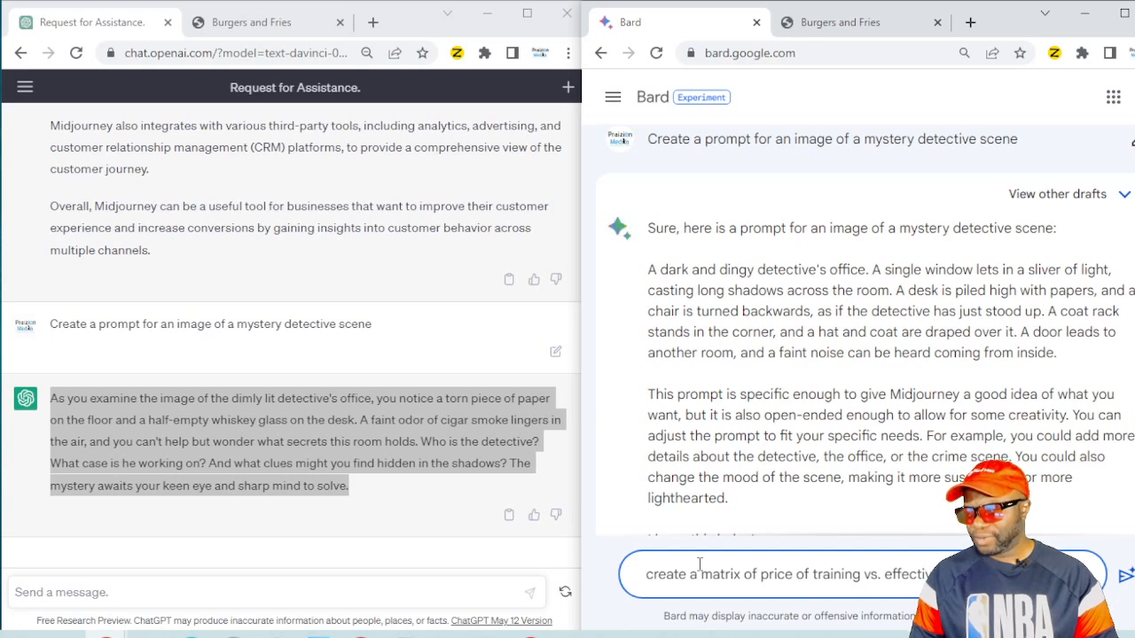
pyautogui.write('veness in readi')
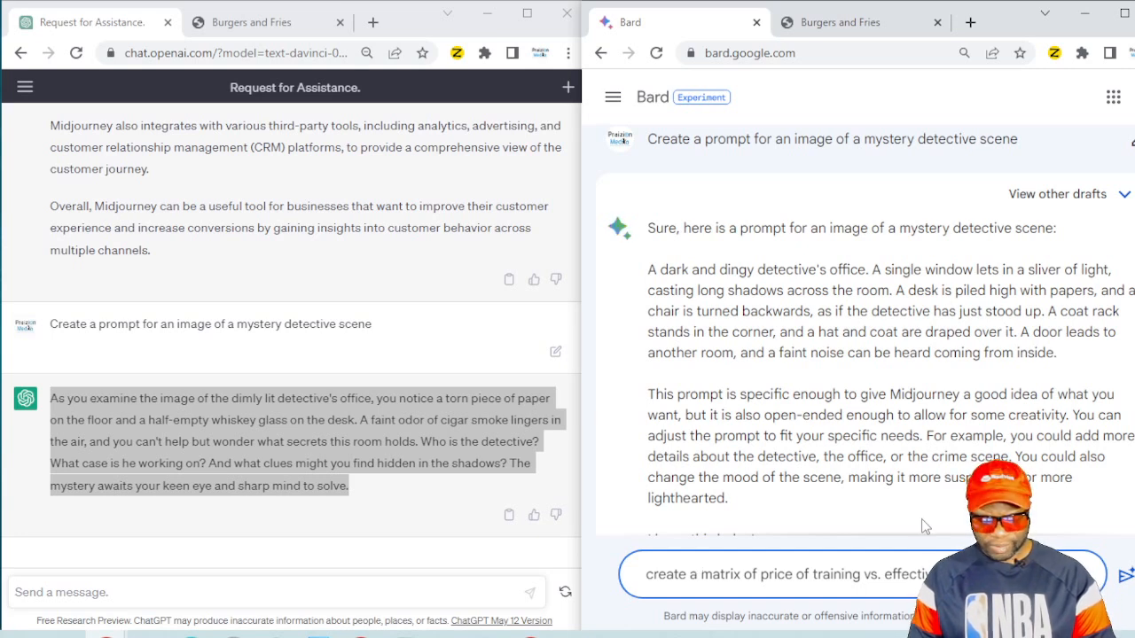
pyautogui.write('a')
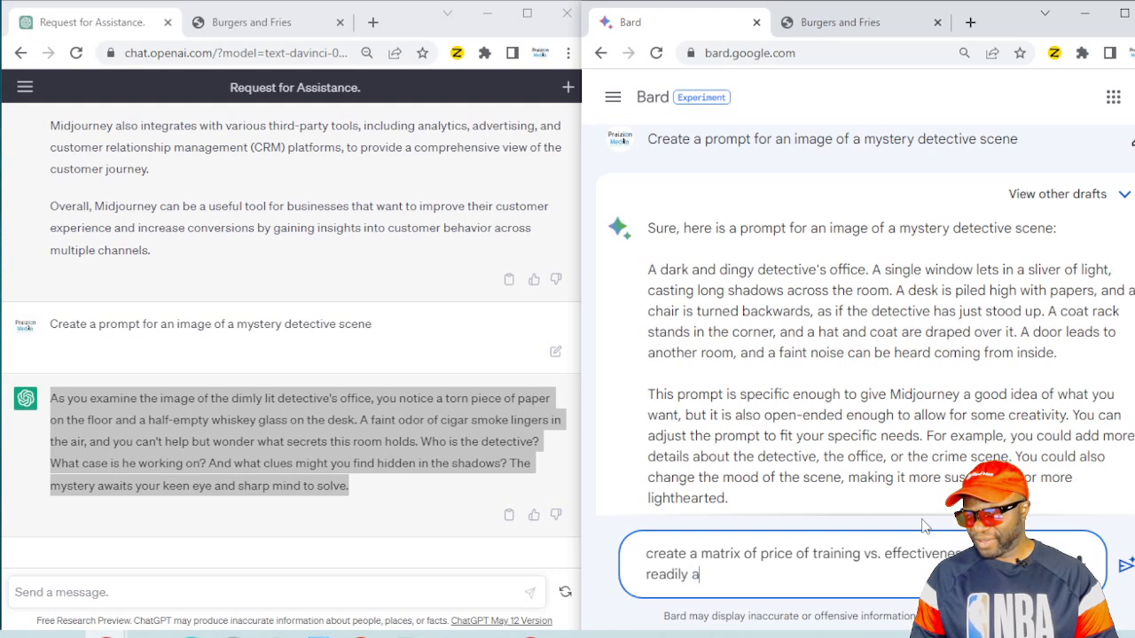
pyautogui.write('vailable ')
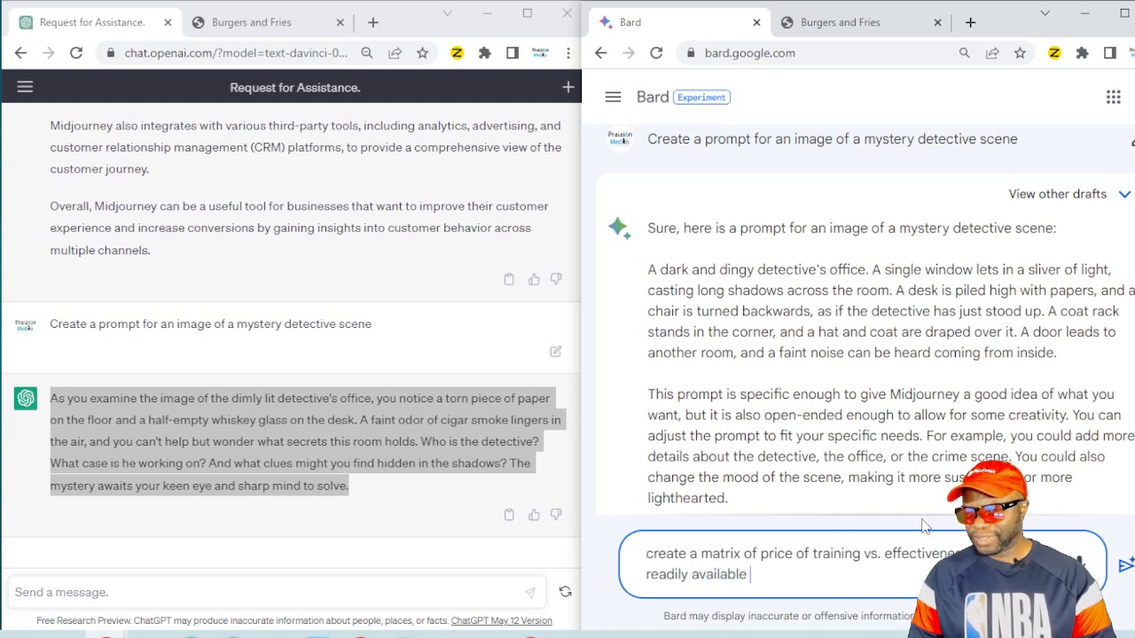
pyautogui.write('data')
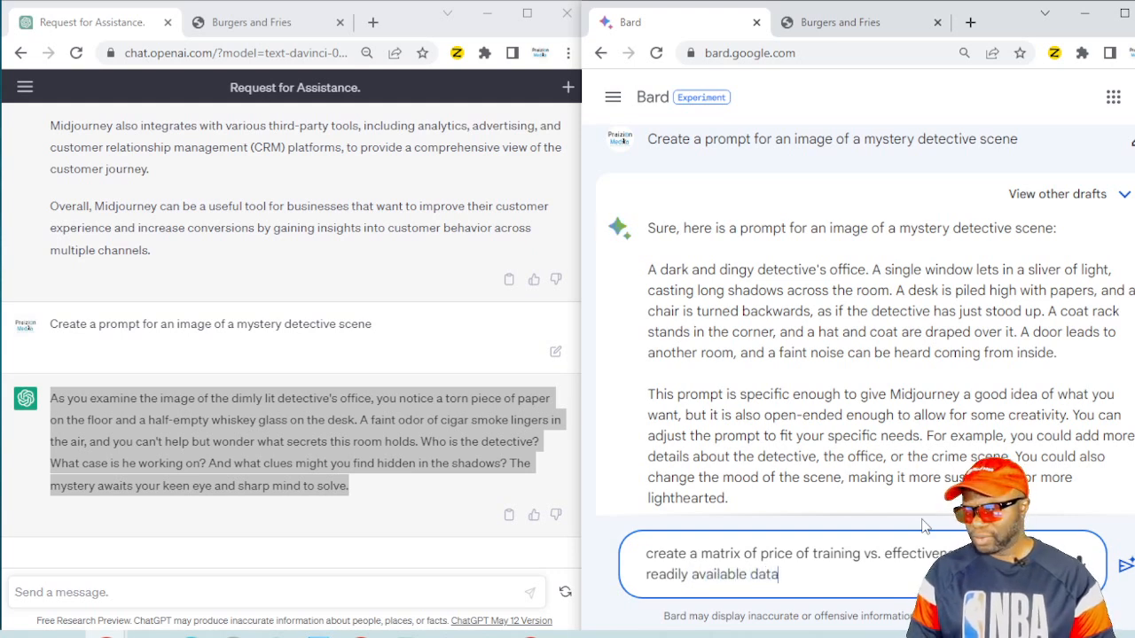
pyautogui.write('. Put this ')
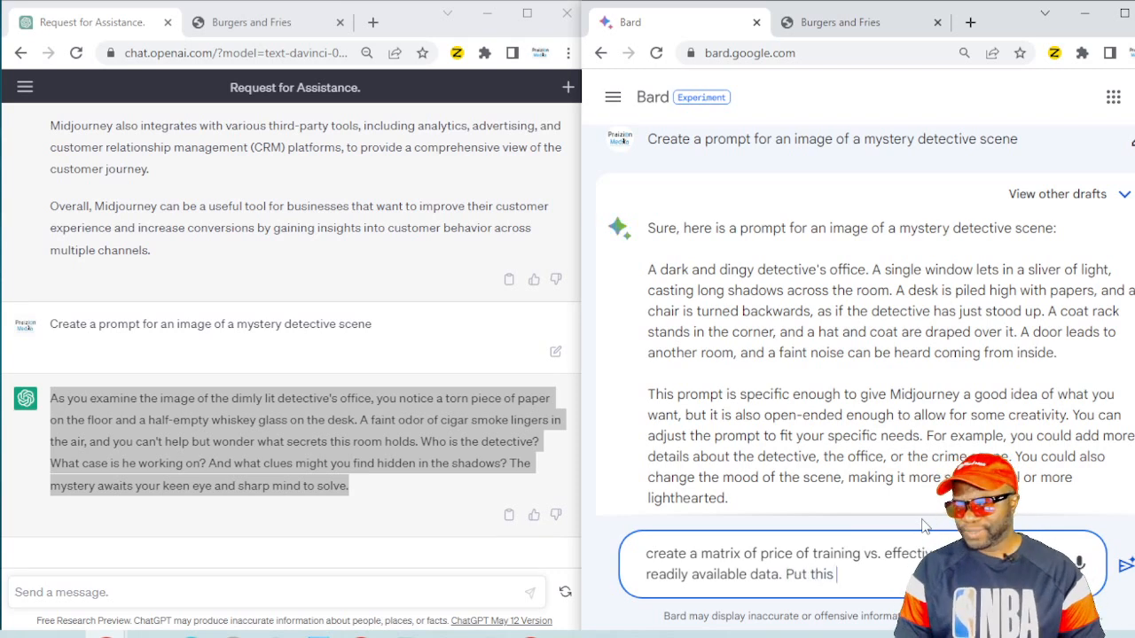
pyautogui.write('in a table.')
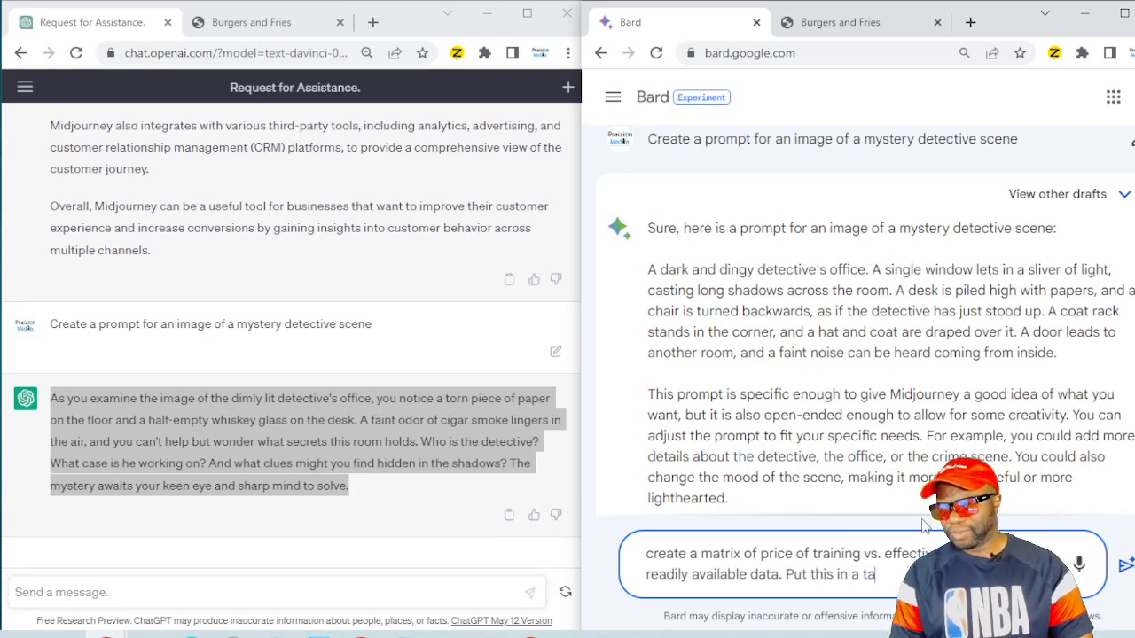
pyautogui.hotkey('ctrl', 'a')
pyautogui.press('Return')
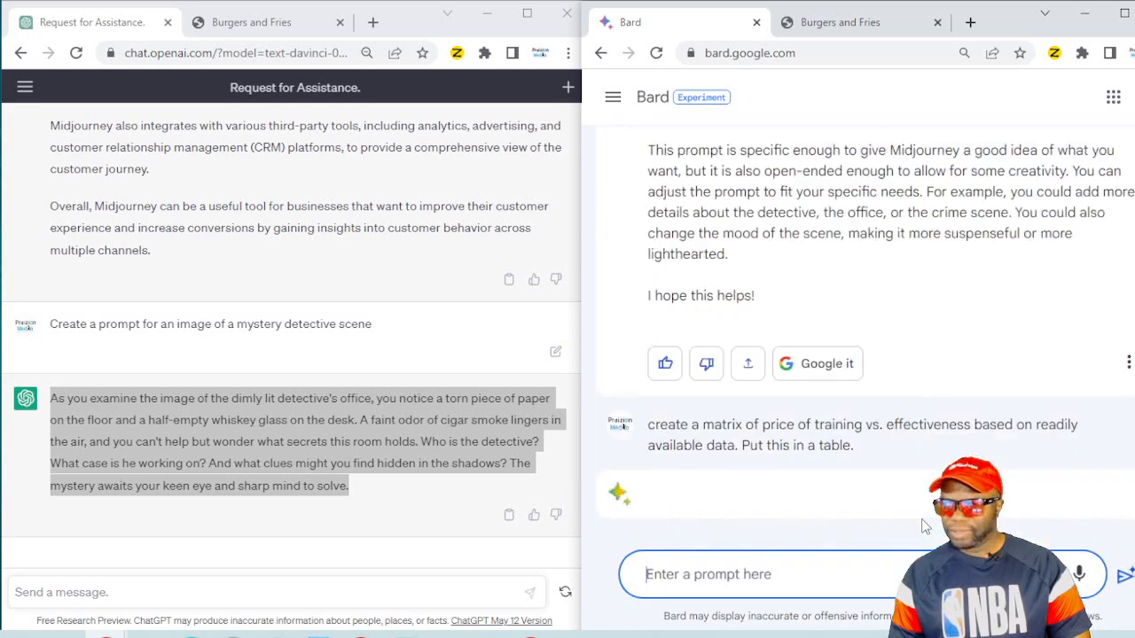
# - Submit the same prompt for a training price vs. effectiveness matrix in a table to ChatGPT
pyautogui.click(172, 585)
pyautogui.write('create a matrix of price of training vs. effectiveness based on readily available data. Put this in a table.')
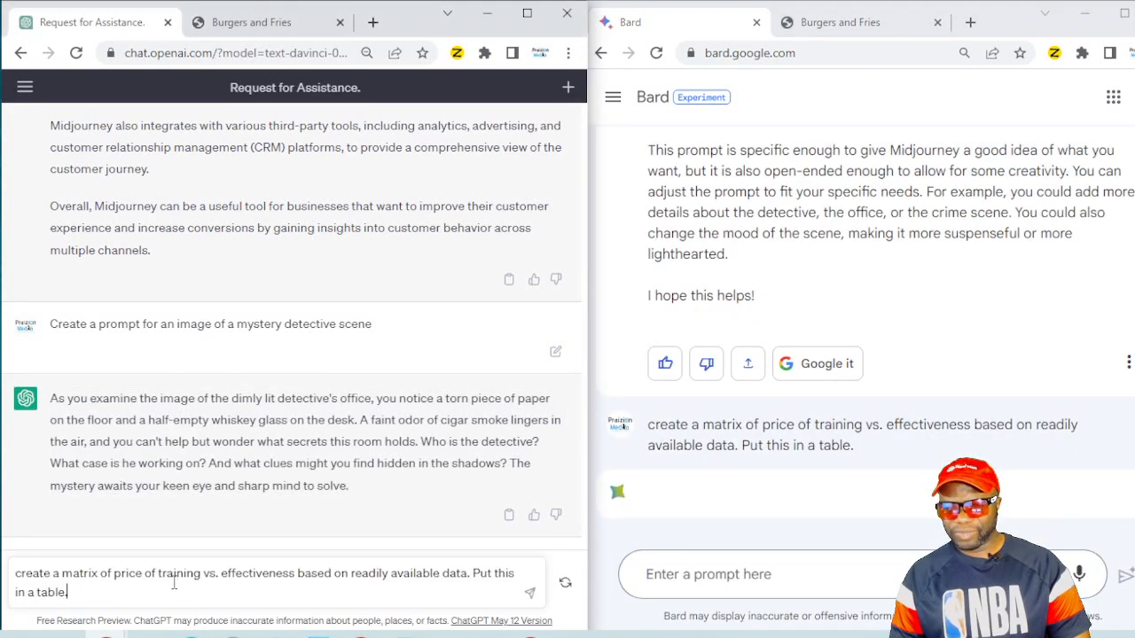
pyautogui.click(529, 592)
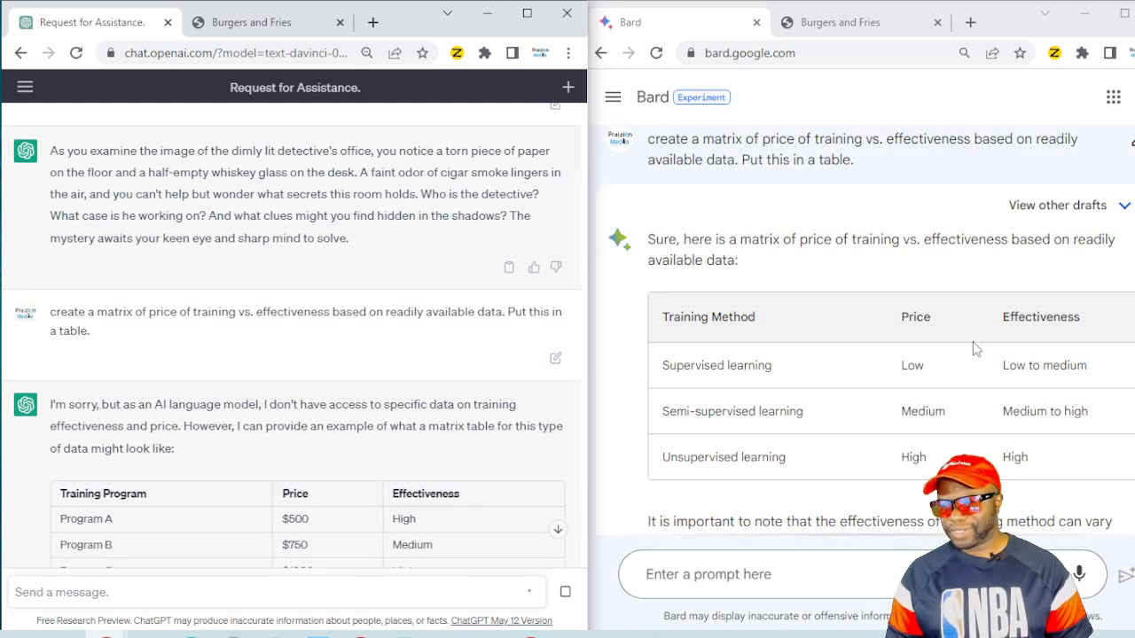
# - Compare ChatGPT's table of training programs with Bard's table of training methods, including their price and effectiveness columns
pyautogui.click(557, 534)
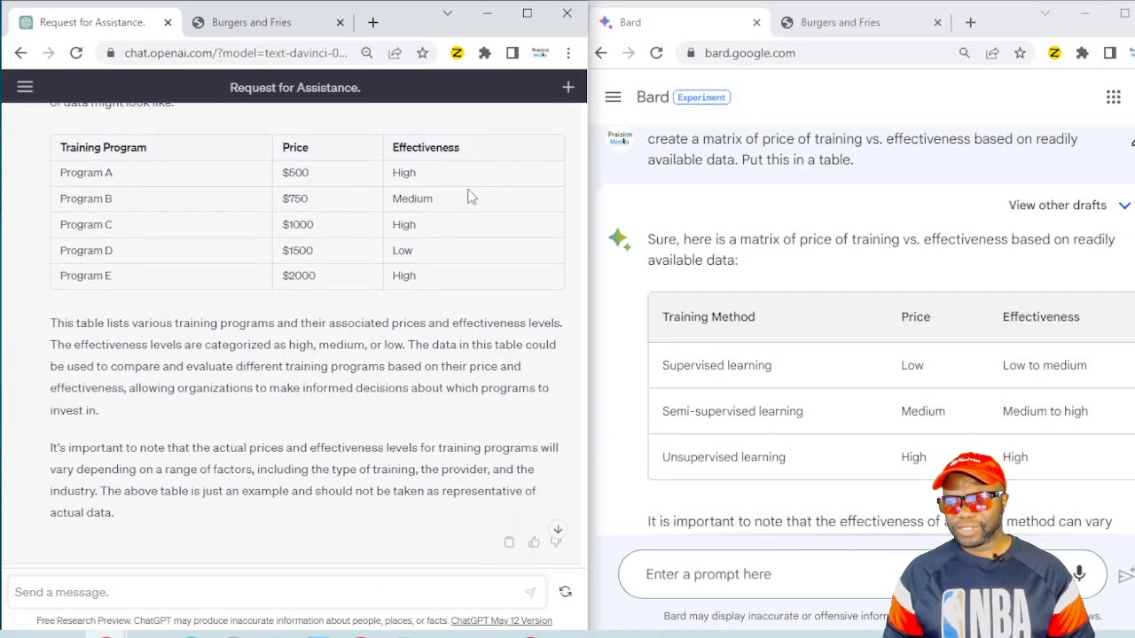
pyautogui.scroll(1, 471, 197)
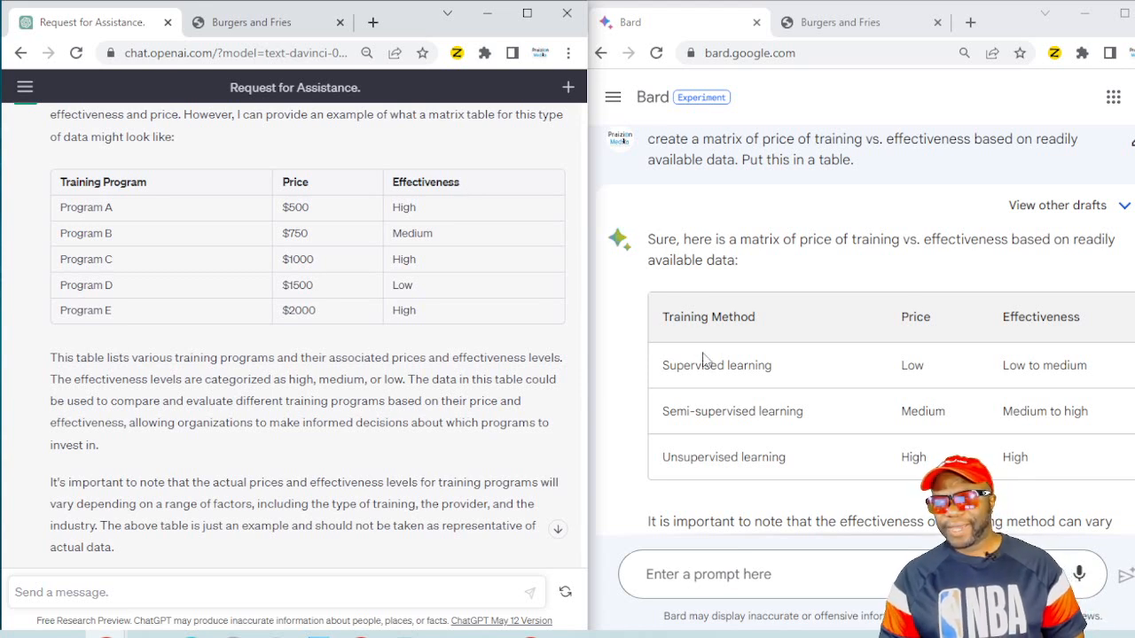
pyautogui.moveTo(669, 366); pyautogui.dragTo(755, 390)
pyautogui.click(738, 386)
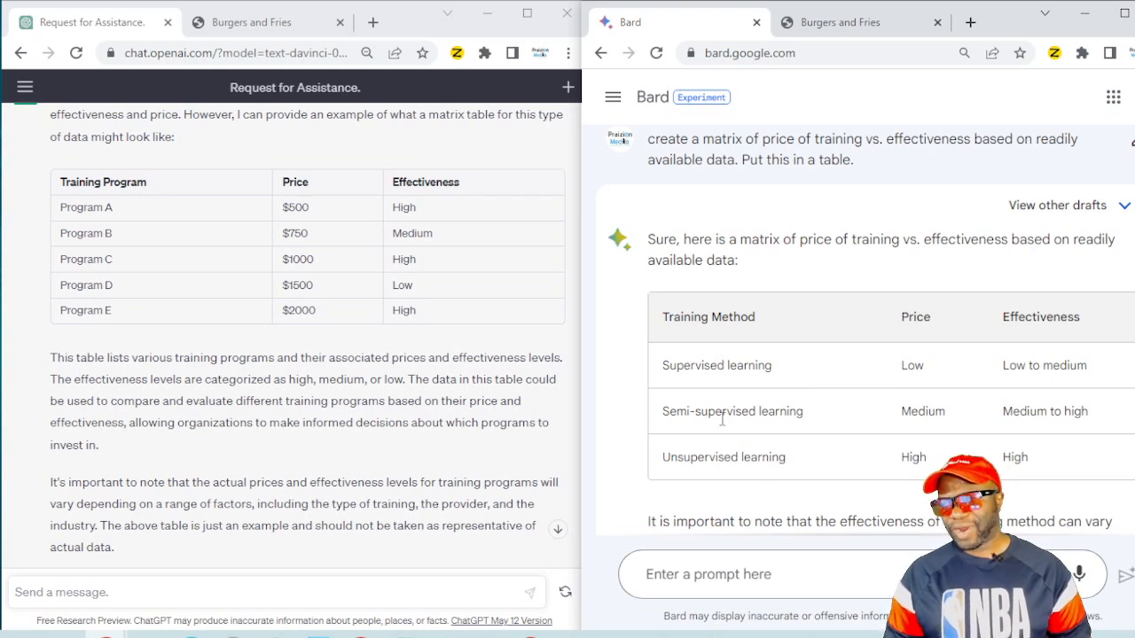
pyautogui.click(92, 213)
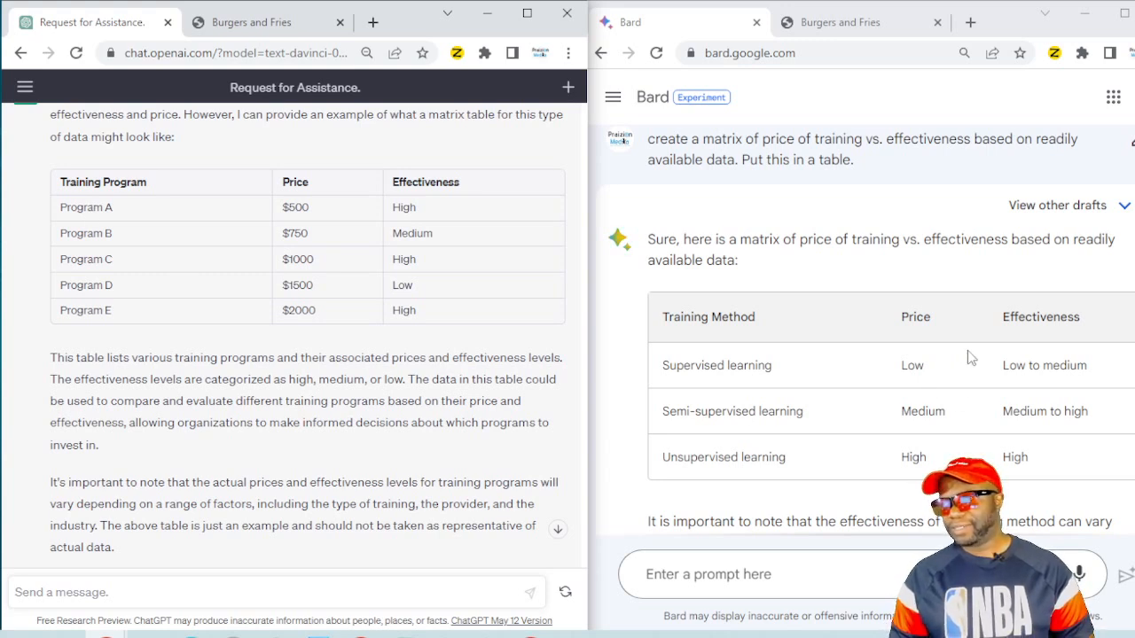
# - Read Bard's additional details on each training method and review ChatGPT's introduction and notes around its table
pyautogui.click(1013, 365)
pyautogui.scroll(-2, 1015, 372)
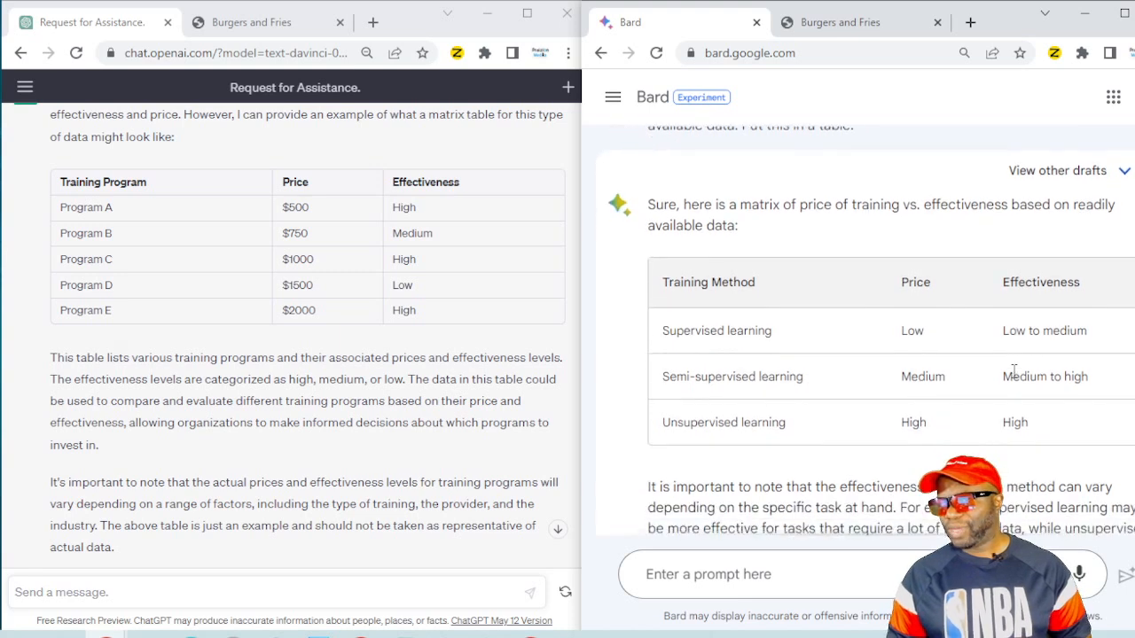
pyautogui.scroll(-5, 1015, 377)
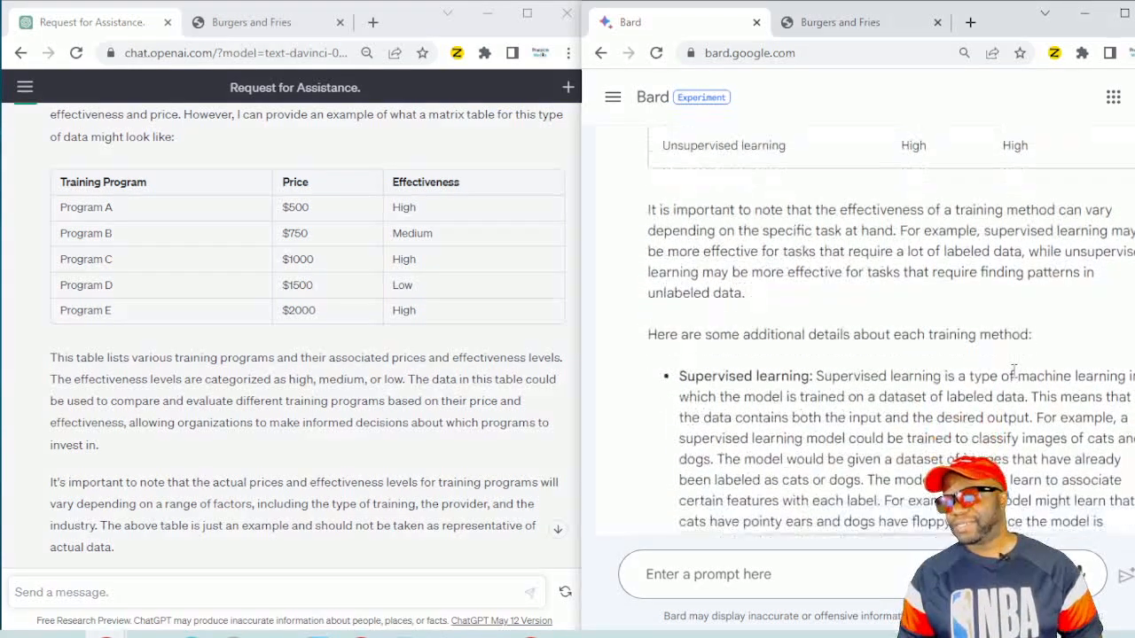
pyautogui.scroll(-2, 1013, 372)
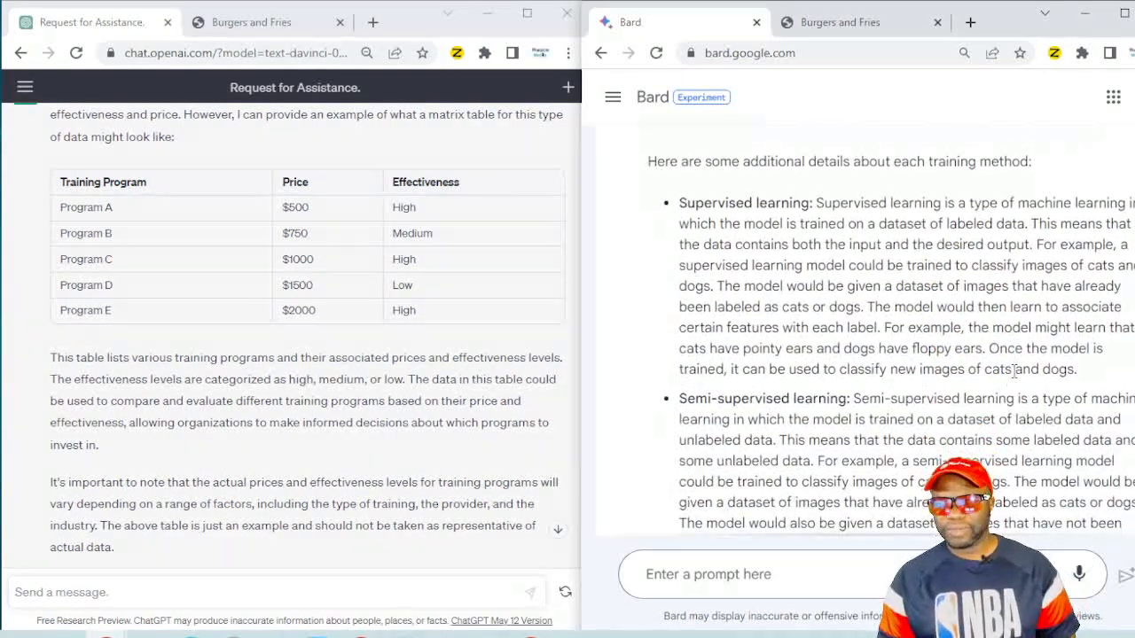
pyautogui.click(366, 406)
pyautogui.scroll(-1, 365, 406)
pyautogui.scroll(2, 366, 409)
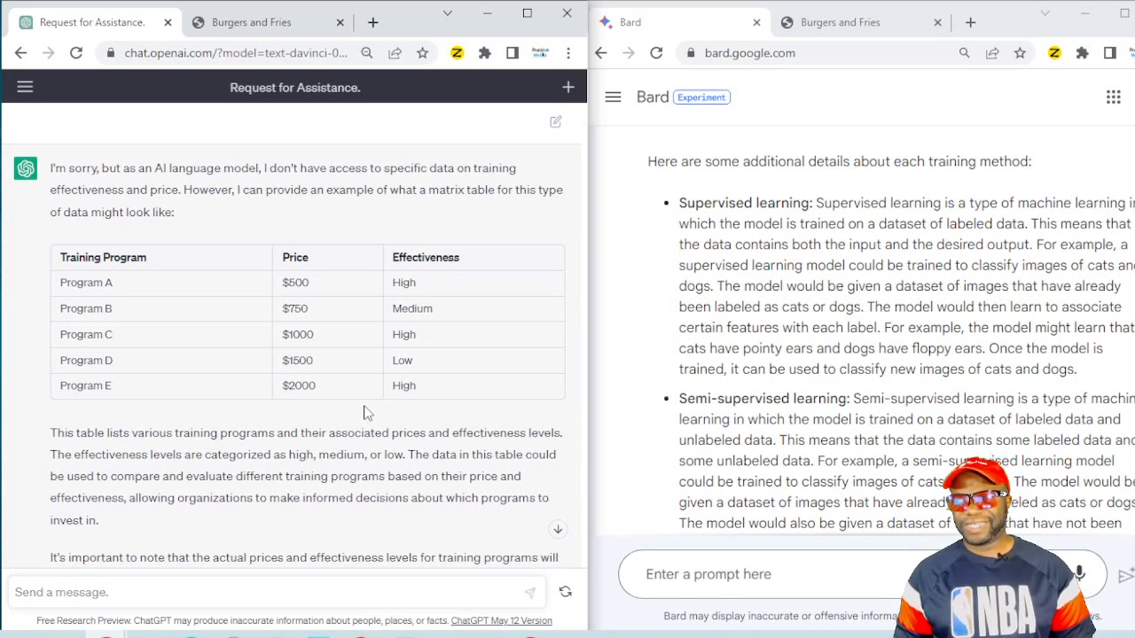
# - Maximize the Bard window to review its training method table, and place it back beside ChatGPT
pyautogui.click(1123, 11)
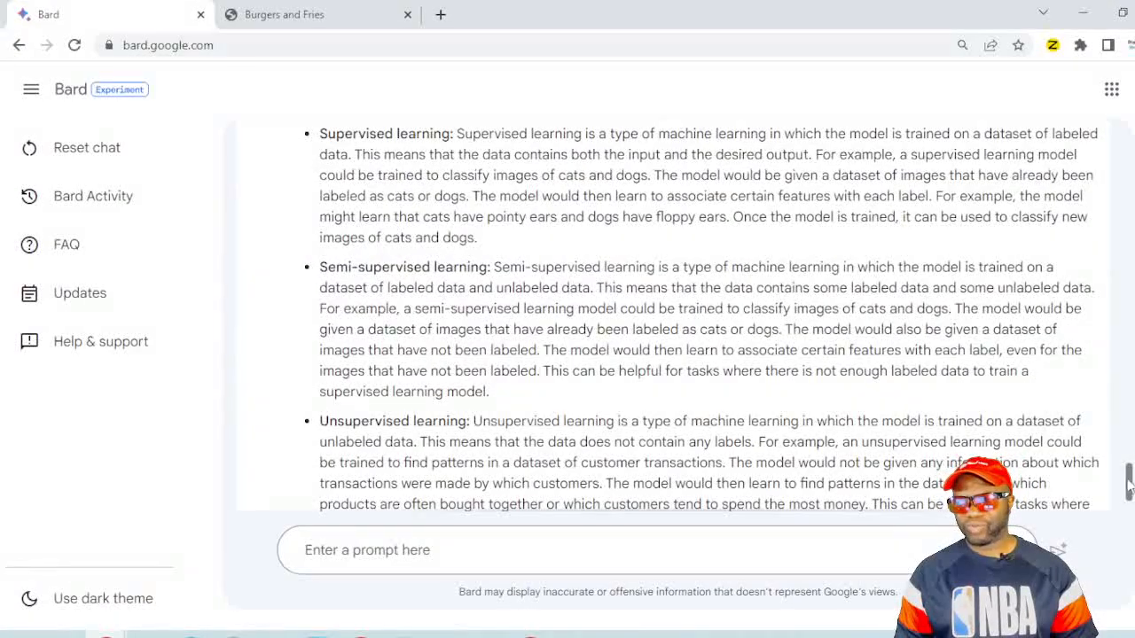
pyautogui.moveTo(1128, 483)
pyautogui.mouseDown()
pyautogui.moveTo(1128, 360)
pyautogui.moveTo(1130, 514)
pyautogui.moveTo(1127, 467)
pyautogui.mouseUp()
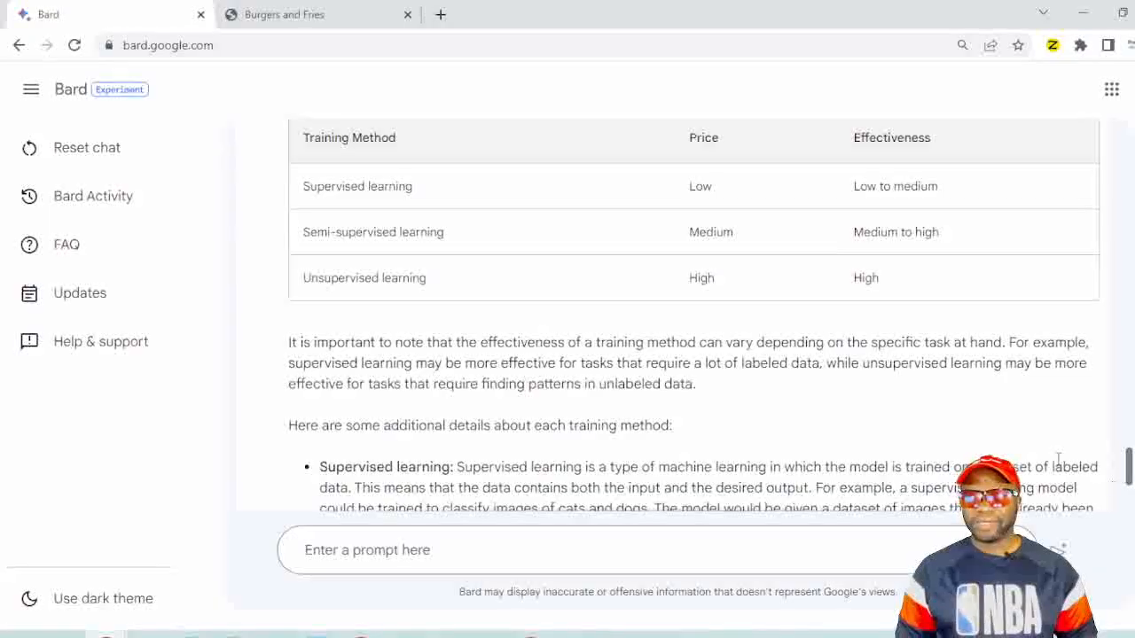
pyautogui.moveTo(493, 13); pyautogui.dragTo(880, 16)
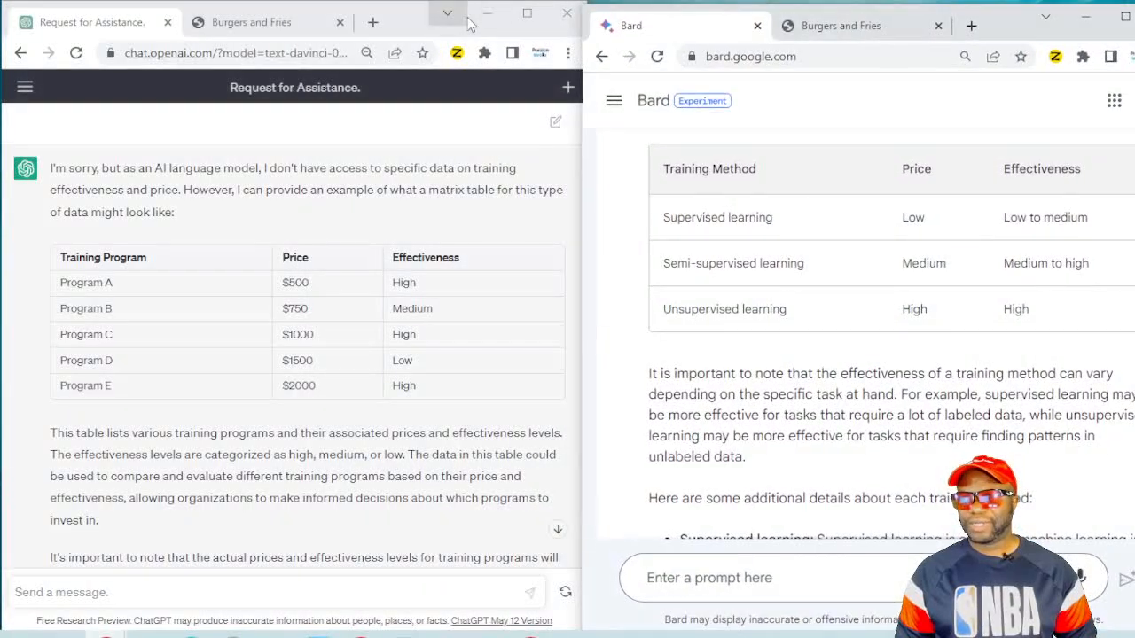
# - Maximize the ChatGPT window to view its training matrix answer, and return it to its place beside Bard
pyautogui.click(527, 13)
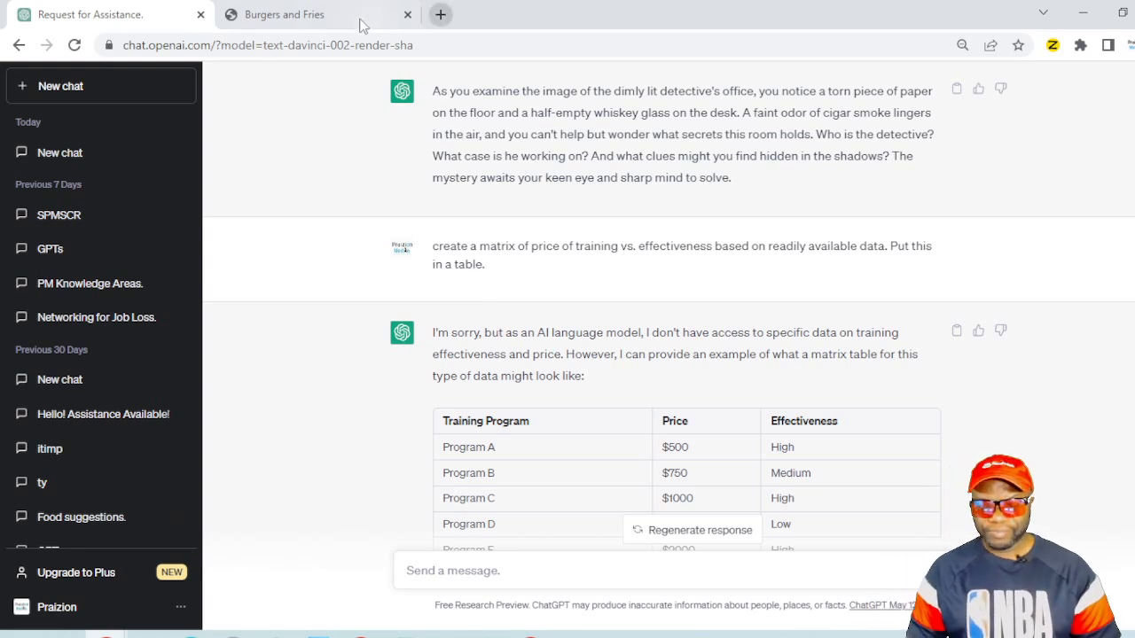
pyautogui.moveTo(362, 8)
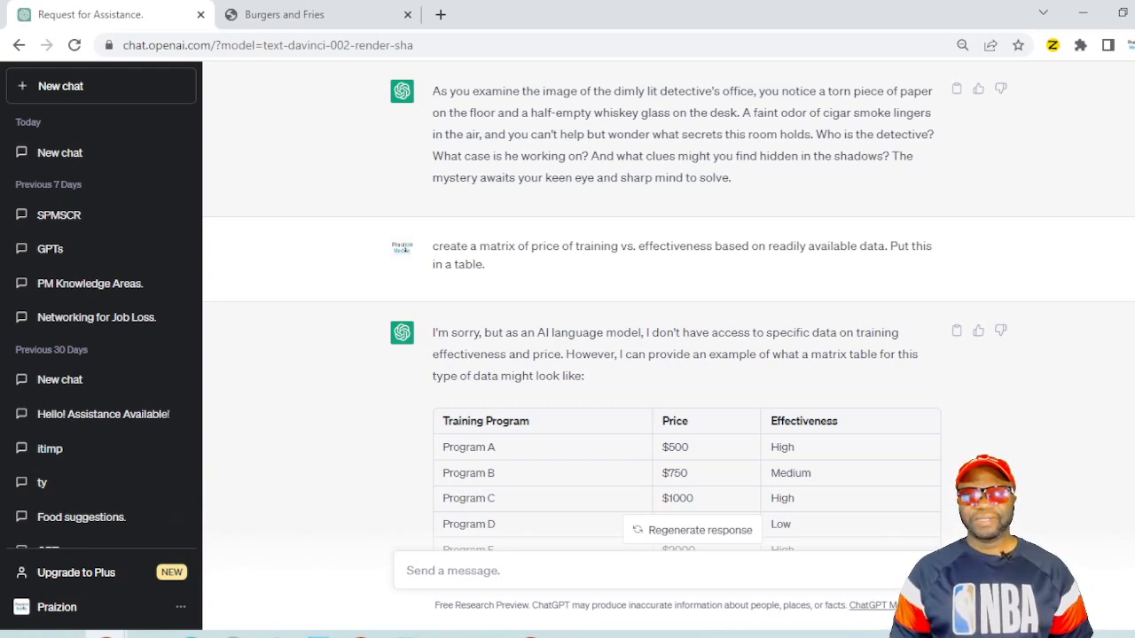
pyautogui.doubleClick(558, 9)
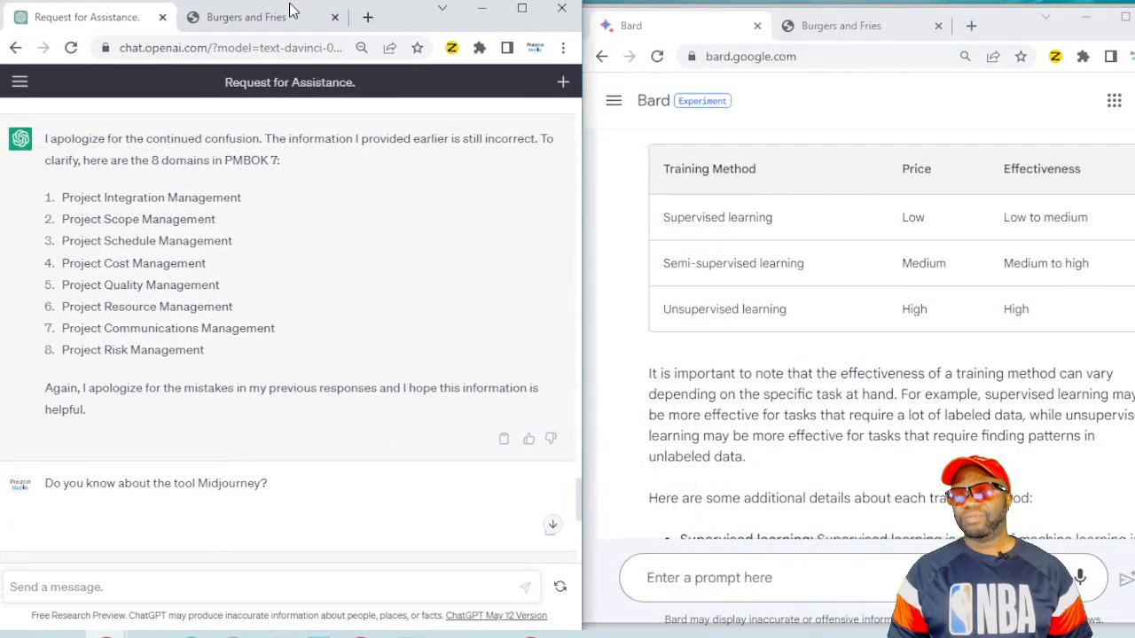
pyautogui.doubleClick(299, 7)
pyautogui.moveTo(620, 8); pyautogui.dragTo(1, 80)
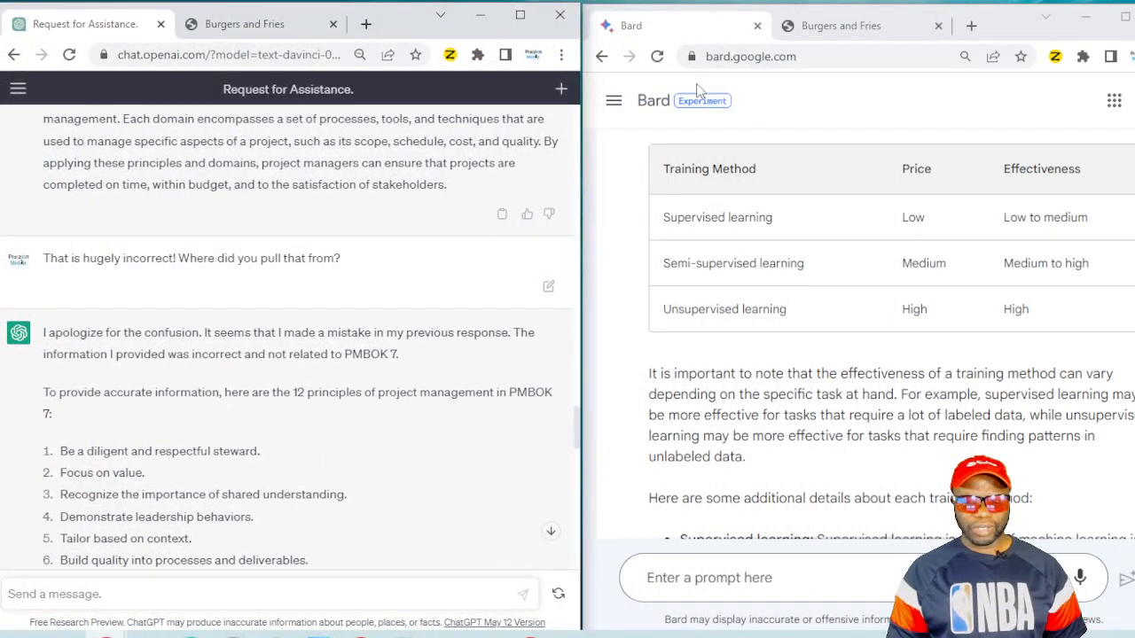
pyautogui.click(768, 62)
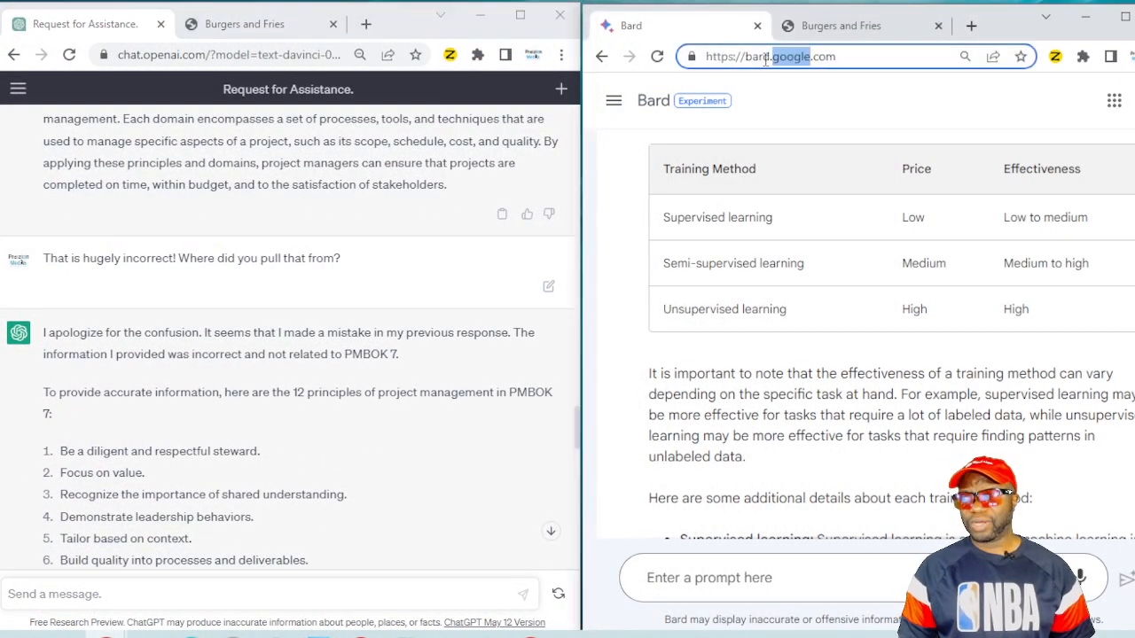
pyautogui.click(749, 92)
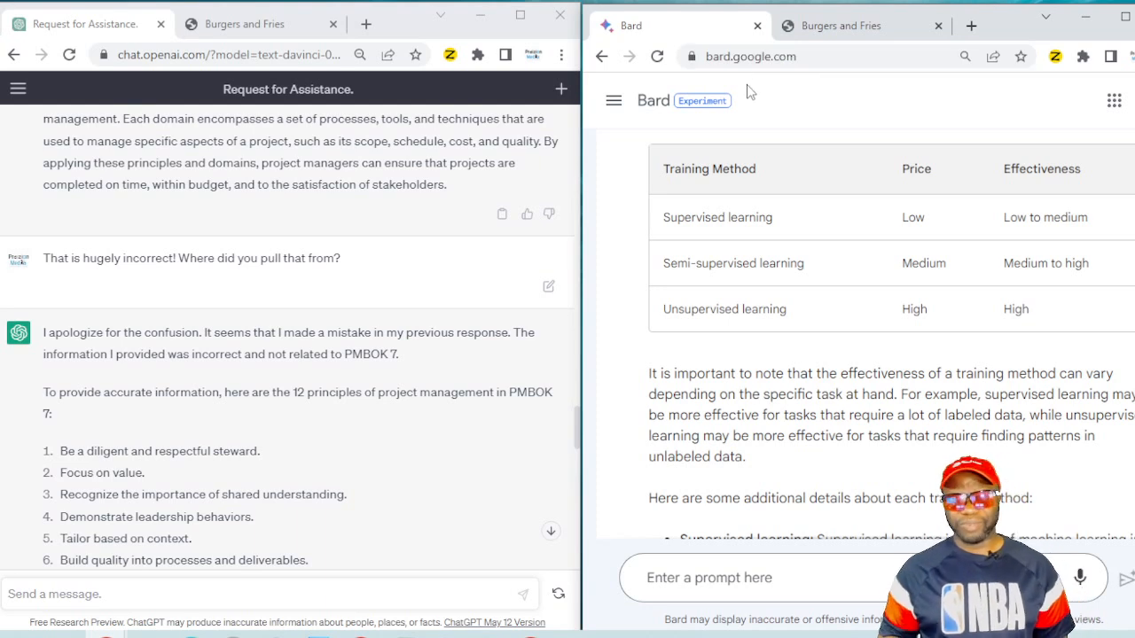